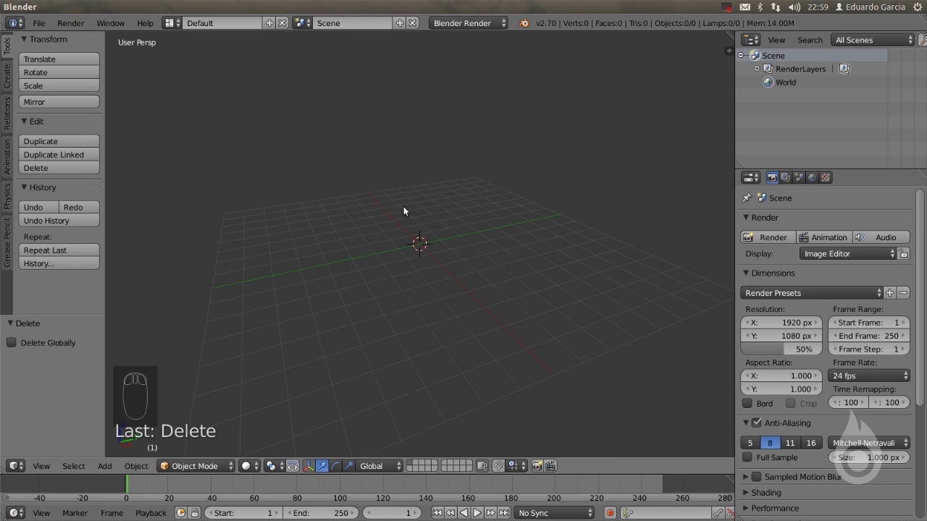
Add a UV sphere mesh to the empty scene
{"action": "left_click", "coordinate": [8, 76]}
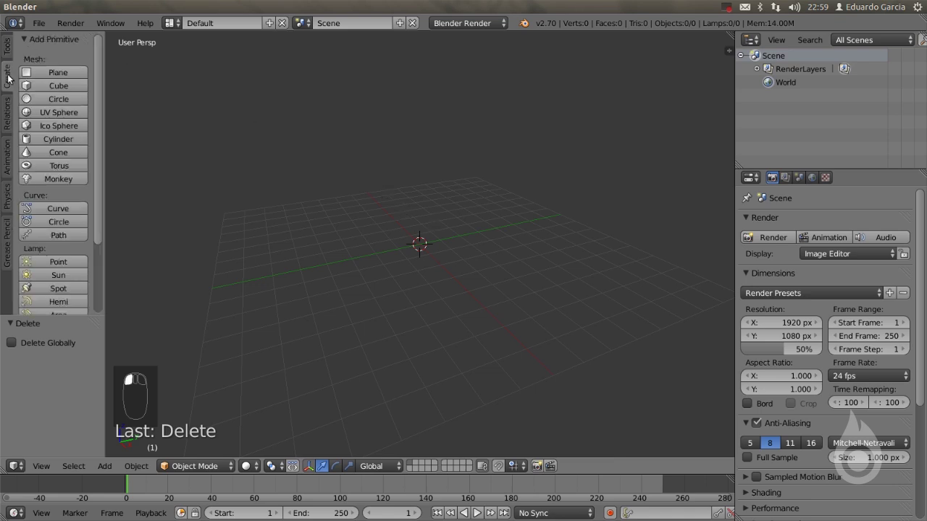
{"action": "left_click", "coordinate": [62, 113]}
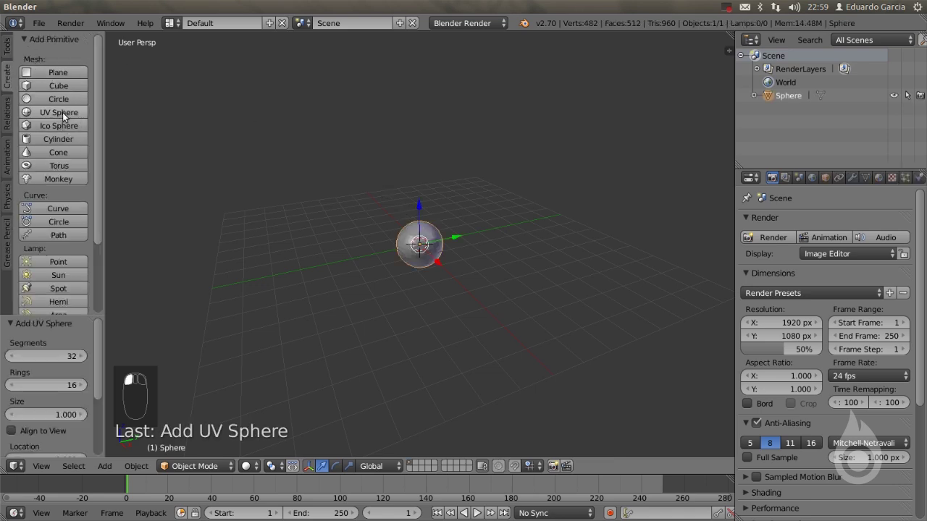
{"action": "scroll", "coordinate": [417, 259], "scroll_direction": "up", "scroll_amount": 4}
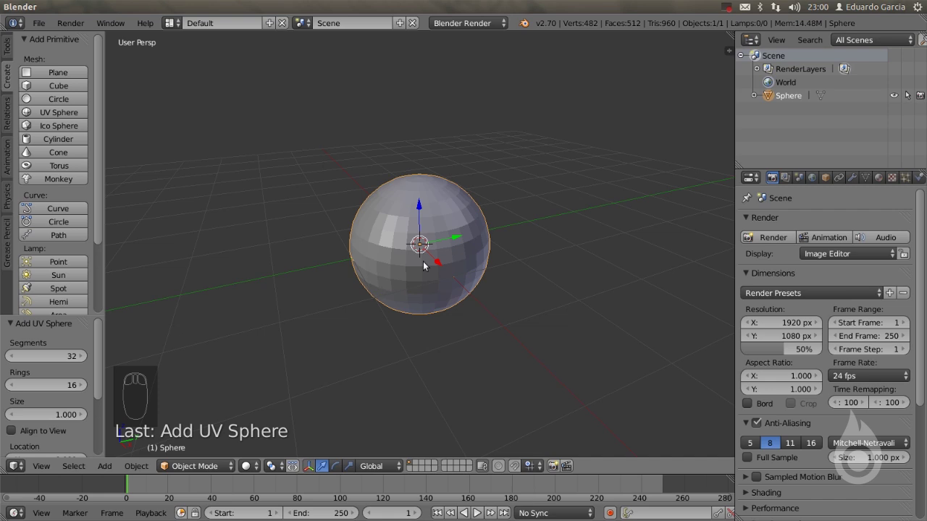
Switch the sphere to Edit Mode
{"action": "left_click", "coordinate": [210, 466]}
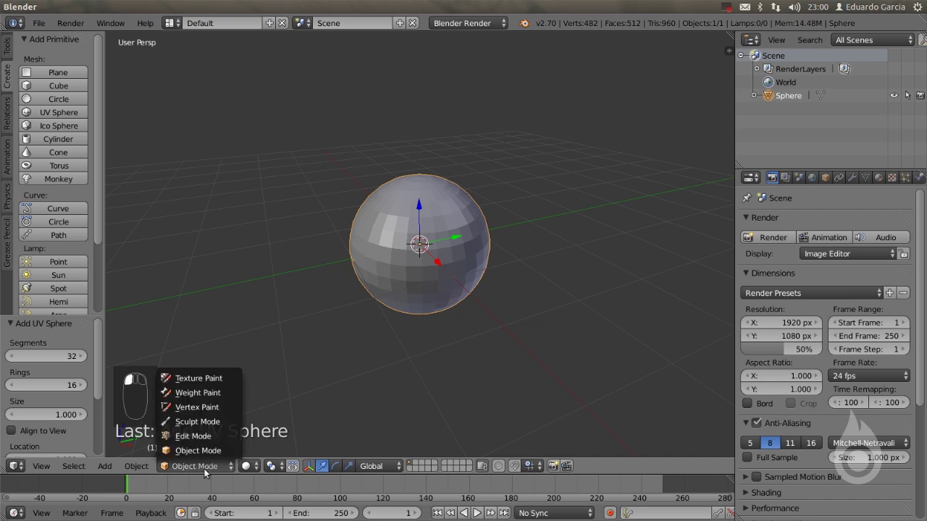
{"action": "left_click", "coordinate": [204, 437]}
{"action": "middle_click_drag", "start_coordinate": [452, 246], "coordinate": [456, 295], "text": "shift"}
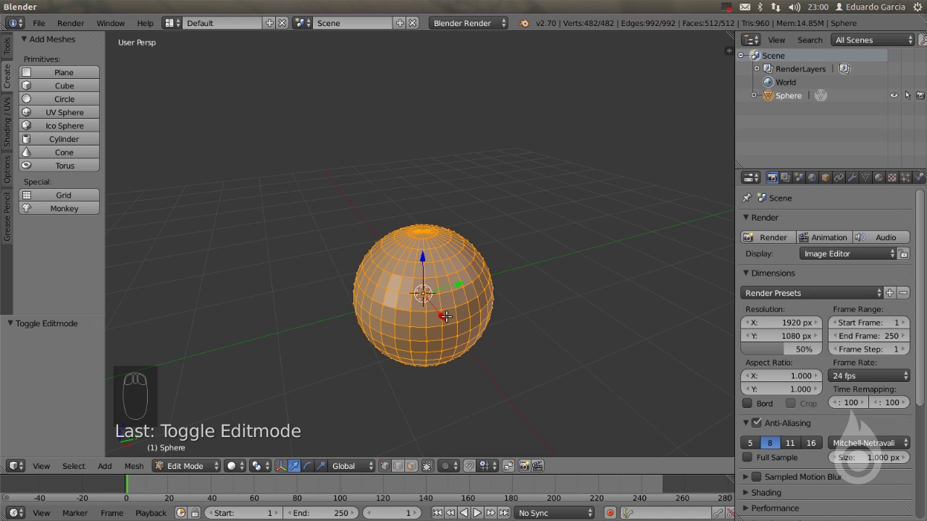
{"action": "key", "text": "Tab"}
{"action": "key", "text": "Tab"}
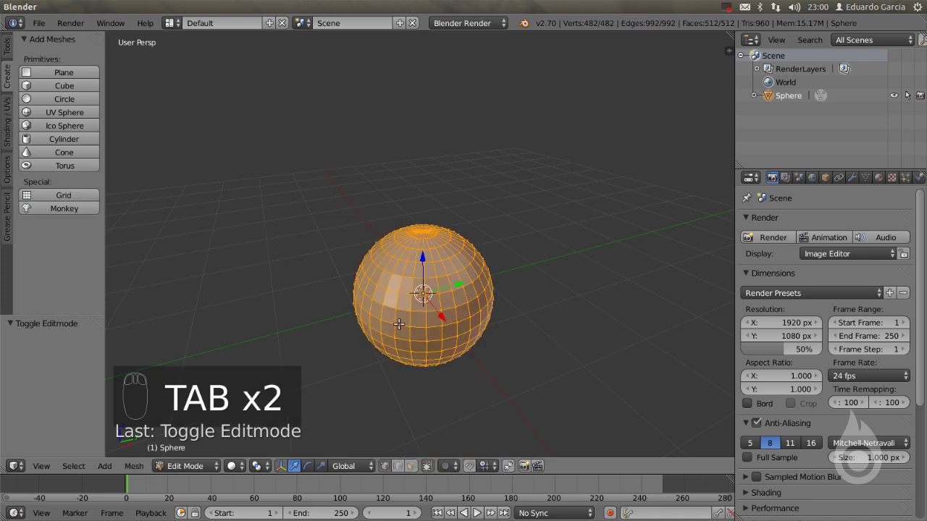
Select the single vertex at the sphere's top pole and enable proportional editing
{"action": "scroll", "coordinate": [424, 232], "scroll_direction": "up", "scroll_amount": 2}
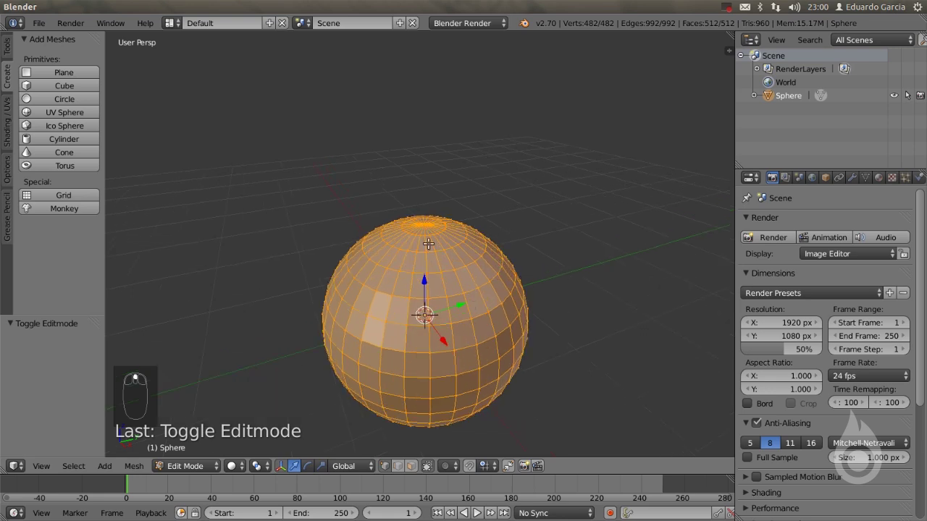
{"action": "right_click", "coordinate": [426, 225]}
{"action": "scroll", "coordinate": [471, 292], "scroll_direction": "up", "scroll_amount": 1}
{"action": "middle_click_drag", "start_coordinate": [475, 266], "coordinate": [448, 264]}
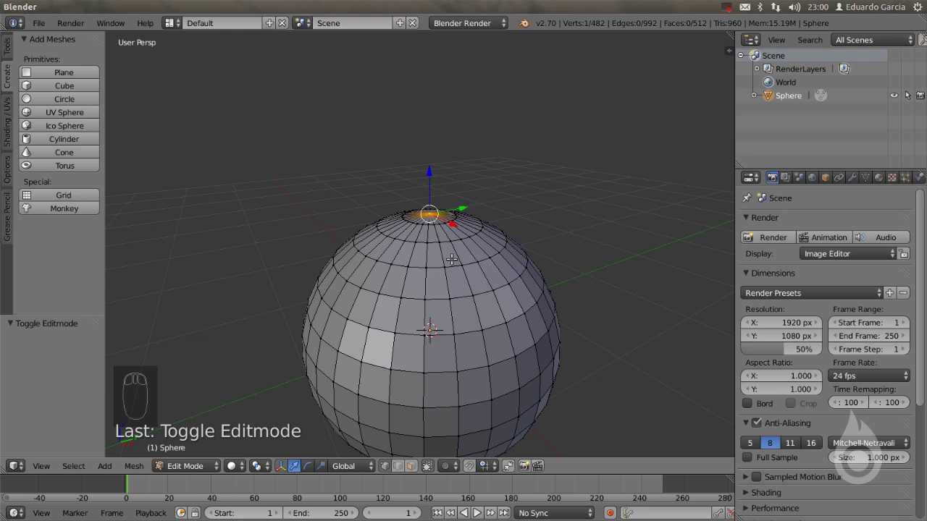
{"action": "left_click", "coordinate": [446, 468]}
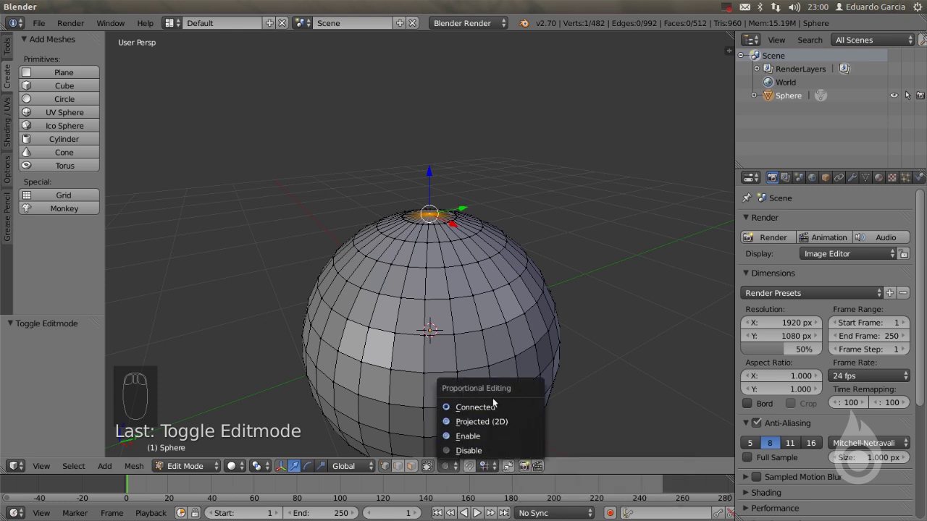
{"action": "left_click", "coordinate": [471, 438]}
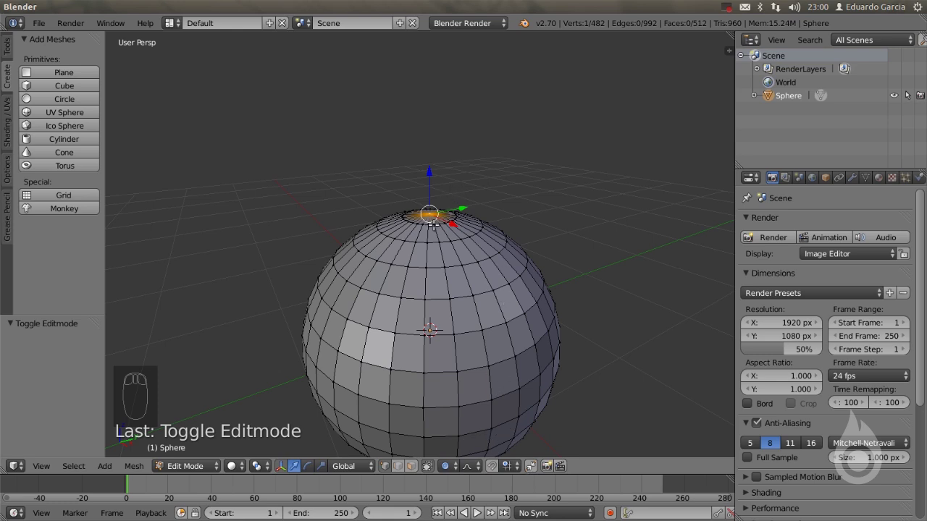
{"action": "key", "text": "g"}
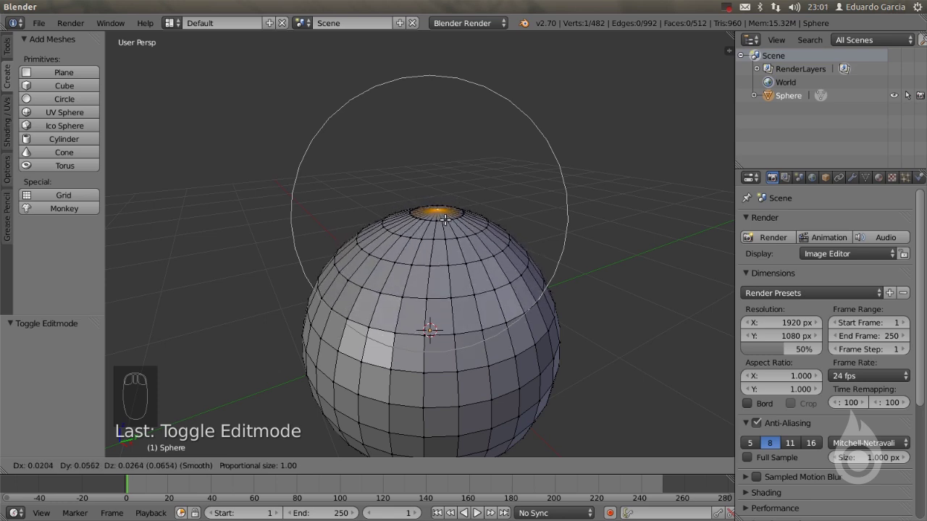
{"action": "scroll", "coordinate": [445, 219], "scroll_direction": "up", "scroll_amount": 7}
{"action": "scroll", "coordinate": [459, 194], "scroll_direction": "down", "scroll_amount": 9}
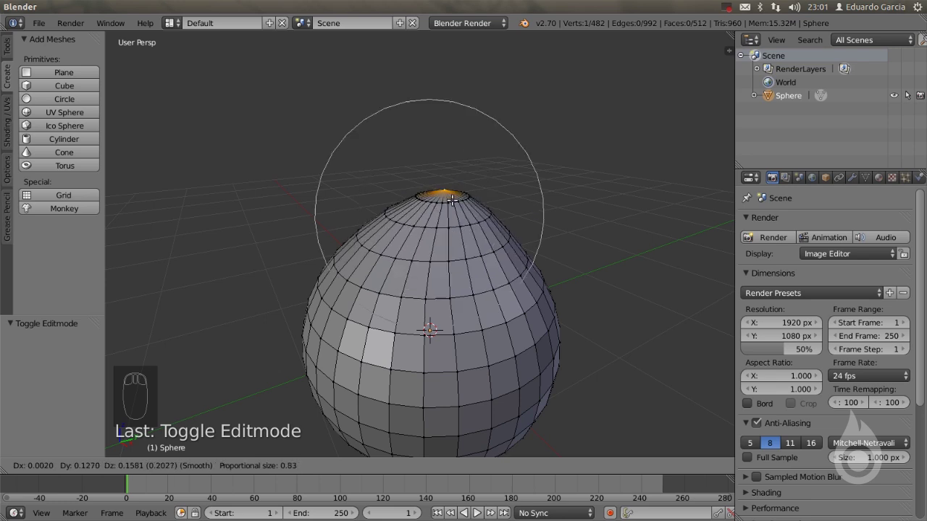
{"action": "scroll", "coordinate": [402, 188], "scroll_direction": "down", "scroll_amount": 2}
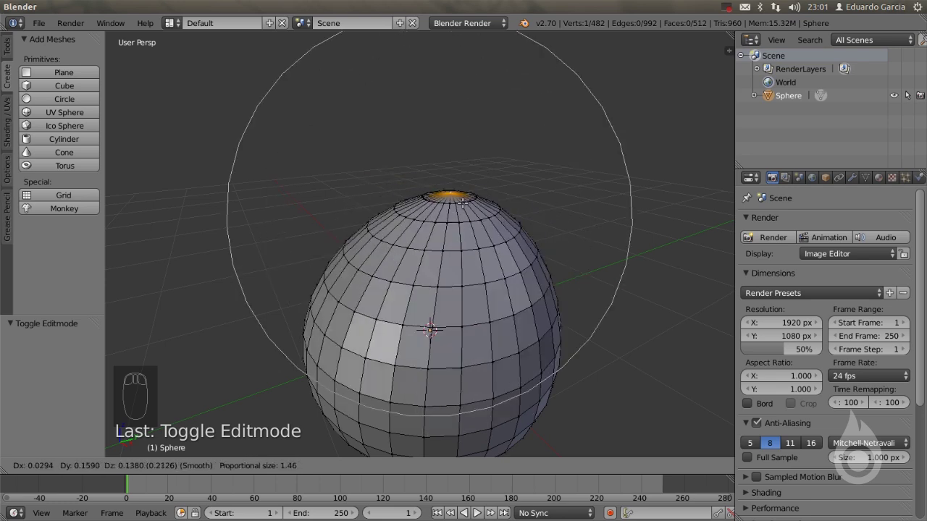
{"action": "scroll", "coordinate": [438, 195], "scroll_direction": "up", "scroll_amount": 3}
{"action": "right_click", "coordinate": [460, 184]}
Lower the top pole vertex about 0.31 along Z with proportional editing to flatten the sphere's top
{"action": "middle_click_drag", "start_coordinate": [559, 285], "coordinate": [486, 257]}
{"action": "scroll", "coordinate": [477, 254], "scroll_direction": "down", "scroll_amount": 2}
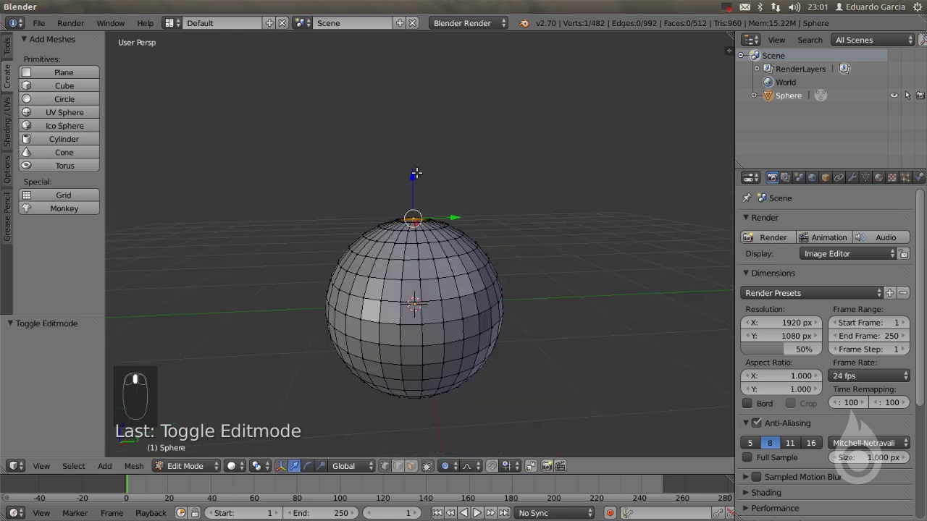
{"action": "key", "text": "g"}
{"action": "key", "text": "z"}
{"action": "left_click_drag", "start_coordinate": [413, 194], "coordinate": [415, 200]}
{"action": "scroll", "coordinate": [424, 205], "scroll_direction": "up", "scroll_amount": 1}
{"action": "middle_click_drag", "start_coordinate": [425, 205], "coordinate": [491, 212]}
{"action": "scroll", "coordinate": [491, 212], "scroll_direction": "up", "scroll_amount": 1}
{"action": "key", "text": "g"}
{"action": "key", "text": "z"}
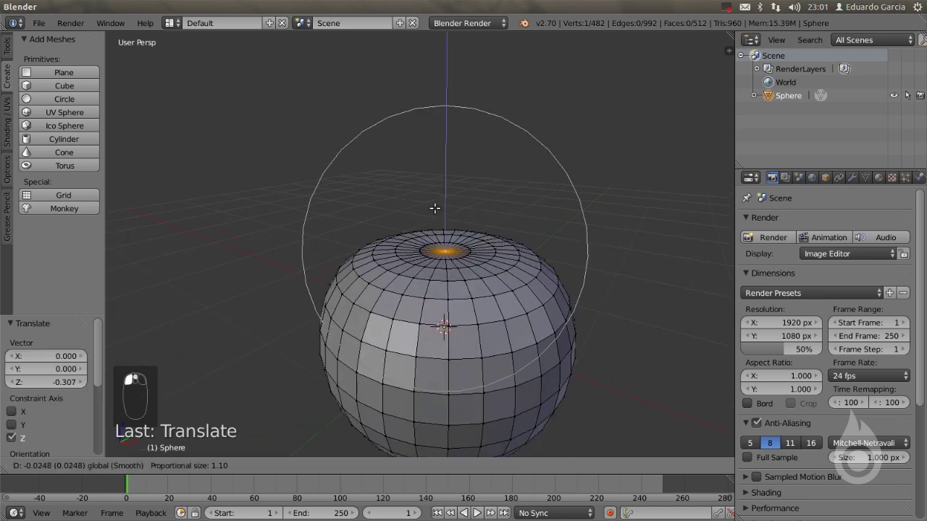
{"action": "right_click", "coordinate": [438, 206]}
Sink the top pole vertex about 0.1 further along Z with a proportional size of about 0.47, forming a central hollow
{"action": "scroll", "coordinate": [445, 200], "scroll_direction": "up", "scroll_amount": 2}
{"action": "scroll", "coordinate": [415, 201], "scroll_direction": "down", "scroll_amount": 2}
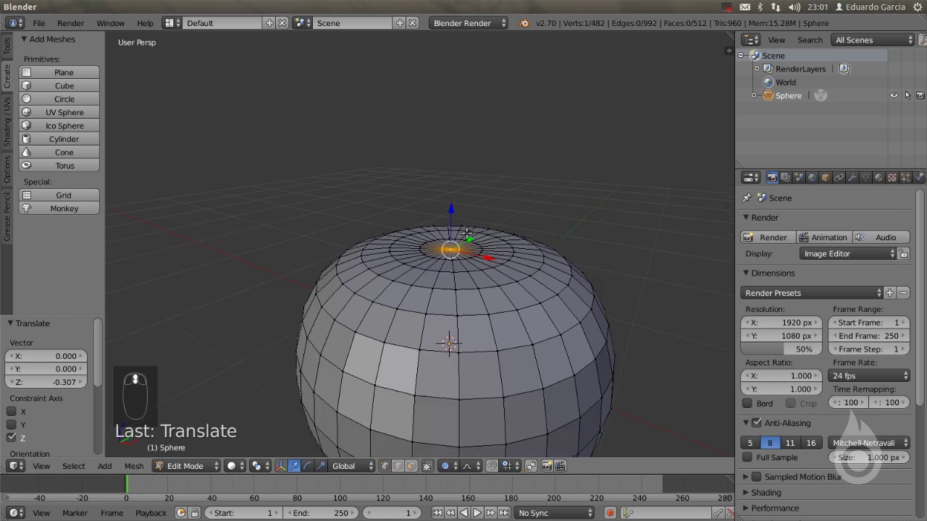
{"action": "key", "text": "g"}
{"action": "key", "text": "z"}
{"action": "scroll", "coordinate": [397, 182], "scroll_direction": "up", "scroll_amount": 4}
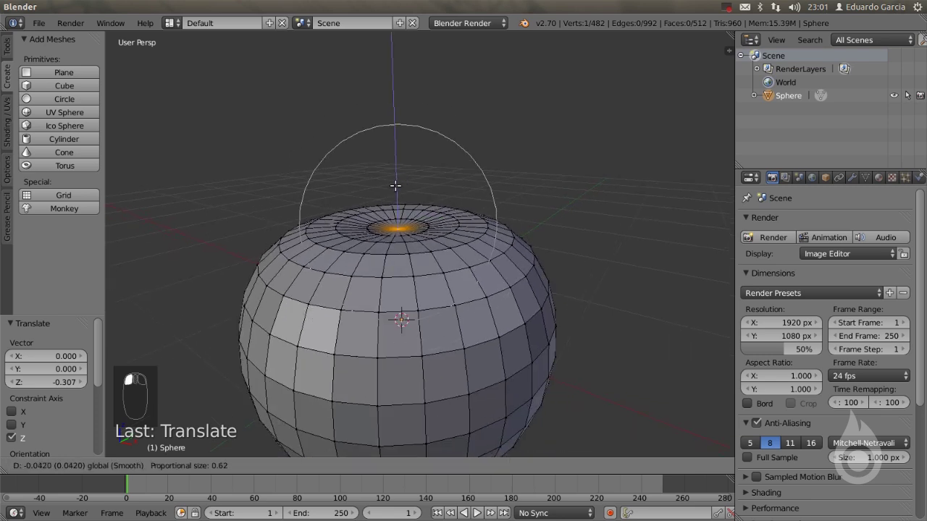
{"action": "scroll", "coordinate": [400, 190], "scroll_direction": "up", "scroll_amount": 2}
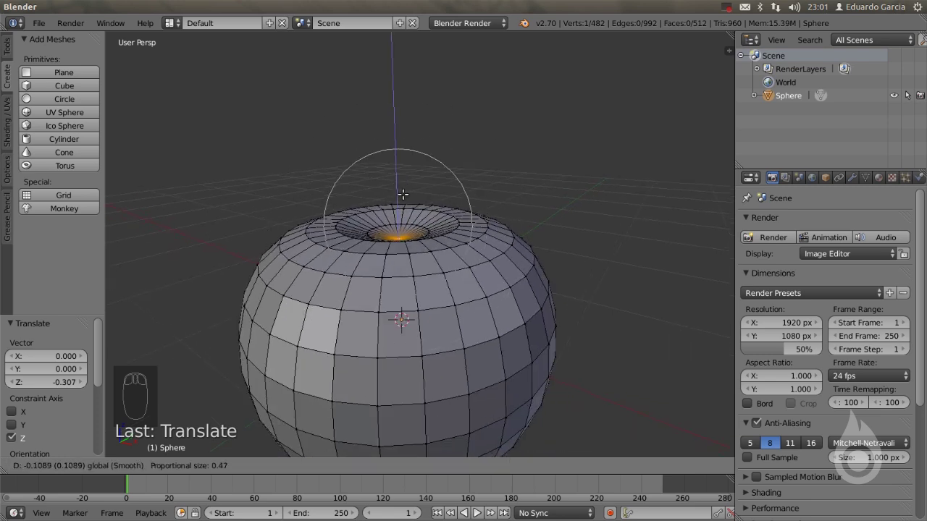
{"action": "left_click", "coordinate": [403, 193]}
Raise the bottom pole vertex about 0.31 along Z with a proportional size of about 0.68
{"action": "scroll", "coordinate": [407, 207], "scroll_direction": "down", "scroll_amount": 4}
{"action": "middle_click_drag", "start_coordinate": [449, 364], "coordinate": [418, 310]}
{"action": "key", "text": "g"}
{"action": "key", "text": "z"}
{"action": "scroll", "coordinate": [413, 279], "scroll_direction": "down", "scroll_amount": 4}
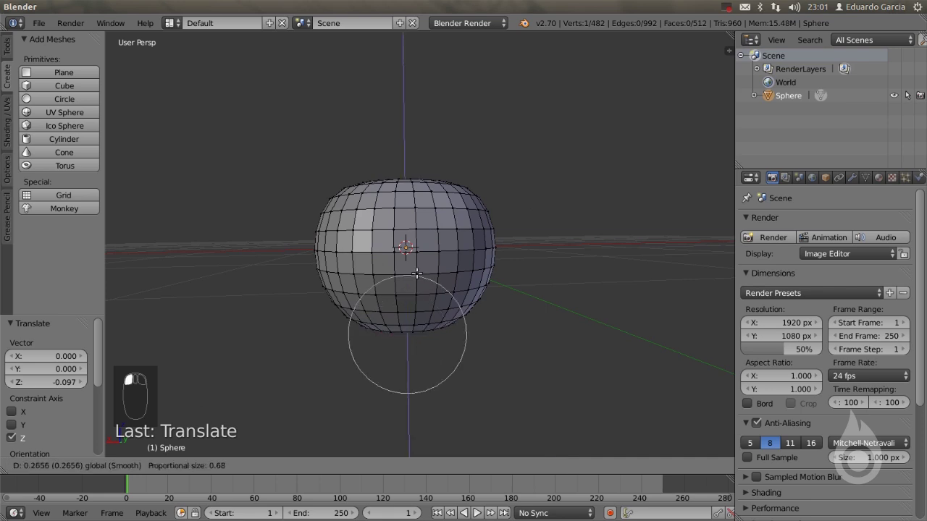
{"action": "left_click", "coordinate": [417, 270]}
Select seven spaced vertices in a ring around the hollow on the sphere's top
{"action": "middle_click_drag", "start_coordinate": [417, 270], "coordinate": [504, 301]}
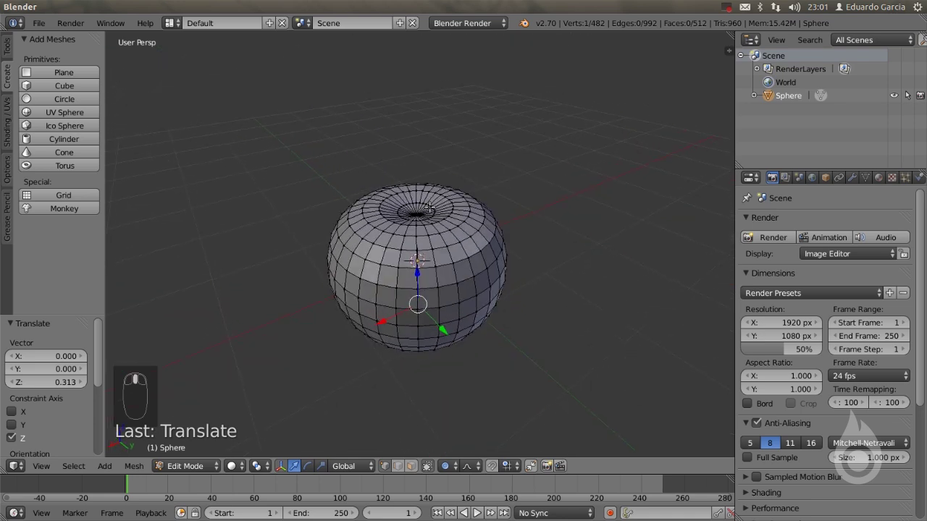
{"action": "scroll", "coordinate": [441, 258], "scroll_direction": "up", "scroll_amount": 1}
{"action": "middle_click_drag", "start_coordinate": [441, 259], "coordinate": [371, 253]}
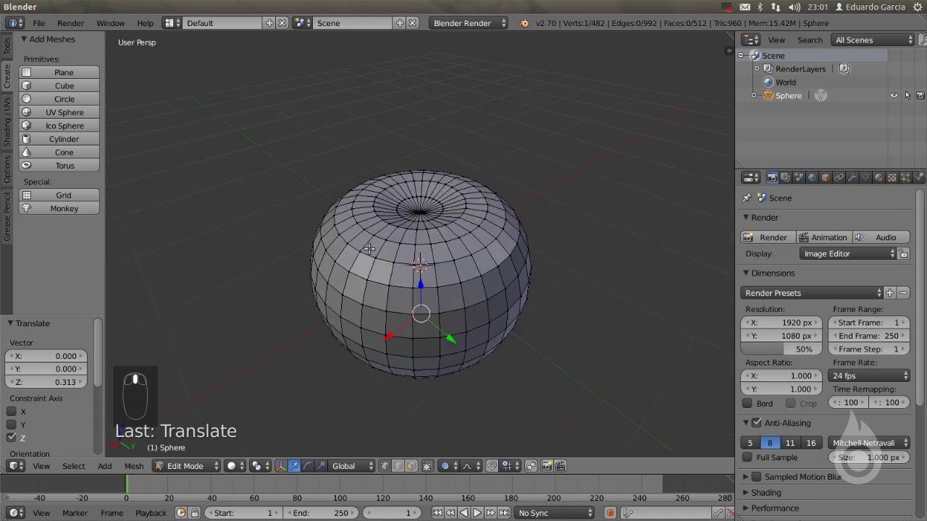
{"action": "right_click", "coordinate": [373, 239]}
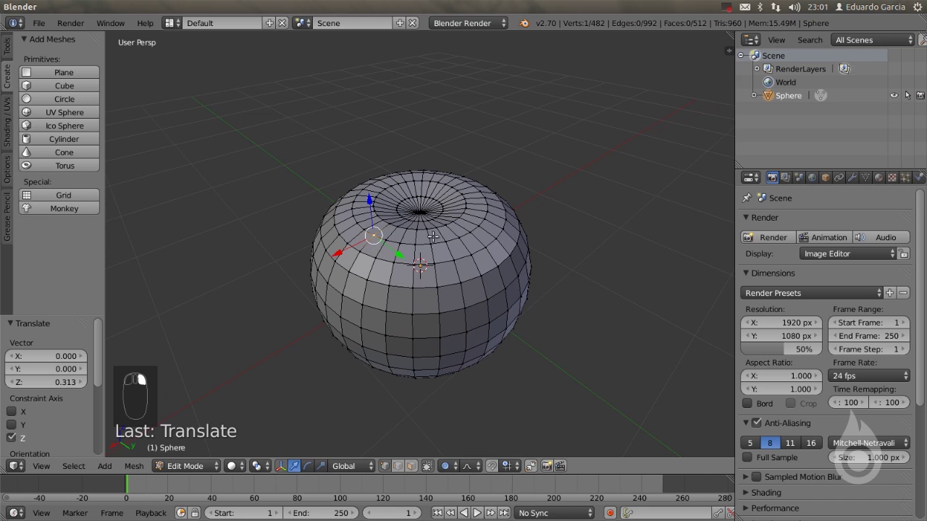
{"action": "right_click", "coordinate": [462, 242], "text": "shift"}
{"action": "middle_click_drag", "start_coordinate": [470, 239], "coordinate": [473, 297]}
{"action": "scroll", "coordinate": [474, 297], "scroll_direction": "up", "scroll_amount": 1}
{"action": "right_click", "coordinate": [490, 297], "text": "shift"}
{"action": "right_click", "coordinate": [469, 216], "text": "shift"}
{"action": "right_click", "coordinate": [401, 200], "text": "shift"}
{"action": "right_click", "coordinate": [351, 224], "text": "shift"}
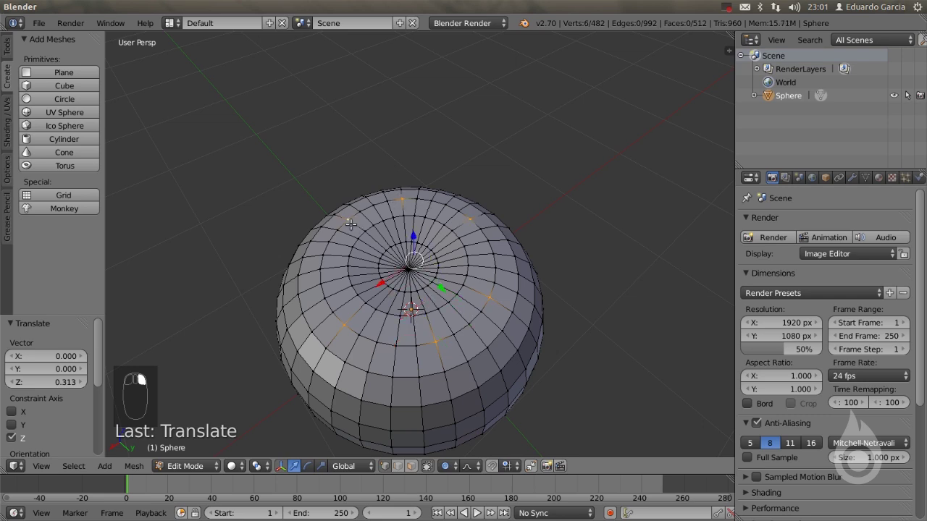
{"action": "right_click", "coordinate": [330, 264], "text": "shift"}
Lower the seven selected vertices about 0.07 along Z with a proportional size of about 0.39, forming shallow grooves
{"action": "middle_click_drag", "start_coordinate": [351, 259], "coordinate": [467, 197]}
{"action": "key", "text": "g"}
{"action": "key", "text": "z"}
{"action": "scroll", "coordinate": [457, 187], "scroll_direction": "up", "scroll_amount": 4}
{"action": "scroll", "coordinate": [462, 190], "scroll_direction": "up", "scroll_amount": 5}
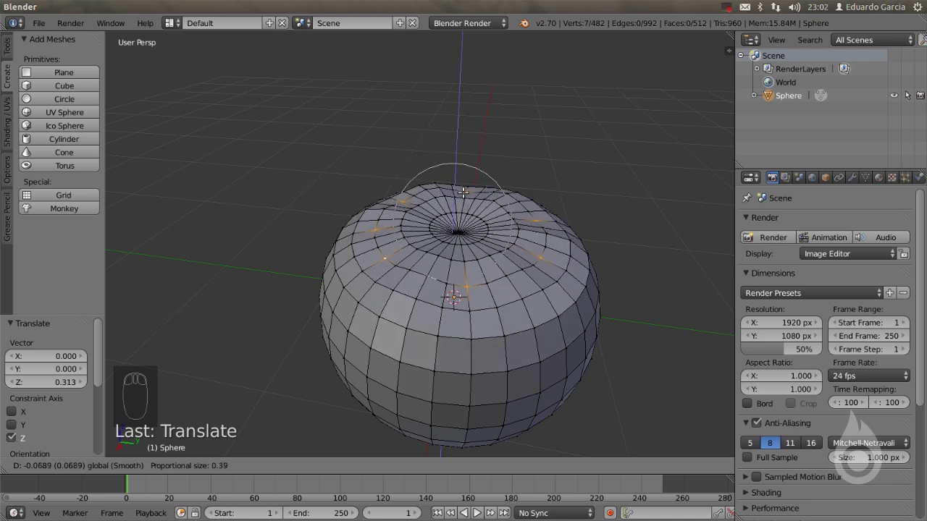
{"action": "left_click", "coordinate": [463, 192]}
Disable proportional editing and return the mesh to Object Mode
{"action": "middle_click_drag", "start_coordinate": [462, 192], "coordinate": [511, 172]}
{"action": "middle_click_drag", "start_coordinate": [440, 265], "coordinate": [519, 269], "text": "shift"}
{"action": "scroll", "coordinate": [473, 228], "scroll_direction": "down", "scroll_amount": 3}
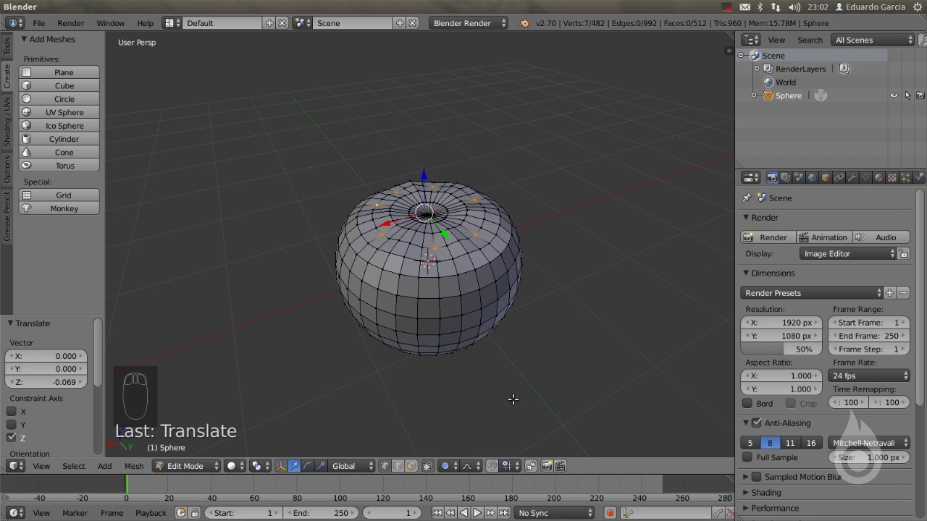
{"action": "left_click", "coordinate": [447, 469]}
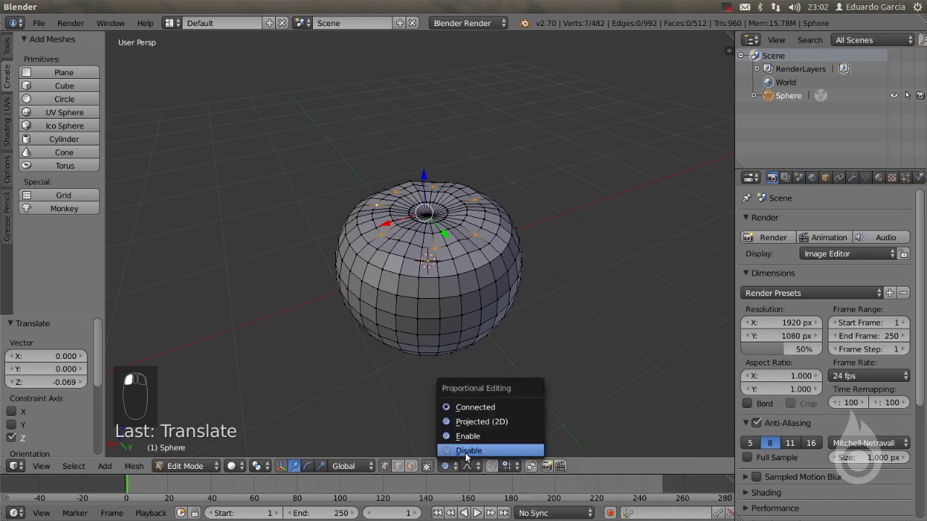
{"action": "left_click", "coordinate": [469, 450]}
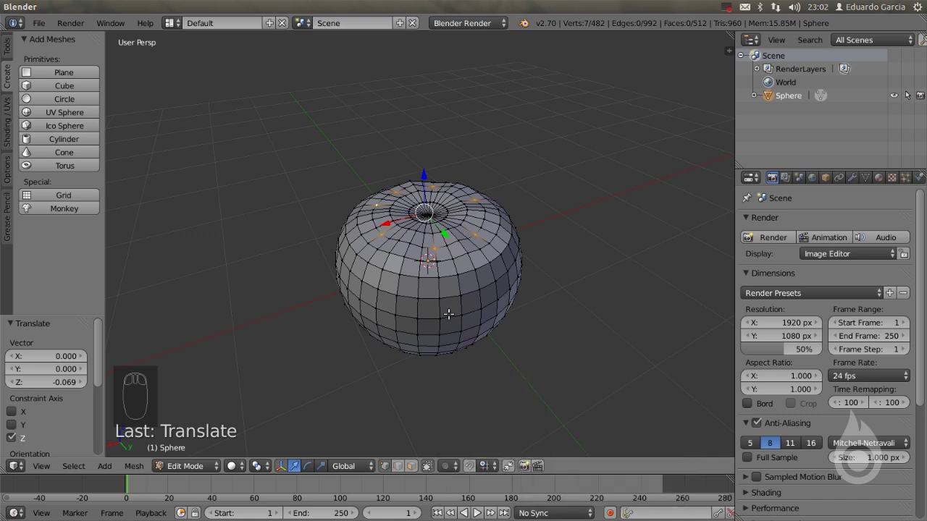
{"action": "key", "text": "Tab"}
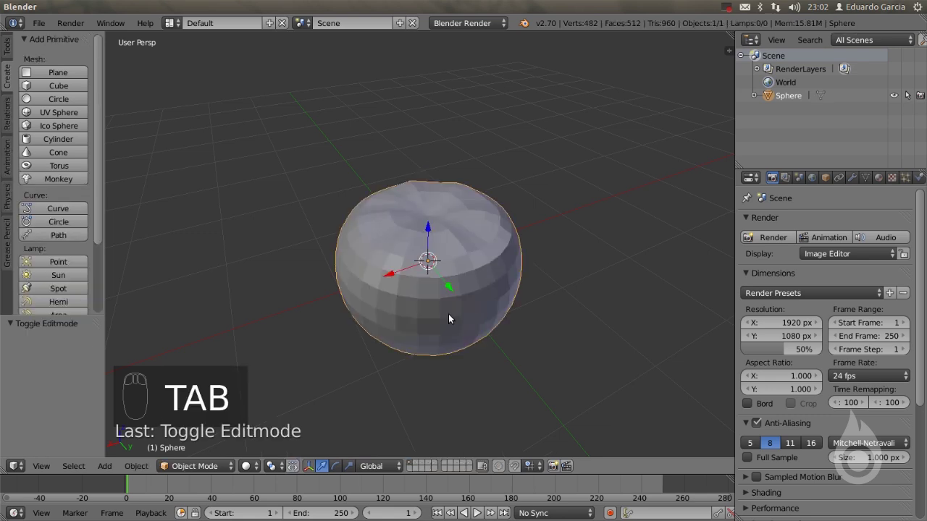
Apply smooth shading to the deformed sphere
{"action": "middle_click_drag", "start_coordinate": [452, 316], "coordinate": [404, 308]}
{"action": "left_click", "coordinate": [8, 52]}
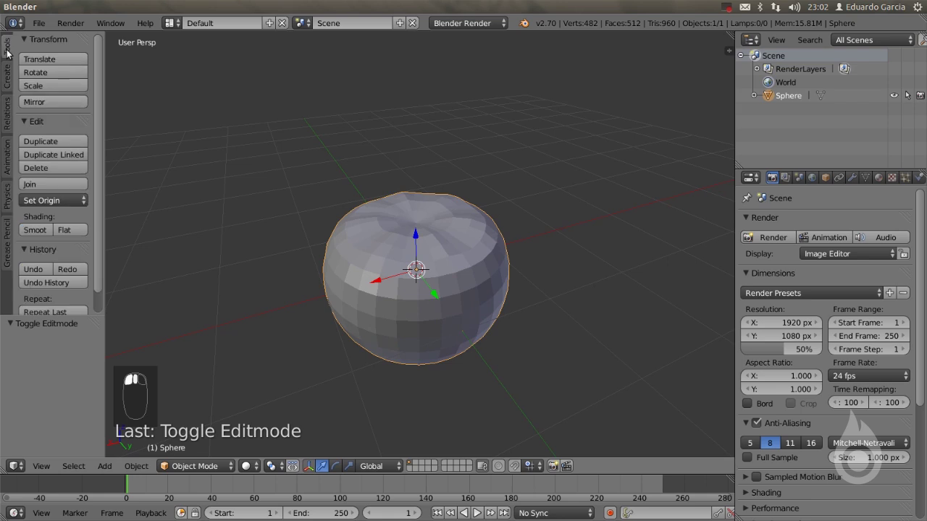
{"action": "left_click", "coordinate": [35, 230]}
{"action": "middle_click_drag", "start_coordinate": [403, 270], "coordinate": [452, 252]}
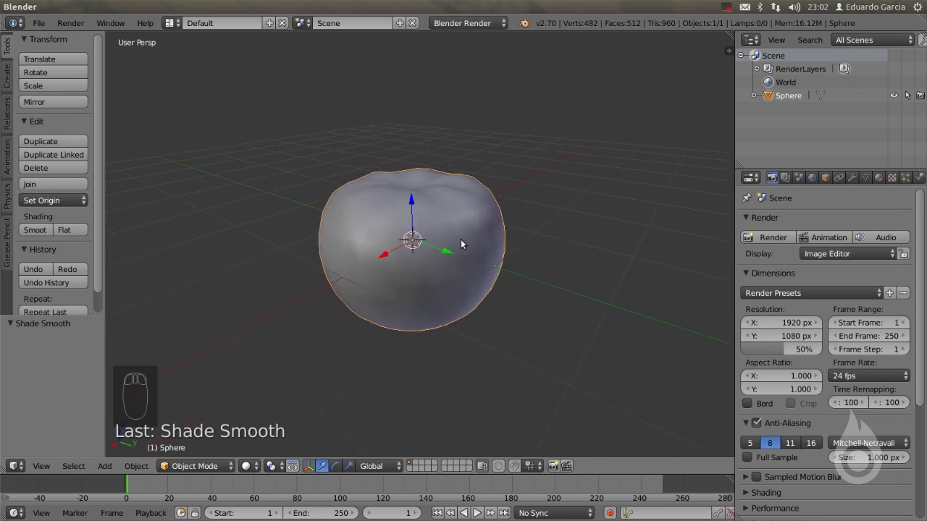
{"action": "mouse_move", "coordinate": [461, 245]}
{"action": "middle_mouse_down"}
{"action": "mouse_move", "coordinate": [472, 244]}
{"action": "mouse_move", "coordinate": [472, 259]}
{"action": "mouse_move", "coordinate": [487, 226]}
{"action": "mouse_move", "coordinate": [470, 243]}
{"action": "middle_mouse_up"}
Set the scene's units to Metric and show the object's dimensions in its transform properties
{"action": "key", "text": "n"}
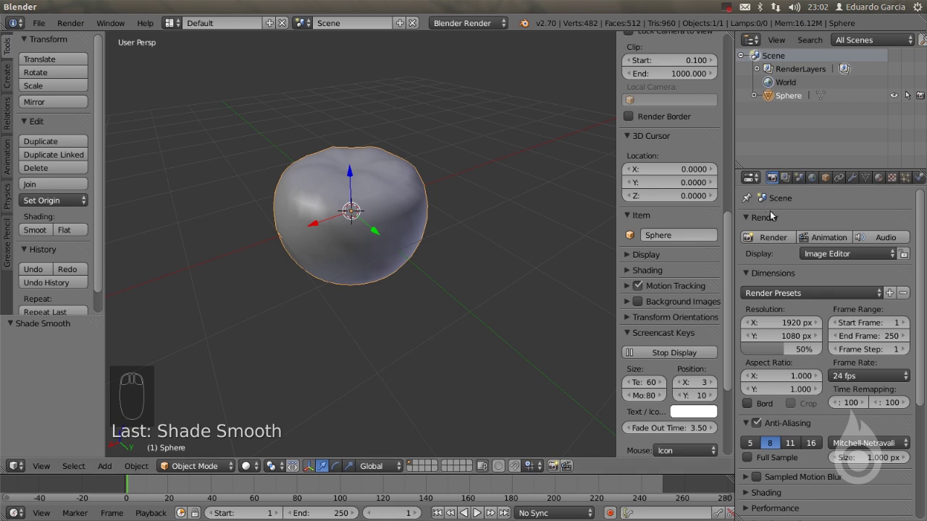
{"action": "left_click", "coordinate": [800, 178]}
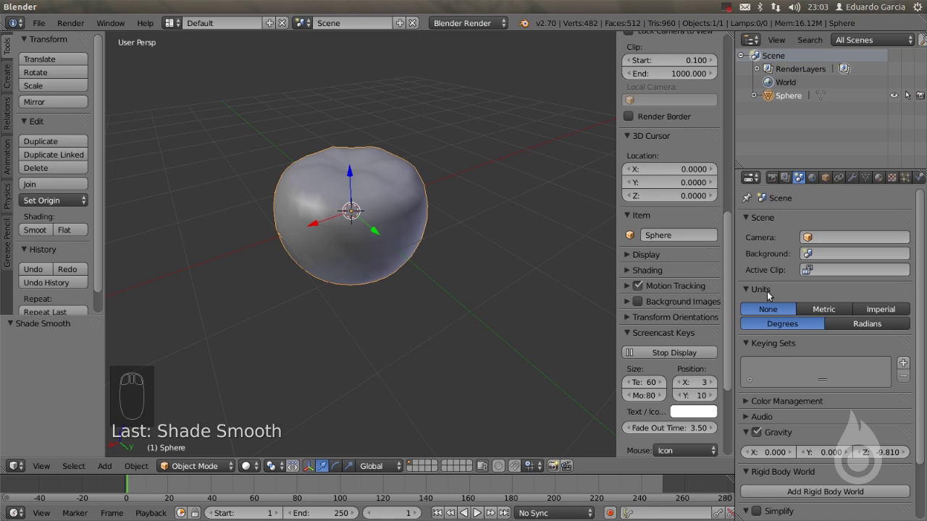
{"action": "left_click", "coordinate": [828, 309]}
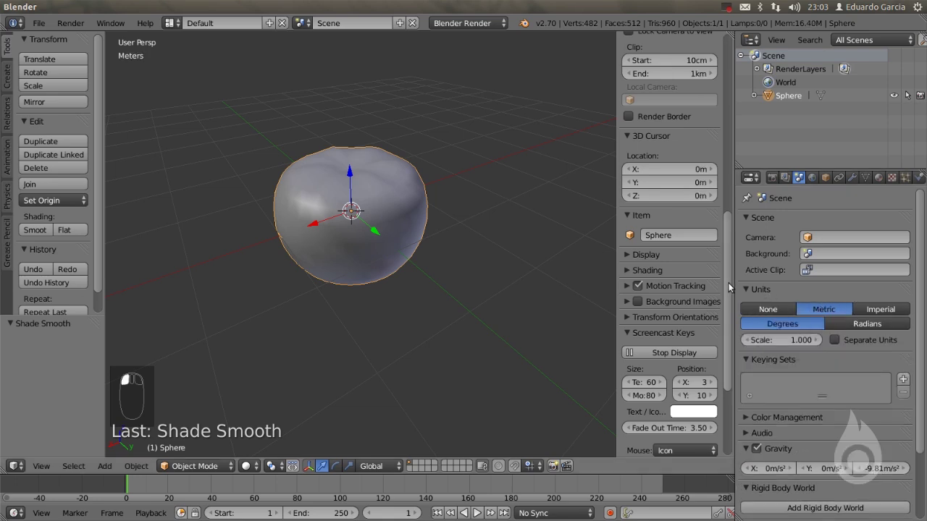
{"action": "scroll", "coordinate": [728, 283], "scroll_direction": "up", "scroll_amount": 8}
{"action": "scroll", "coordinate": [728, 185], "scroll_direction": "up", "scroll_amount": 6}
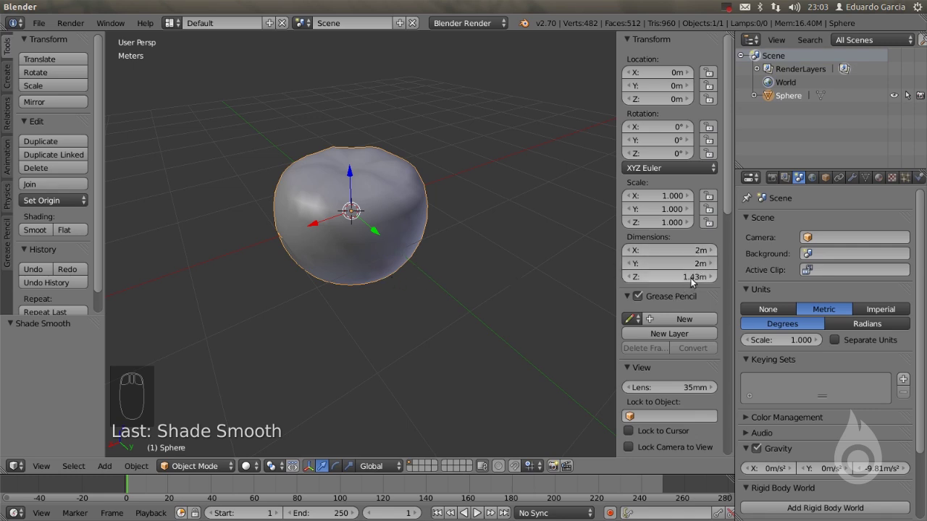
{"action": "middle_click_drag", "start_coordinate": [539, 288], "coordinate": [517, 316]}
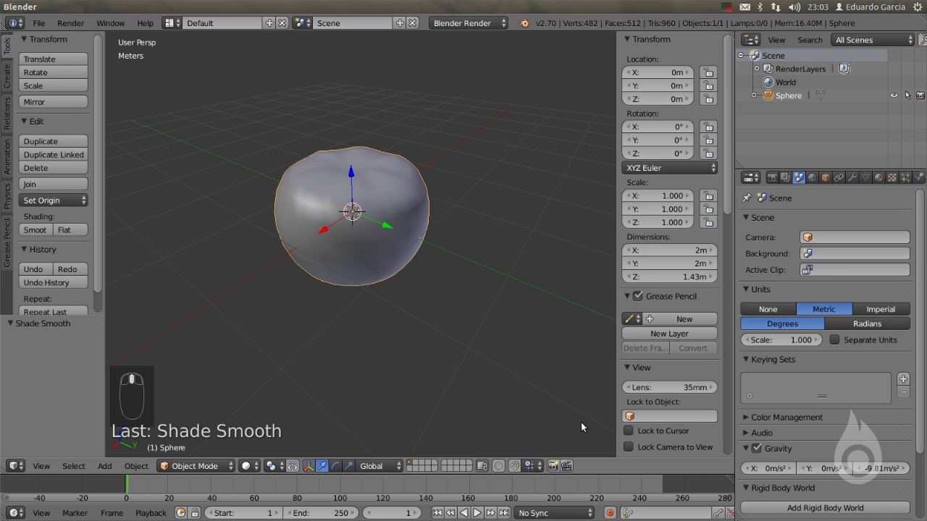
Scale the sphere down uniformly to about 10 cm wide and 7.2 cm high
{"action": "key", "text": "s"}
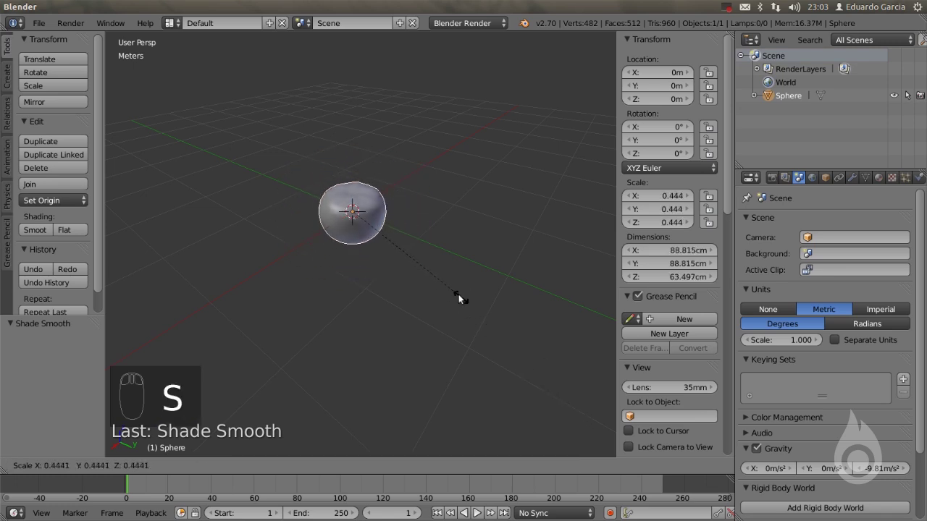
{"action": "left_click", "coordinate": [376, 226]}
{"action": "scroll", "coordinate": [355, 195], "scroll_direction": "up", "scroll_amount": 6}
{"action": "middle_click_drag", "start_coordinate": [368, 202], "coordinate": [424, 288], "text": "shift"}
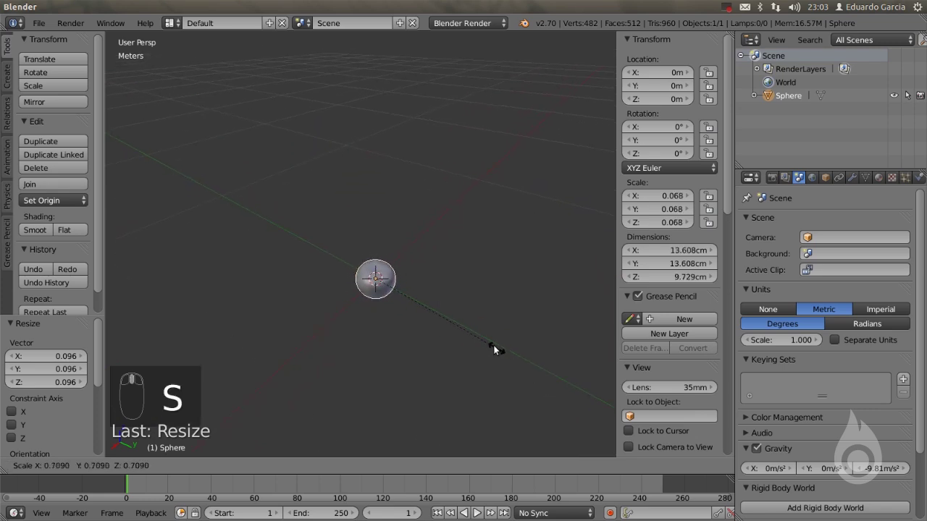
{"action": "left_click", "coordinate": [458, 315]}
{"action": "scroll", "coordinate": [408, 304], "scroll_direction": "up", "scroll_amount": 8}
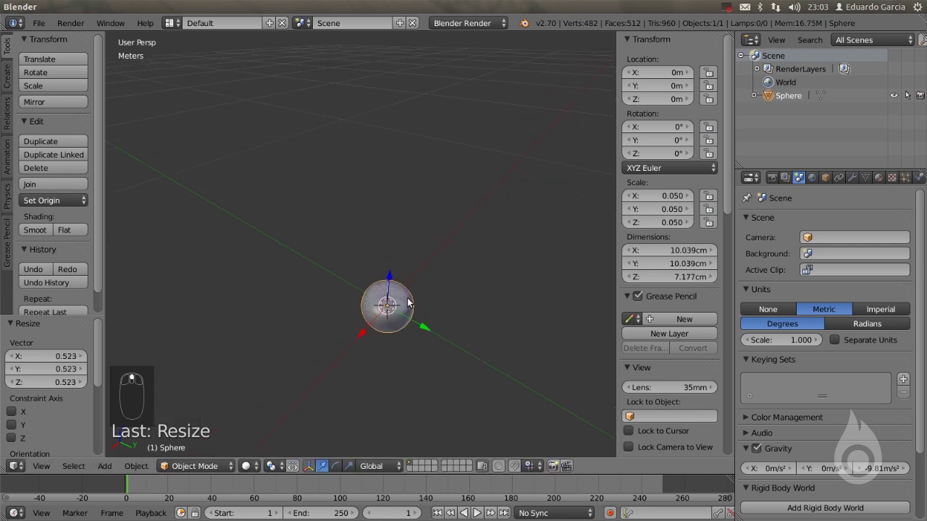
Set the 3D view's clipping start distance to 1 cm
{"action": "scroll", "coordinate": [404, 297], "scroll_direction": "down", "scroll_amount": 7}
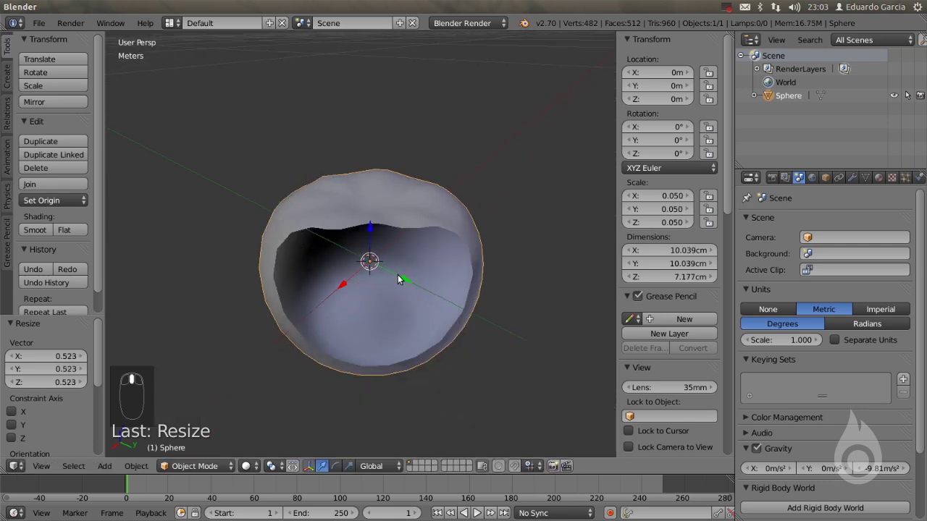
{"action": "scroll", "coordinate": [407, 281], "scroll_direction": "up", "scroll_amount": 4}
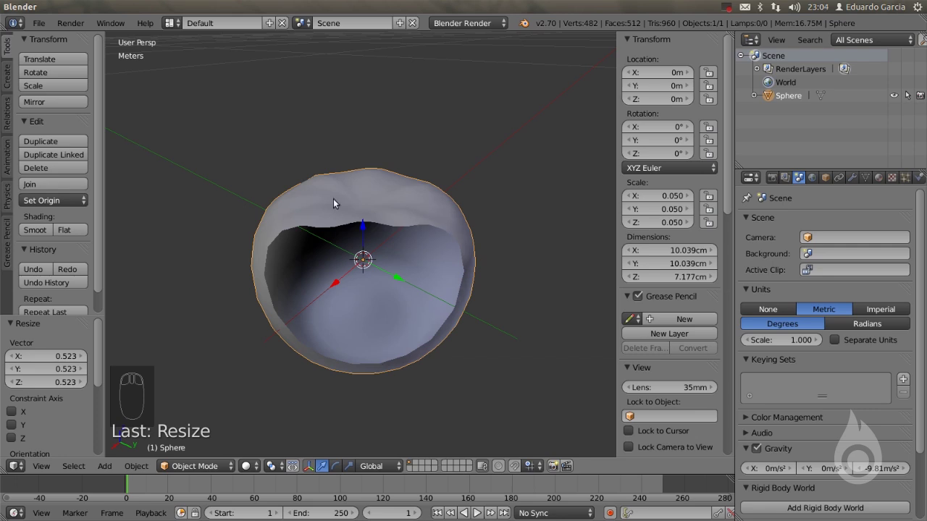
{"action": "middle_click_drag", "start_coordinate": [381, 276], "coordinate": [397, 259]}
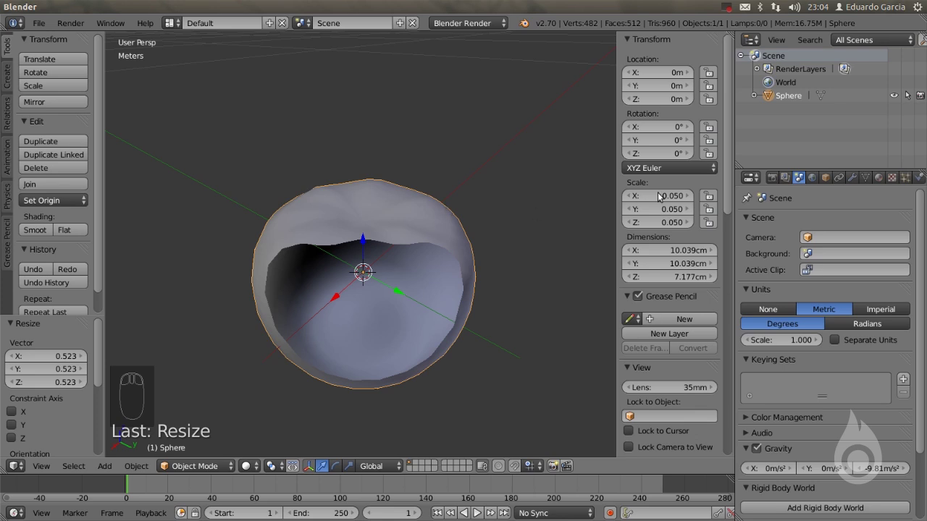
{"action": "left_click", "coordinate": [727, 128]}
{"action": "scroll", "coordinate": [713, 174], "scroll_direction": "down", "scroll_amount": 5}
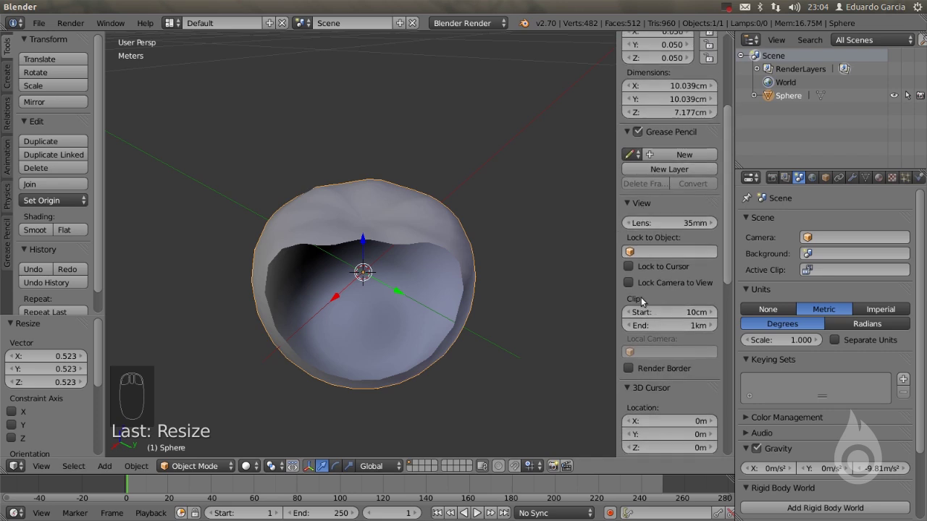
{"action": "left_click", "coordinate": [695, 317]}
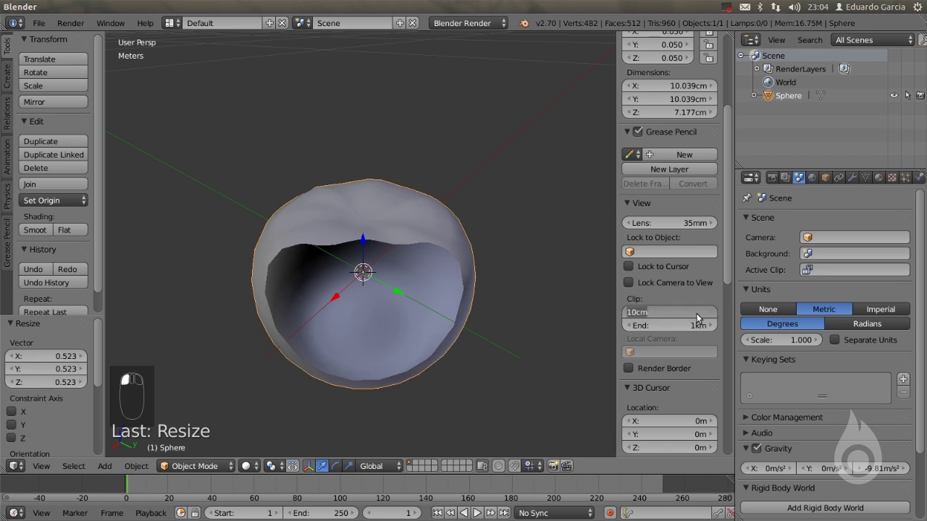
{"action": "type", "text": "1"}
{"action": "key", "text": "Return"}
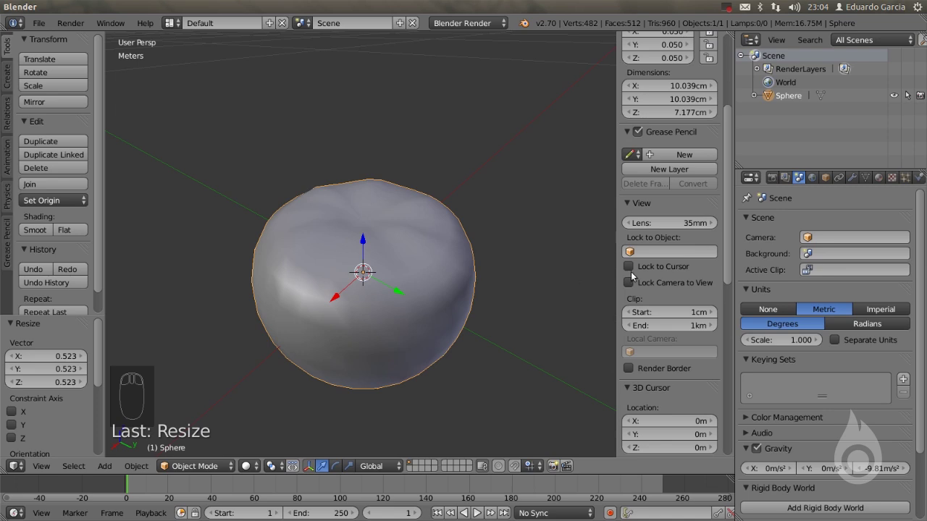
Apply the sphere's scale to its mesh
{"action": "mouse_move", "coordinate": [729, 250]}
{"action": "left_mouse_down"}
{"action": "mouse_move", "coordinate": [736, 161]}
{"action": "mouse_move", "coordinate": [677, 201]}
{"action": "left_mouse_up"}
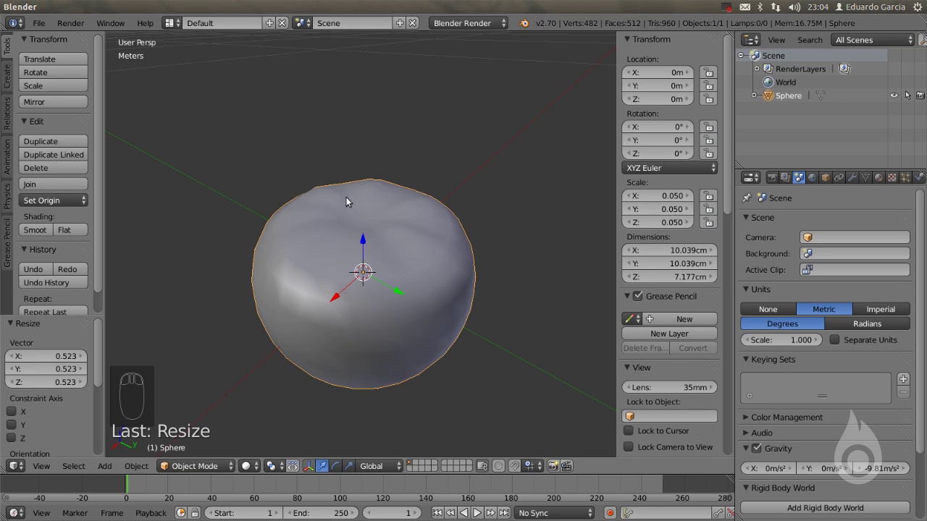
{"action": "key", "text": "ctrl+a"}
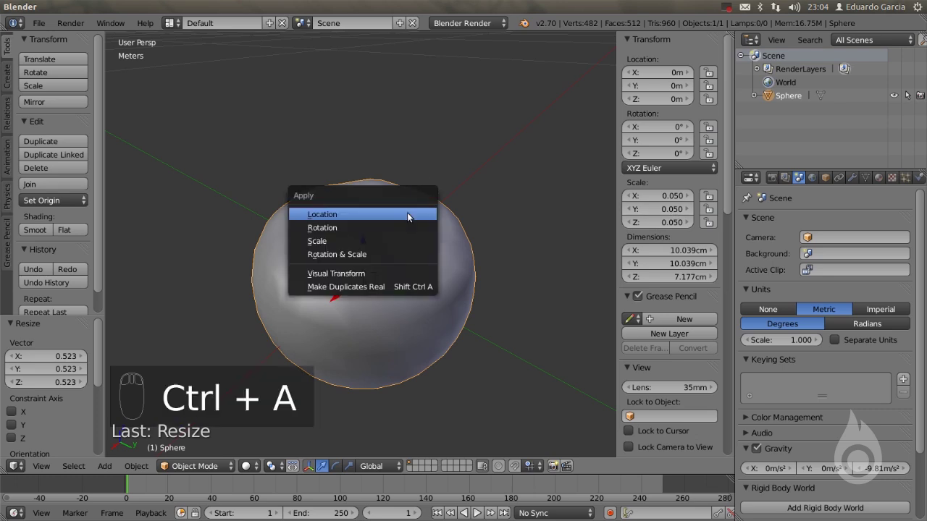
{"action": "left_click", "coordinate": [330, 241]}
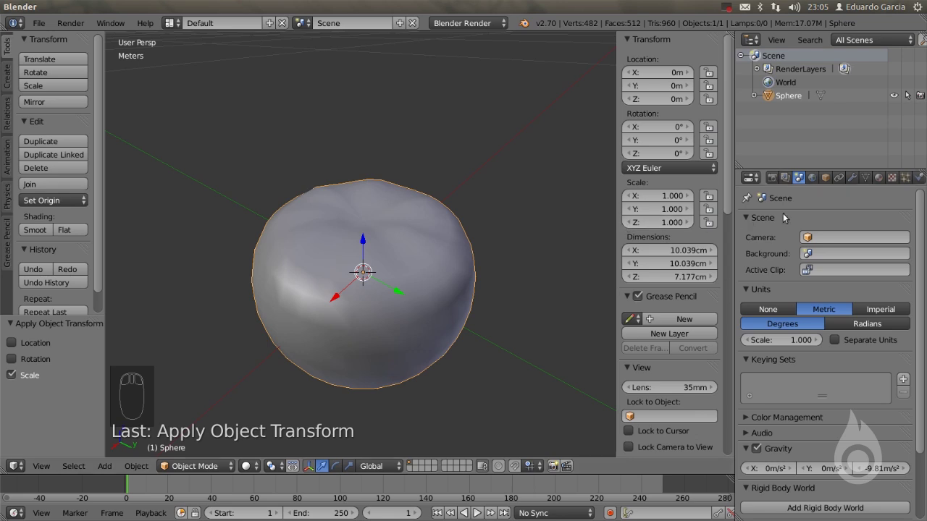
Add a Subdivision Surface modifier to the sphere with 2 viewport subdivisions, and toggle its viewport display off and on
{"action": "left_click", "coordinate": [852, 179]}
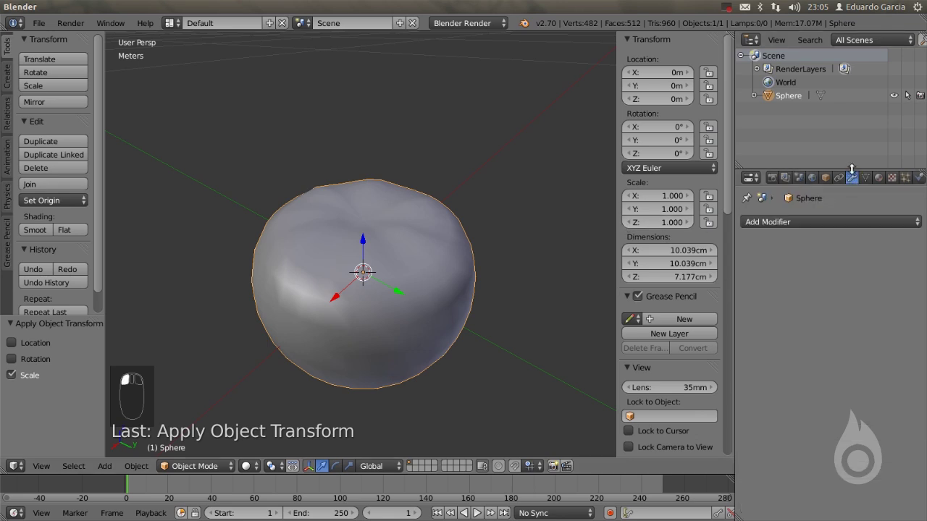
{"action": "left_click", "coordinate": [843, 219]}
{"action": "left_click", "coordinate": [843, 217]}
{"action": "left_click", "coordinate": [771, 222]}
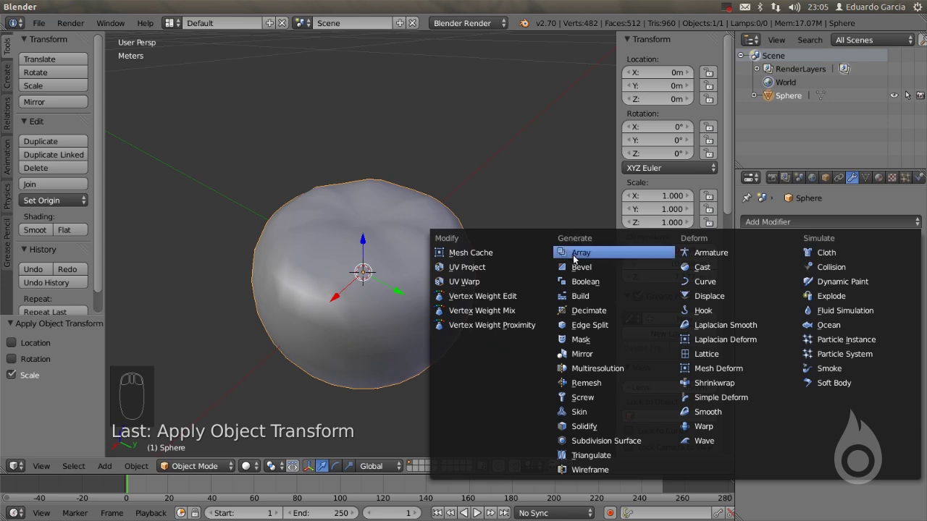
{"action": "left_click", "coordinate": [607, 442]}
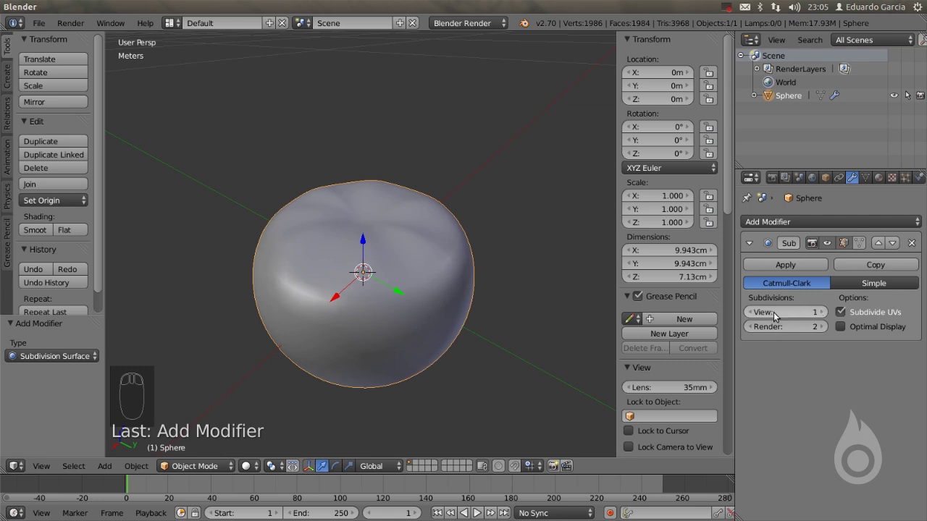
{"action": "left_click", "coordinate": [826, 312]}
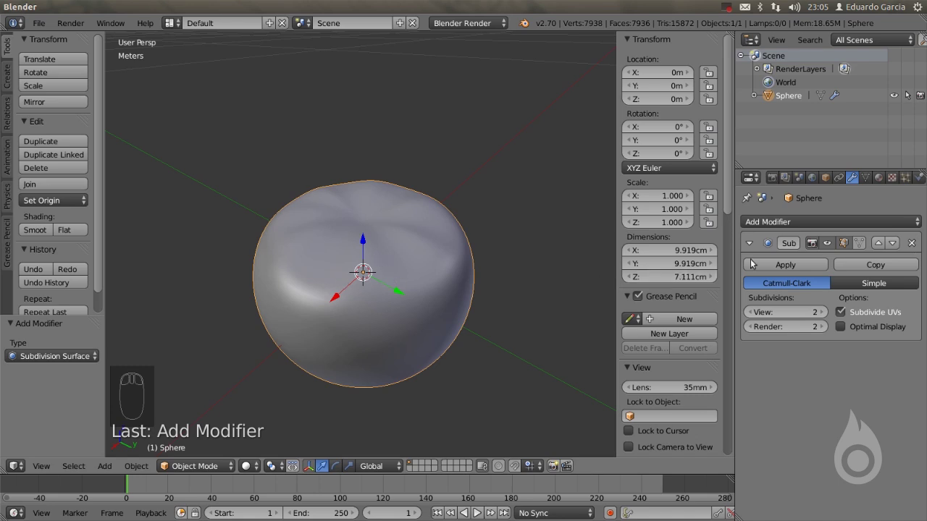
{"action": "left_click", "coordinate": [827, 243]}
{"action": "left_click", "coordinate": [828, 243]}
Add a Displace modifier to the sphere and create a new texture for it named "deformadora"
{"action": "left_click", "coordinate": [767, 222]}
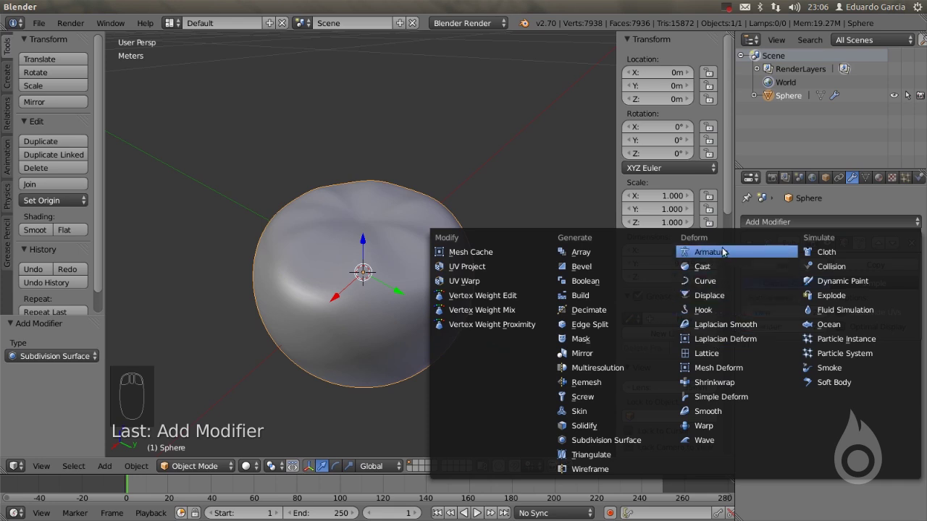
{"action": "left_click", "coordinate": [724, 297]}
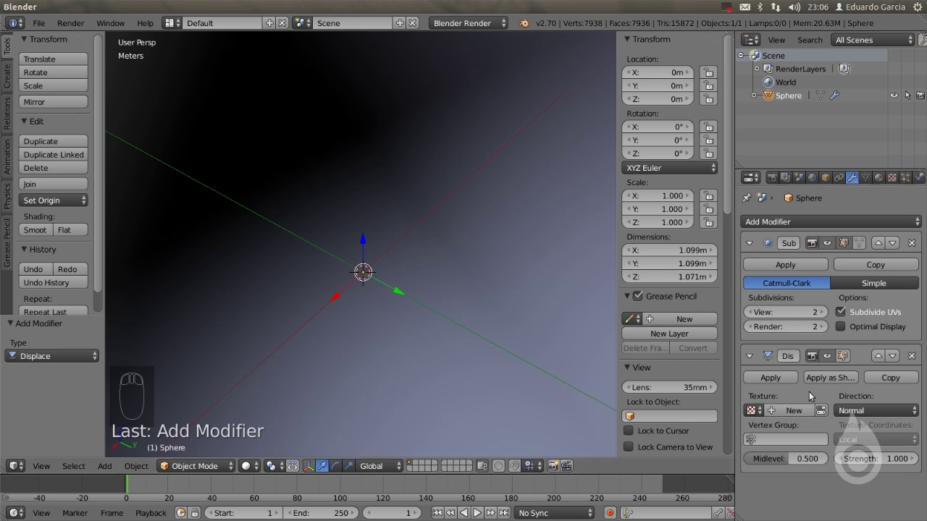
{"action": "scroll", "coordinate": [391, 246], "scroll_direction": "down", "scroll_amount": 3}
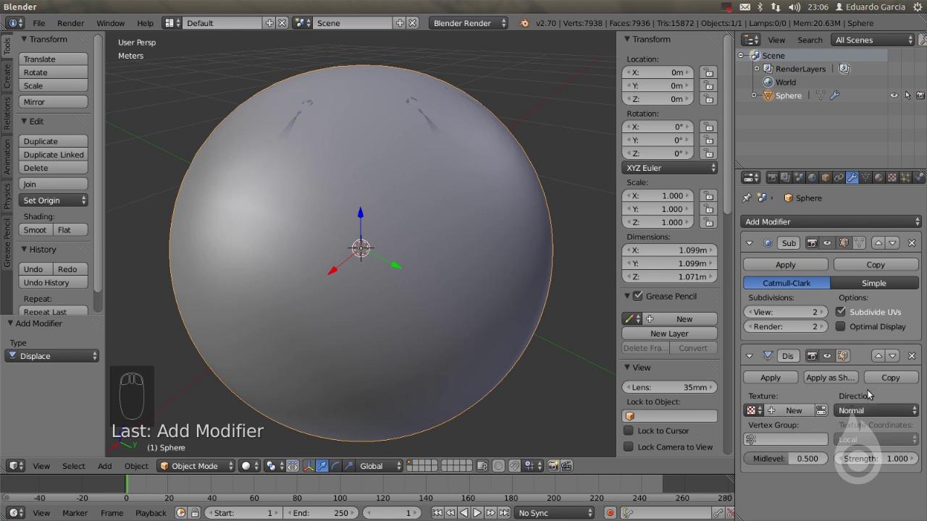
{"action": "left_click", "coordinate": [800, 411]}
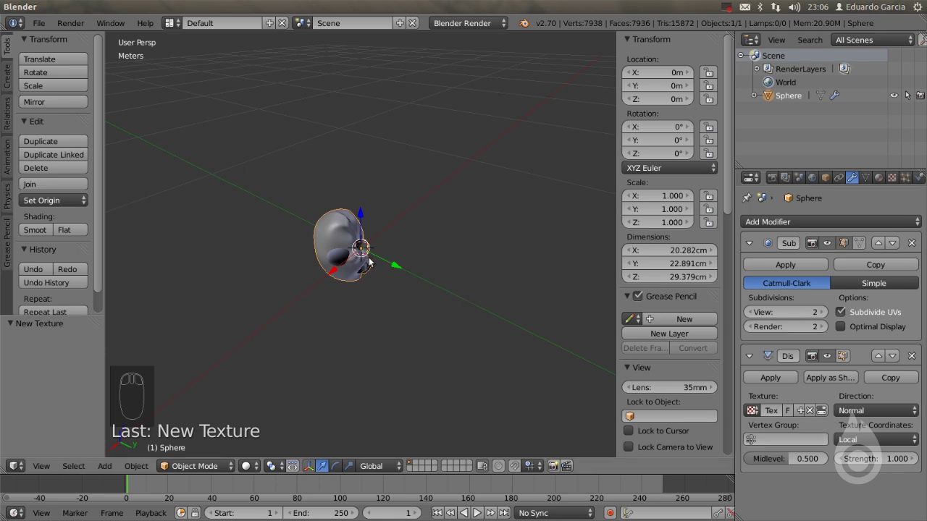
{"action": "scroll", "coordinate": [303, 210], "scroll_direction": "up", "scroll_amount": 6}
{"action": "middle_click_drag", "start_coordinate": [355, 260], "coordinate": [423, 264]}
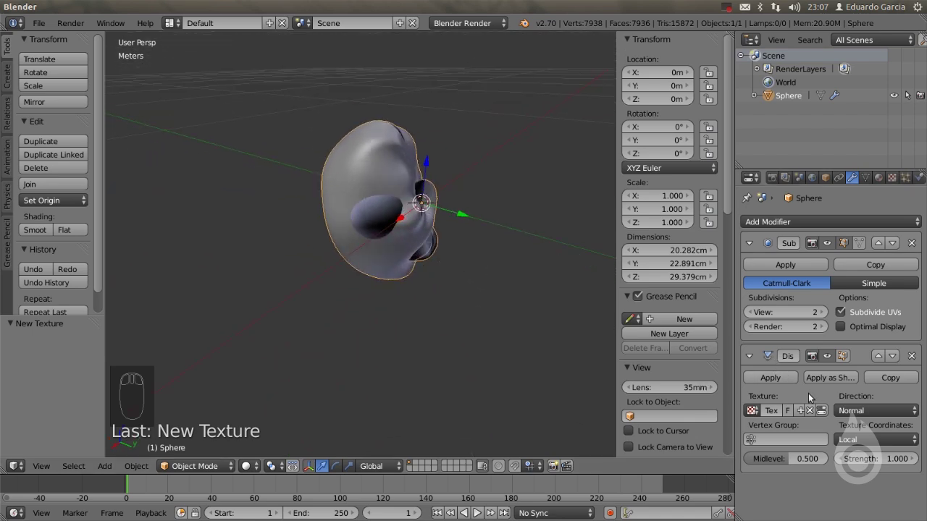
{"action": "left_click", "coordinate": [771, 411]}
Set the size of the Clouds displacement texture to 0.10
{"action": "left_click", "coordinate": [891, 180]}
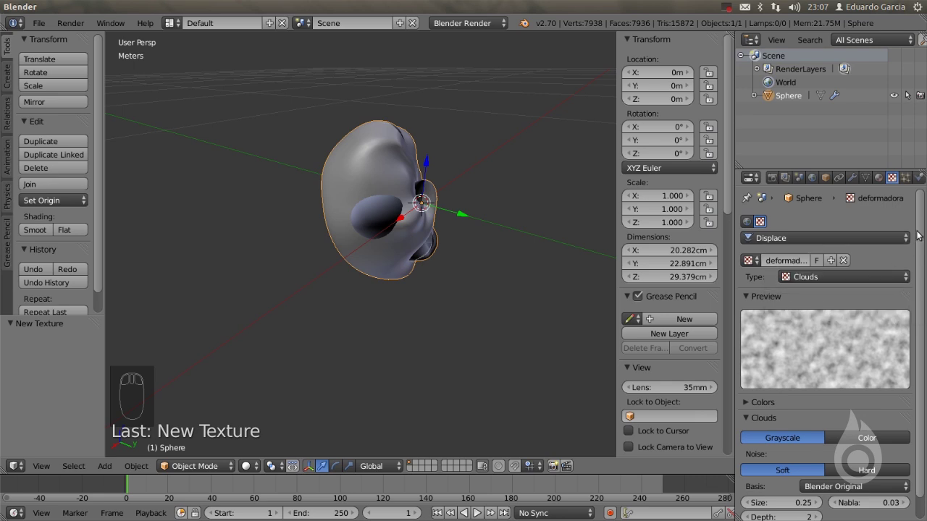
{"action": "left_click_drag", "start_coordinate": [922, 304], "coordinate": [914, 338]}
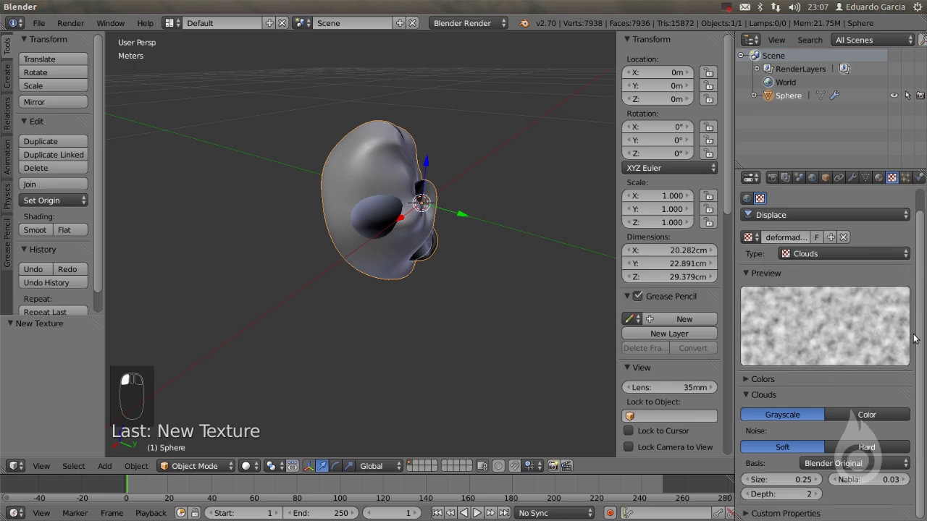
{"action": "left_click", "coordinate": [796, 480]}
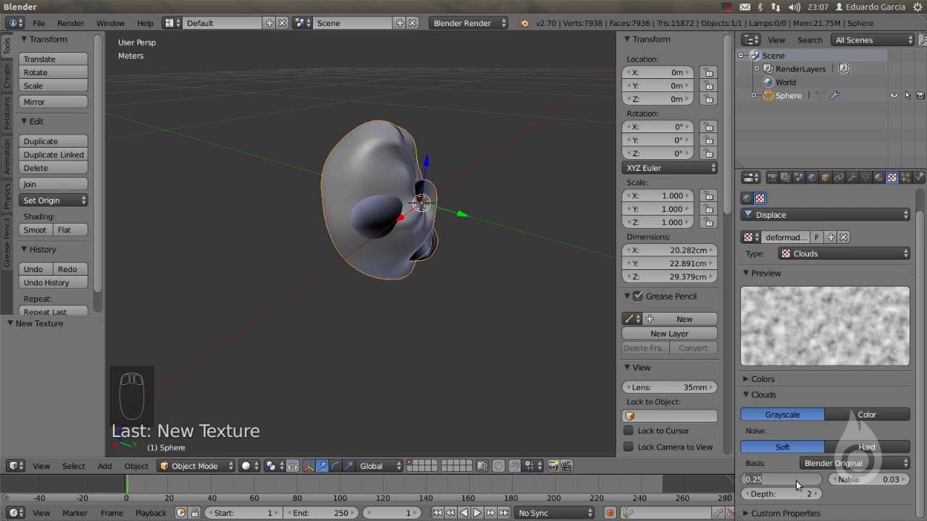
{"action": "type", "text": "0.1"}
{"action": "key", "text": "Return"}
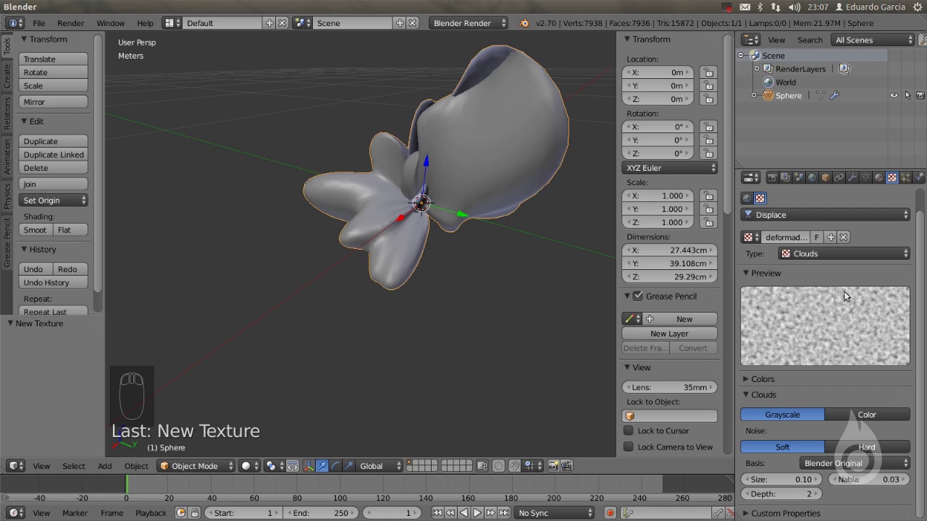
Set the Displace modifier's strength to 0.001
{"action": "left_click", "coordinate": [852, 178]}
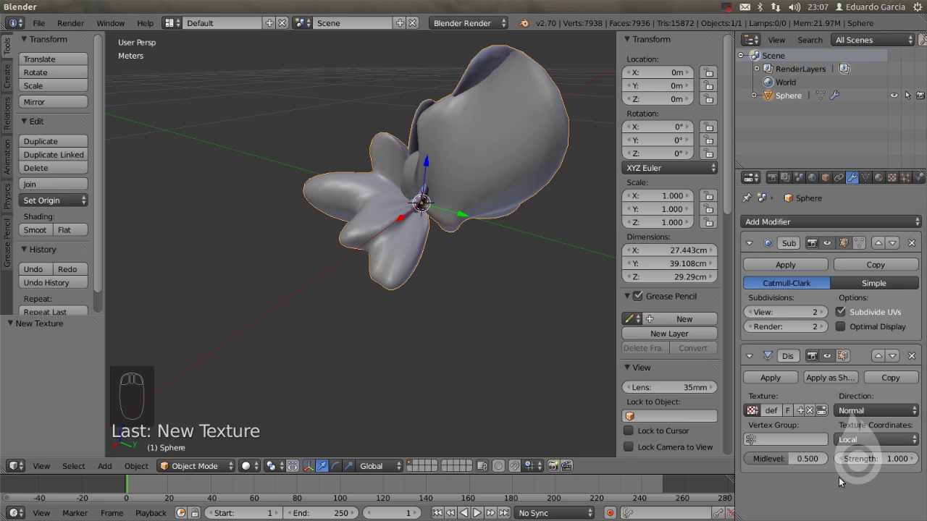
{"action": "left_click", "coordinate": [876, 459]}
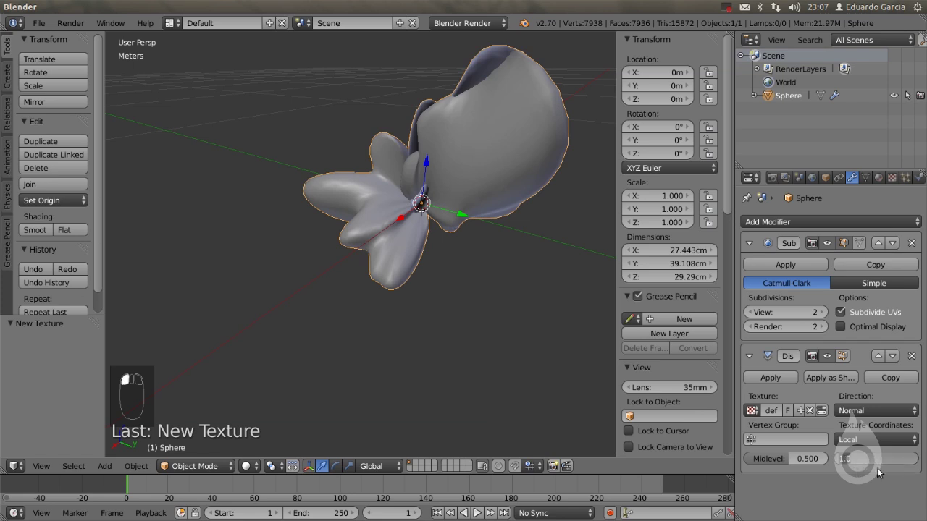
{"action": "type", "text": "0"}
{"action": "key", "text": "Return"}
{"action": "scroll", "coordinate": [478, 171], "scroll_direction": "up", "scroll_amount": 5}
{"action": "scroll", "coordinate": [479, 172], "scroll_direction": "down", "scroll_amount": 3}
{"action": "scroll", "coordinate": [472, 178], "scroll_direction": "up", "scroll_amount": 2}
{"action": "middle_click_drag", "start_coordinate": [472, 177], "coordinate": [436, 214], "text": "shift"}
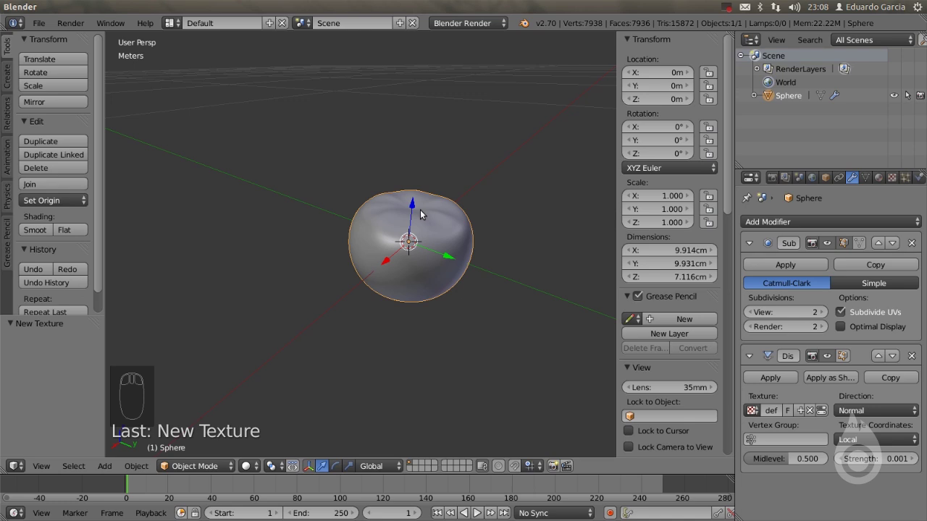
Unwrap the sphere's entire mesh with Sphere Projection in Edit Mode, and return to Object Mode
{"action": "key", "text": "Tab"}
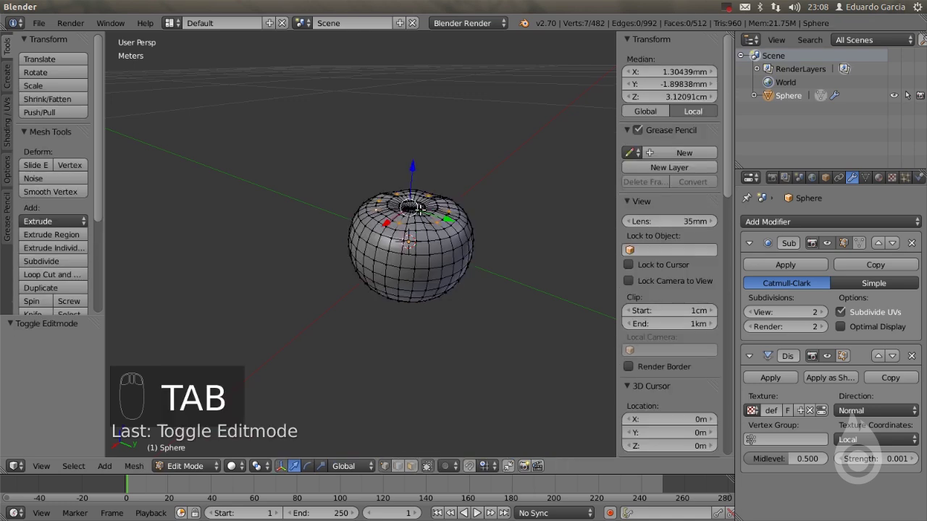
{"action": "key", "text": "a"}
{"action": "key", "text": "a"}
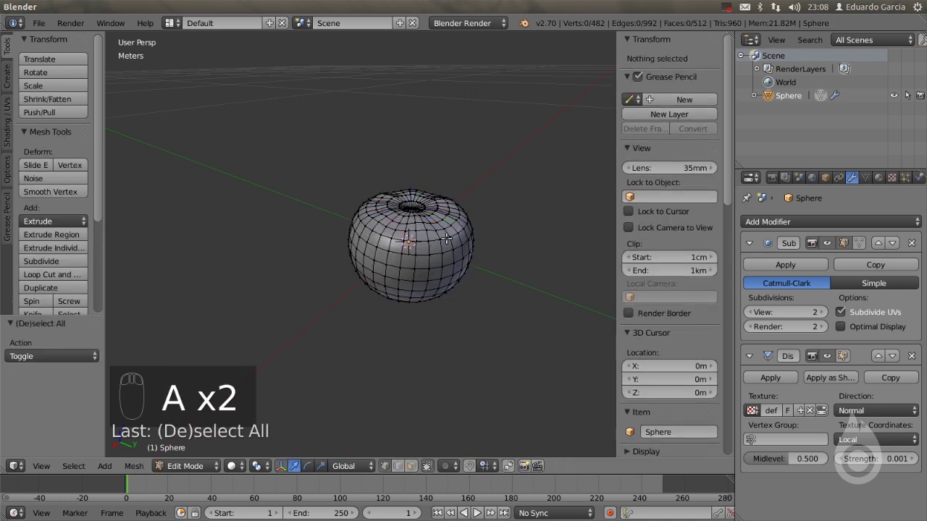
{"action": "key", "text": "a"}
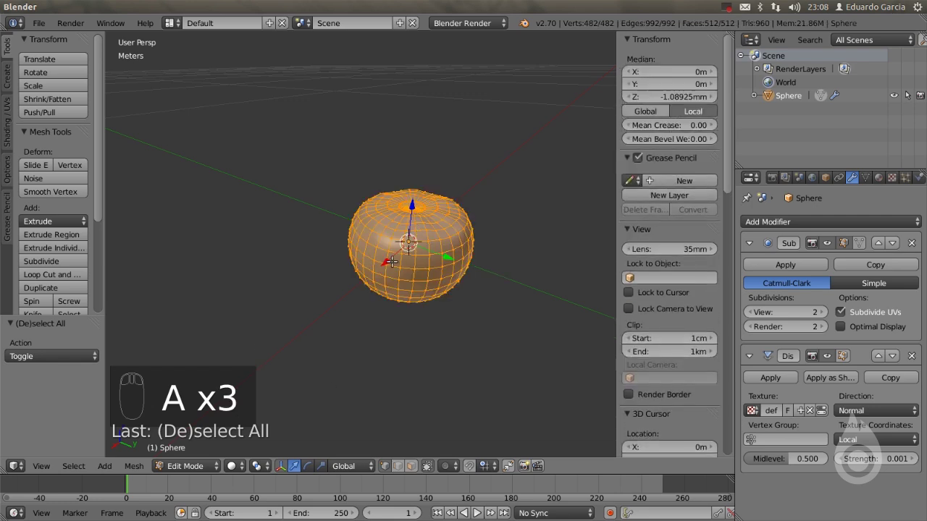
{"action": "key", "text": "u"}
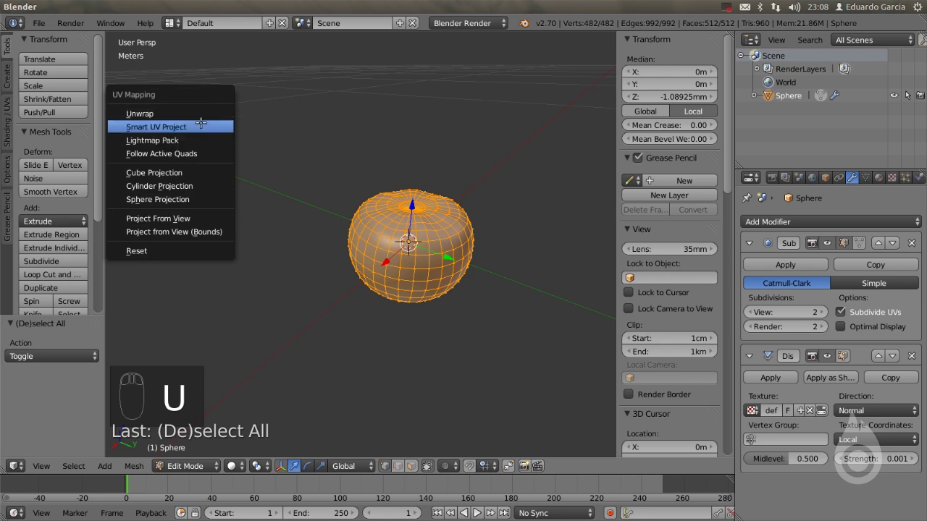
{"action": "left_click", "coordinate": [158, 199]}
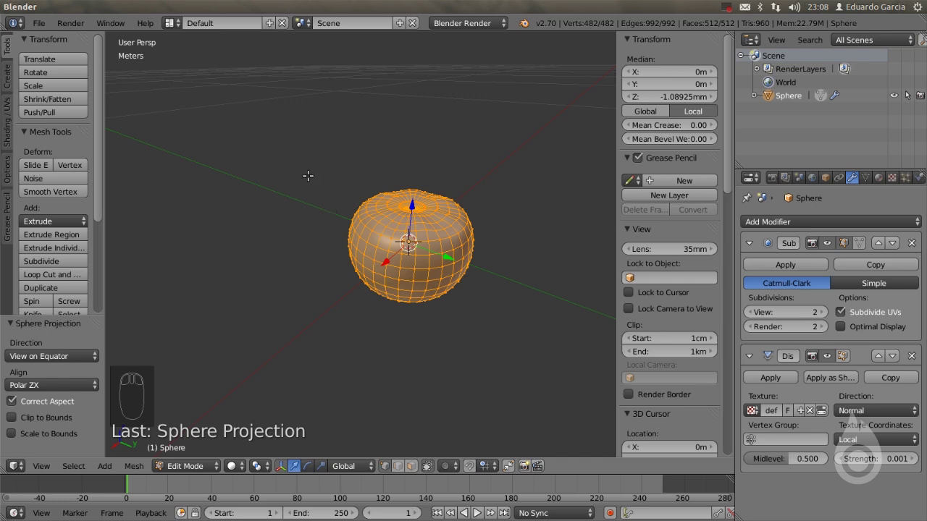
{"action": "key", "text": "Tab"}
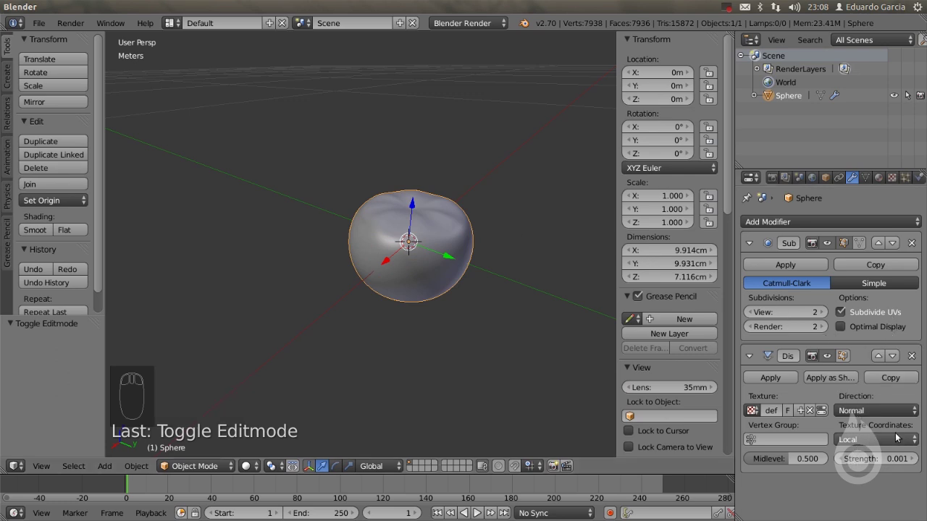
Set the Displace modifier's texture coordinates to UV and assign UVMap as its UV map
{"action": "left_click", "coordinate": [868, 446]}
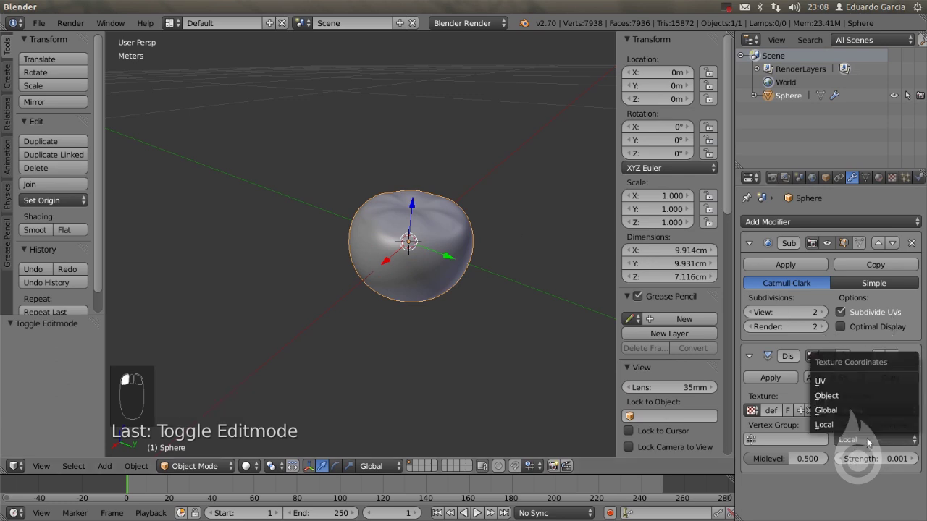
{"action": "left_click", "coordinate": [849, 383]}
{"action": "scroll", "coordinate": [482, 234], "scroll_direction": "up", "scroll_amount": 5}
{"action": "scroll", "coordinate": [482, 233], "scroll_direction": "down", "scroll_amount": 3}
{"action": "middle_click_drag", "start_coordinate": [482, 234], "coordinate": [389, 257]}
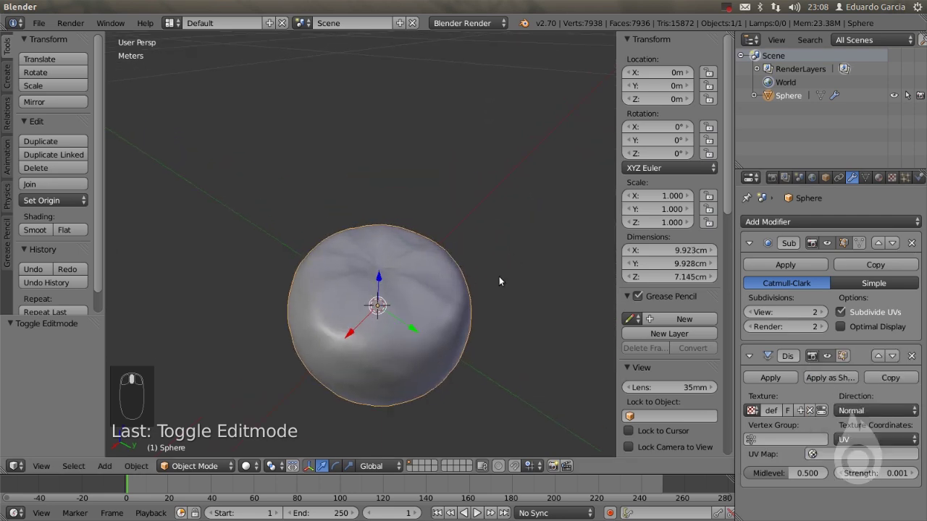
{"action": "middle_click_drag", "start_coordinate": [459, 275], "coordinate": [429, 249]}
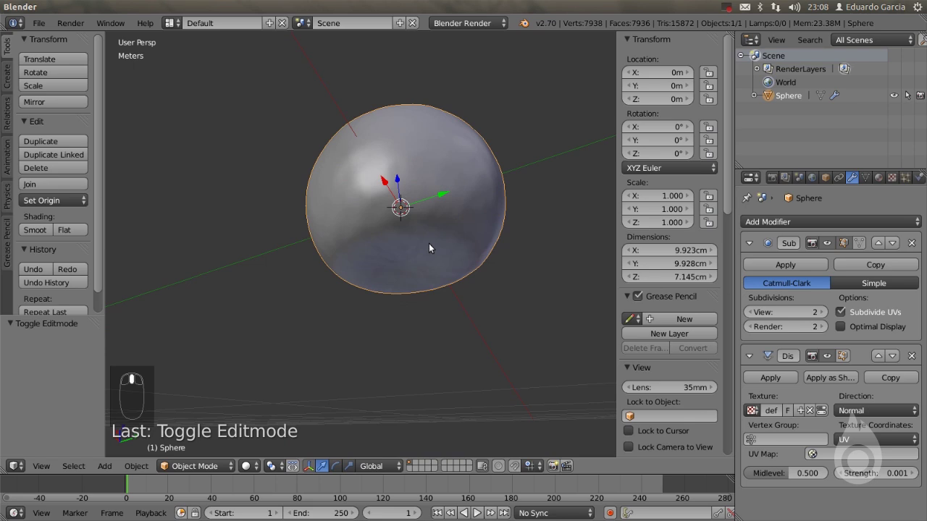
{"action": "middle_click_drag", "start_coordinate": [420, 214], "coordinate": [405, 241]}
{"action": "middle_click_drag", "start_coordinate": [417, 328], "coordinate": [433, 288]}
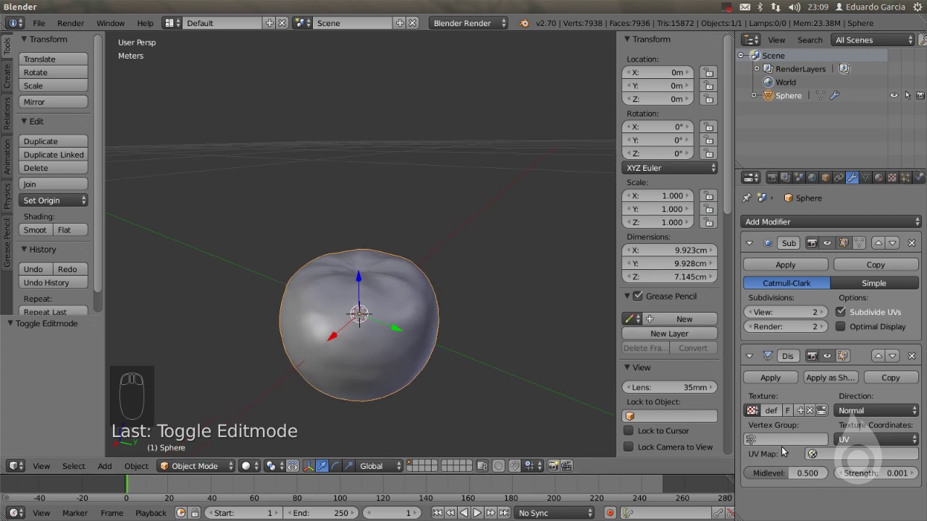
{"action": "left_click", "coordinate": [822, 454]}
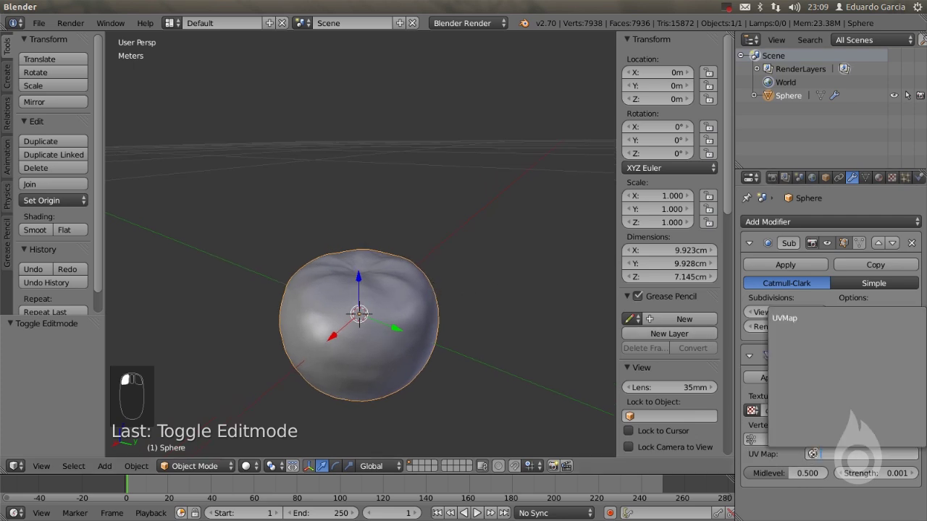
{"action": "left_click", "coordinate": [809, 316]}
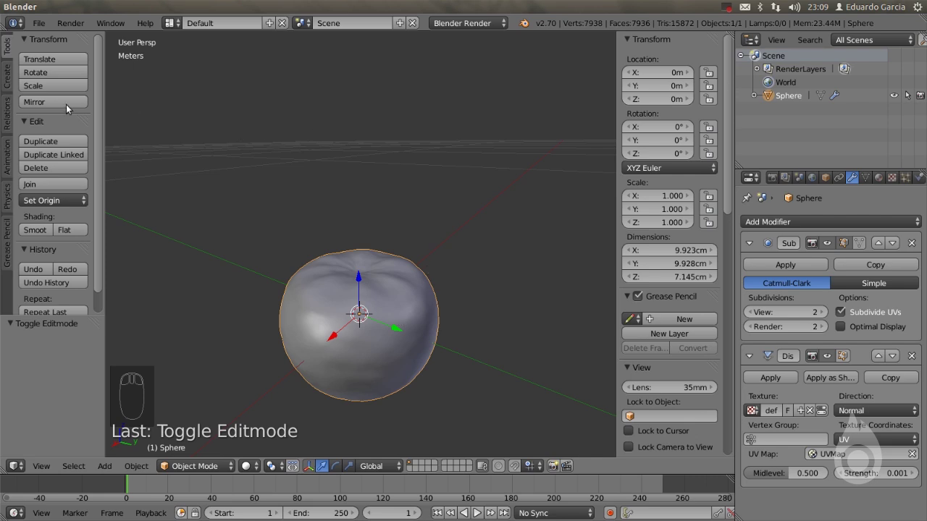
Add a mesh circle at the origin and set it to 5 vertices for the stem's base
{"action": "left_click", "coordinate": [7, 75]}
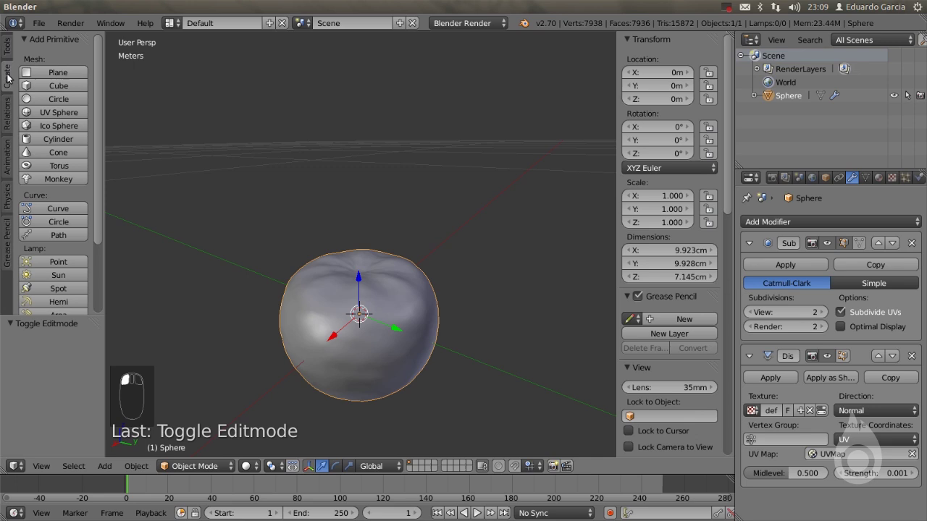
{"action": "left_click", "coordinate": [58, 100]}
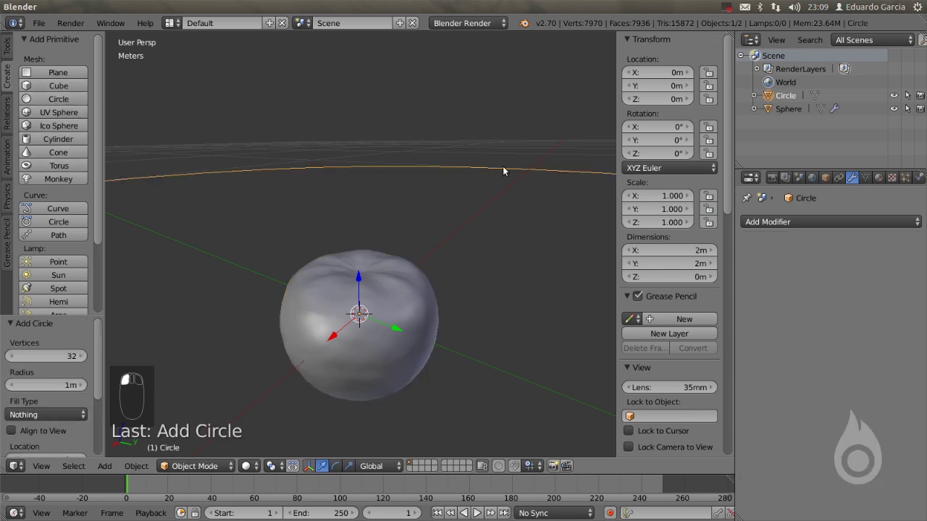
{"action": "scroll", "coordinate": [403, 217], "scroll_direction": "down", "scroll_amount": 12}
{"action": "middle_click_drag", "start_coordinate": [362, 249], "coordinate": [382, 261]}
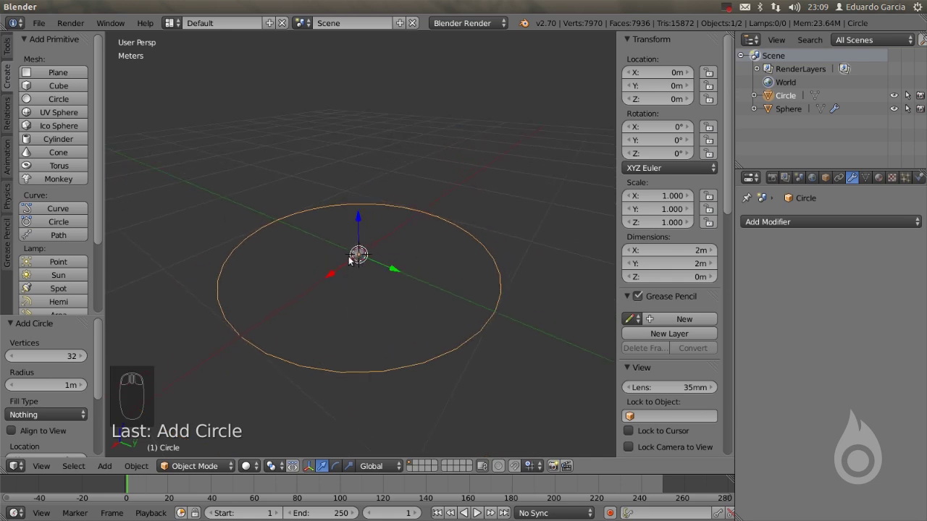
{"action": "left_click", "coordinate": [68, 357]}
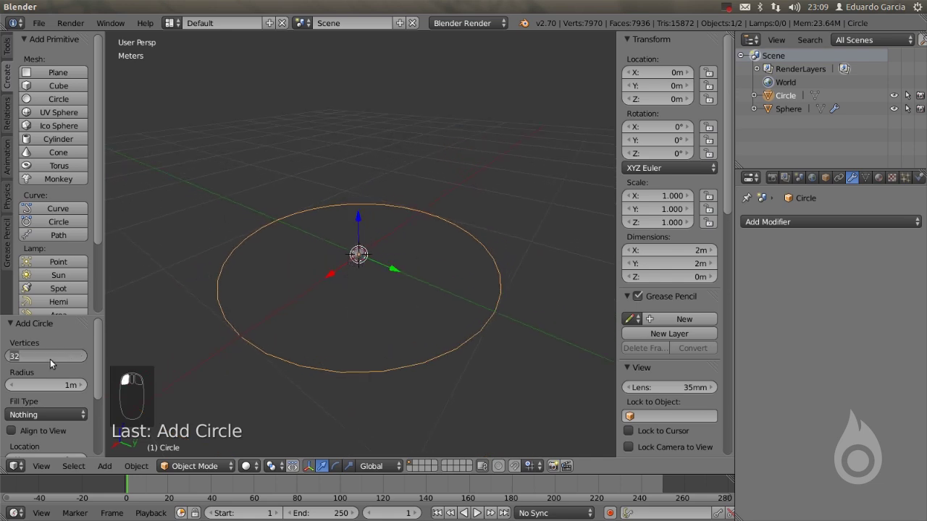
{"action": "type", "text": "5"}
{"action": "key", "text": "Return"}
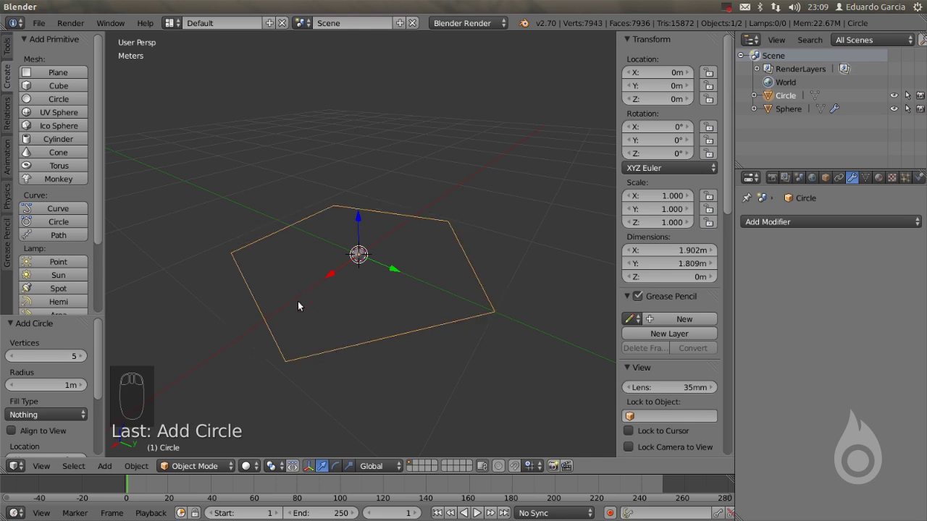
Scale the five-sided circle down in several passes until it is close to the fruit's size
{"action": "middle_click_drag", "start_coordinate": [339, 291], "coordinate": [522, 359]}
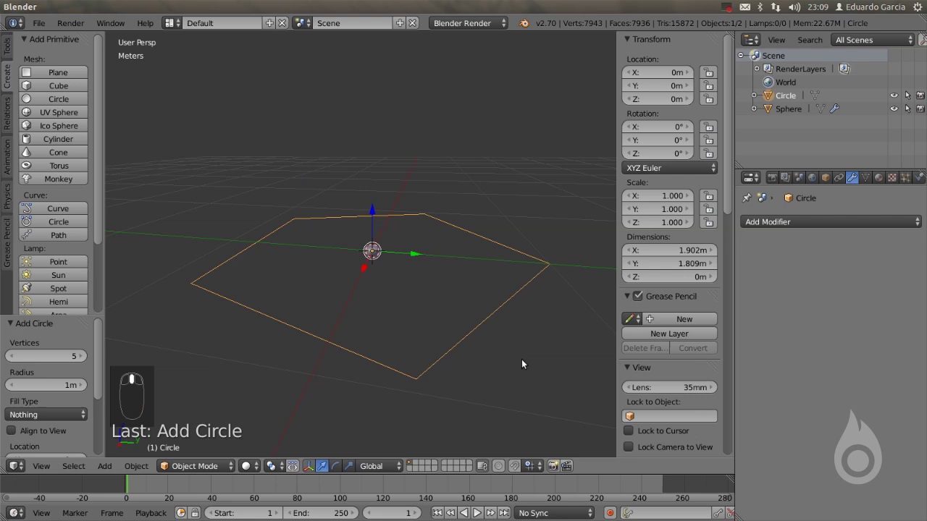
{"action": "key", "text": "s"}
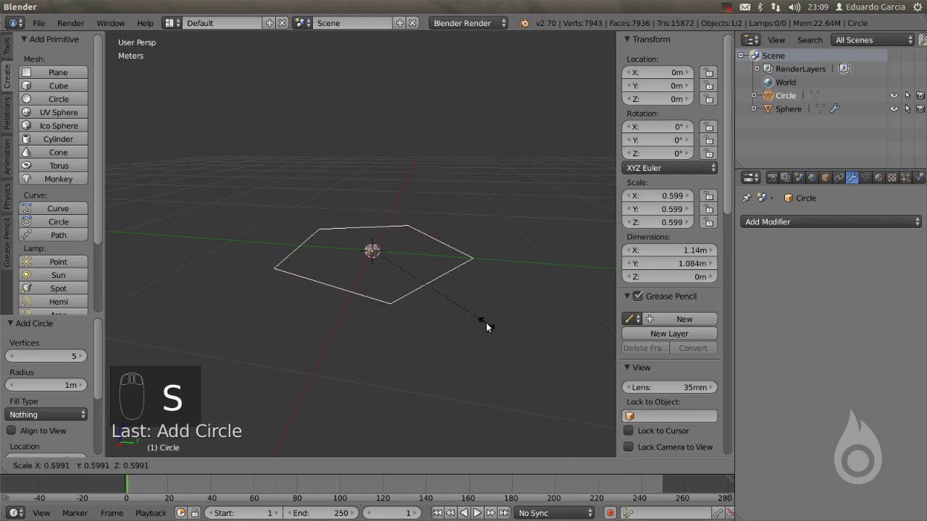
{"action": "left_click", "coordinate": [482, 319]}
{"action": "scroll", "coordinate": [463, 277], "scroll_direction": "up", "scroll_amount": 3}
{"action": "key", "text": "s"}
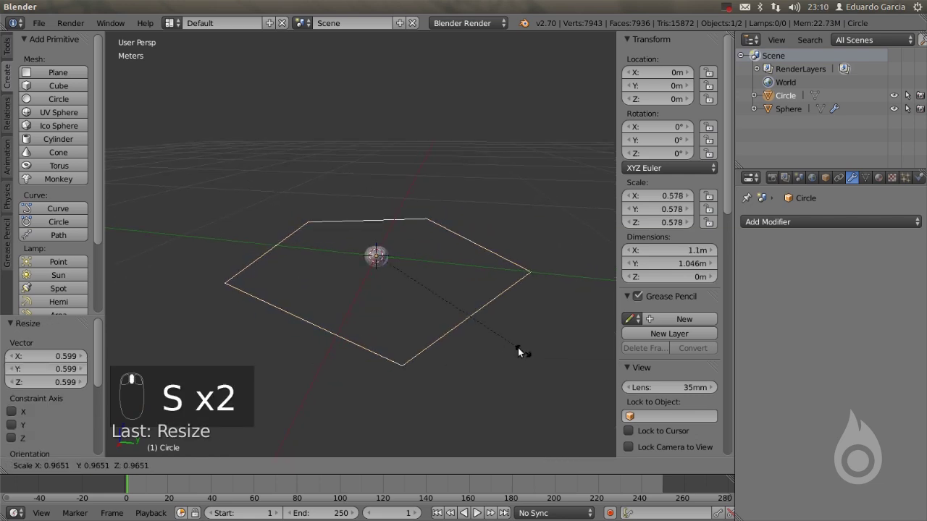
{"action": "left_click", "coordinate": [426, 282]}
{"action": "scroll", "coordinate": [417, 250], "scroll_direction": "up", "scroll_amount": 2}
{"action": "middle_click_drag", "start_coordinate": [417, 250], "coordinate": [507, 379]}
{"action": "key", "text": "s"}
{"action": "left_click", "coordinate": [364, 315]}
{"action": "scroll", "coordinate": [311, 302], "scroll_direction": "up", "scroll_amount": 2}
{"action": "middle_click_drag", "start_coordinate": [304, 298], "coordinate": [388, 291], "text": "shift"}
{"action": "scroll", "coordinate": [373, 300], "scroll_direction": "up", "scroll_amount": 1}
Raise the pentagon to about 4.31 cm on Z and scale it down to about 1.2 cm across
{"action": "left_click_drag", "start_coordinate": [379, 297], "coordinate": [379, 257]}
{"action": "scroll", "coordinate": [413, 290], "scroll_direction": "up", "scroll_amount": 3}
{"action": "middle_click_drag", "start_coordinate": [516, 387], "coordinate": [449, 328], "text": "shift"}
{"action": "key", "text": "s"}
{"action": "left_click", "coordinate": [371, 303]}
{"action": "middle_click_drag", "start_coordinate": [391, 375], "coordinate": [393, 345], "text": "shift"}
{"action": "key", "text": "s"}
{"action": "left_click", "coordinate": [431, 333]}
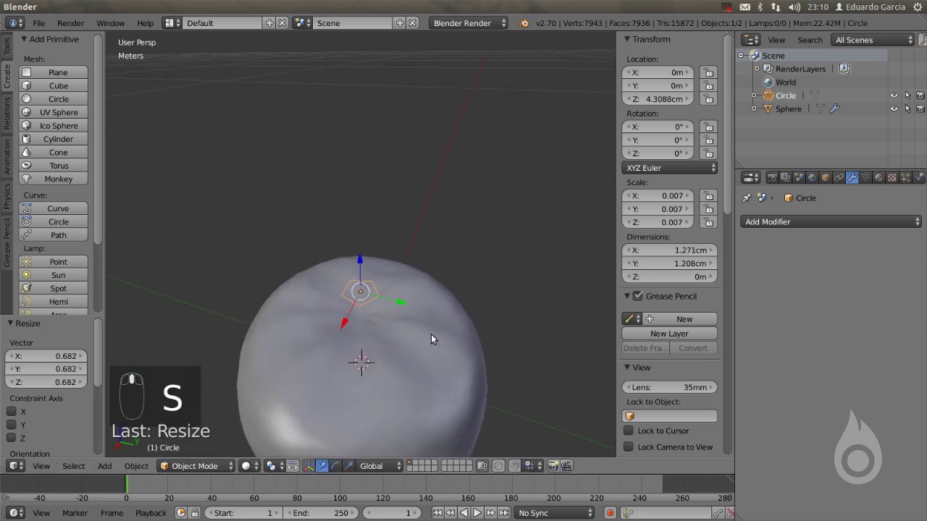
{"action": "mouse_move", "coordinate": [389, 317]}
{"action": "middle_mouse_down"}
{"action": "mouse_move", "coordinate": [372, 314]}
{"action": "mouse_move", "coordinate": [384, 306]}
{"action": "middle_mouse_up"}
{"action": "key", "text": "s"}
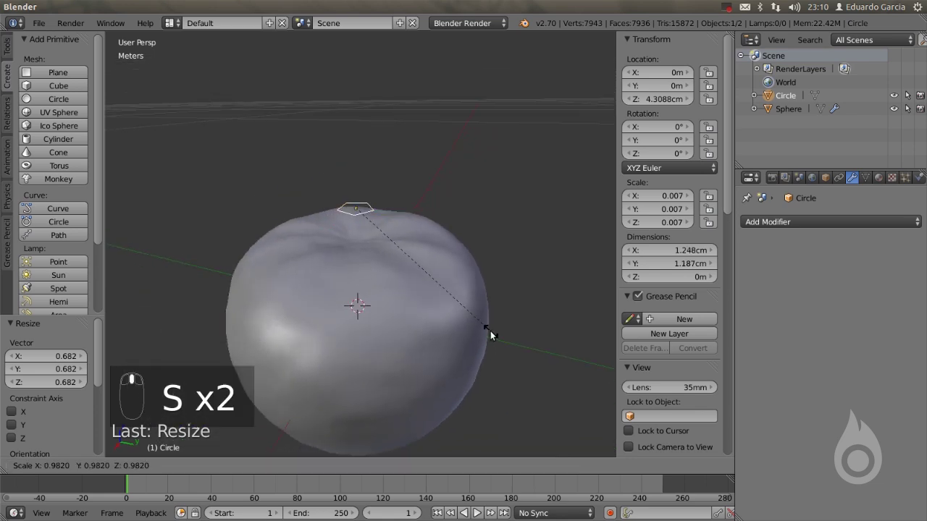
{"action": "left_click", "coordinate": [406, 187]}
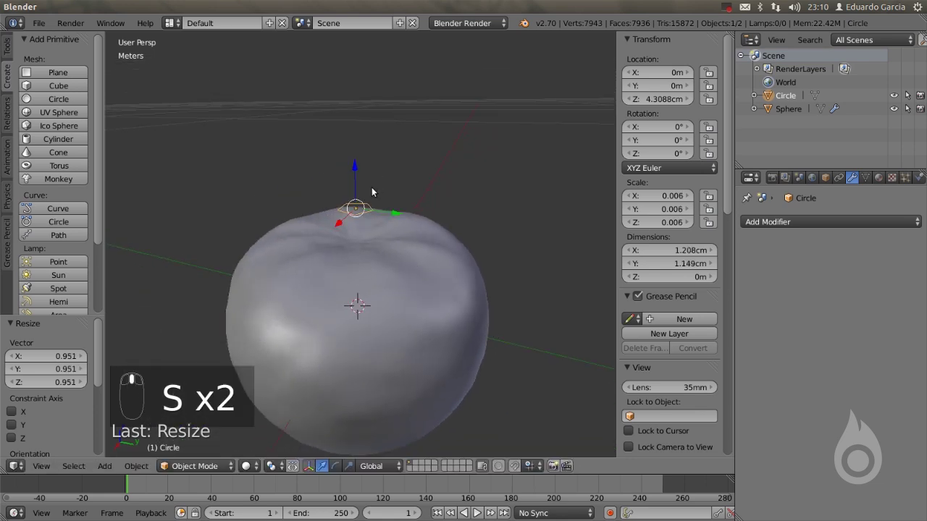
Enter Edit Mode on the pentagon above the fruit's crown
{"action": "middle_click_drag", "start_coordinate": [371, 187], "coordinate": [381, 232]}
{"action": "scroll", "coordinate": [383, 235], "scroll_direction": "up", "scroll_amount": 4}
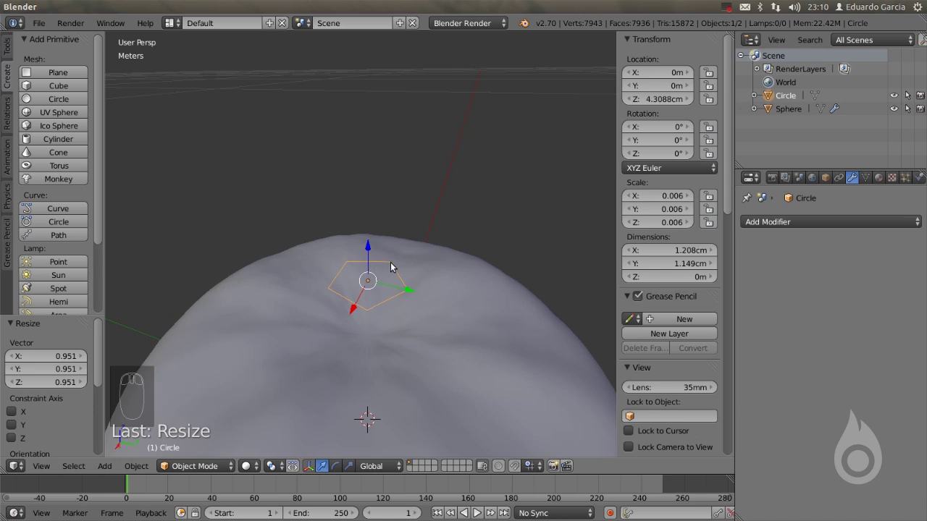
{"action": "key", "text": "Tab"}
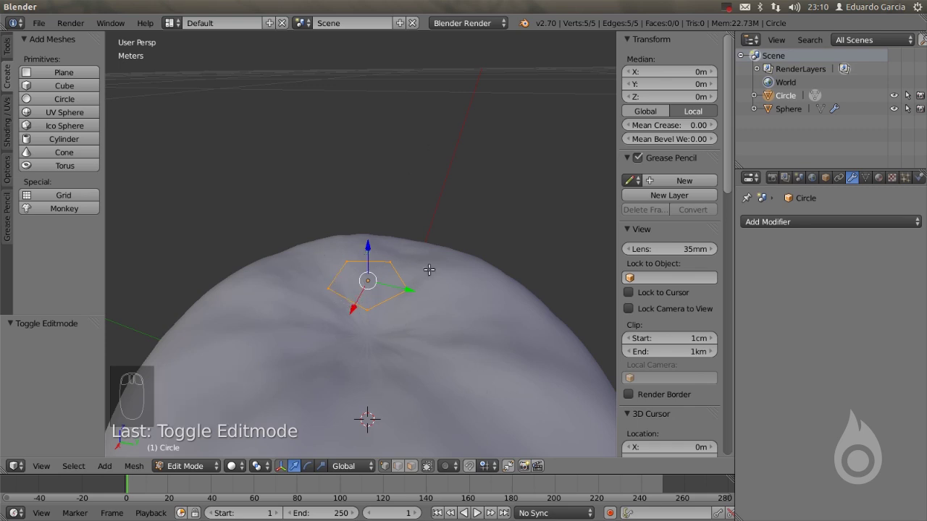
{"action": "key", "text": "e"}
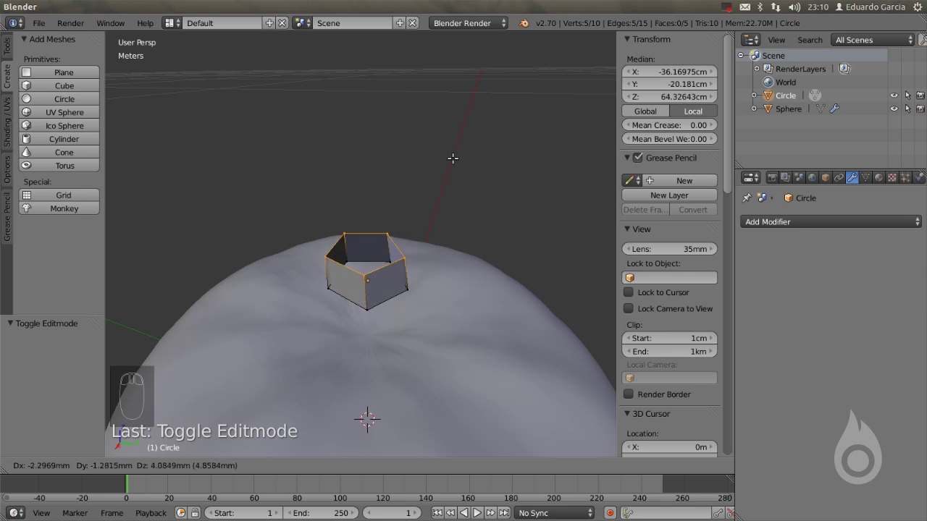
{"action": "right_click", "coordinate": [416, 108]}
{"action": "key", "text": "ctrl+z"}
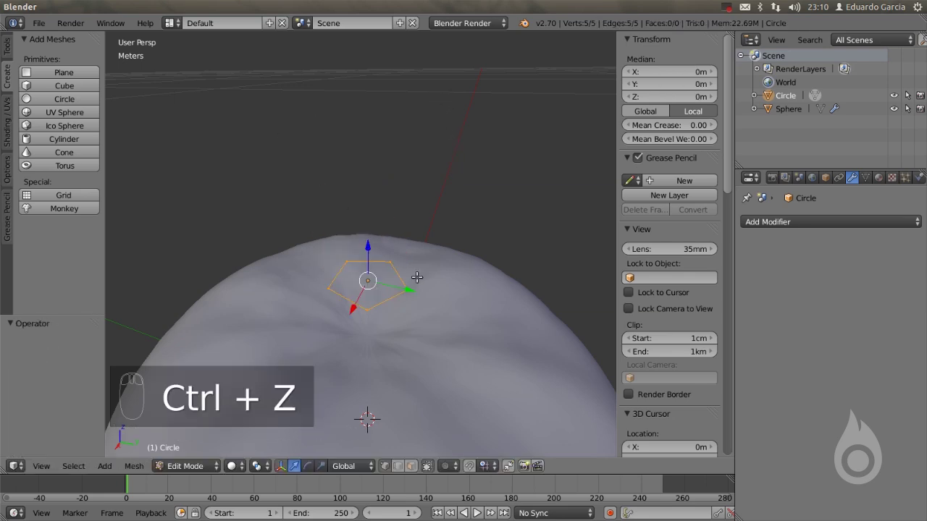
Extrude the pentagon's edges and move the new ring about 1.08 cm straight down into the fruit's hollow
{"action": "left_click", "coordinate": [7, 47]}
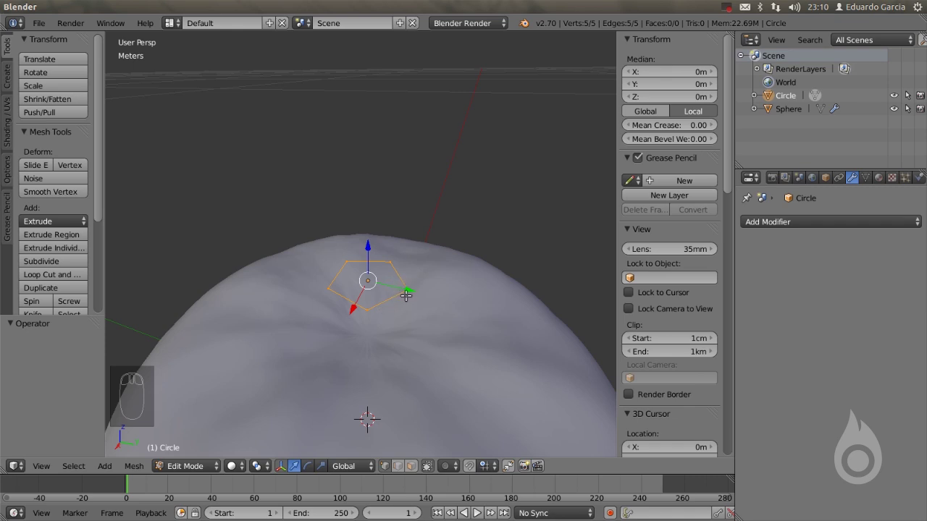
{"action": "key", "text": "e"}
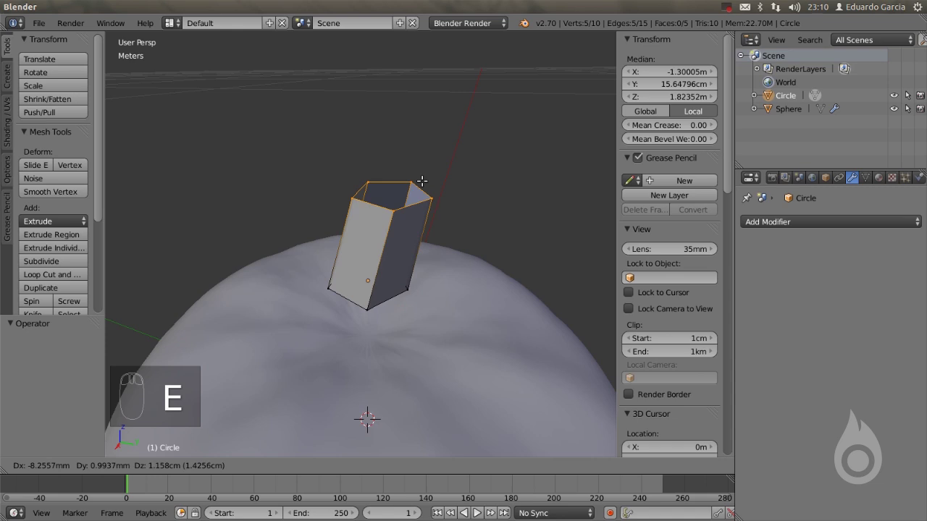
{"action": "right_click", "coordinate": [422, 180]}
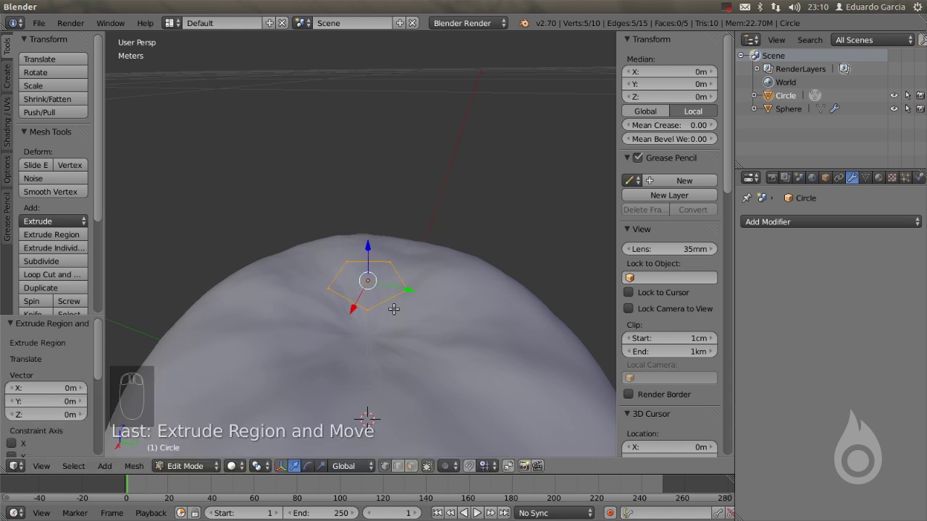
{"action": "left_click_drag", "start_coordinate": [369, 244], "coordinate": [368, 297]}
{"action": "scroll", "coordinate": [368, 297], "scroll_direction": "down", "scroll_amount": 4}
{"action": "mouse_move", "coordinate": [372, 291]}
{"action": "middle_mouse_down"}
{"action": "mouse_move", "coordinate": [384, 294]}
{"action": "mouse_move", "coordinate": [373, 293]}
{"action": "middle_mouse_up"}
{"action": "scroll", "coordinate": [377, 289], "scroll_direction": "up", "scroll_amount": 2}
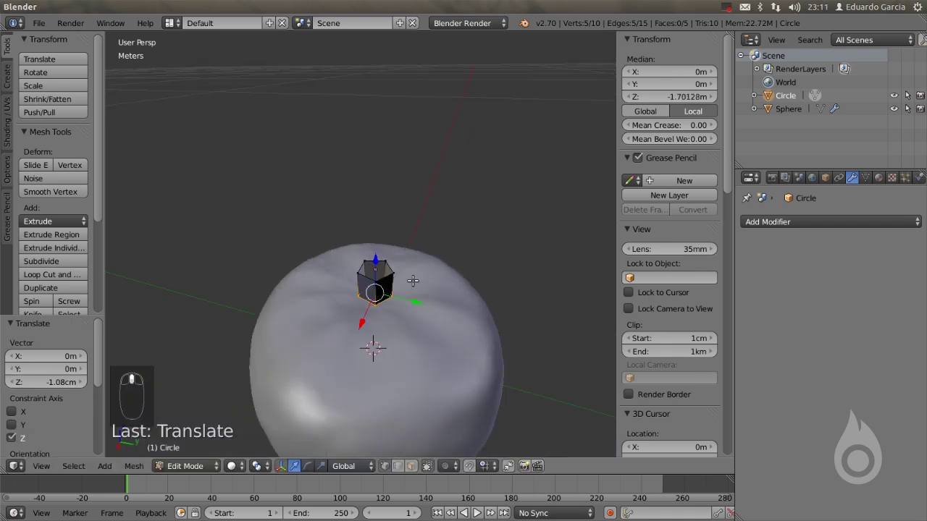
Select the entire stem mesh and scale it uniformly by about 0.61
{"action": "key", "text": "a"}
{"action": "key", "text": "a"}
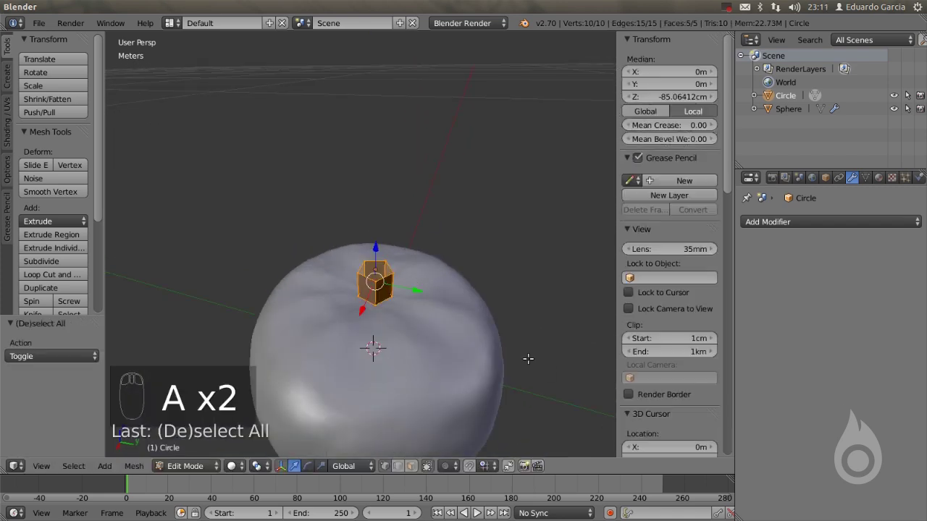
{"action": "key", "text": "s"}
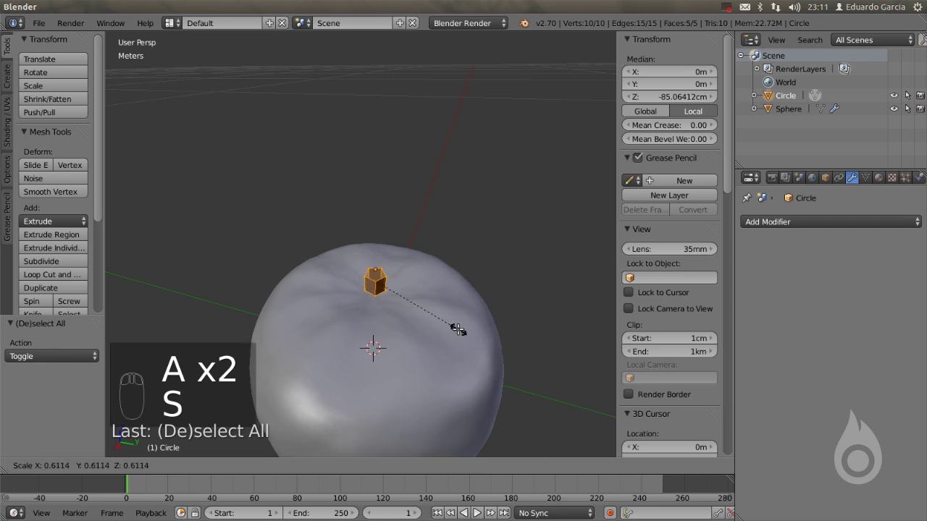
{"action": "left_click", "coordinate": [457, 327]}
{"action": "scroll", "coordinate": [443, 319], "scroll_direction": "up", "scroll_amount": 4}
{"action": "scroll", "coordinate": [443, 319], "scroll_direction": "down", "scroll_amount": 4}
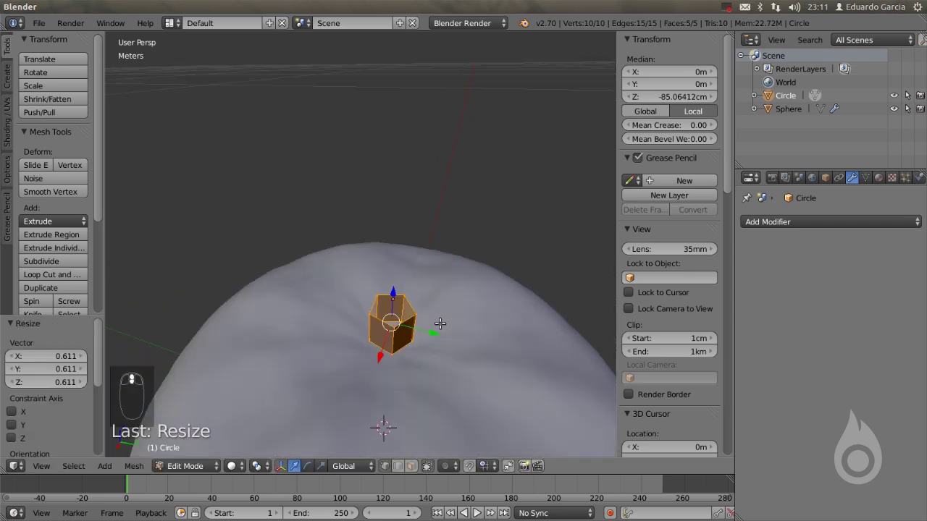
Select the five-vertex edge loop at the bottom of the stem
{"action": "right_click", "coordinate": [349, 309]}
{"action": "right_click", "coordinate": [349, 308], "text": "shift"}
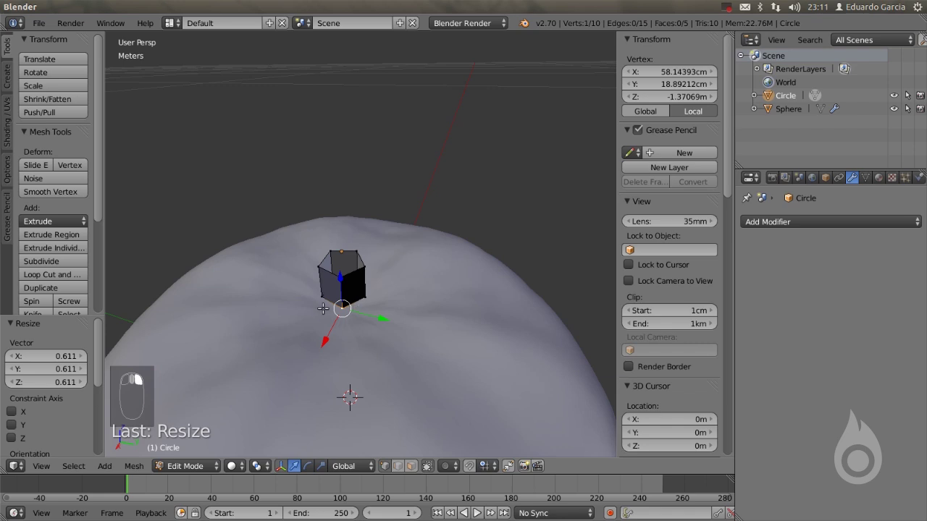
{"action": "scroll", "coordinate": [355, 305], "scroll_direction": "down", "scroll_amount": 4}
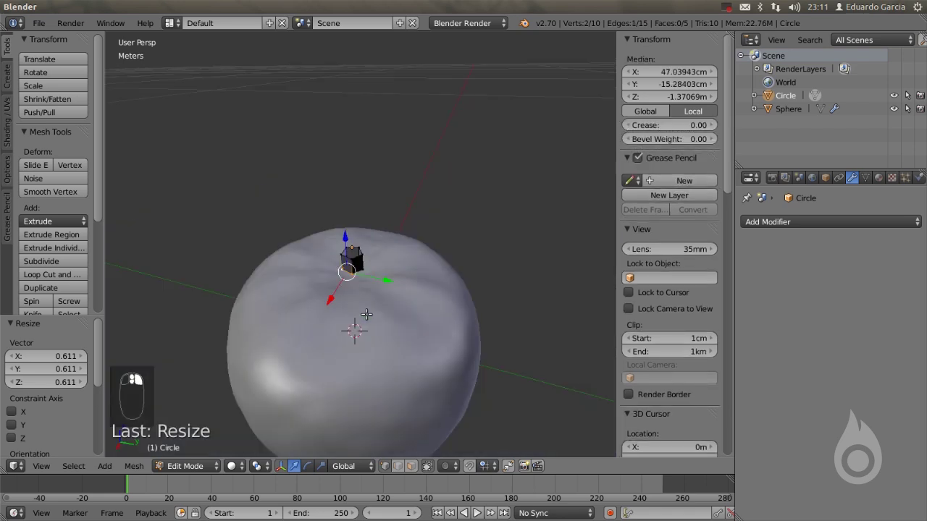
{"action": "key", "text": "z"}
{"action": "scroll", "coordinate": [362, 279], "scroll_direction": "up", "scroll_amount": 4}
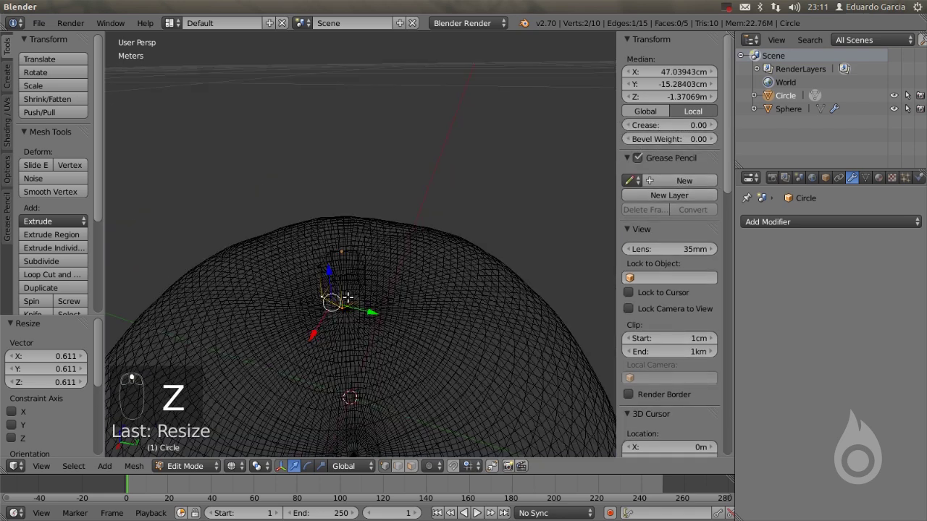
{"action": "key", "text": "z"}
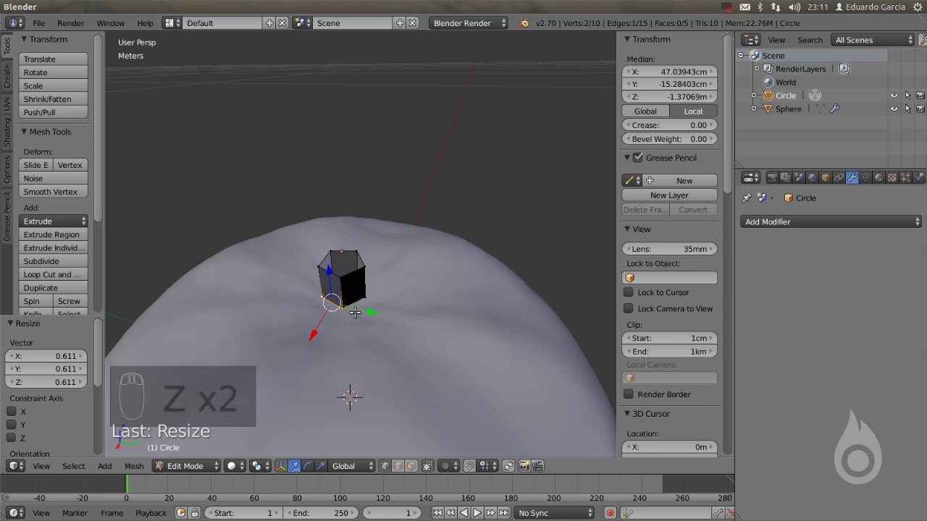
{"action": "right_click", "coordinate": [360, 302], "text": "alt"}
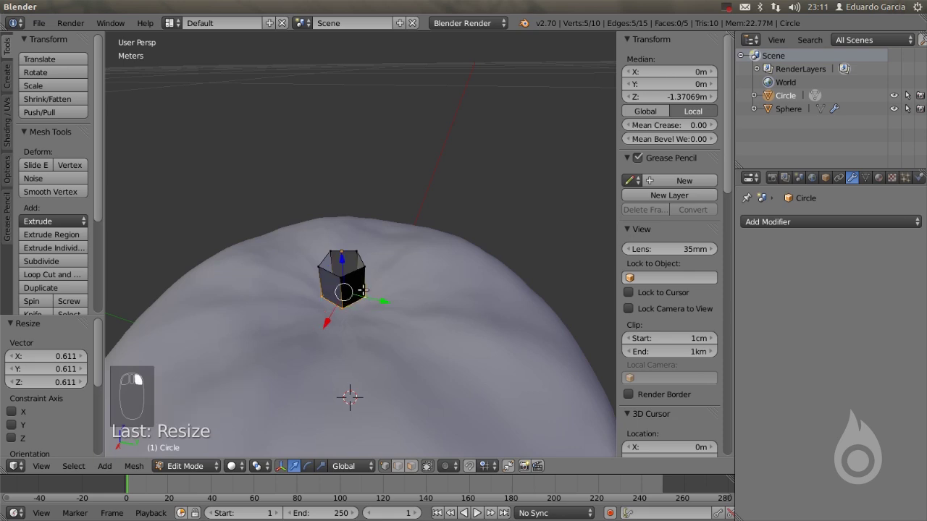
{"action": "middle_click_drag", "start_coordinate": [338, 281], "coordinate": [424, 291]}
{"action": "scroll", "coordinate": [459, 277], "scroll_direction": "up", "scroll_amount": 7}
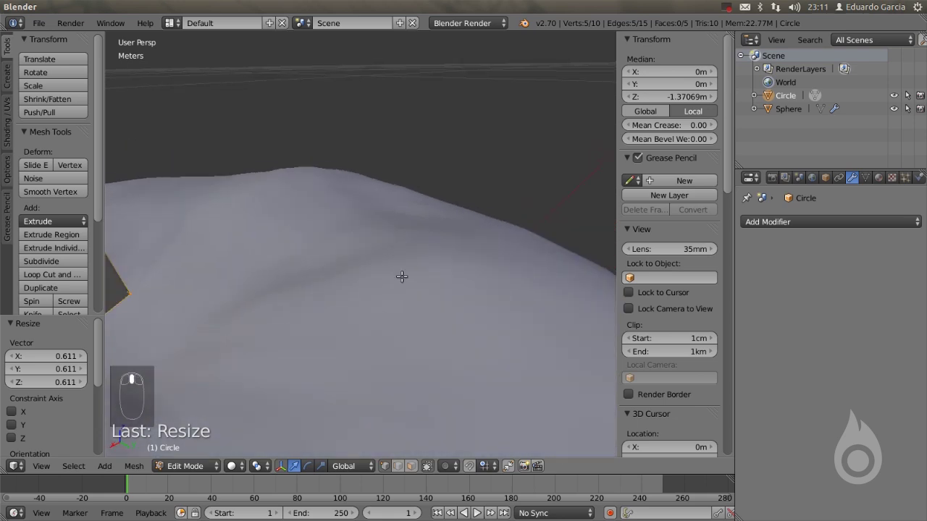
{"action": "scroll", "coordinate": [418, 275], "scroll_direction": "down", "scroll_amount": 3}
{"action": "middle_click_drag", "start_coordinate": [420, 274], "coordinate": [410, 273], "text": "shift"}
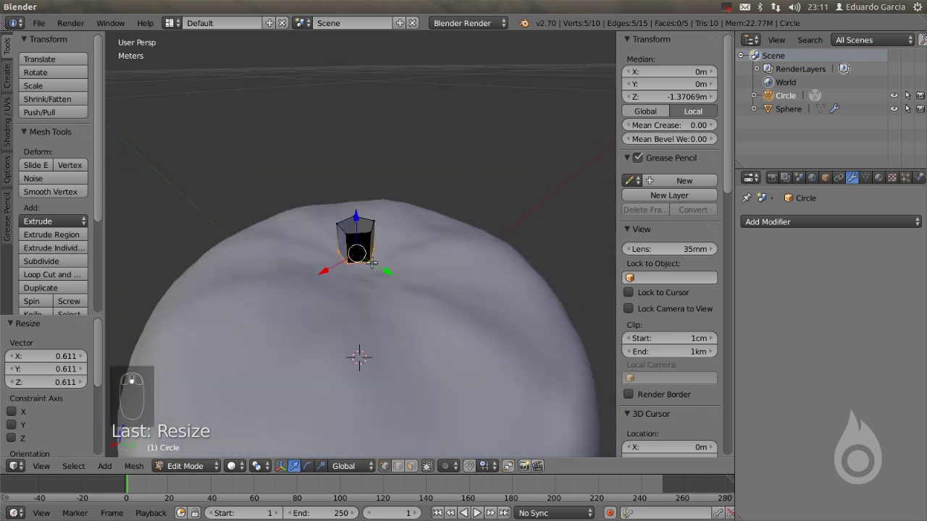
Switch to wireframe shading and pick the vertices of the stem's bottom ring one by one
{"action": "key", "text": "z"}
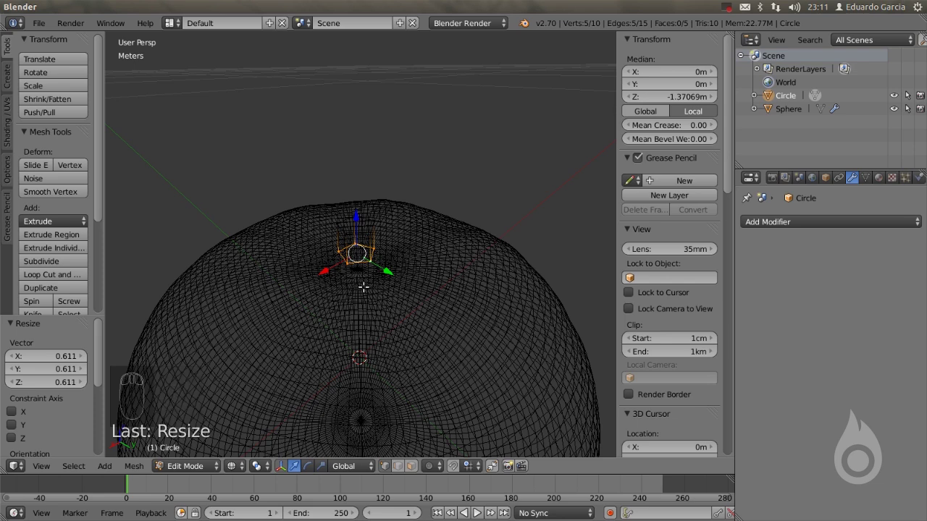
{"action": "right_click", "coordinate": [350, 266]}
{"action": "right_click", "coordinate": [342, 258], "text": "shift"}
{"action": "right_click", "coordinate": [355, 248], "text": "shift"}
{"action": "right_click", "coordinate": [371, 249], "text": "shift"}
{"action": "right_click", "coordinate": [371, 260], "text": "shift"}
{"action": "right_click", "coordinate": [371, 266]}
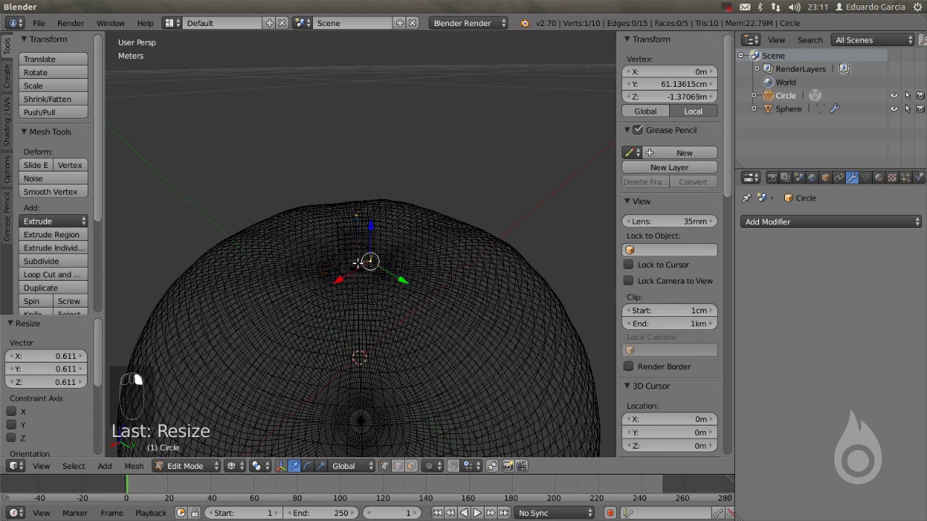
{"action": "key", "text": "ctrl+l"}
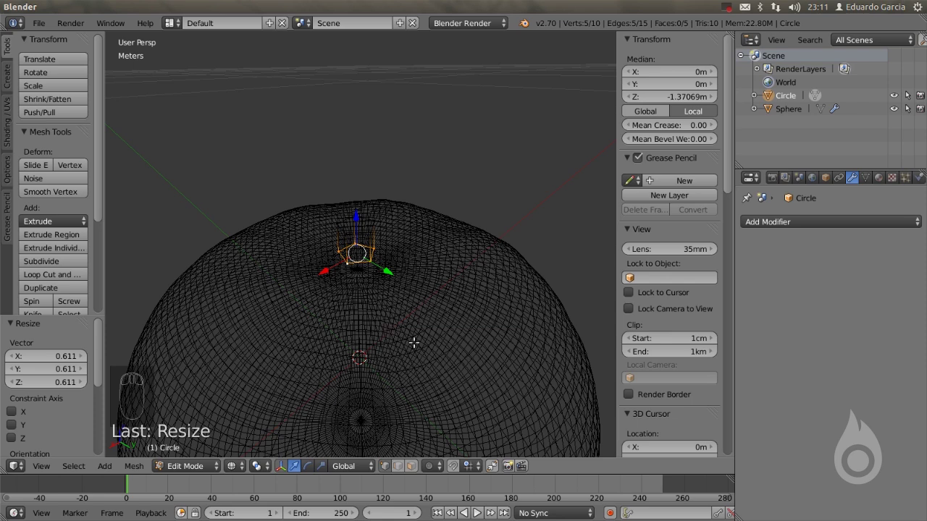
Set the viewport shading back to Solid with the stem's bottom ring still selected
{"action": "key", "text": "z"}
{"action": "key", "text": "z"}
{"action": "left_click", "coordinate": [232, 466]}
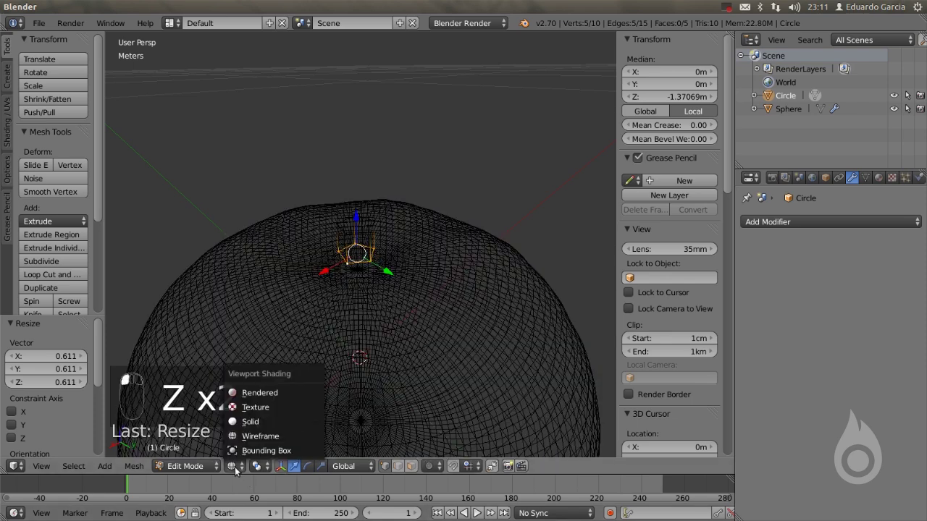
{"action": "left_click", "coordinate": [257, 425]}
{"action": "left_click", "coordinate": [232, 467]}
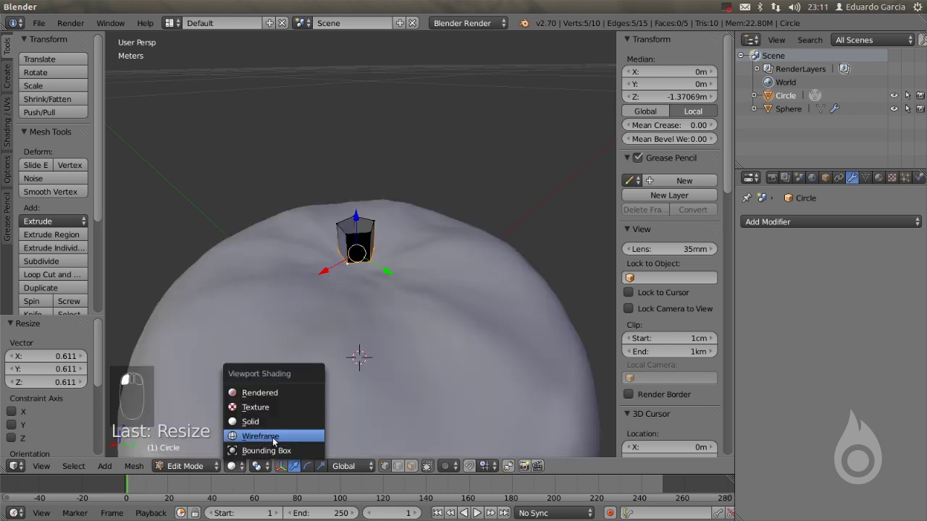
{"action": "left_click", "coordinate": [232, 466]}
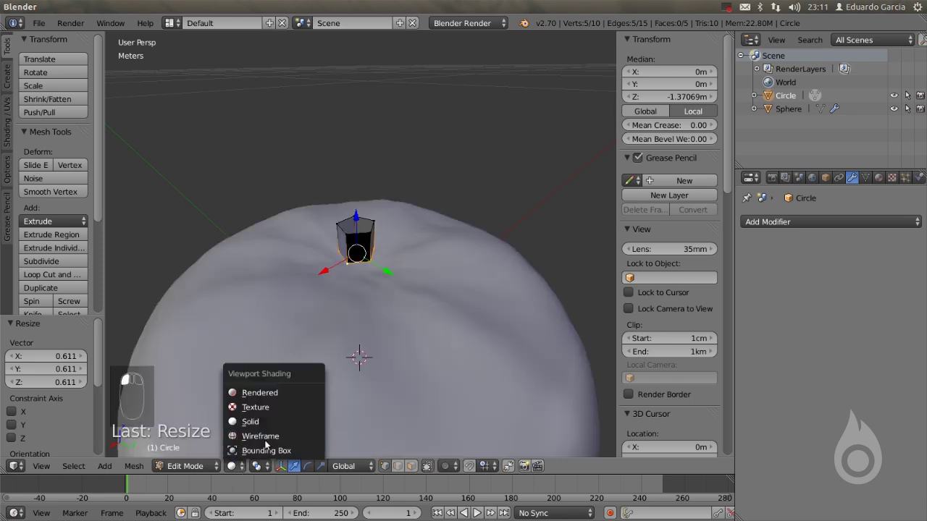
{"action": "left_click", "coordinate": [265, 422]}
Extrude the stem's bottom ring in place and scale the new ring outward by about 2.2
{"action": "mouse_move", "coordinate": [366, 267]}
{"action": "middle_mouse_down"}
{"action": "mouse_move", "coordinate": [381, 297]}
{"action": "mouse_move", "coordinate": [373, 288]}
{"action": "middle_mouse_up"}
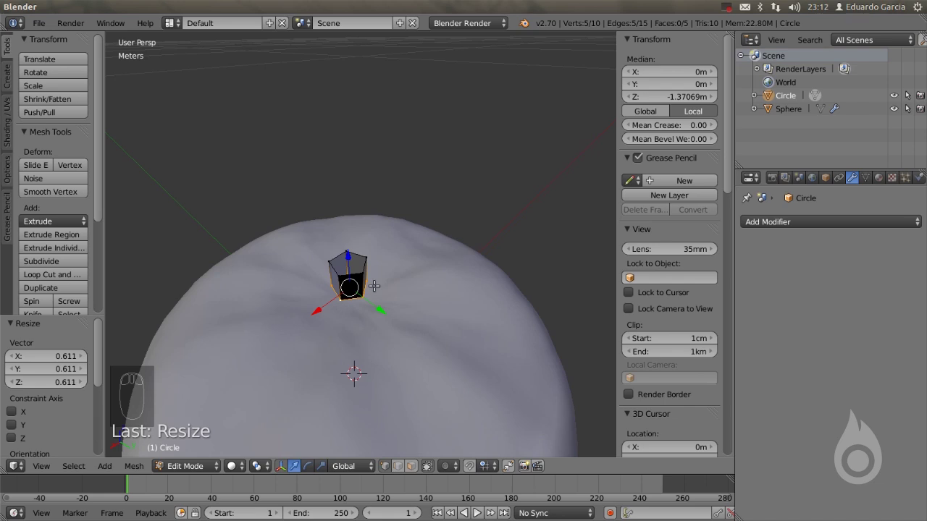
{"action": "key", "text": "e"}
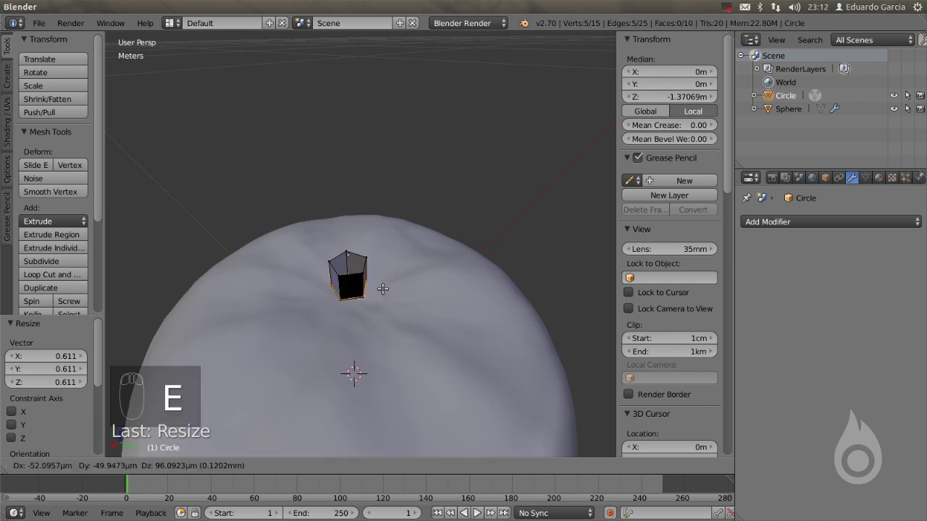
{"action": "right_click", "coordinate": [433, 212]}
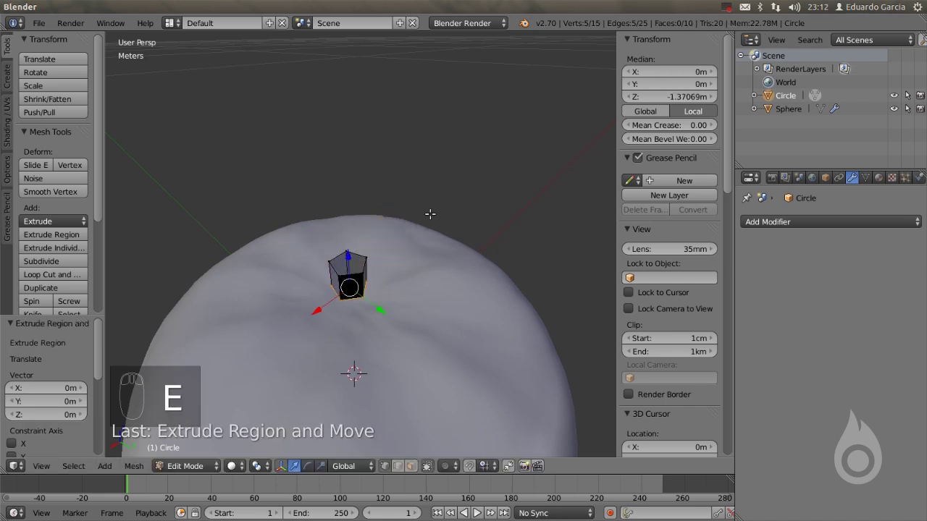
{"action": "key", "text": "s"}
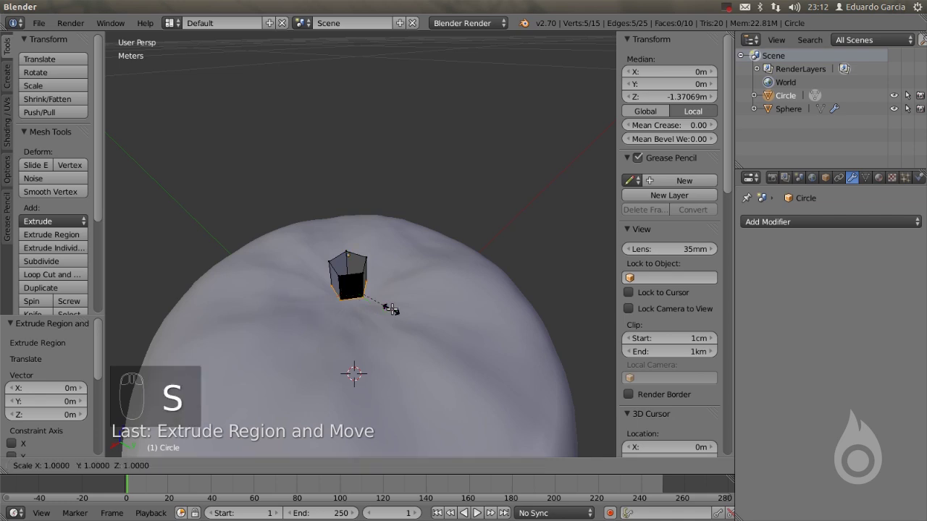
{"action": "left_click", "coordinate": [450, 314]}
{"action": "scroll", "coordinate": [340, 270], "scroll_direction": "up", "scroll_amount": 7}
{"action": "scroll", "coordinate": [340, 287], "scroll_direction": "down", "scroll_amount": 7}
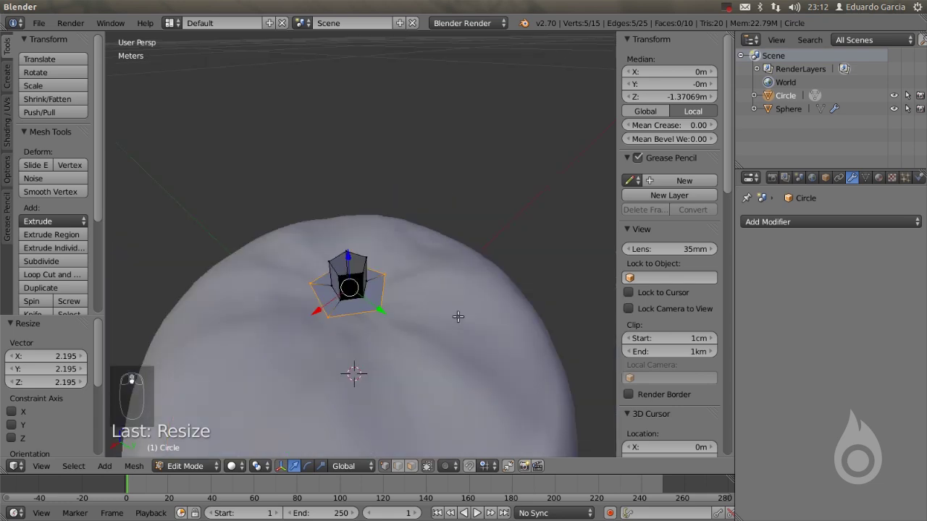
Select the stem's top edge loop, extrude it in place and scale the new ring inward by about 0.71
{"action": "scroll", "coordinate": [434, 318], "scroll_direction": "up", "scroll_amount": 3}
{"action": "scroll", "coordinate": [434, 317], "scroll_direction": "down", "scroll_amount": 6}
{"action": "middle_click_drag", "start_coordinate": [427, 319], "coordinate": [490, 352]}
{"action": "scroll", "coordinate": [446, 278], "scroll_direction": "up", "scroll_amount": 4}
{"action": "middle_click_drag", "start_coordinate": [445, 278], "coordinate": [451, 276]}
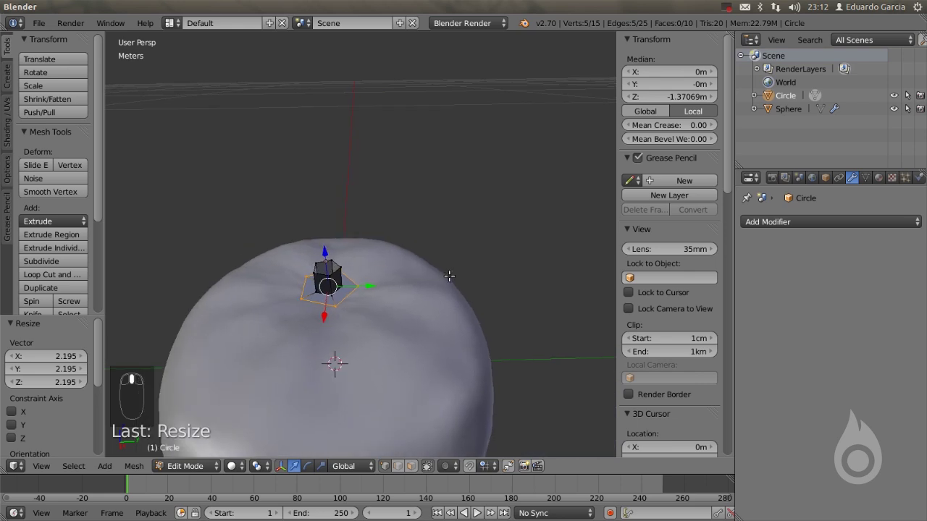
{"action": "scroll", "coordinate": [468, 271], "scroll_direction": "up", "scroll_amount": 3}
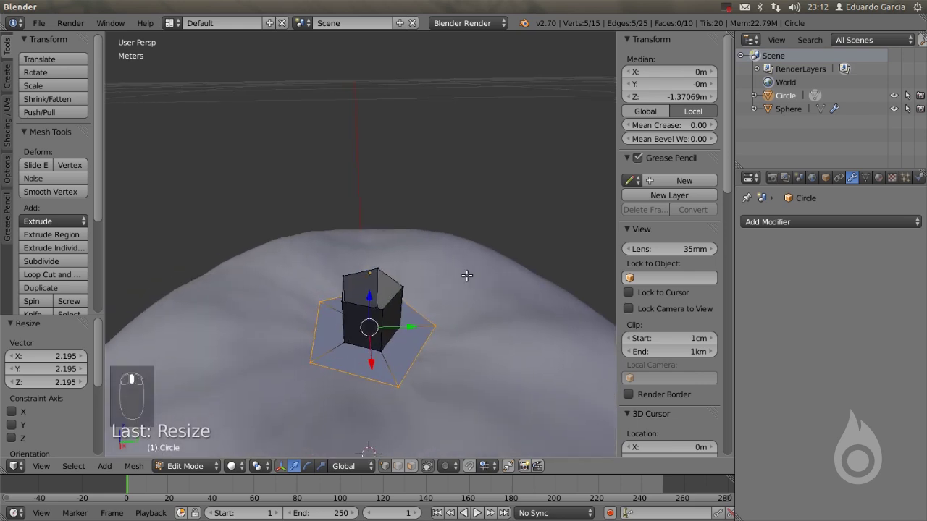
{"action": "right_click", "coordinate": [373, 289], "text": "alt"}
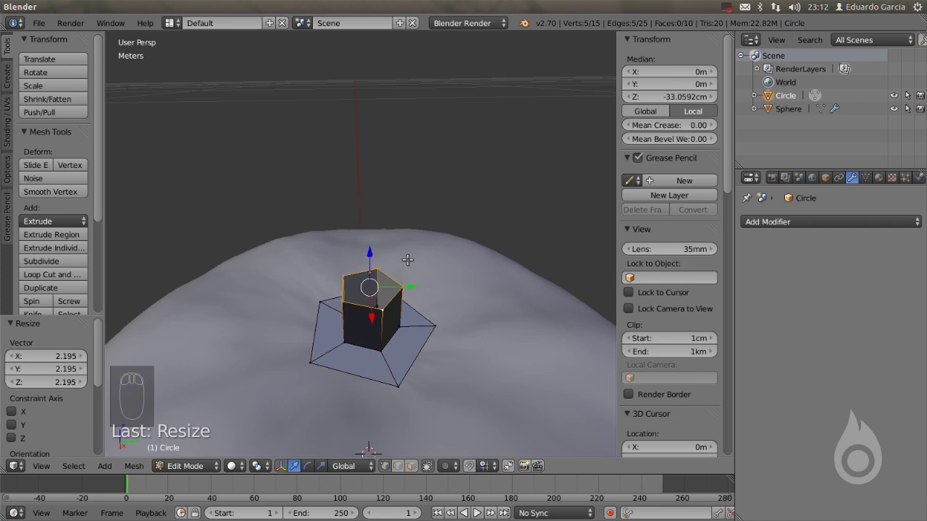
{"action": "key", "text": "e"}
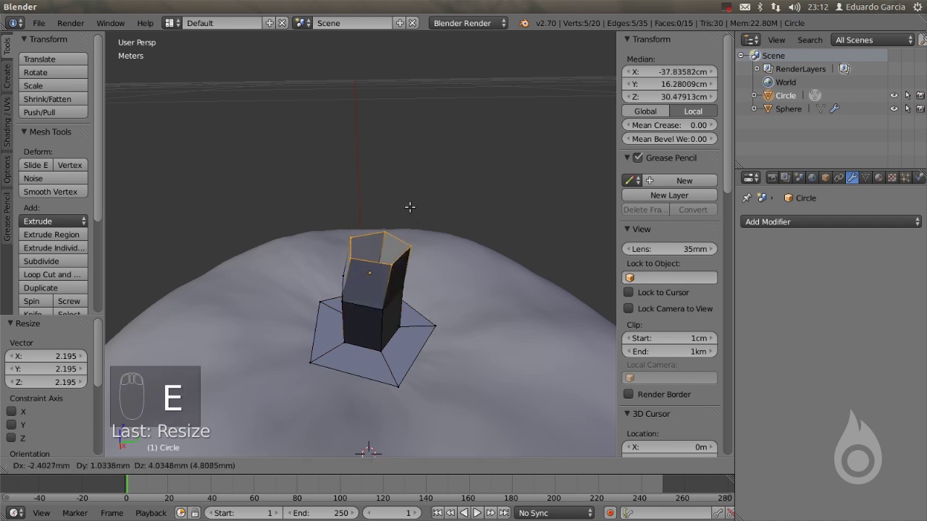
{"action": "right_click", "coordinate": [421, 283]}
{"action": "key", "text": "s"}
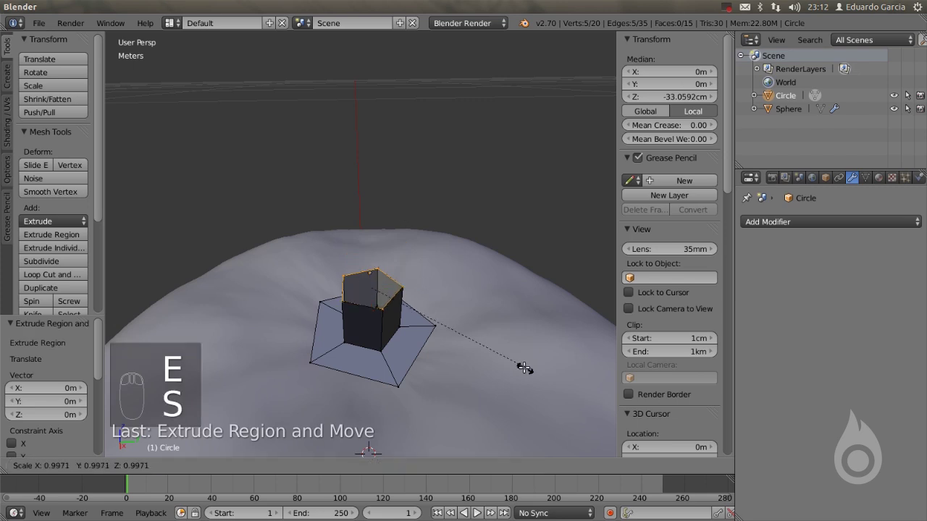
{"action": "left_click", "coordinate": [479, 348]}
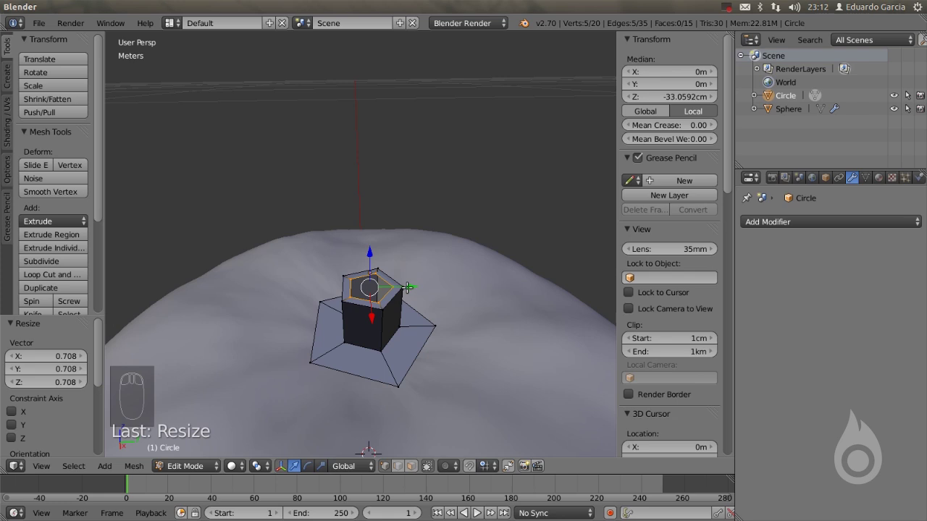
Close the stem's top by extruding the inner ring in place, scaling it to 0 and merging its vertices with Remove Doubles
{"action": "key", "text": "e"}
{"action": "right_click", "coordinate": [415, 244]}
{"action": "key", "text": "s"}
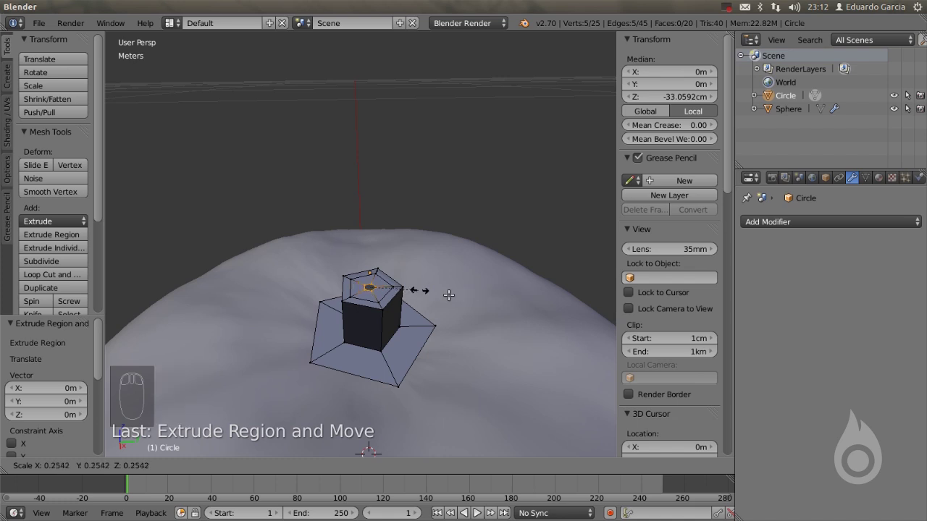
{"action": "key", "text": "0"}
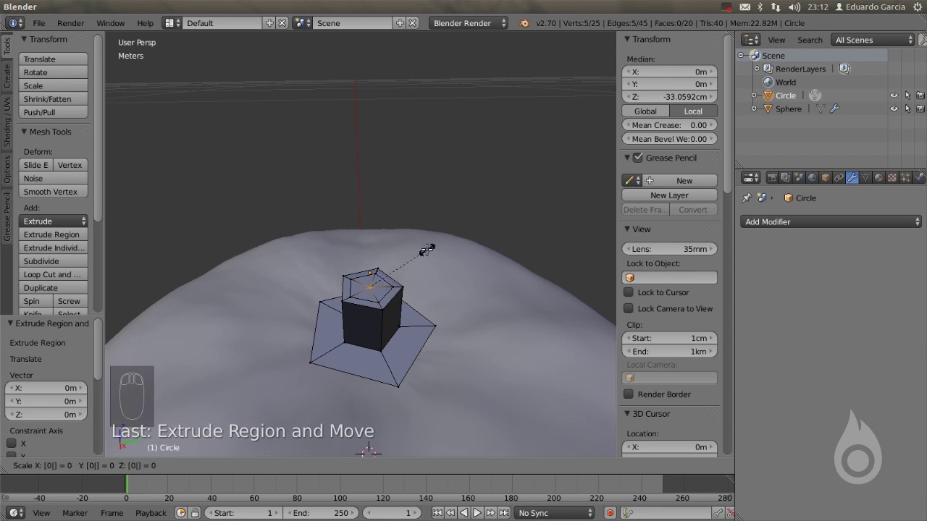
{"action": "key", "text": "Return"}
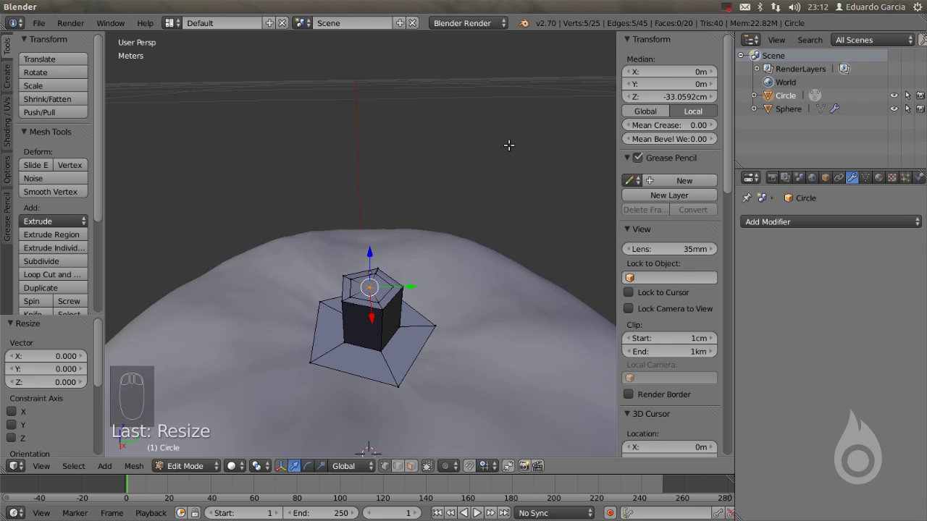
{"action": "key", "text": "w"}
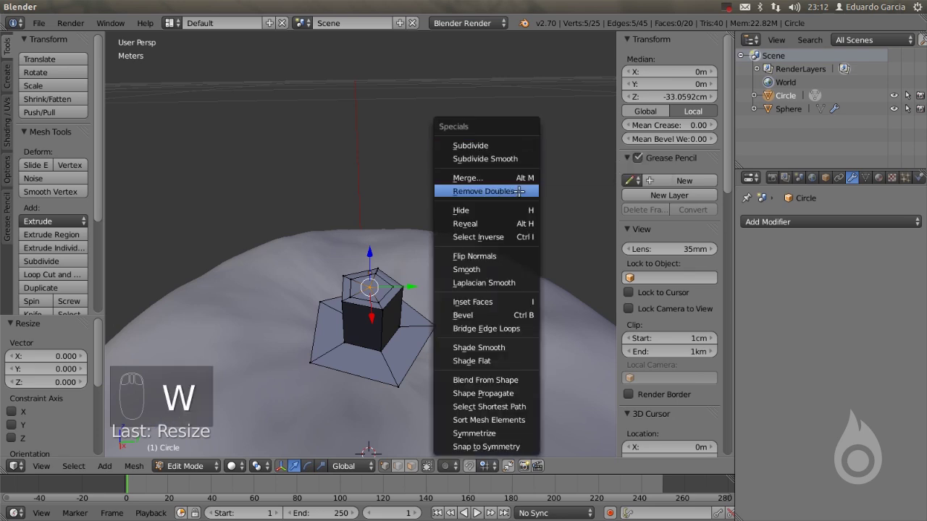
{"action": "left_click", "coordinate": [489, 192]}
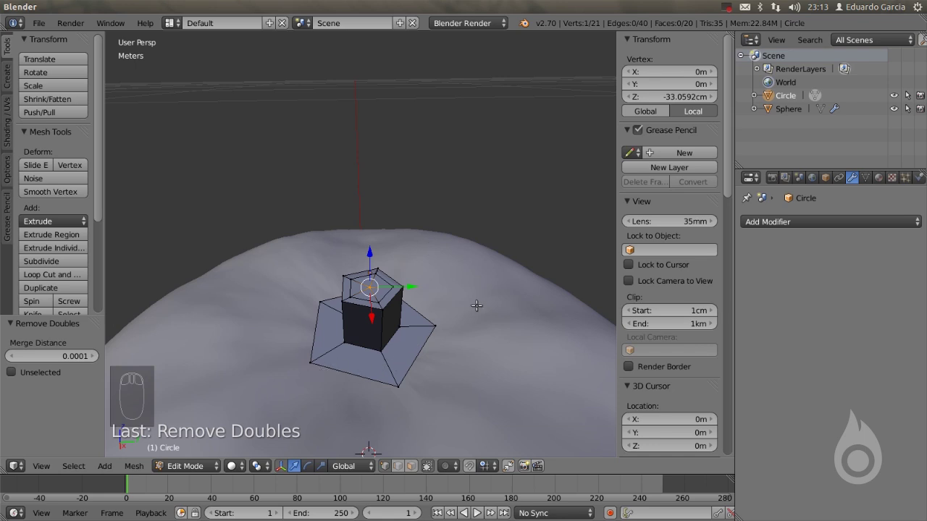
Select the outer loop of the flange around the stem's base, extrude it in place and scale it outward by about 2.54
{"action": "right_click", "coordinate": [363, 376], "text": "alt"}
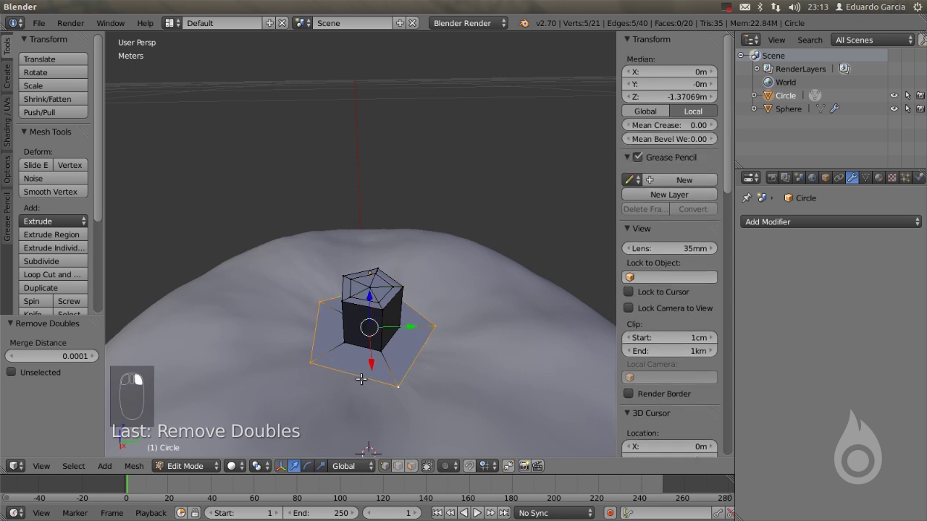
{"action": "scroll", "coordinate": [442, 383], "scroll_direction": "down", "scroll_amount": 4}
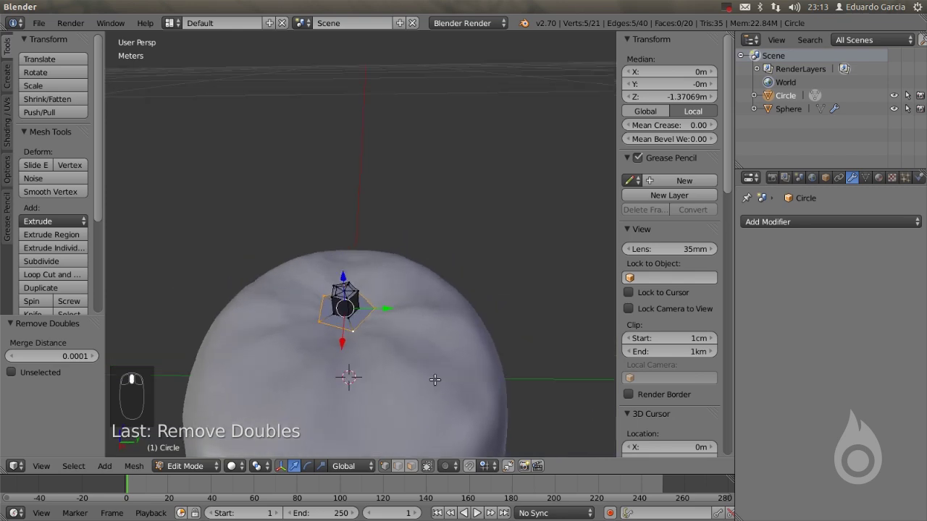
{"action": "key", "text": "e"}
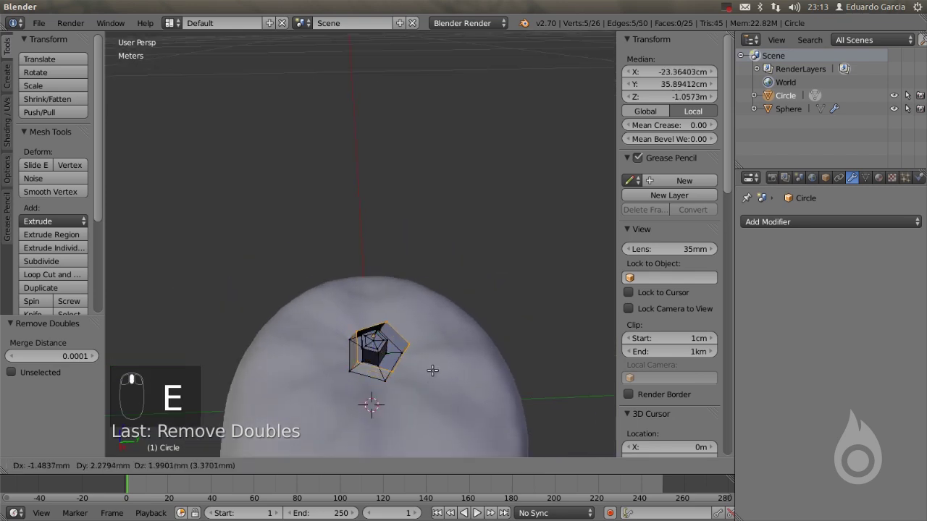
{"action": "right_click", "coordinate": [434, 347]}
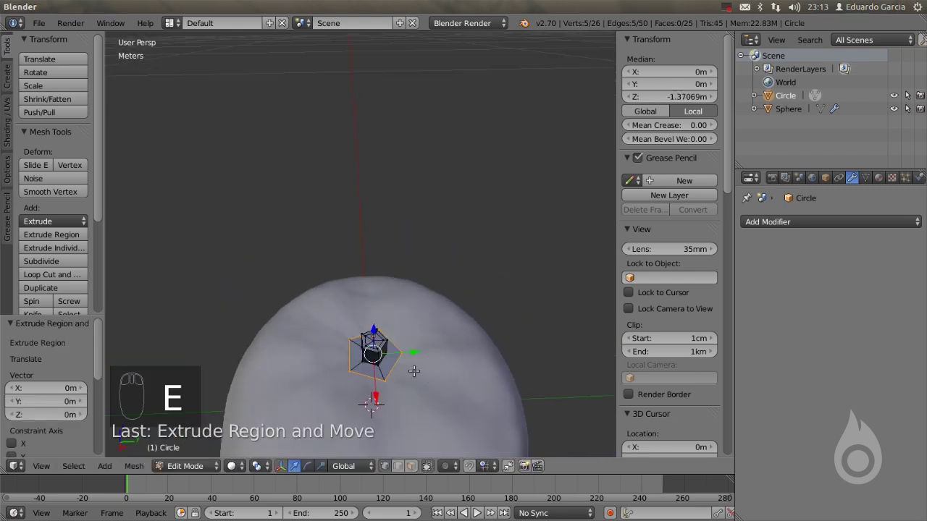
{"action": "key", "text": "s"}
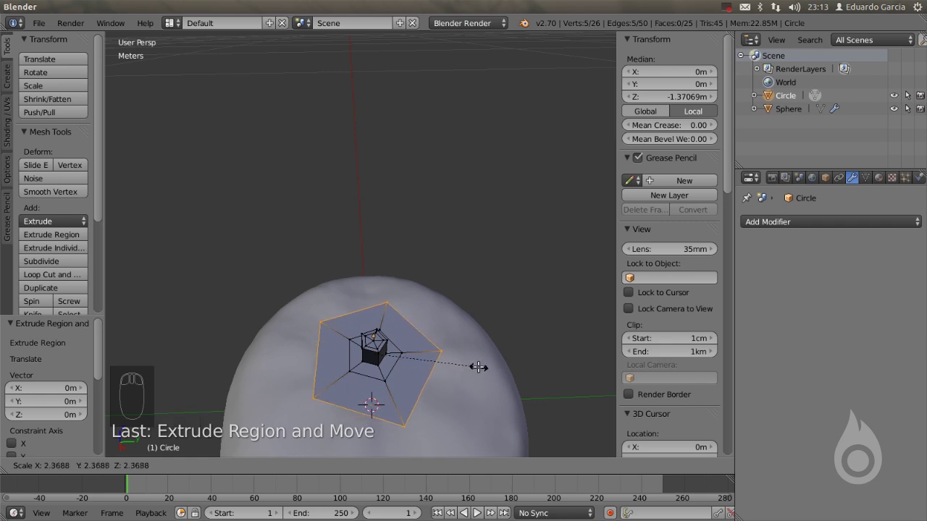
{"action": "left_click", "coordinate": [486, 369]}
{"action": "middle_click_drag", "start_coordinate": [486, 369], "coordinate": [491, 359]}
{"action": "scroll", "coordinate": [491, 360], "scroll_direction": "up", "scroll_amount": 4}
{"action": "scroll", "coordinate": [491, 358], "scroll_direction": "down", "scroll_amount": 4}
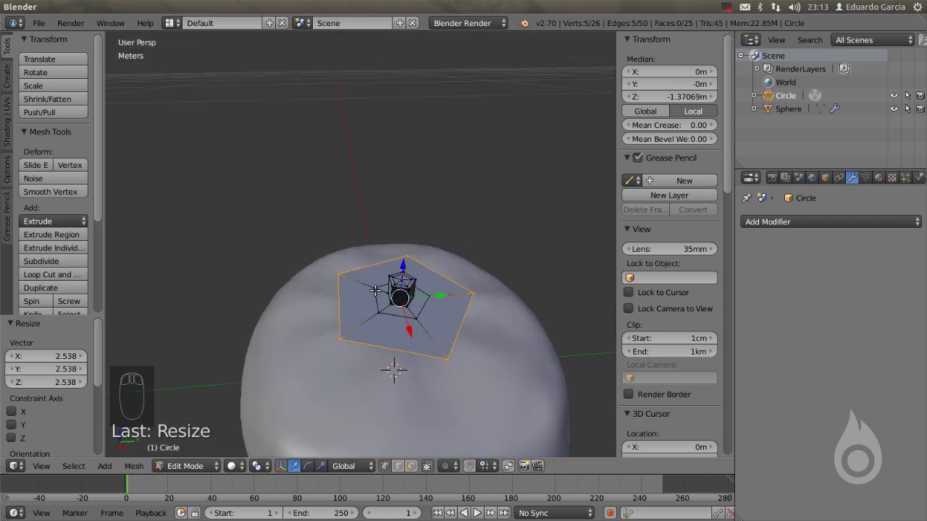
Rip each of the five corner vertices of the calyx's outer loop, leaving the separated copies in place
{"action": "middle_click_drag", "start_coordinate": [435, 307], "coordinate": [434, 314]}
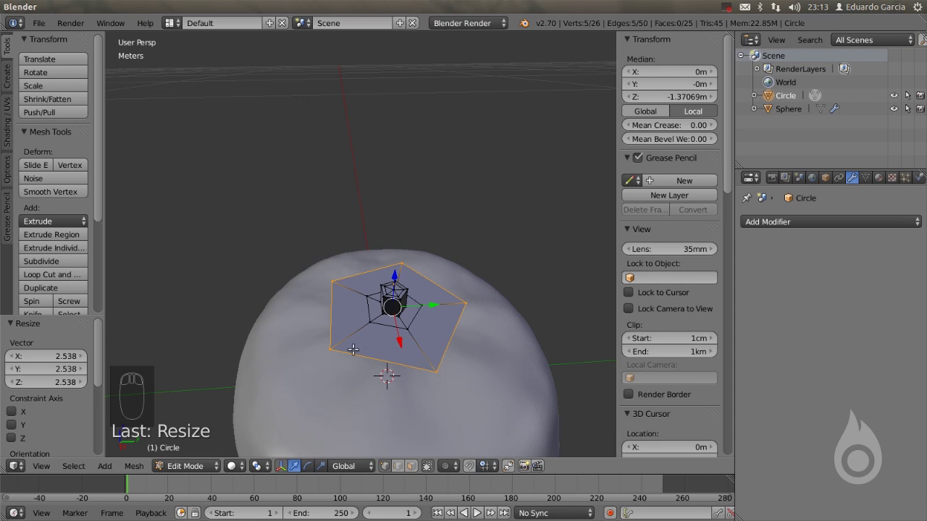
{"action": "right_click", "coordinate": [329, 348]}
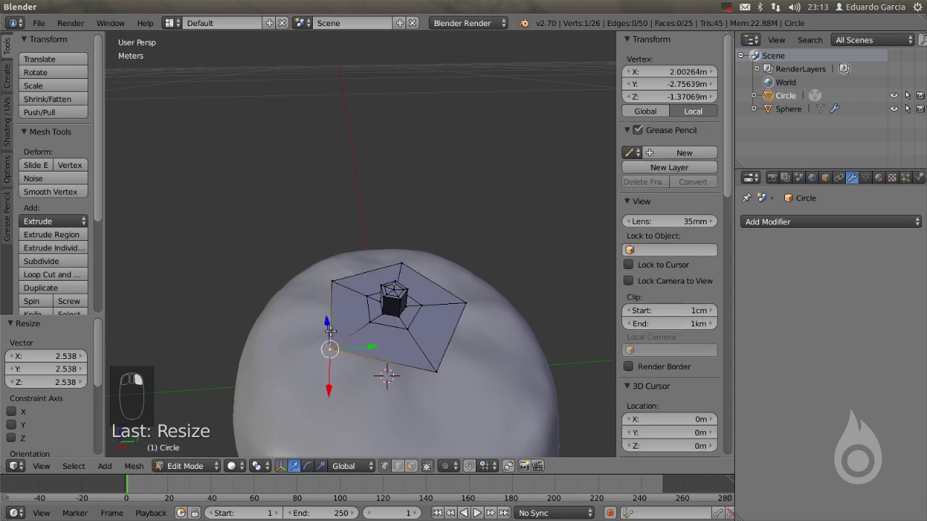
{"action": "key", "text": "v"}
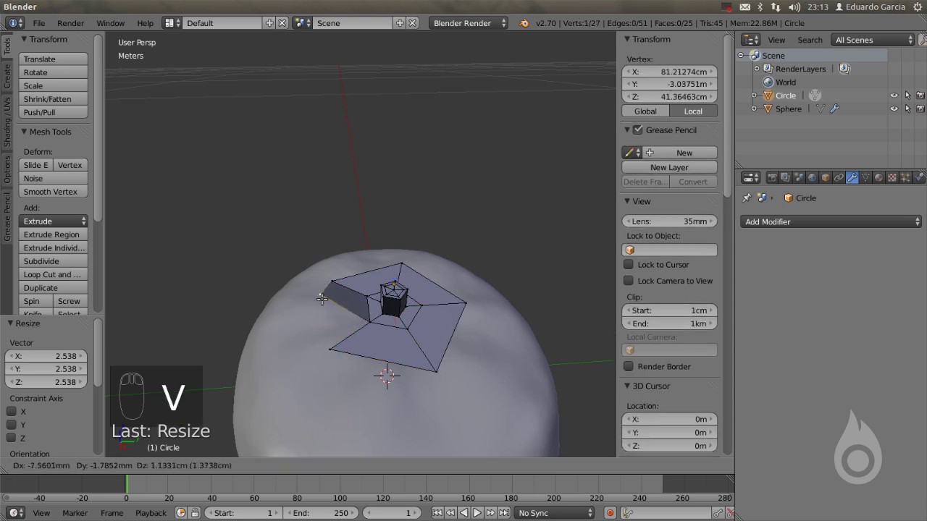
{"action": "right_click", "coordinate": [326, 312]}
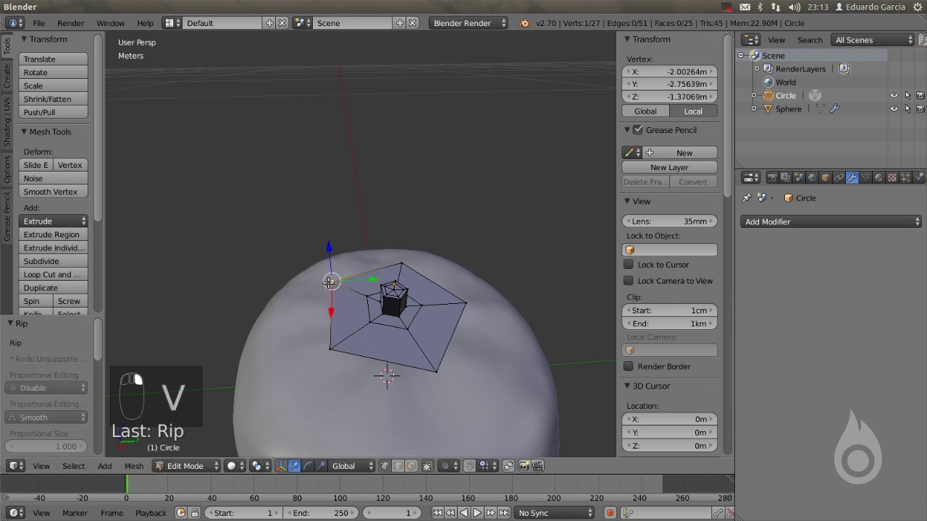
{"action": "key", "text": "v"}
{"action": "left_click", "coordinate": [344, 208]}
{"action": "right_click", "coordinate": [403, 262]}
{"action": "key", "text": "v"}
{"action": "right_click", "coordinate": [381, 215]}
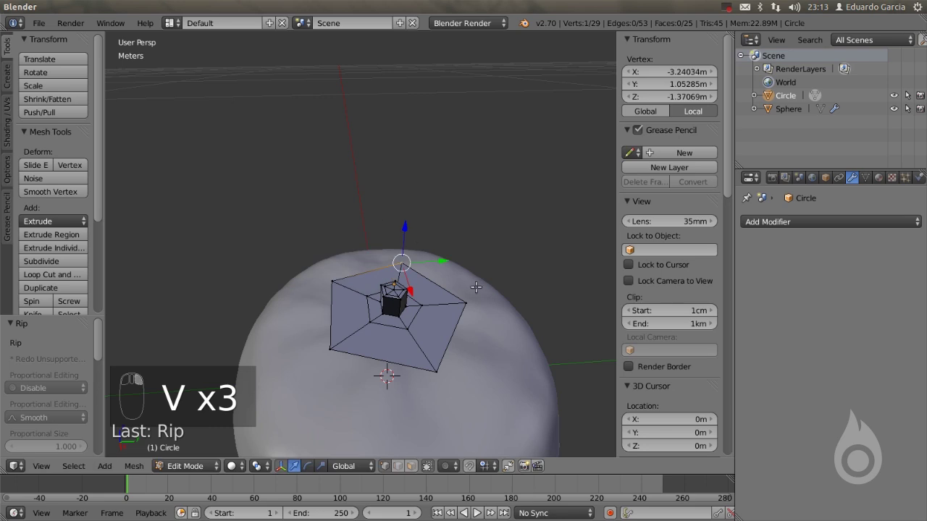
{"action": "right_click", "coordinate": [473, 299]}
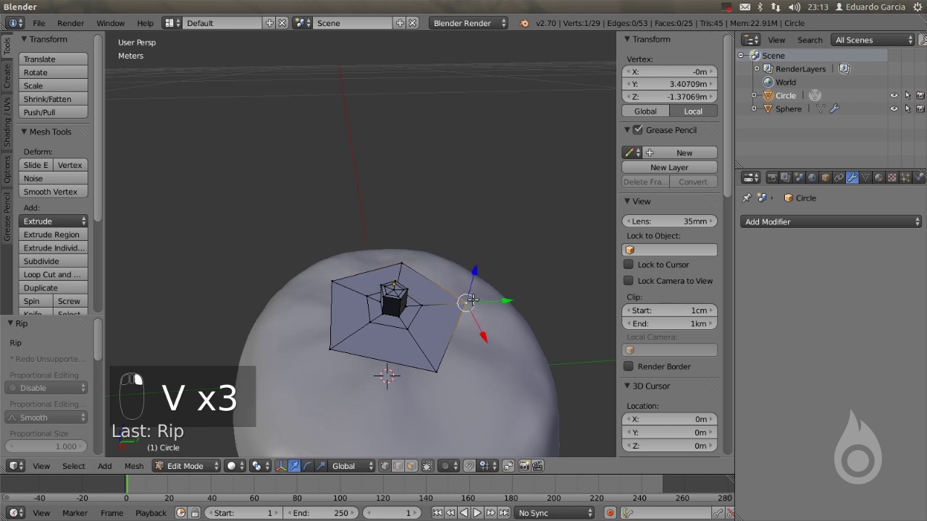
{"action": "key", "text": "v"}
{"action": "right_click", "coordinate": [506, 282]}
{"action": "right_click", "coordinate": [449, 374]}
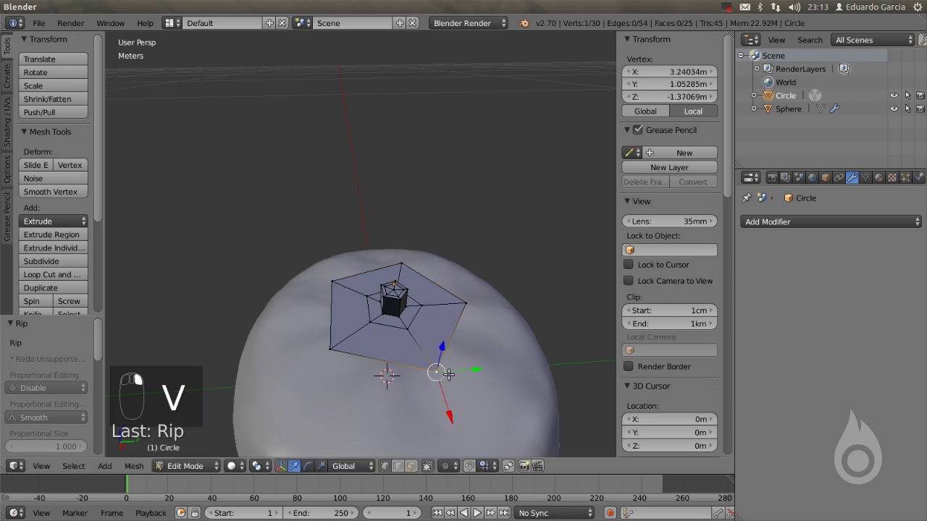
{"action": "key", "text": "v"}
{"action": "right_click", "coordinate": [467, 348]}
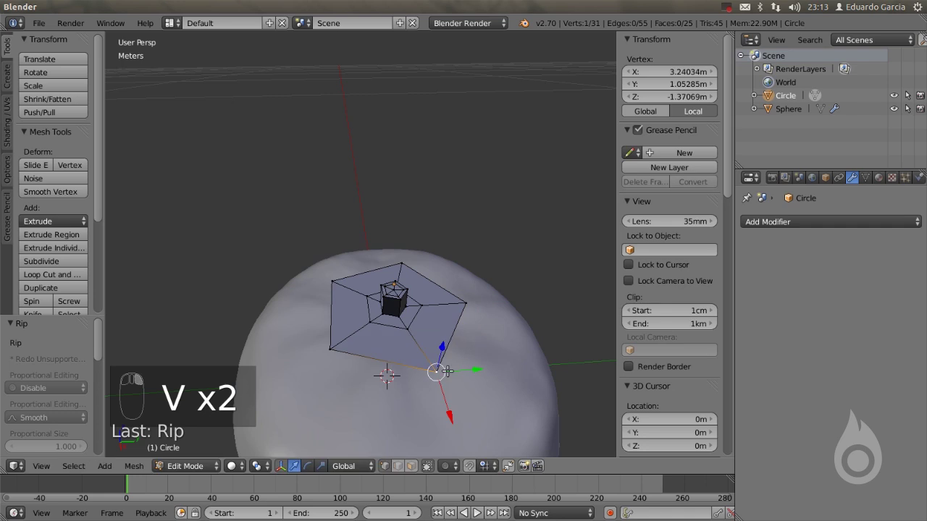
Examine the ripped calyx by picking individual vertices around its outer corners and inner ring
{"action": "right_click", "coordinate": [345, 354]}
{"action": "key", "text": "g"}
{"action": "right_click", "coordinate": [345, 286]}
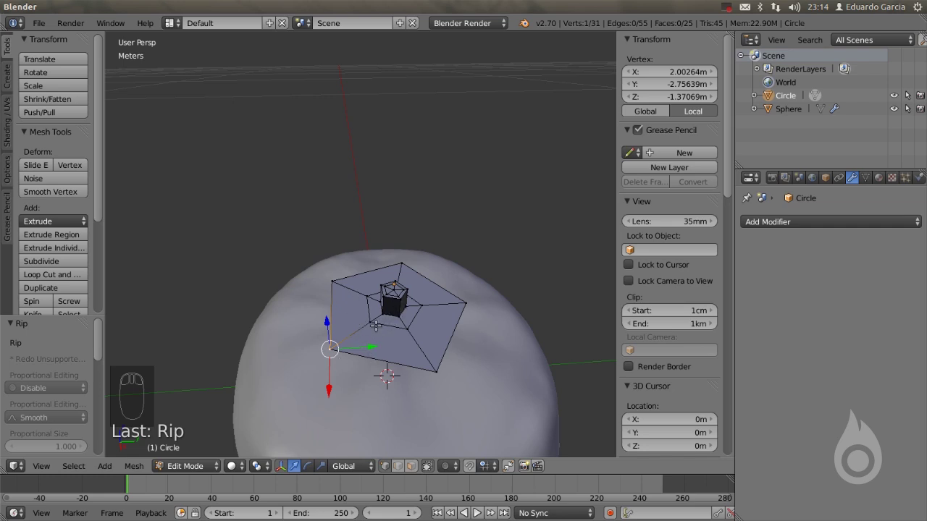
{"action": "right_click", "coordinate": [410, 332]}
{"action": "right_click", "coordinate": [410, 283]}
{"action": "right_click", "coordinate": [412, 263]}
{"action": "right_click", "coordinate": [471, 300]}
{"action": "right_click", "coordinate": [439, 313]}
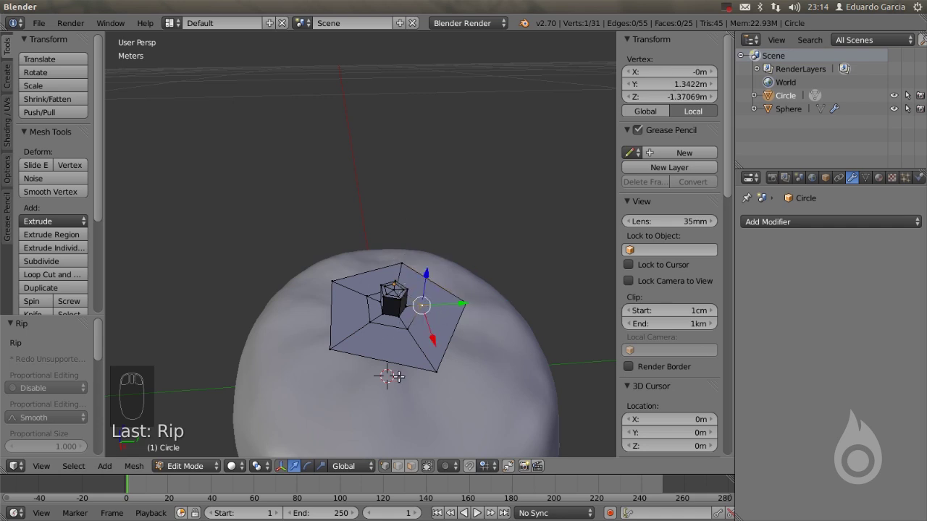
Switch to edge selection and examine how individual calyx edges are picked around the stem
{"action": "left_click", "coordinate": [398, 468]}
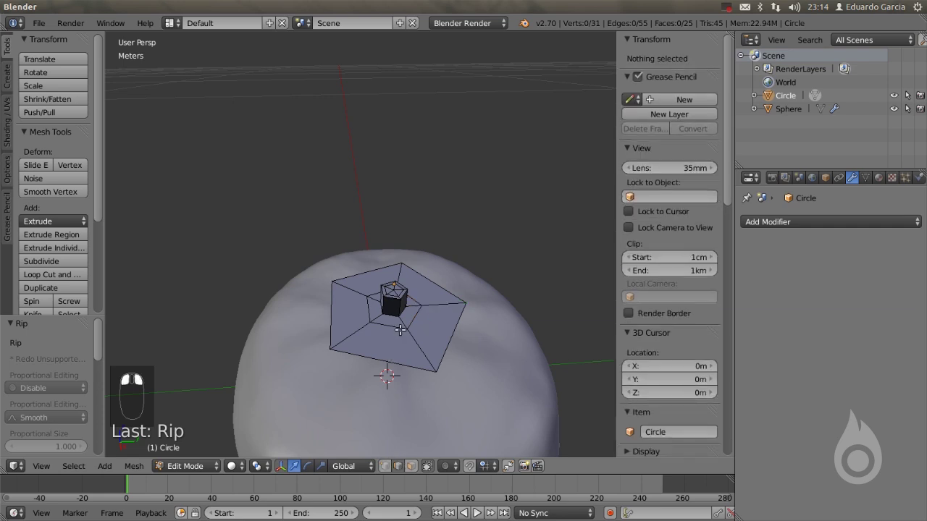
{"action": "right_click", "coordinate": [400, 330]}
{"action": "right_click", "coordinate": [418, 343]}
{"action": "right_click", "coordinate": [435, 316]}
{"action": "right_click", "coordinate": [426, 318]}
{"action": "right_click", "coordinate": [392, 322]}
{"action": "right_click", "coordinate": [369, 322]}
{"action": "right_click", "coordinate": [348, 293]}
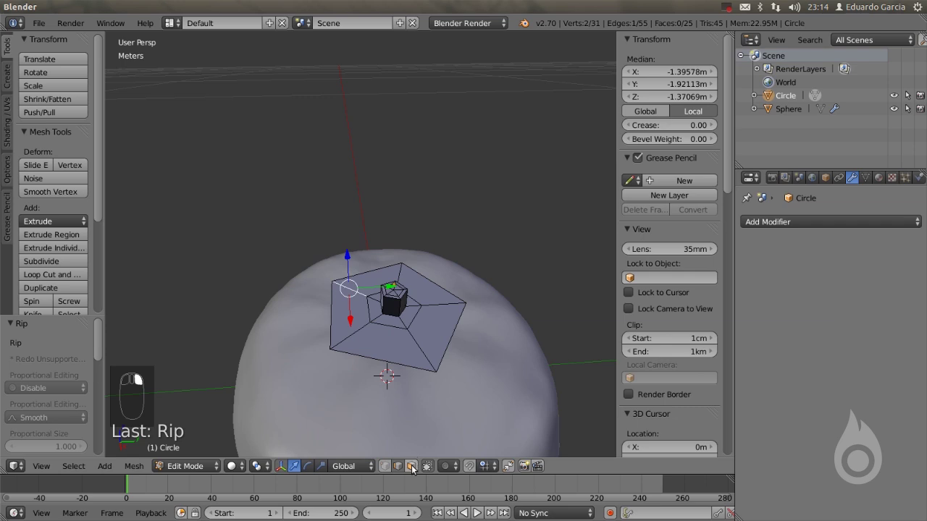
Switch to face selection and examine how each calyx face around the stem is picked
{"action": "left_click", "coordinate": [412, 467]}
{"action": "right_click", "coordinate": [391, 350]}
{"action": "right_click", "coordinate": [431, 331]}
{"action": "right_click", "coordinate": [417, 291]}
{"action": "right_click", "coordinate": [381, 278]}
{"action": "right_click", "coordinate": [350, 305]}
{"action": "right_click", "coordinate": [382, 344]}
{"action": "right_click", "coordinate": [430, 323]}
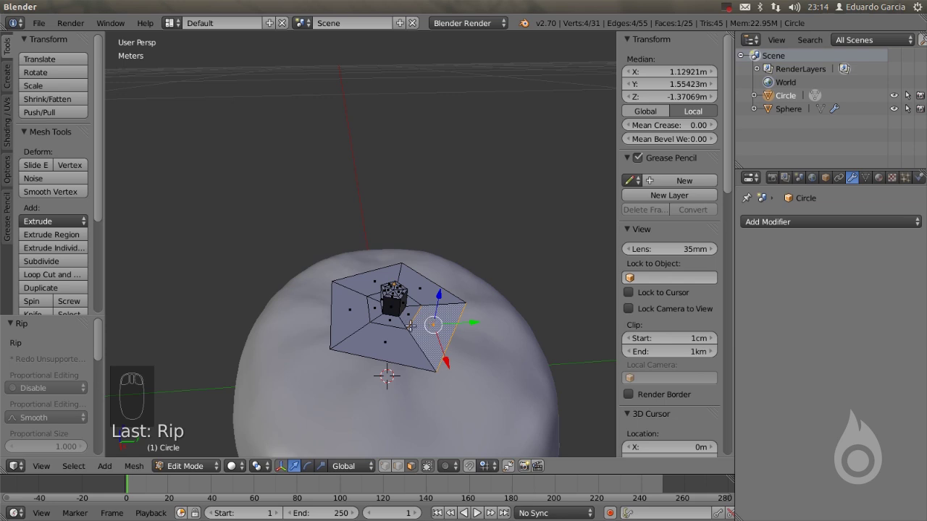
Select the calyx's five outer edges in edge mode and scale them about their individual origins by about 0.27
{"action": "left_click", "coordinate": [399, 469]}
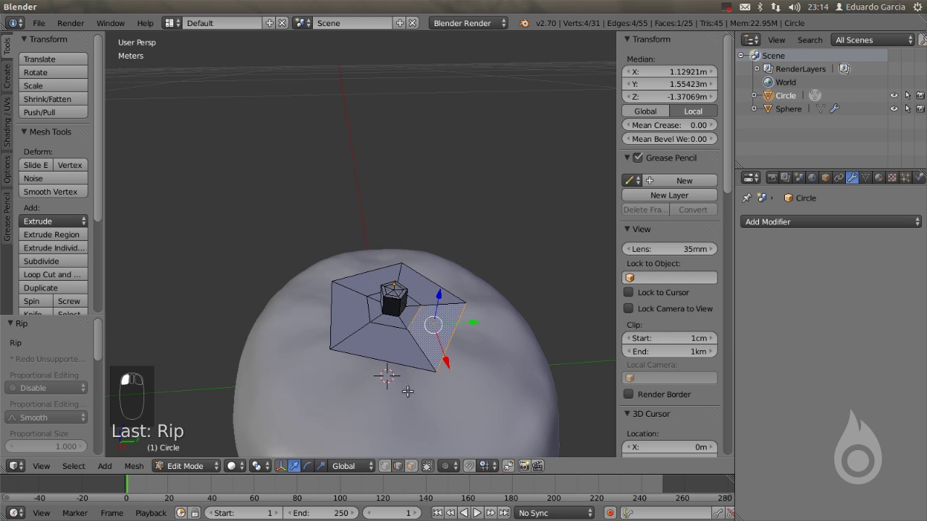
{"action": "right_click", "coordinate": [392, 362]}
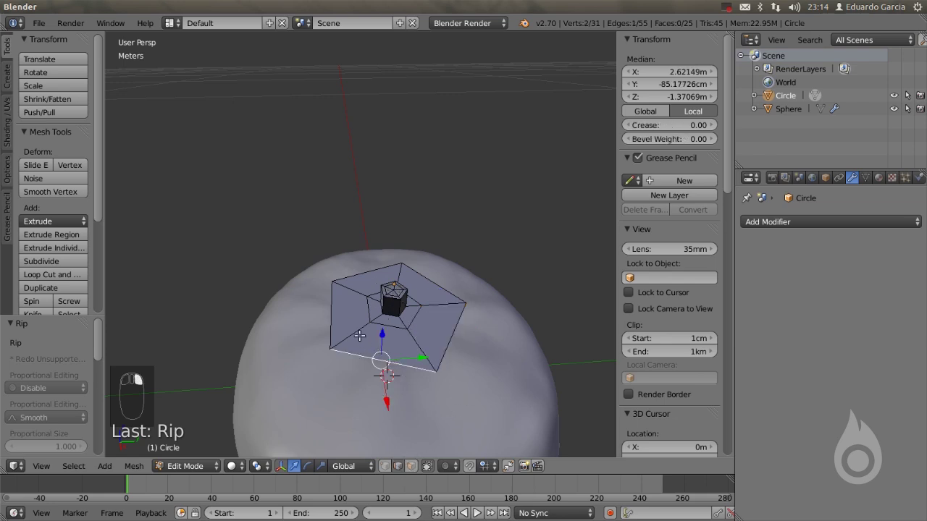
{"action": "right_click", "coordinate": [333, 321], "text": "shift"}
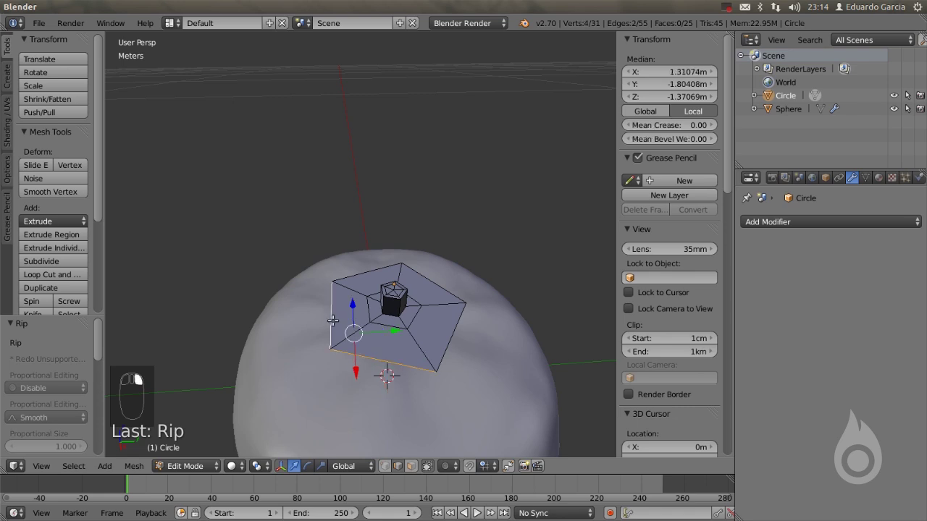
{"action": "right_click", "coordinate": [365, 273], "text": "shift"}
{"action": "right_click", "coordinate": [444, 286], "text": "shift"}
{"action": "right_click", "coordinate": [451, 338], "text": "shift"}
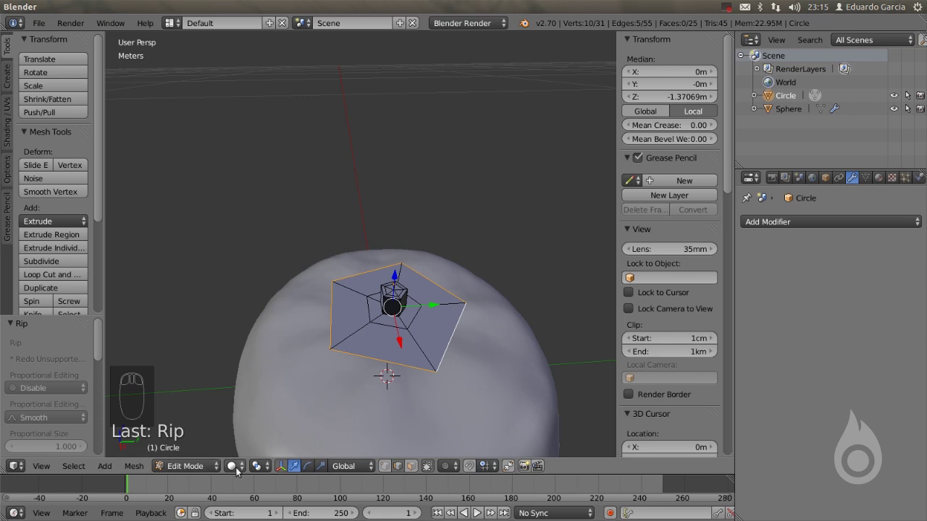
{"action": "left_click", "coordinate": [259, 466]}
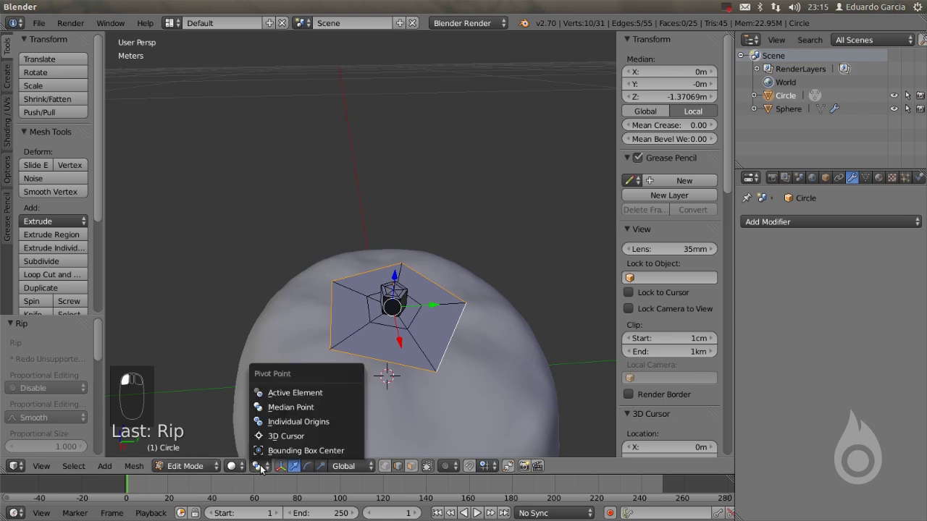
{"action": "left_click", "coordinate": [311, 422]}
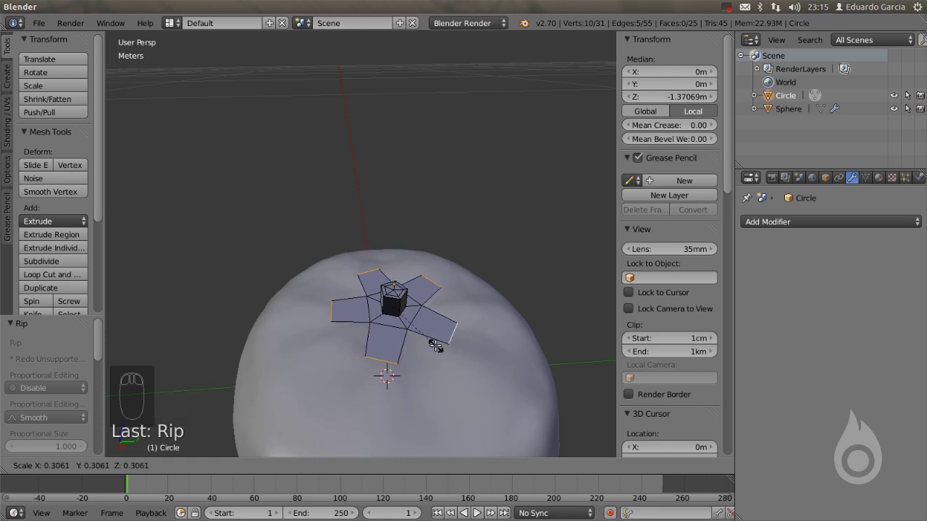
{"action": "left_click", "coordinate": [433, 336]}
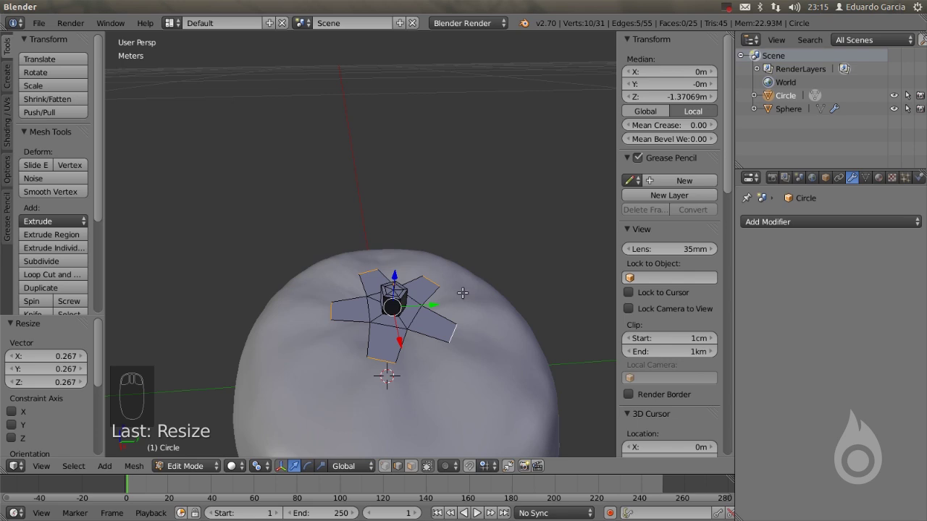
Extrude the five outer edges in place and scale them outward around the median point by about 1.75, then by about 0.94
{"action": "key", "text": "e"}
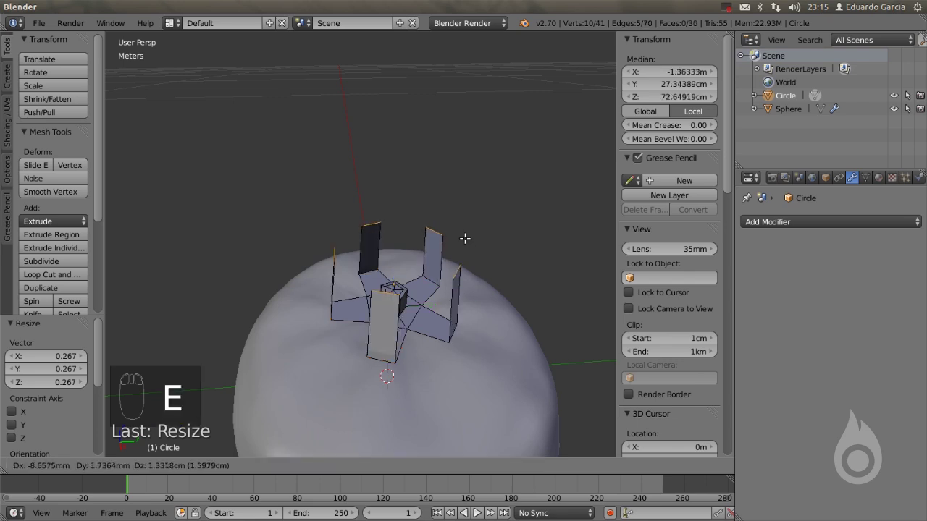
{"action": "right_click", "coordinate": [483, 224]}
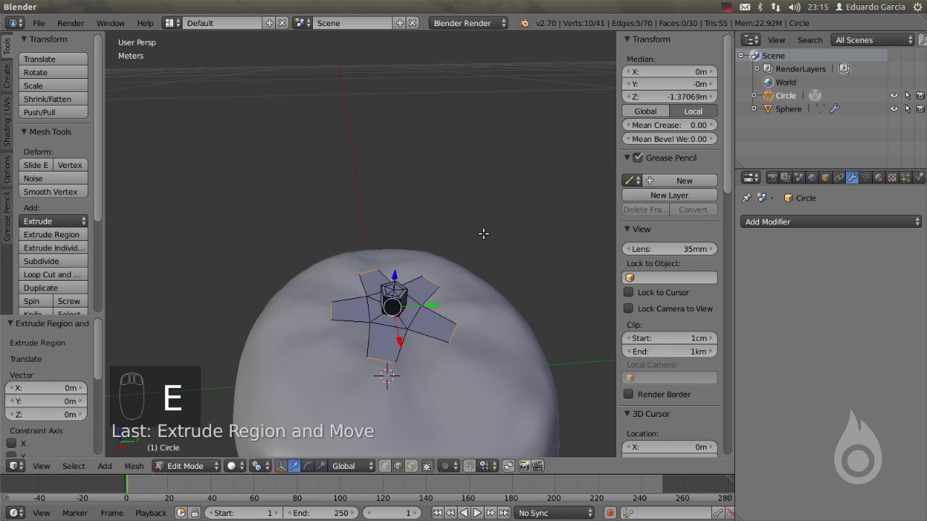
{"action": "left_click", "coordinate": [260, 466]}
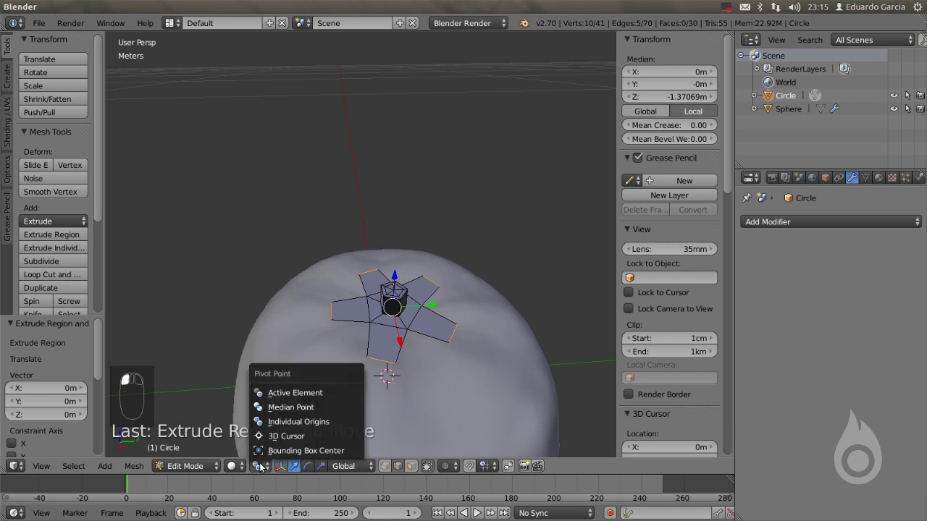
{"action": "left_click", "coordinate": [289, 407]}
{"action": "key", "text": "s"}
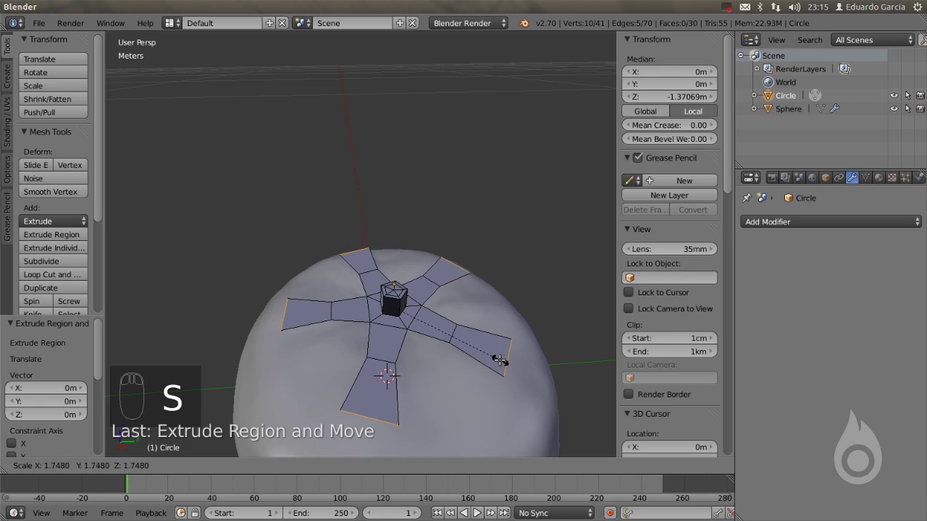
{"action": "left_click", "coordinate": [500, 361]}
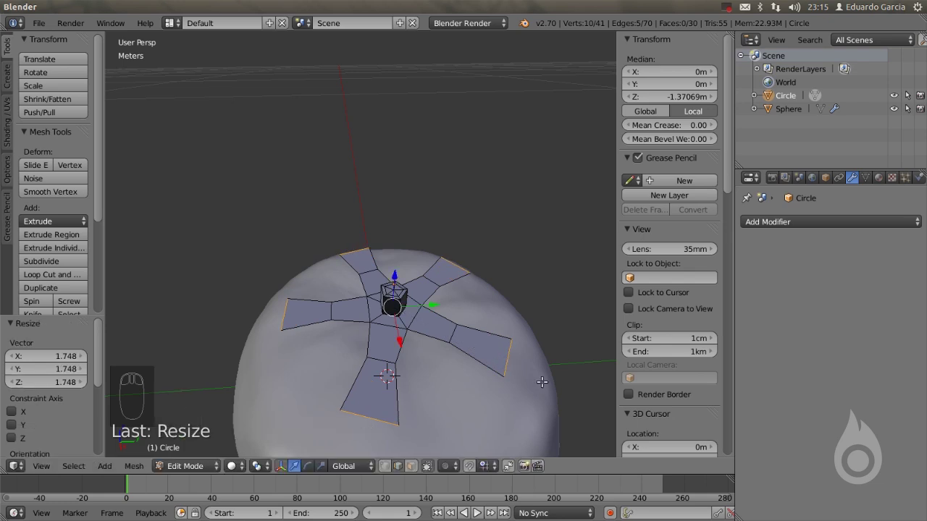
{"action": "key", "text": "s"}
{"action": "left_click", "coordinate": [527, 375]}
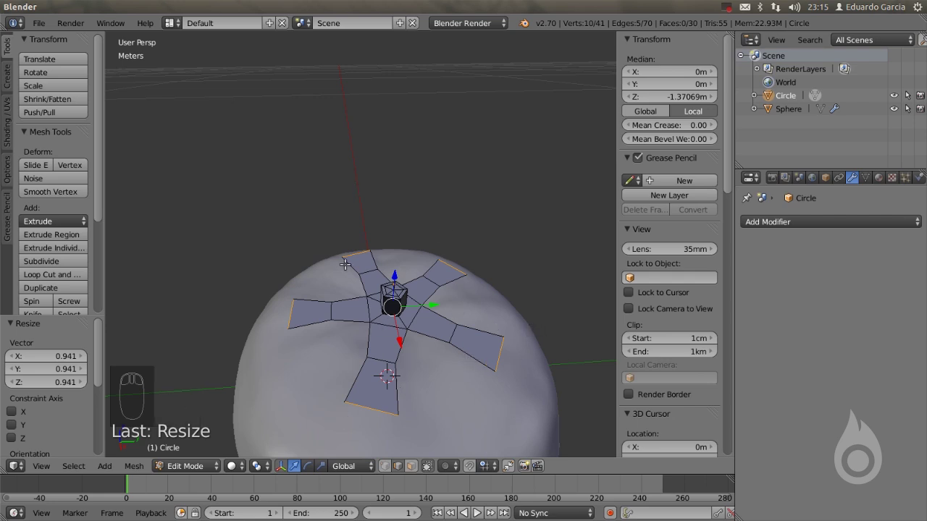
Narrow the five sepal-tip edges by scaling them about their individual origins, and raise them about 6.17 mm along Z
{"action": "left_click", "coordinate": [260, 466]}
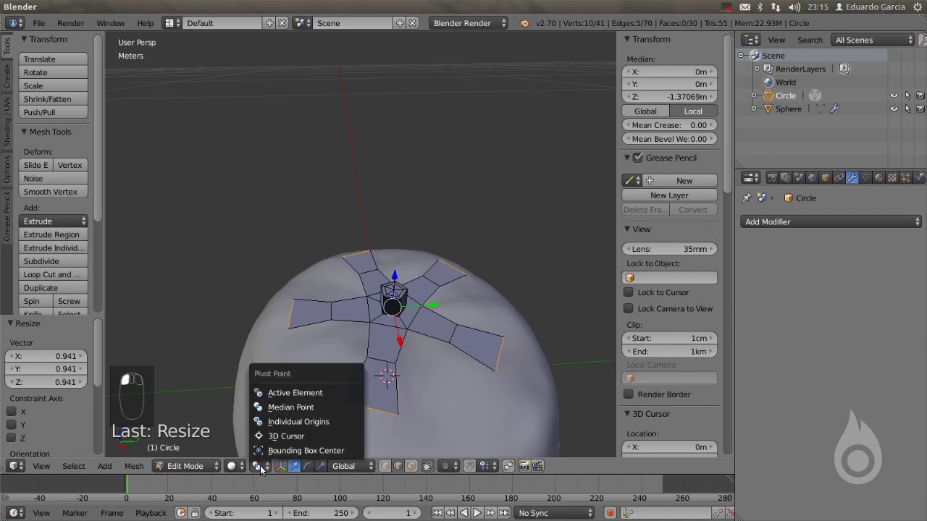
{"action": "left_click", "coordinate": [299, 422]}
{"action": "key", "text": "s"}
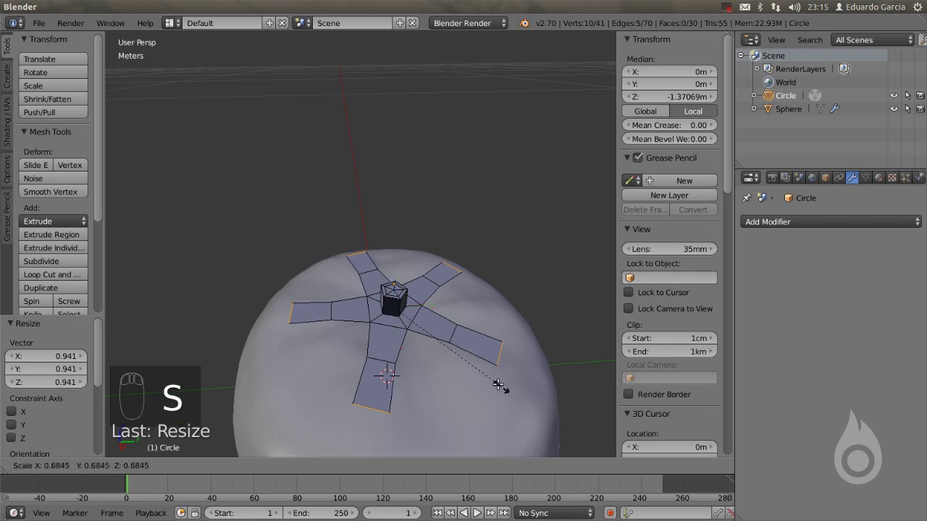
{"action": "left_click", "coordinate": [457, 368]}
{"action": "mouse_move", "coordinate": [396, 329]}
{"action": "middle_mouse_down"}
{"action": "mouse_move", "coordinate": [407, 280]}
{"action": "mouse_move", "coordinate": [397, 319]}
{"action": "middle_mouse_up"}
{"action": "left_click_drag", "start_coordinate": [406, 181], "coordinate": [410, 159]}
Select the cross edge in the middle of each of the five sepals and raise them about 1.07 mm along Z
{"action": "middle_click_drag", "start_coordinate": [372, 243], "coordinate": [353, 342]}
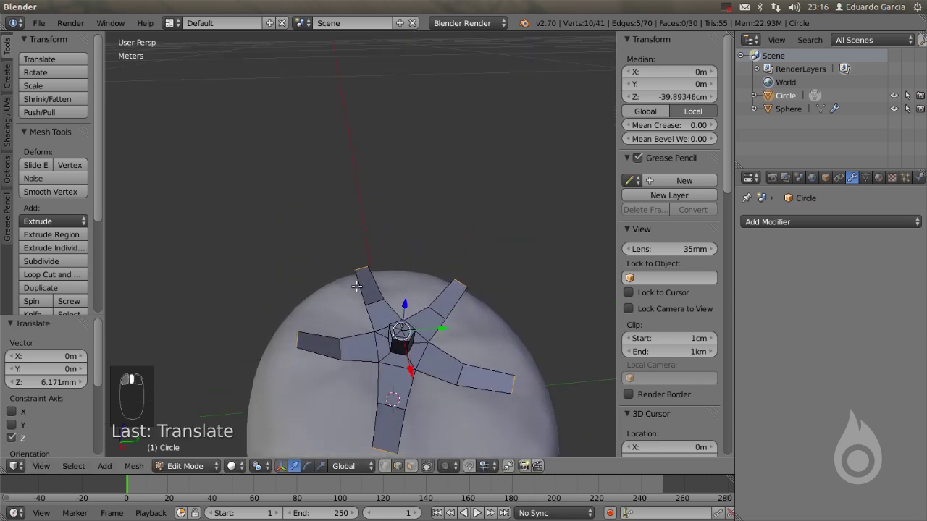
{"action": "right_click", "coordinate": [340, 349]}
{"action": "right_click", "coordinate": [376, 303], "text": "shift"}
{"action": "right_click", "coordinate": [444, 319], "text": "shift"}
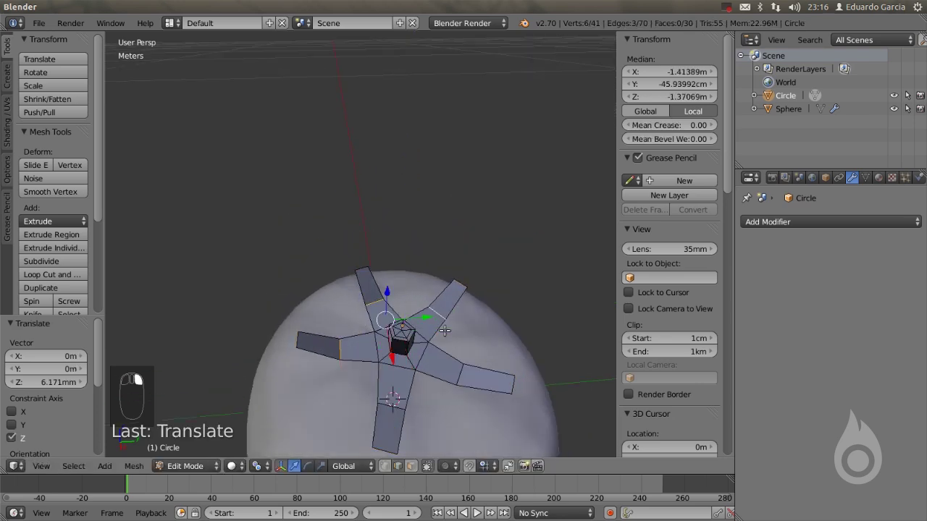
{"action": "right_click", "coordinate": [453, 360], "text": "shift"}
{"action": "right_click", "coordinate": [446, 353], "text": "shift"}
{"action": "right_click", "coordinate": [459, 374], "text": "shift"}
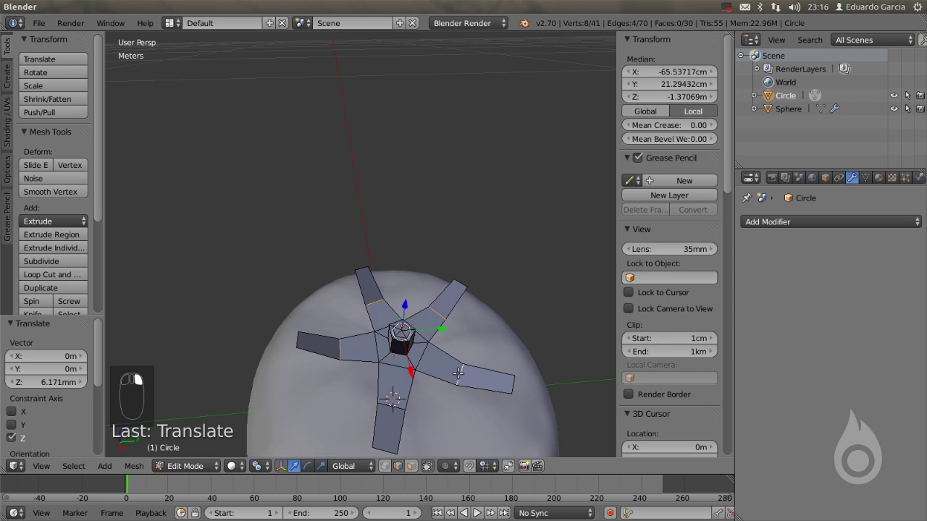
{"action": "right_click", "coordinate": [395, 405], "text": "shift"}
{"action": "middle_click_drag", "start_coordinate": [436, 361], "coordinate": [435, 339]}
{"action": "left_click_drag", "start_coordinate": [401, 265], "coordinate": [404, 266]}
Set the transform pivot back to Median Point
{"action": "mouse_move", "coordinate": [422, 259]}
{"action": "middle_mouse_down"}
{"action": "mouse_move", "coordinate": [423, 248]}
{"action": "mouse_move", "coordinate": [416, 255]}
{"action": "middle_mouse_up"}
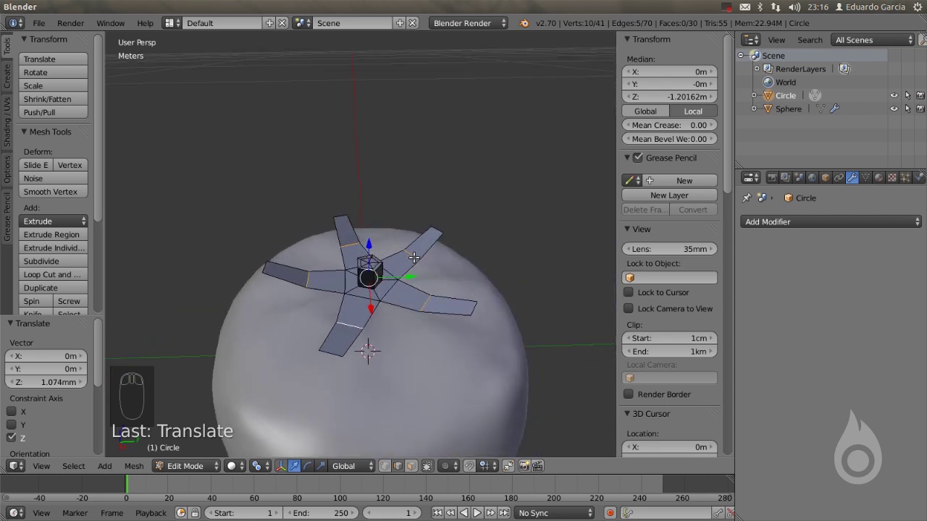
{"action": "left_click", "coordinate": [258, 467]}
{"action": "left_click", "coordinate": [299, 408]}
Split the 3D view into two side-by-side areas and collapse the tool shelf and properties region in one of them
{"action": "left_click_drag", "start_coordinate": [5, 472], "coordinate": [333, 470]}
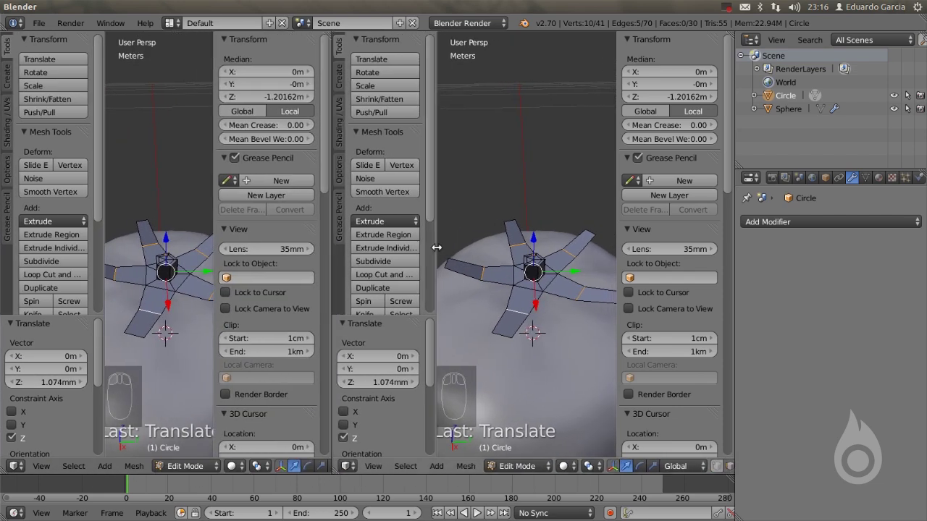
{"action": "left_click_drag", "start_coordinate": [437, 248], "coordinate": [337, 248]}
{"action": "left_click_drag", "start_coordinate": [617, 260], "coordinate": [728, 261]}
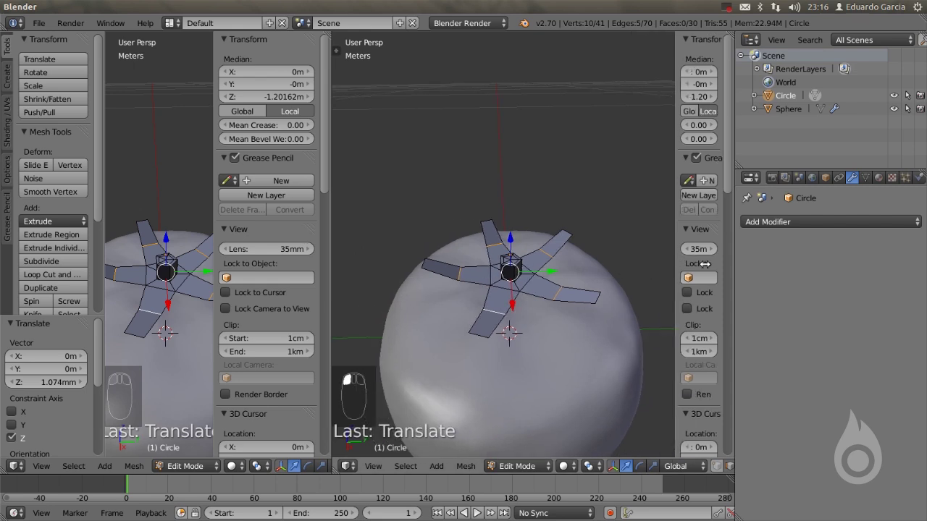
Switch the narrower of the two side-by-side 3D view areas to the UV/Image Editor
{"action": "left_click", "coordinate": [14, 466]}
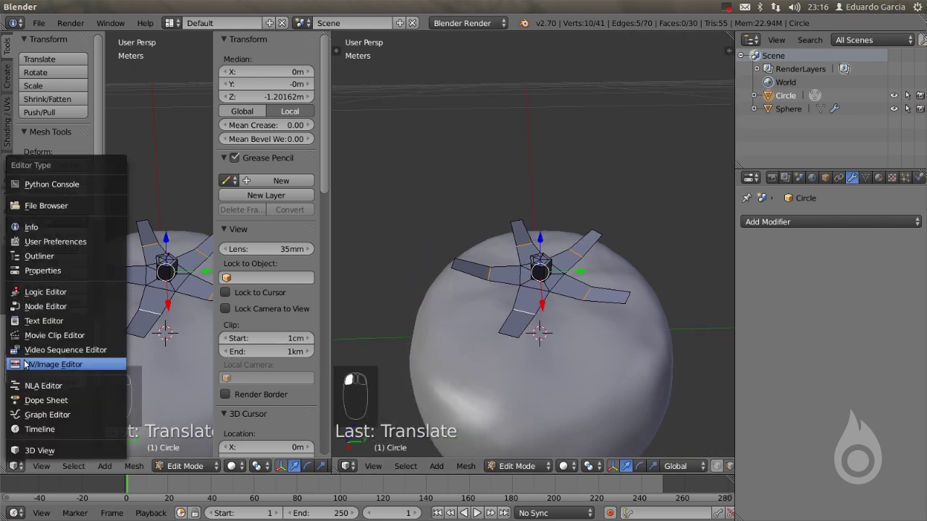
{"action": "left_click", "coordinate": [67, 364]}
{"action": "scroll", "coordinate": [206, 283], "scroll_direction": "up", "scroll_amount": 2}
{"action": "scroll", "coordinate": [220, 260], "scroll_direction": "up", "scroll_amount": 1}
{"action": "scroll", "coordinate": [220, 260], "scroll_direction": "down", "scroll_amount": 1}
{"action": "scroll", "coordinate": [219, 261], "scroll_direction": "up", "scroll_amount": 1}
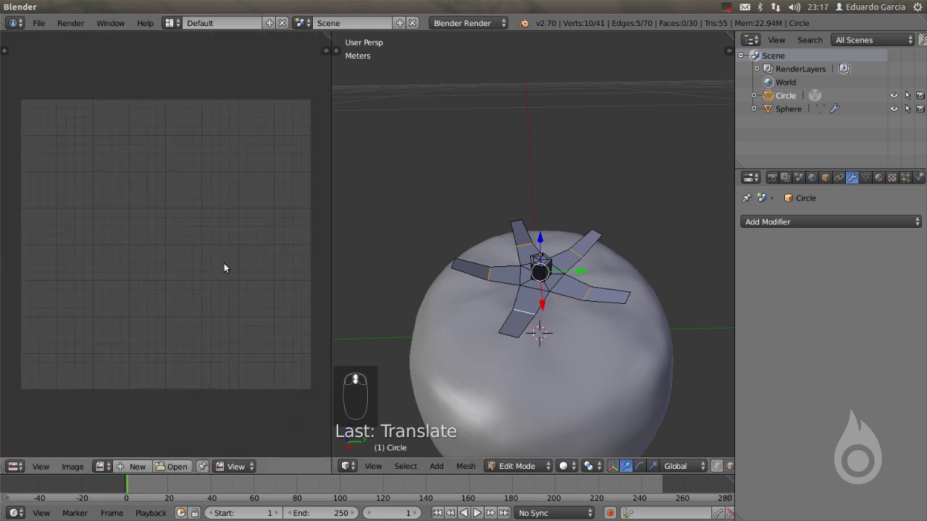
Select the stem's base and upper rim edge loops plus one vertical edge between them, and mark them as seams
{"action": "middle_click_drag", "start_coordinate": [580, 278], "coordinate": [555, 294], "text": "shift"}
{"action": "scroll", "coordinate": [559, 252], "scroll_direction": "up", "scroll_amount": 3}
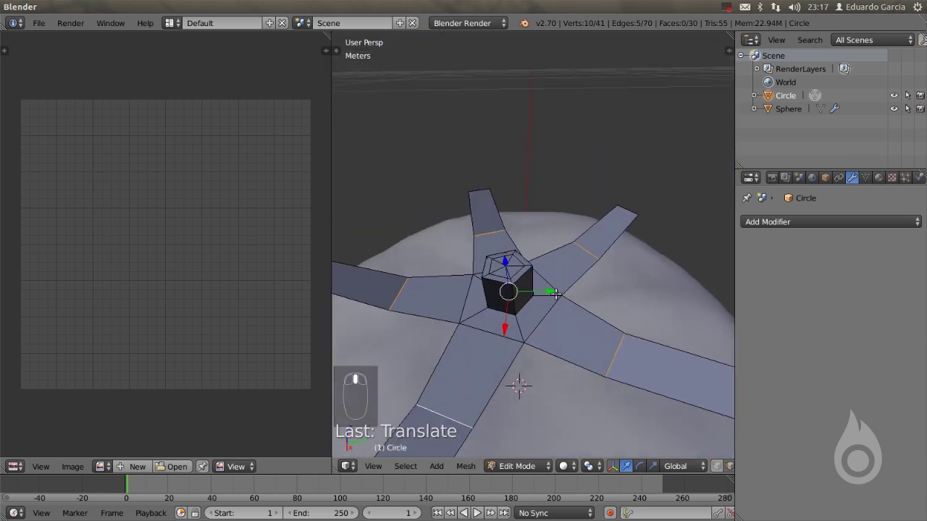
{"action": "right_click", "coordinate": [503, 312]}
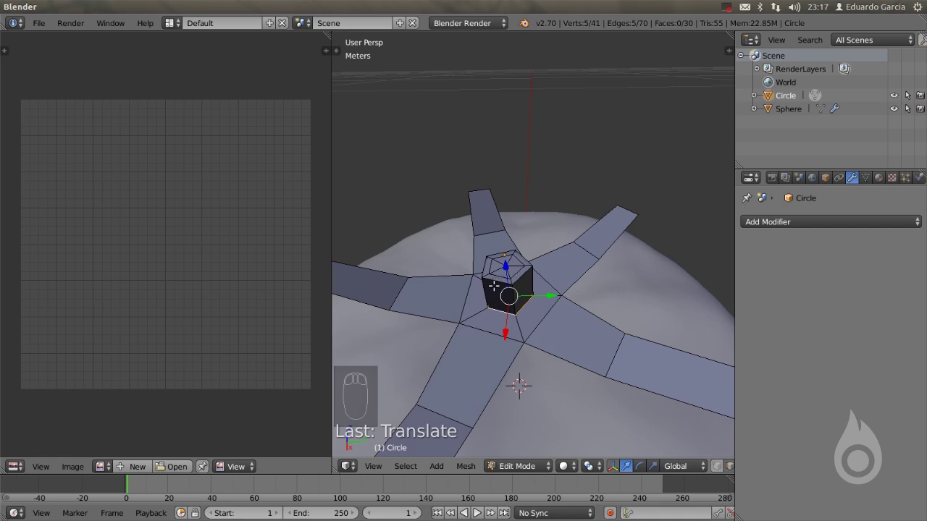
{"action": "key", "text": "alt"}
{"action": "right_click", "coordinate": [497, 281], "text": "alt+shift"}
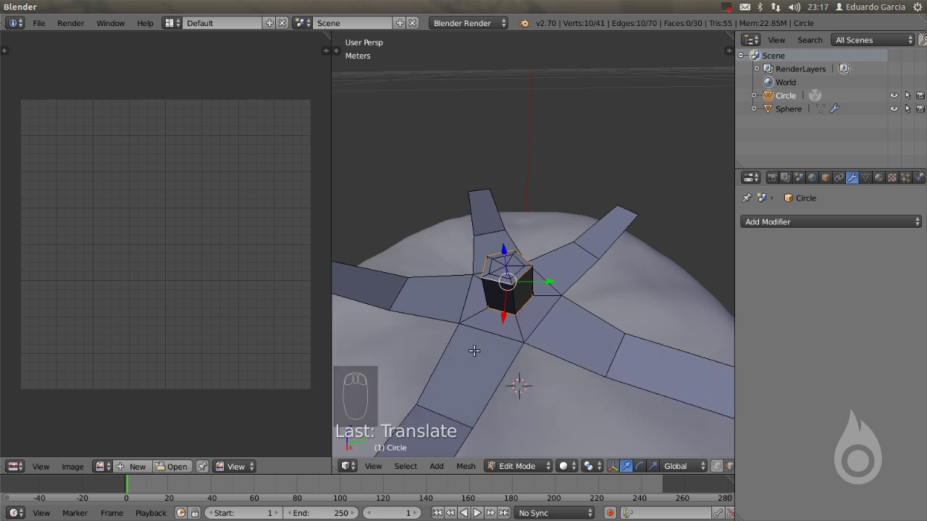
{"action": "middle_click_drag", "start_coordinate": [530, 322], "coordinate": [577, 293]}
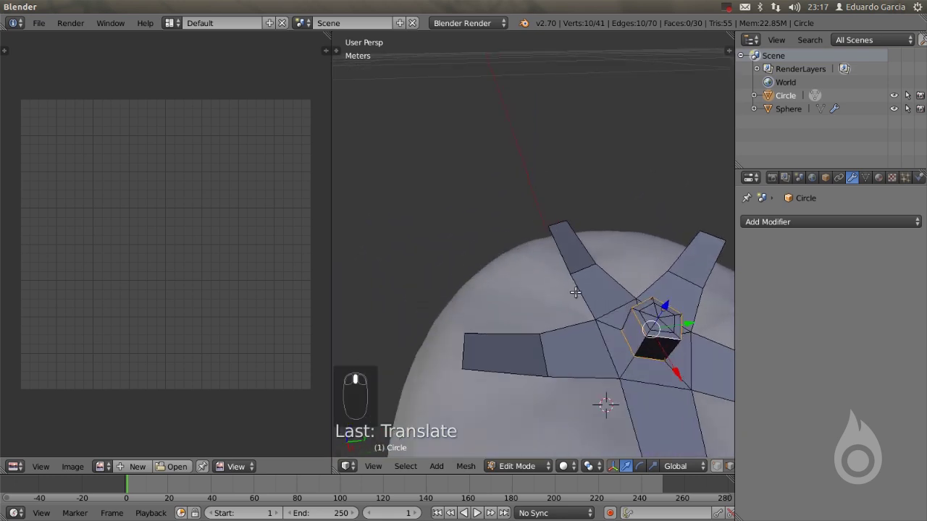
{"action": "middle_click_drag", "start_coordinate": [619, 331], "coordinate": [594, 311]}
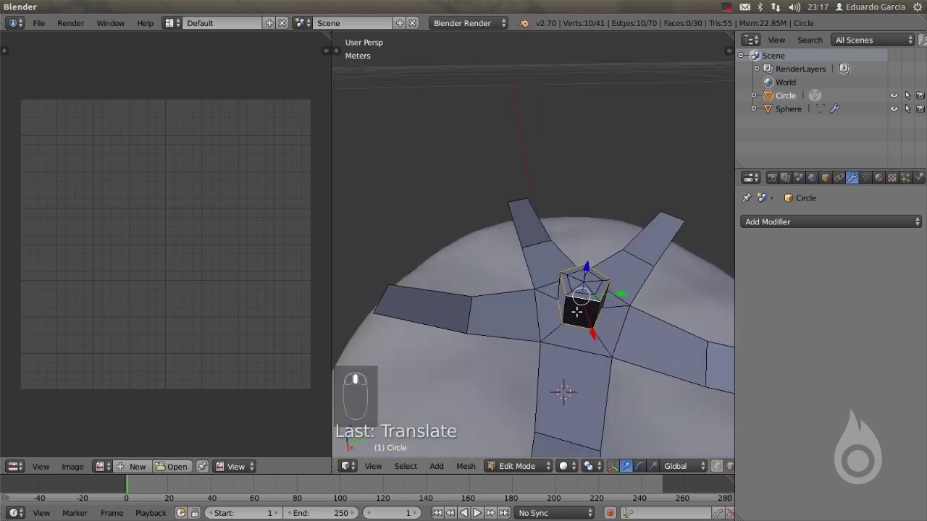
{"action": "right_click", "coordinate": [562, 308], "text": "shift"}
{"action": "key", "text": "ctrl+z"}
{"action": "key", "text": "ctrl+z"}
{"action": "key", "text": "ctrl+z"}
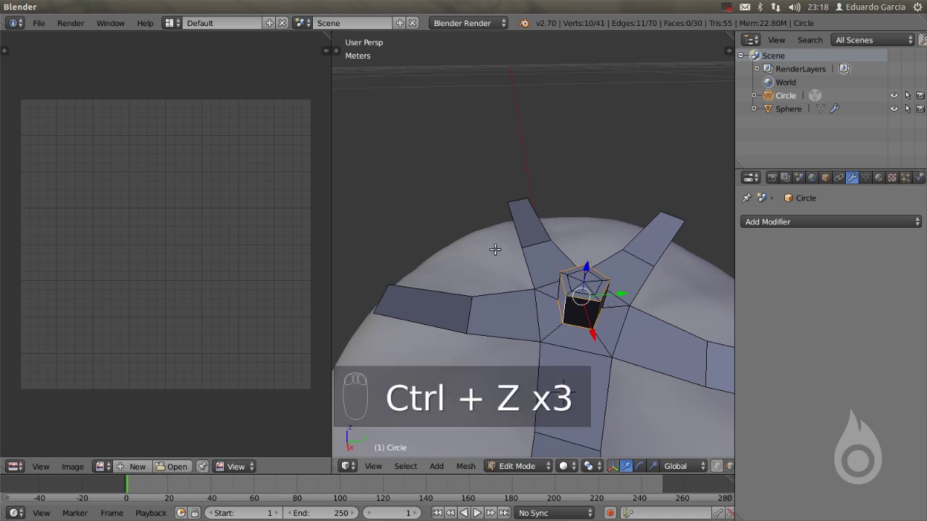
{"action": "key", "text": "ctrl+e"}
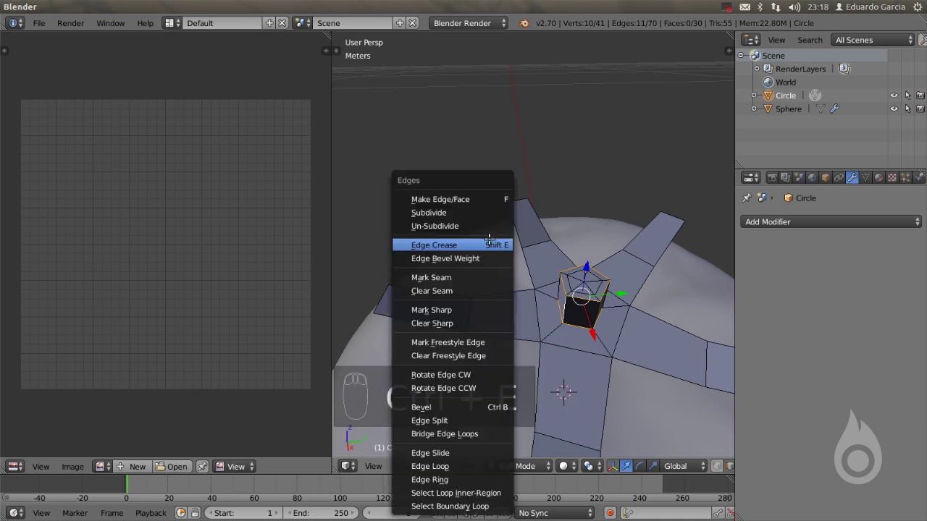
{"action": "left_click", "coordinate": [442, 277]}
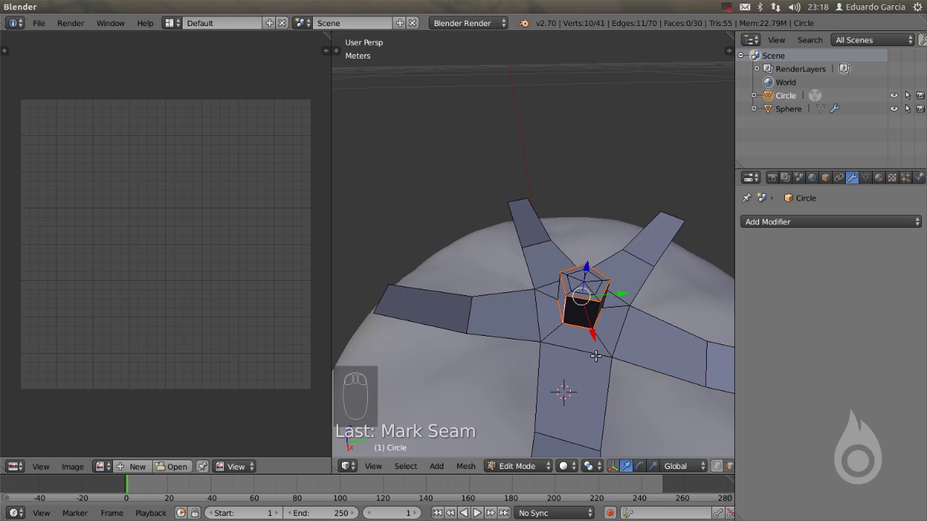
Select the entire calyx and stem mesh and unwrap it
{"action": "key", "text": "a"}
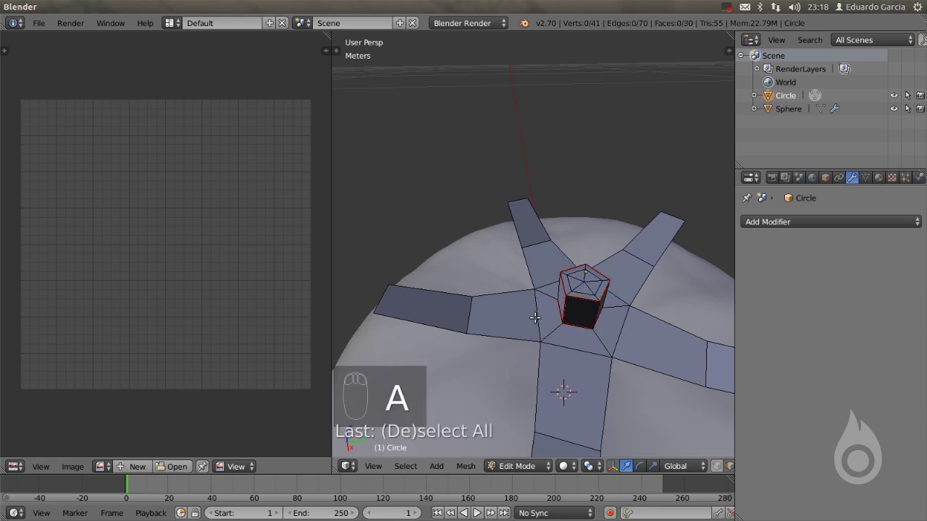
{"action": "key", "text": "a"}
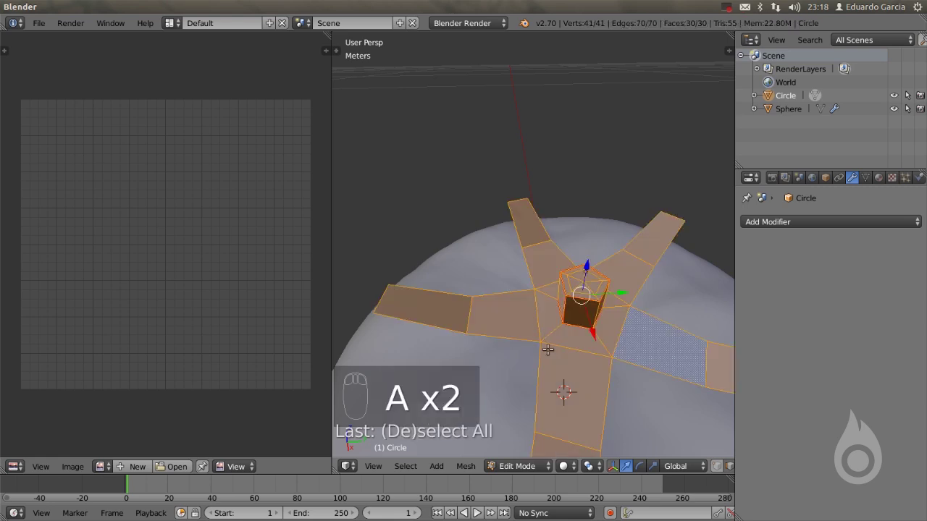
{"action": "key", "text": "u"}
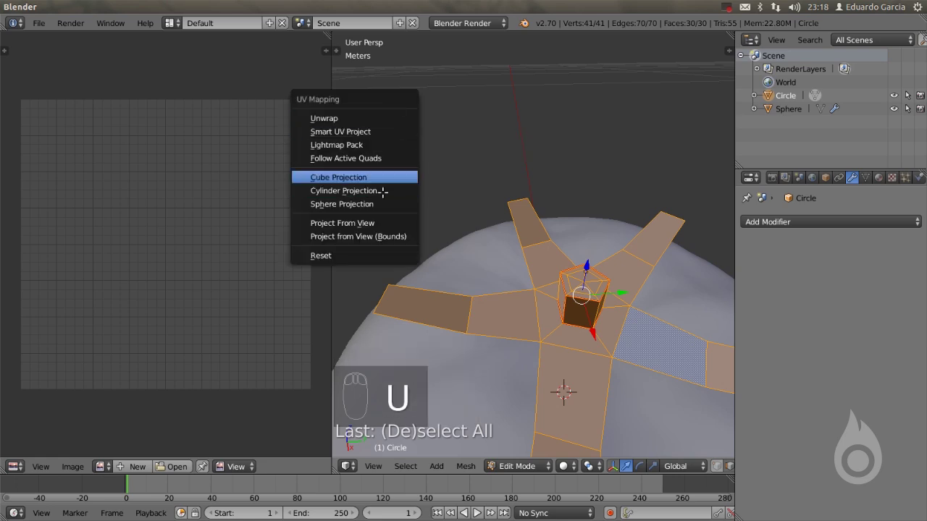
{"action": "left_click", "coordinate": [332, 118]}
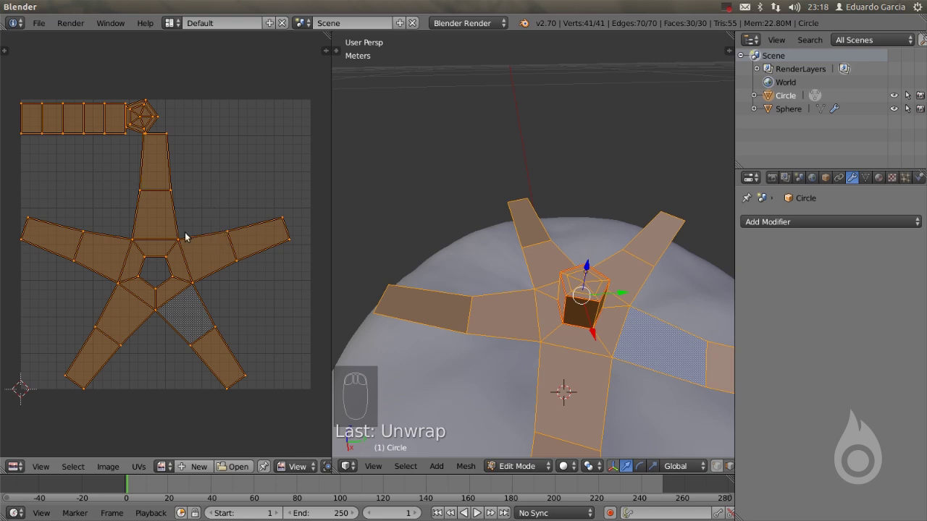
{"action": "scroll", "coordinate": [225, 313], "scroll_direction": "down", "scroll_amount": 1}
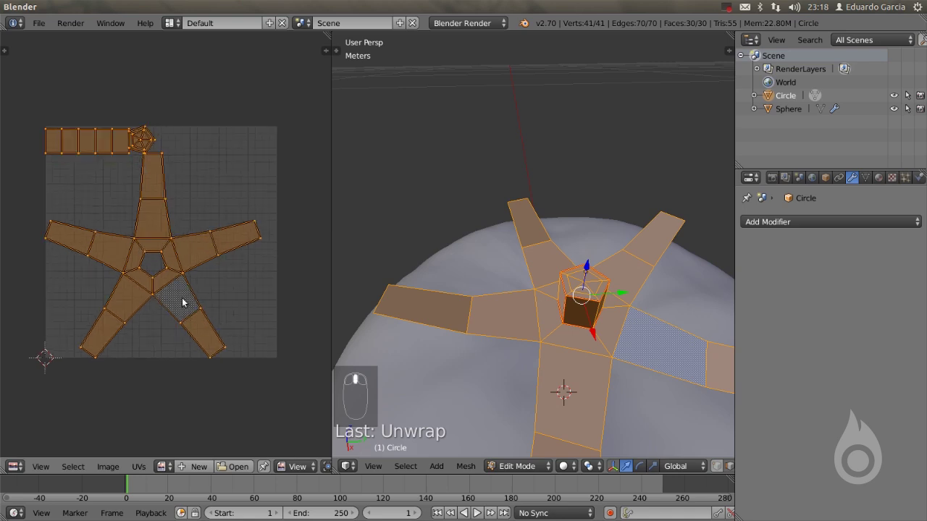
{"action": "middle_click_drag", "start_coordinate": [182, 303], "coordinate": [194, 312]}
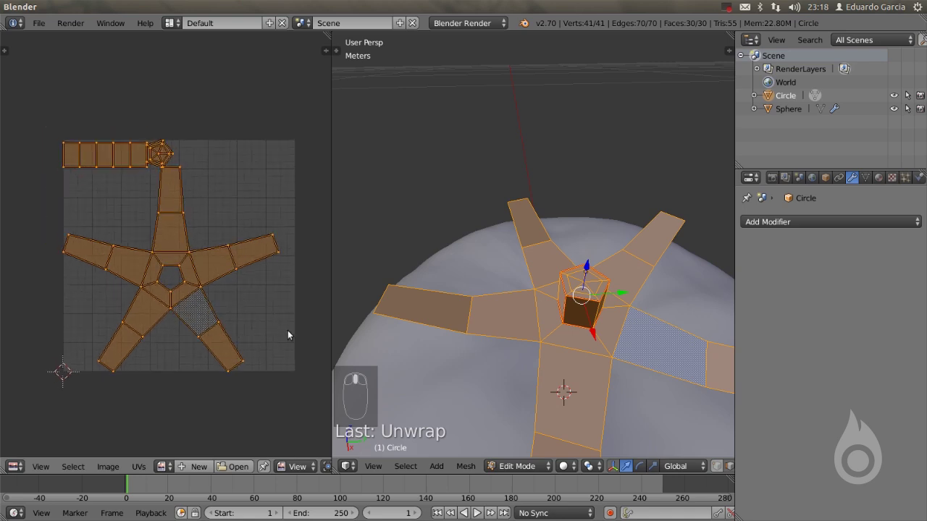
Open stem.png from the Textures folder as the image behind the UV layout
{"action": "left_click", "coordinate": [238, 467]}
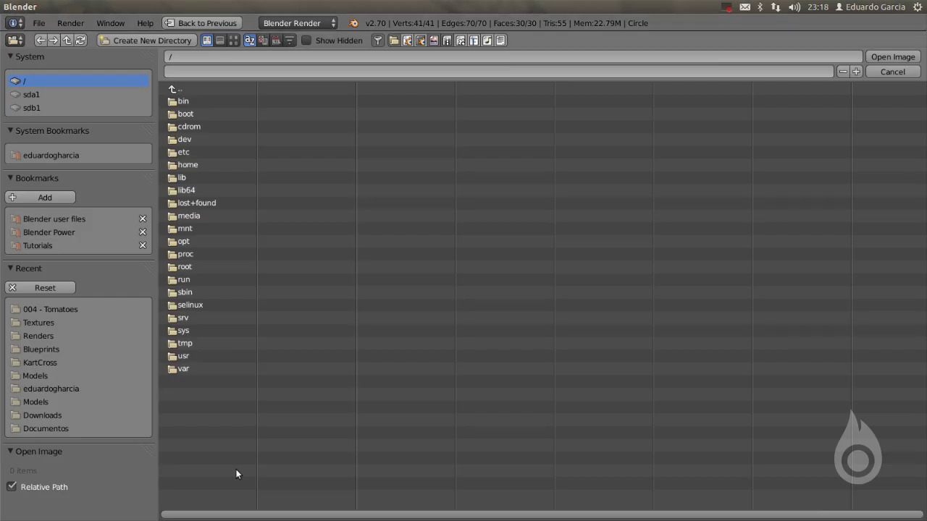
{"action": "left_click", "coordinate": [48, 323]}
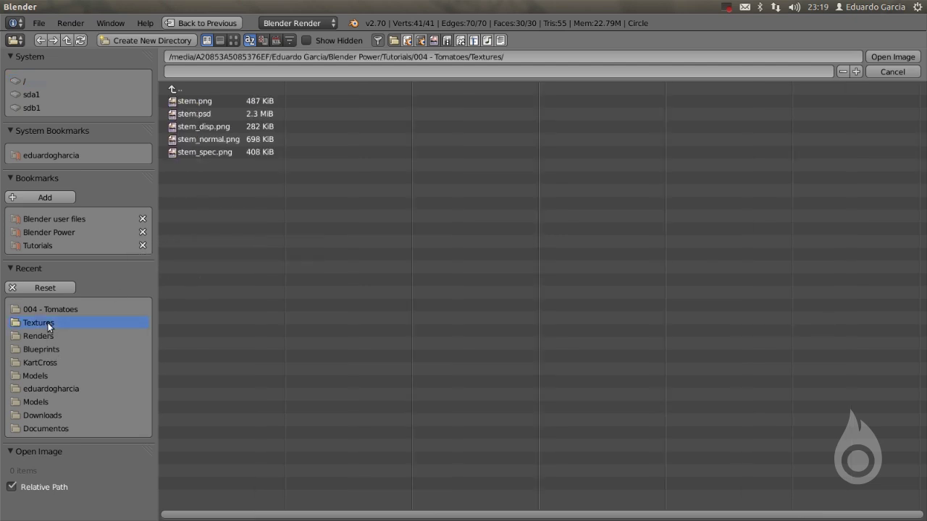
{"action": "left_click", "coordinate": [198, 101]}
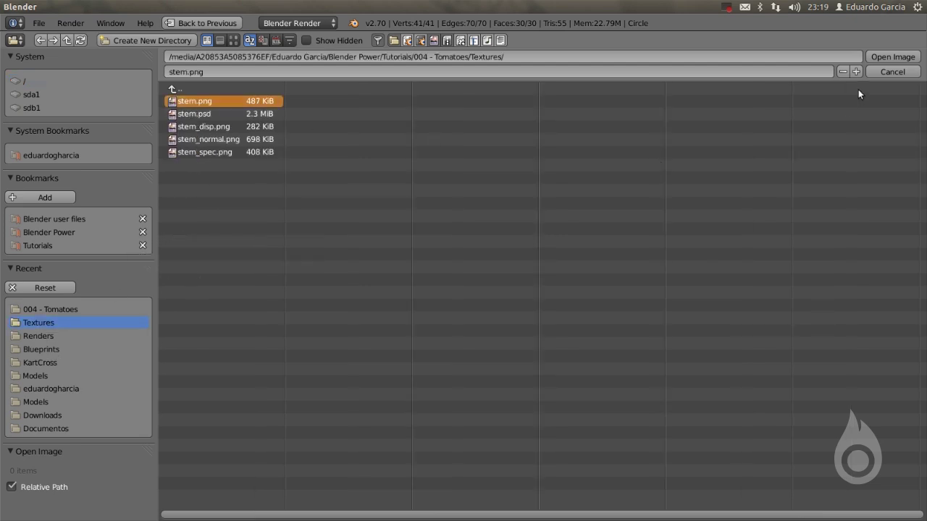
{"action": "left_click", "coordinate": [881, 58]}
{"action": "scroll", "coordinate": [228, 281], "scroll_direction": "down", "scroll_amount": 4}
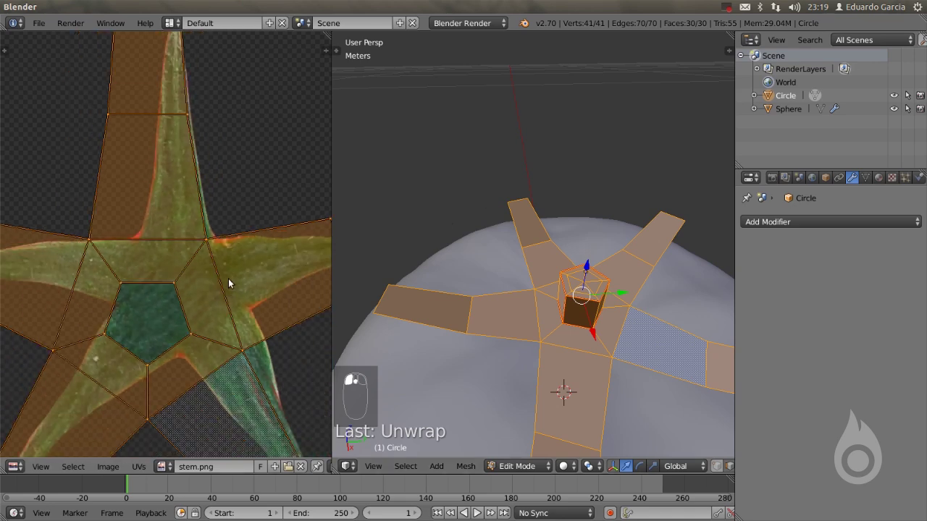
{"action": "scroll", "coordinate": [226, 274], "scroll_direction": "down", "scroll_amount": 2}
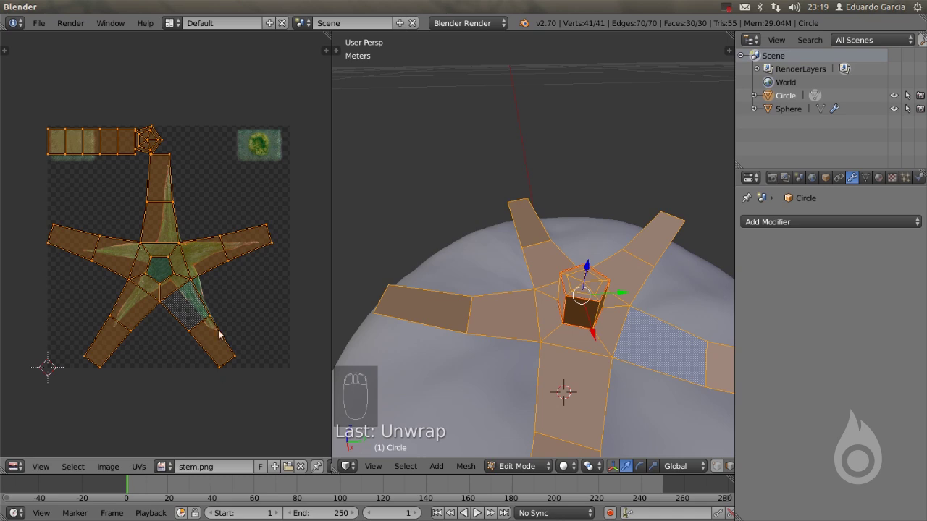
{"action": "scroll", "coordinate": [181, 273], "scroll_direction": "up", "scroll_amount": 1}
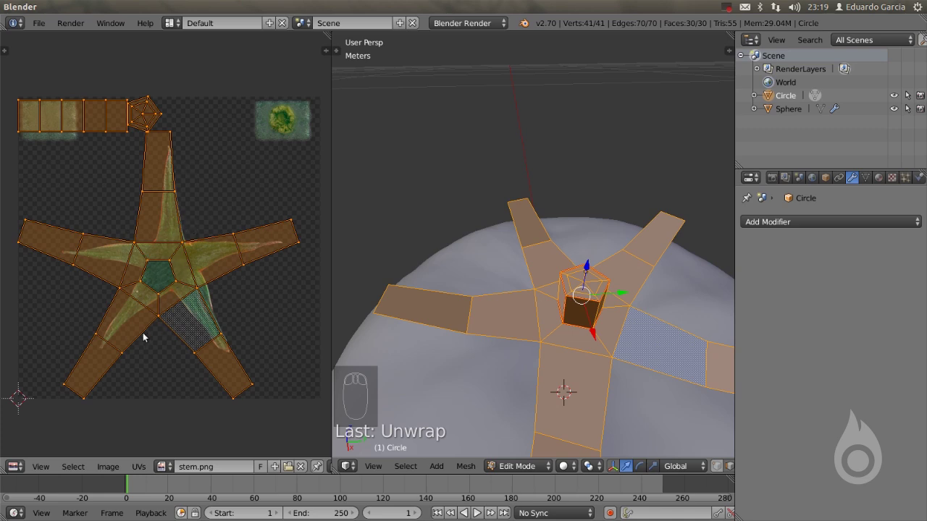
Select the star-shaped UV island, scale it down and move it over the calyx in the texture image
{"action": "key", "text": "l"}
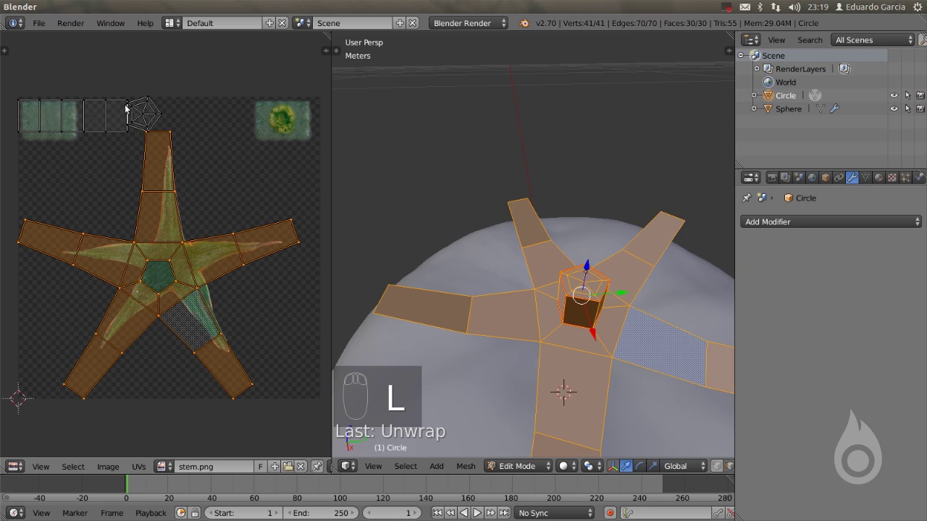
{"action": "key", "text": "s"}
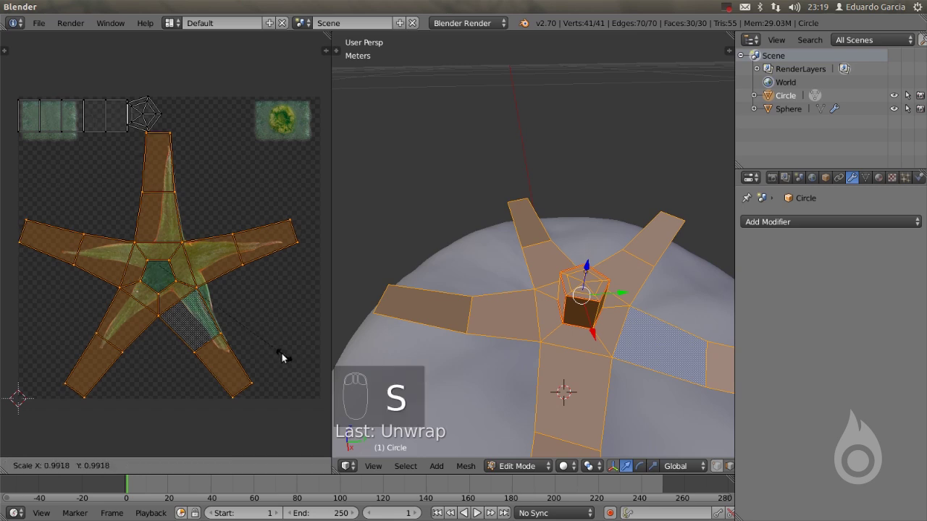
{"action": "left_click", "coordinate": [250, 336]}
{"action": "key", "text": "g"}
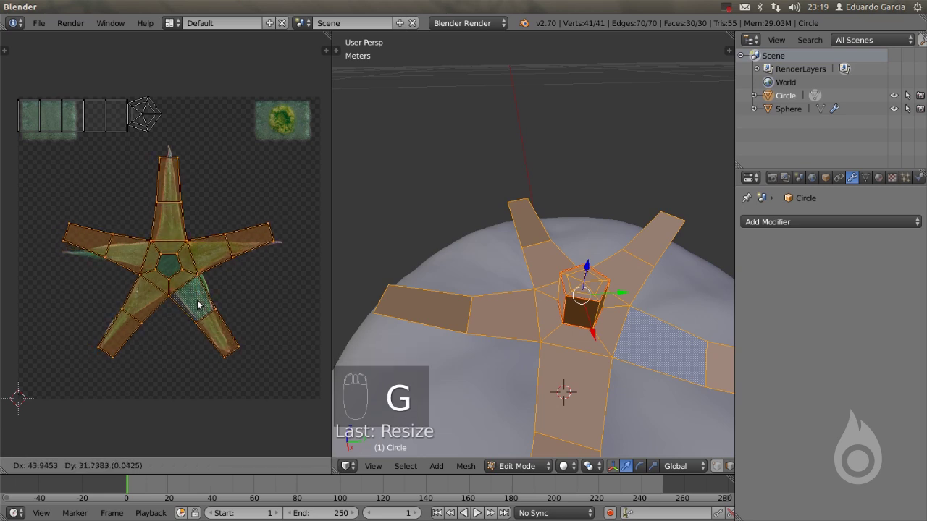
{"action": "left_click", "coordinate": [198, 305]}
{"action": "scroll", "coordinate": [199, 308], "scroll_direction": "up", "scroll_amount": 2}
{"action": "scroll", "coordinate": [210, 311], "scroll_direction": "down", "scroll_amount": 1}
{"action": "scroll", "coordinate": [232, 319], "scroll_direction": "up", "scroll_amount": 1}
{"action": "key", "text": "s"}
{"action": "left_click", "coordinate": [242, 325]}
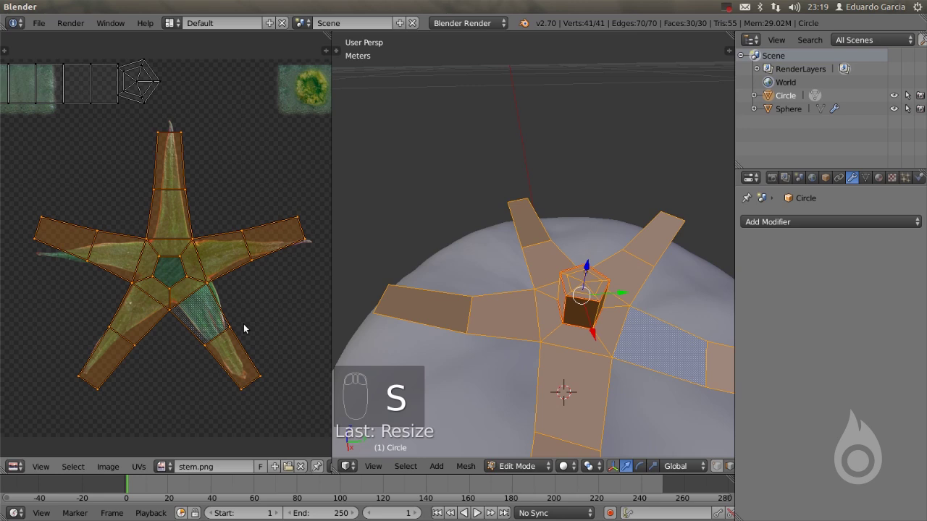
Fit the right sepal's UVs to the texture by moving and rotating its tip edge and shifting its two middle vertices outward
{"action": "middle_click_drag", "start_coordinate": [237, 323], "coordinate": [243, 300]}
{"action": "right_click", "coordinate": [298, 239]}
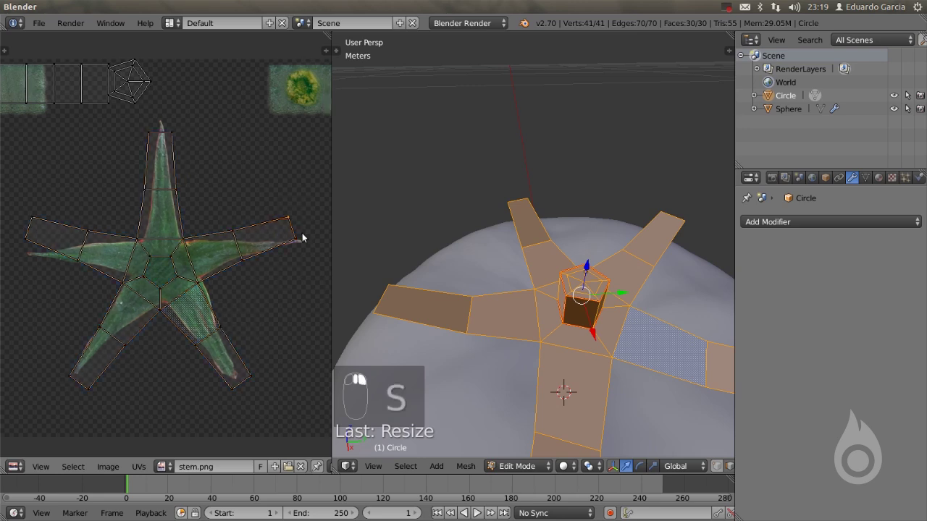
{"action": "middle_click_drag", "start_coordinate": [258, 279], "coordinate": [244, 276]}
{"action": "key", "text": "g"}
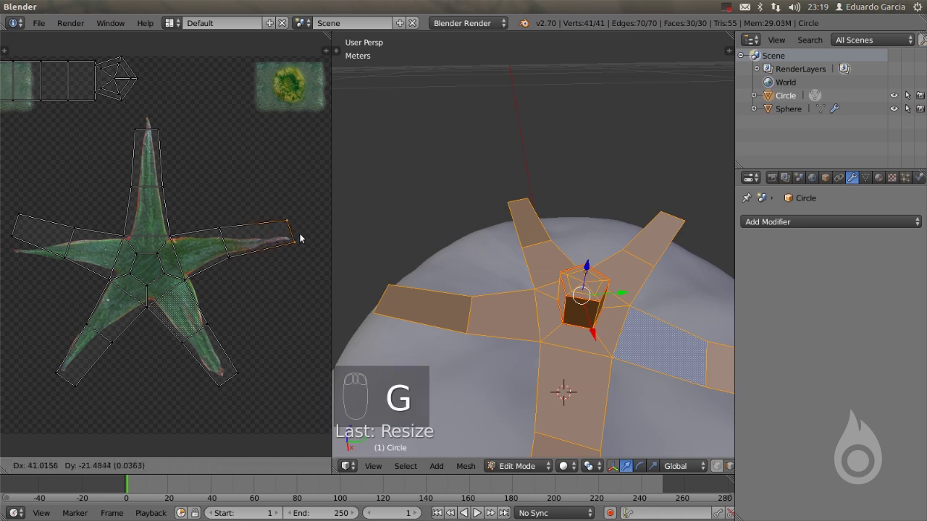
{"action": "left_click", "coordinate": [309, 229]}
{"action": "key", "text": "r"}
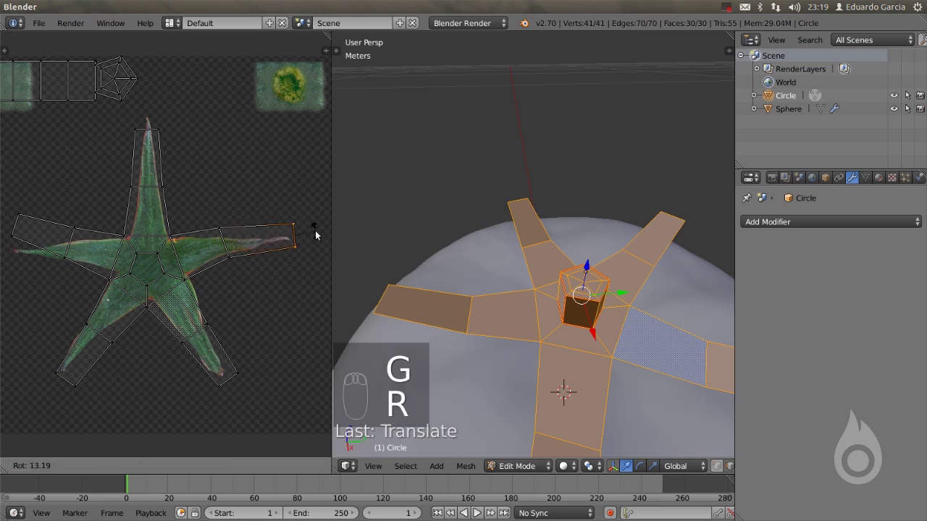
{"action": "left_click", "coordinate": [315, 231]}
{"action": "right_click", "coordinate": [226, 235]}
{"action": "key", "text": "g"}
{"action": "left_click", "coordinate": [243, 243]}
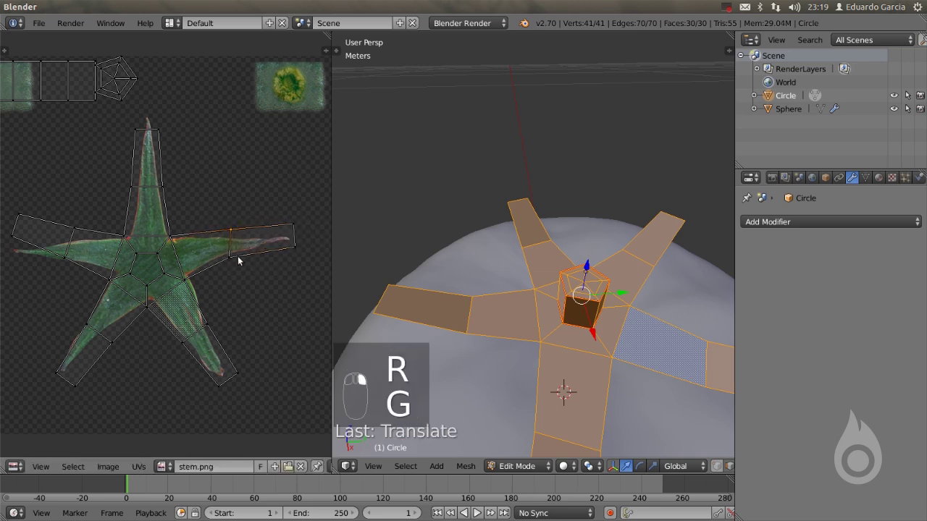
{"action": "right_click", "coordinate": [237, 259]}
{"action": "key", "text": "g"}
{"action": "left_click", "coordinate": [246, 257]}
Move the tip edge and middle vertices of the upper sepal's UVs to enclose the painted leaf
{"action": "right_click", "coordinate": [162, 135]}
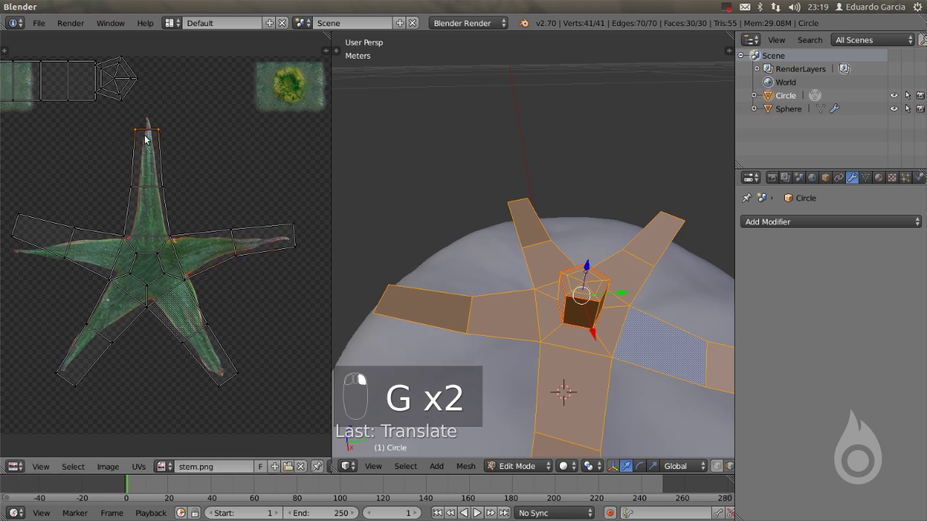
{"action": "key", "text": "g"}
{"action": "left_click", "coordinate": [140, 118]}
{"action": "key", "text": "g"}
{"action": "left_click", "coordinate": [155, 188]}
Fit the left sepal's UVs to the painted leaf by rotating and moving its tip edge and moving its middle vertices
{"action": "middle_click_drag", "start_coordinate": [23, 247], "coordinate": [79, 255]}
{"action": "key", "text": "r"}
{"action": "left_click", "coordinate": [192, 246]}
{"action": "key", "text": "g"}
{"action": "left_click", "coordinate": [121, 267]}
{"action": "key", "text": "g"}
{"action": "right_click", "coordinate": [134, 244]}
{"action": "key", "text": "g"}
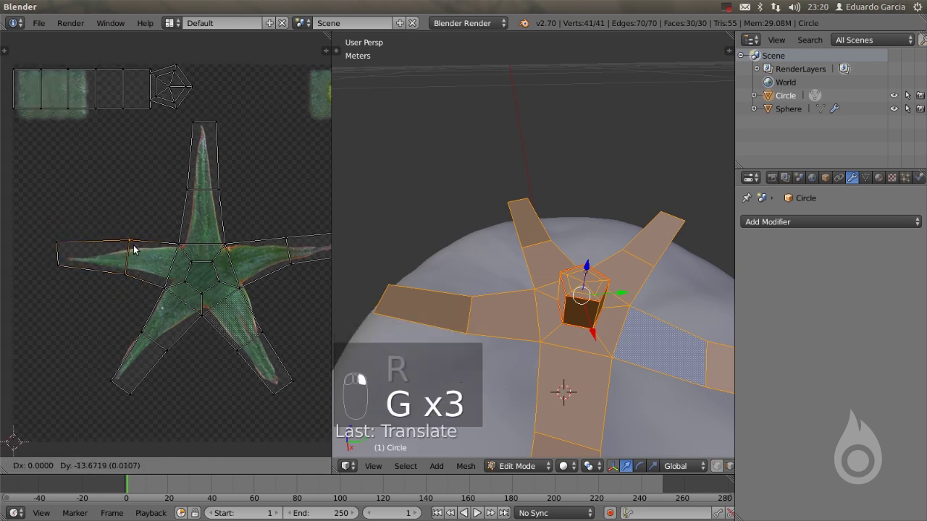
{"action": "left_click", "coordinate": [135, 247]}
Move the tip edge and middle edge of the lower-left sepal's UVs over the painted leaf
{"action": "right_click", "coordinate": [106, 392]}
{"action": "key", "text": "g"}
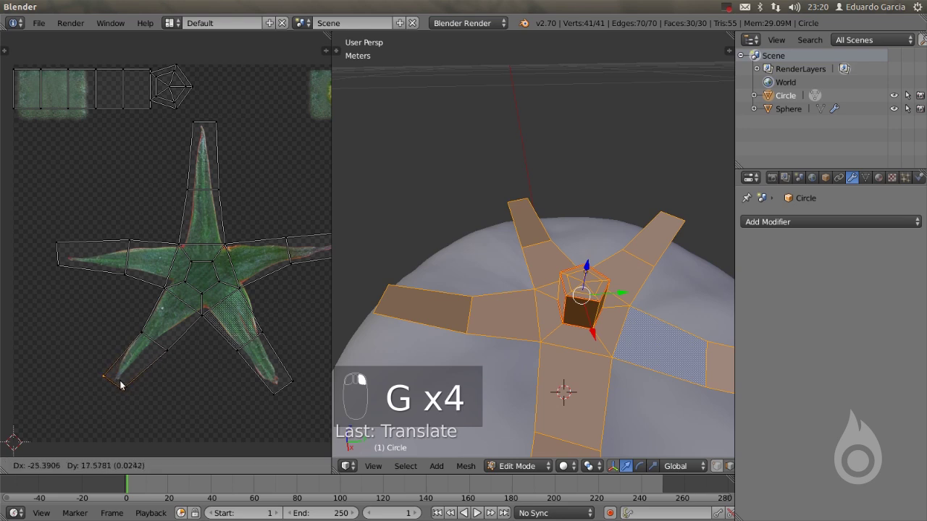
{"action": "left_click", "coordinate": [120, 384]}
{"action": "key", "text": "g"}
{"action": "left_click", "coordinate": [161, 347]}
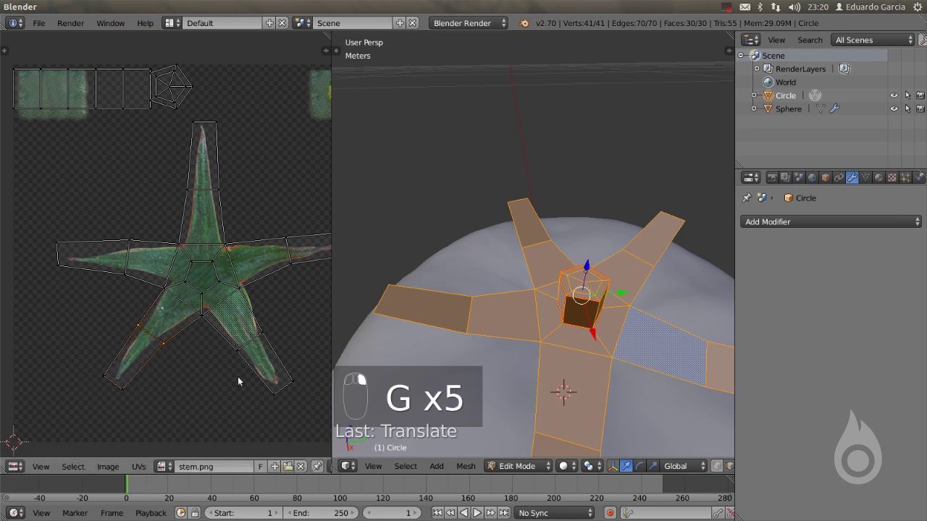
Move the tip edge of the lower-right sepal's UVs to cover the painted leaf tip
{"action": "right_click", "coordinate": [288, 386]}
{"action": "key", "text": "g"}
{"action": "left_click", "coordinate": [279, 384]}
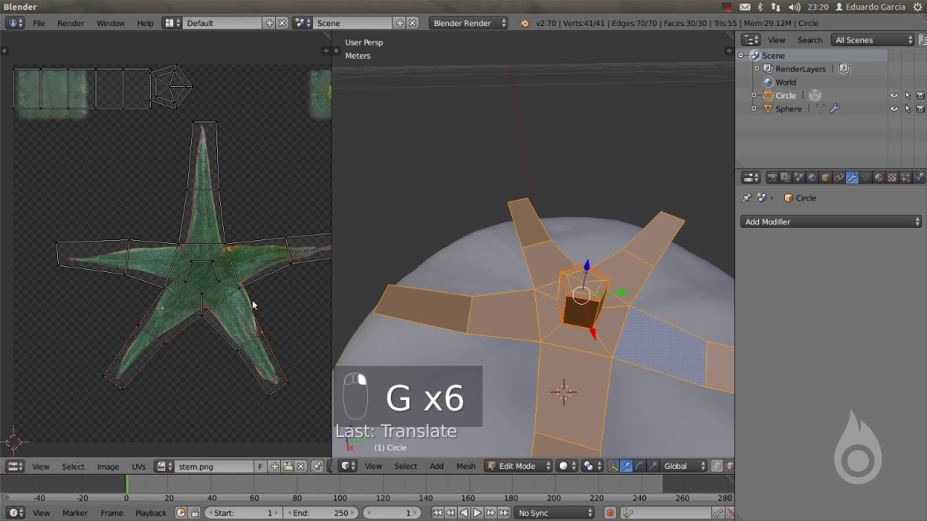
Nudge the calyx UV corners beside the lower-right and lower-left sepals outward, and adjust the lower-right sepal's outer middle vertex to the painted leaf
{"action": "key", "text": "g"}
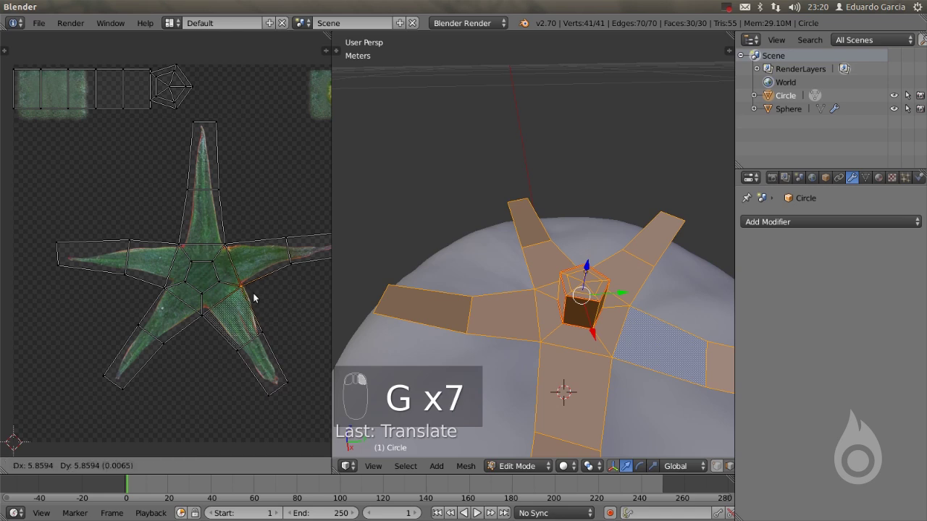
{"action": "left_click", "coordinate": [259, 296]}
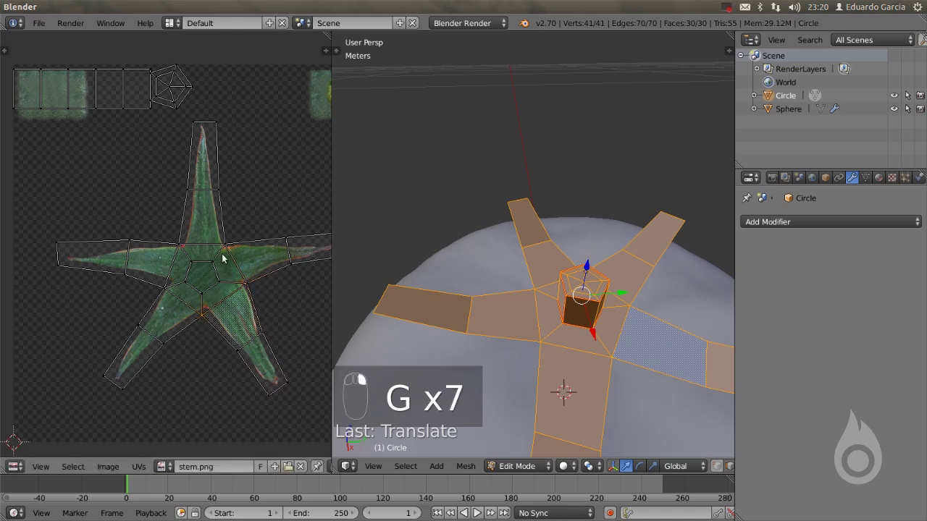
{"action": "right_click", "coordinate": [166, 284]}
{"action": "key", "text": "g"}
{"action": "left_click", "coordinate": [166, 278]}
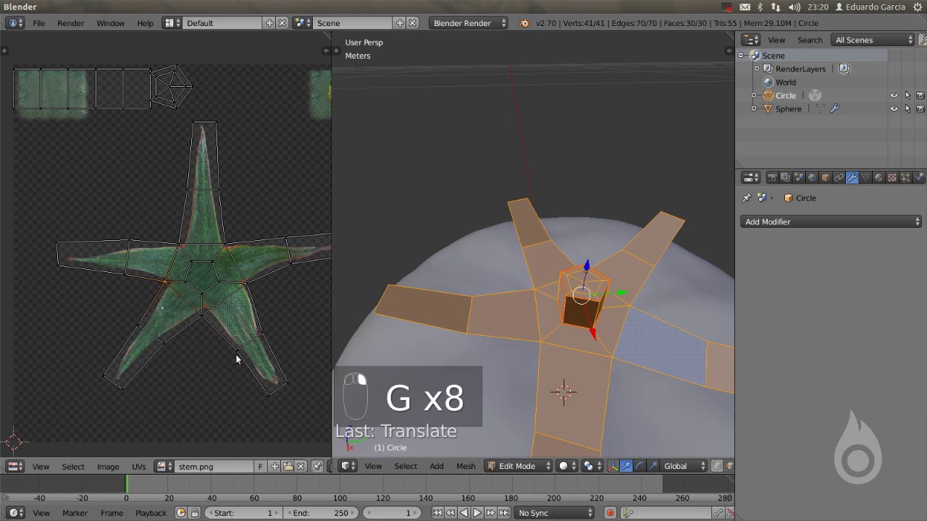
{"action": "key", "text": "g"}
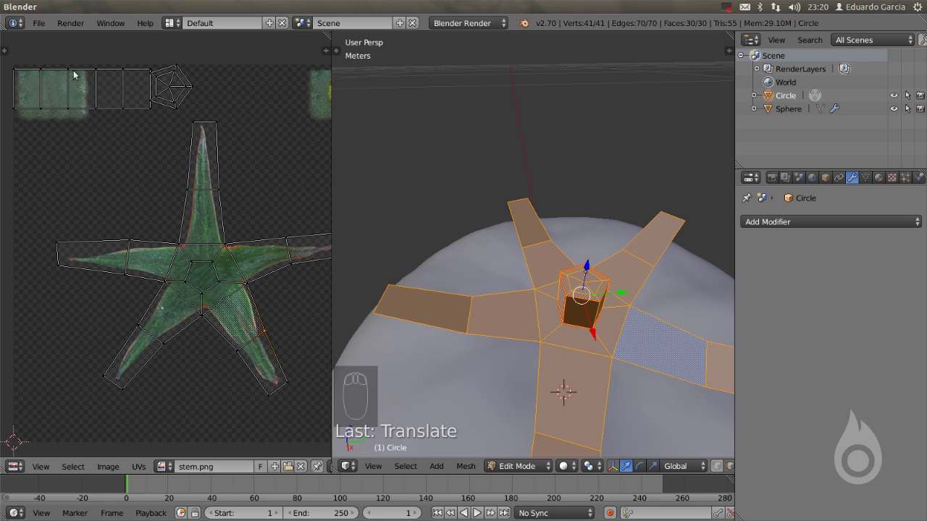
Scale down the stem's side-face UV strip and move it over the green rectangular patch in the texture's upper-left corner
{"action": "key", "text": "l"}
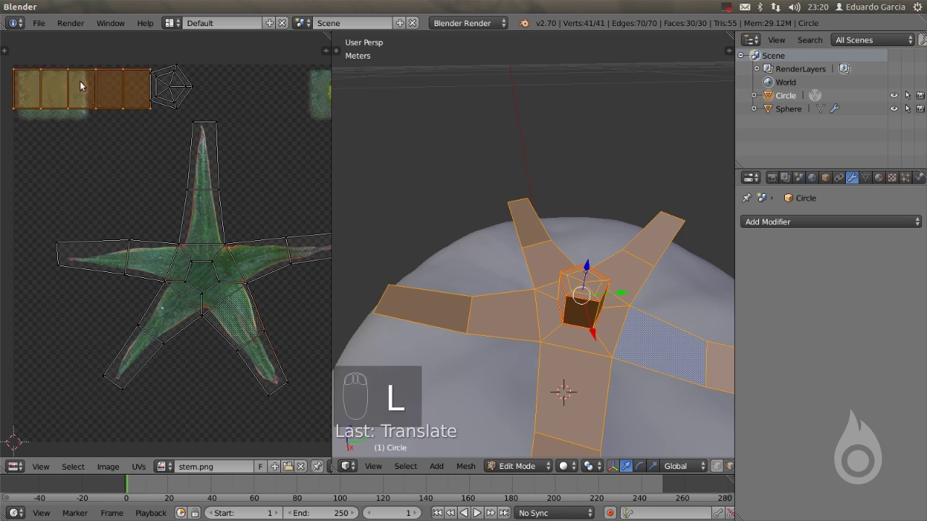
{"action": "scroll", "coordinate": [83, 120], "scroll_direction": "up", "scroll_amount": 1}
{"action": "middle_click_drag", "start_coordinate": [100, 108], "coordinate": [186, 170]}
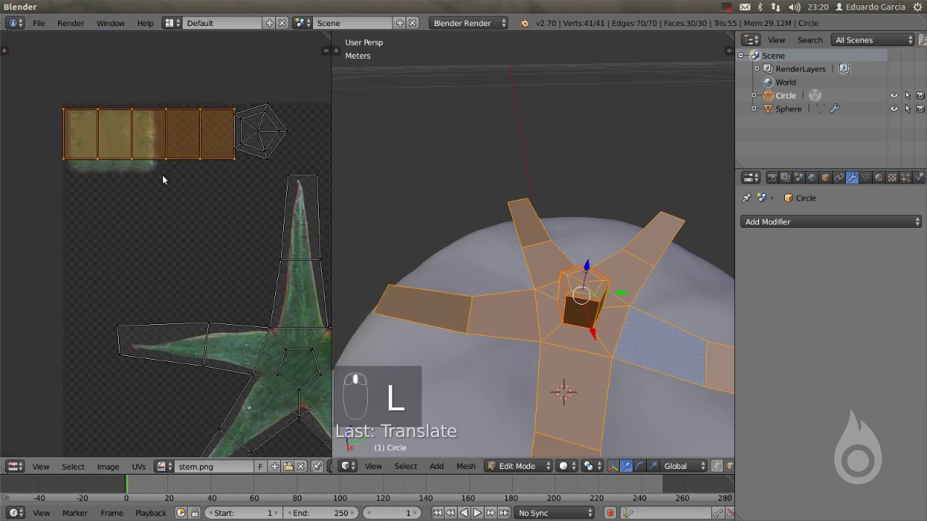
{"action": "scroll", "coordinate": [186, 171], "scroll_direction": "up", "scroll_amount": 1}
{"action": "key", "text": "s"}
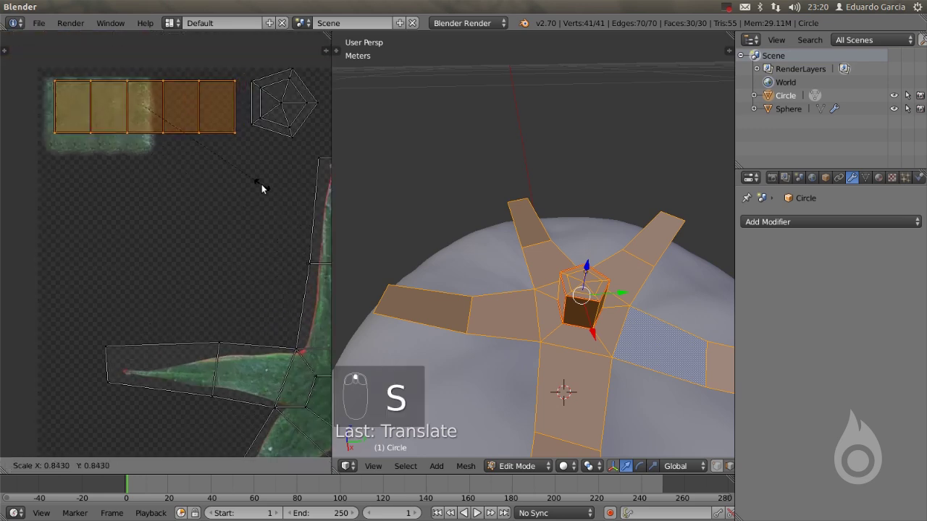
{"action": "left_click", "coordinate": [243, 169]}
{"action": "key", "text": "g"}
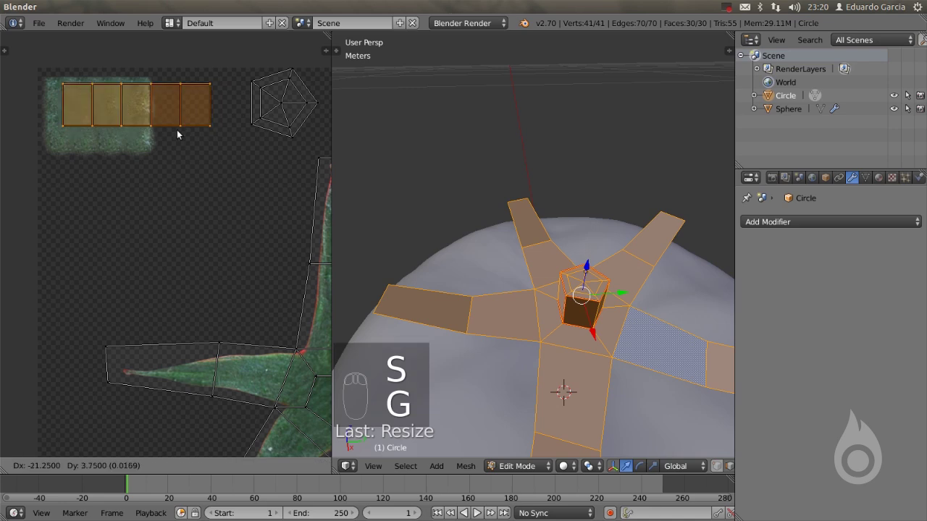
{"action": "left_click", "coordinate": [150, 143]}
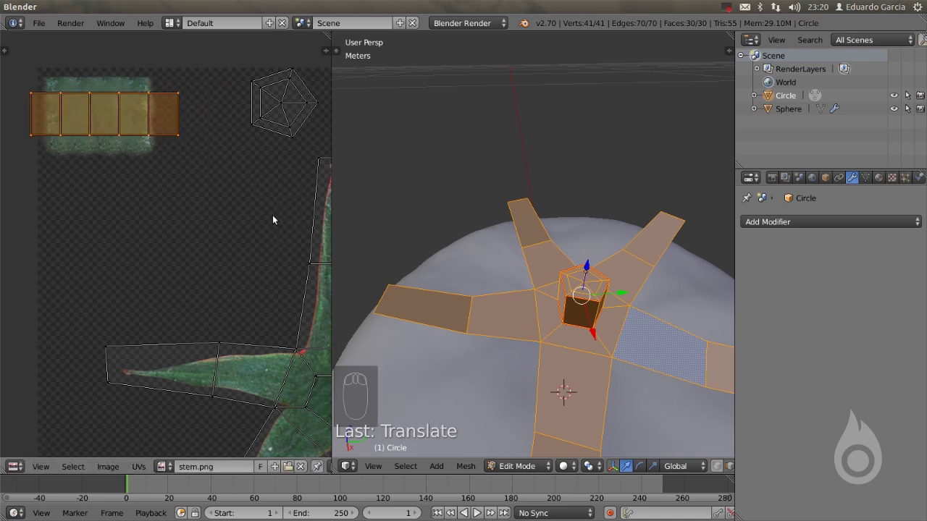
Fit the stem's side-face UV strip inside the green patch by narrowing it along X, recentring it and stretching it along Y
{"action": "key", "text": "s"}
{"action": "key", "text": "x"}
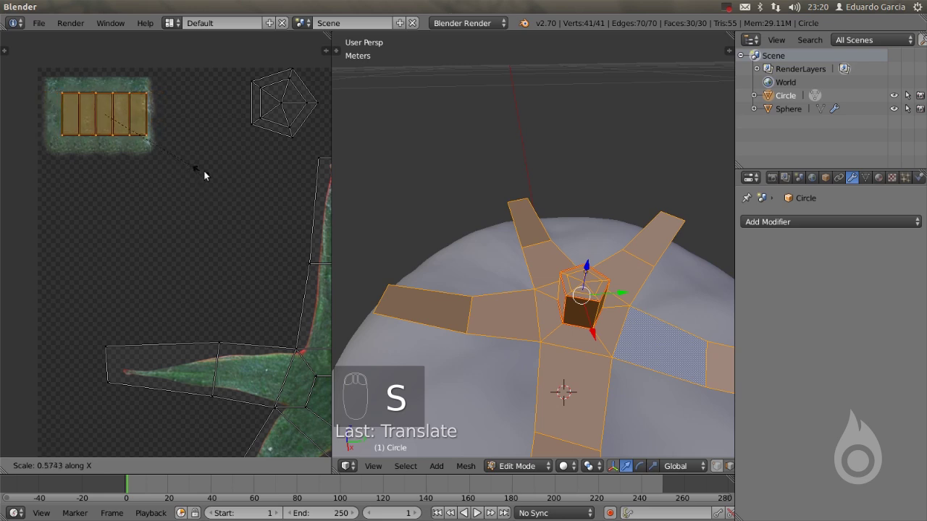
{"action": "left_click", "coordinate": [205, 172]}
{"action": "key", "text": "g"}
{"action": "left_click", "coordinate": [187, 165]}
{"action": "key", "text": "s"}
{"action": "key", "text": "y"}
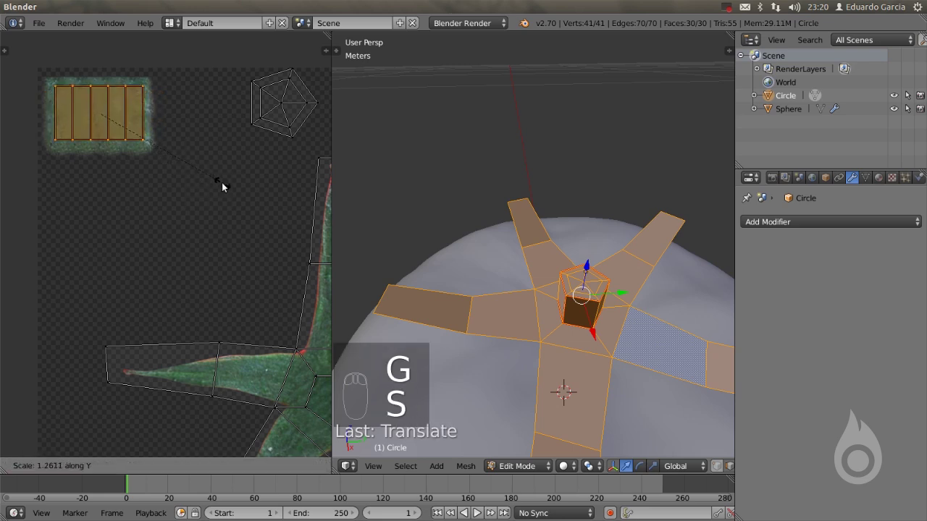
{"action": "left_click", "coordinate": [246, 194]}
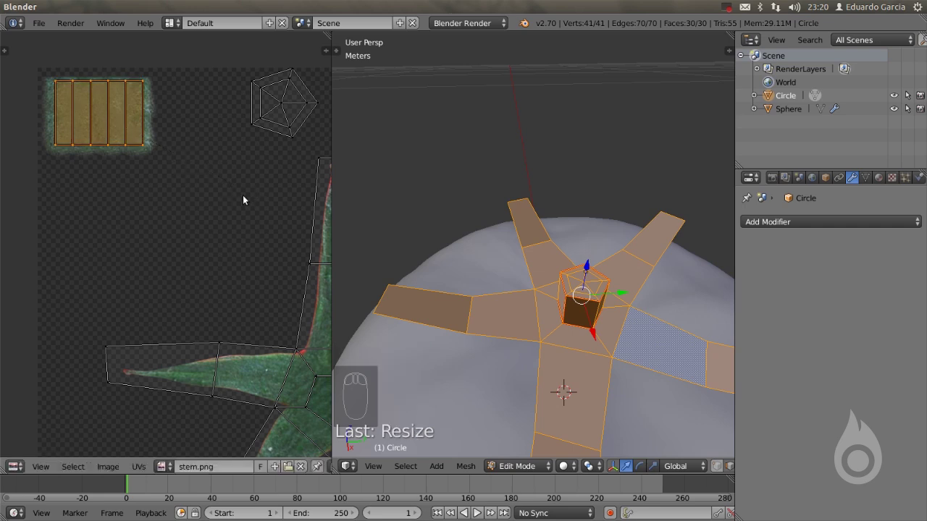
Move the stem top's pentagonal UV island onto the yellow-green cut-stem patch in the texture's upper-right corner
{"action": "scroll", "coordinate": [243, 196], "scroll_direction": "down", "scroll_amount": 4}
{"action": "middle_click_drag", "start_coordinate": [240, 196], "coordinate": [200, 211]}
{"action": "scroll", "coordinate": [201, 199], "scroll_direction": "up", "scroll_amount": 1}
{"action": "key", "text": "l"}
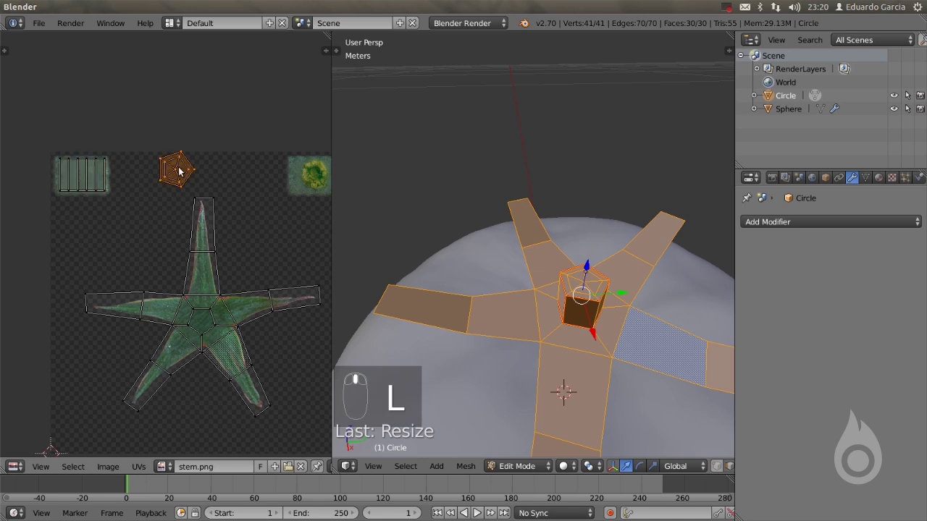
{"action": "middle_click_drag", "start_coordinate": [201, 207], "coordinate": [151, 210]}
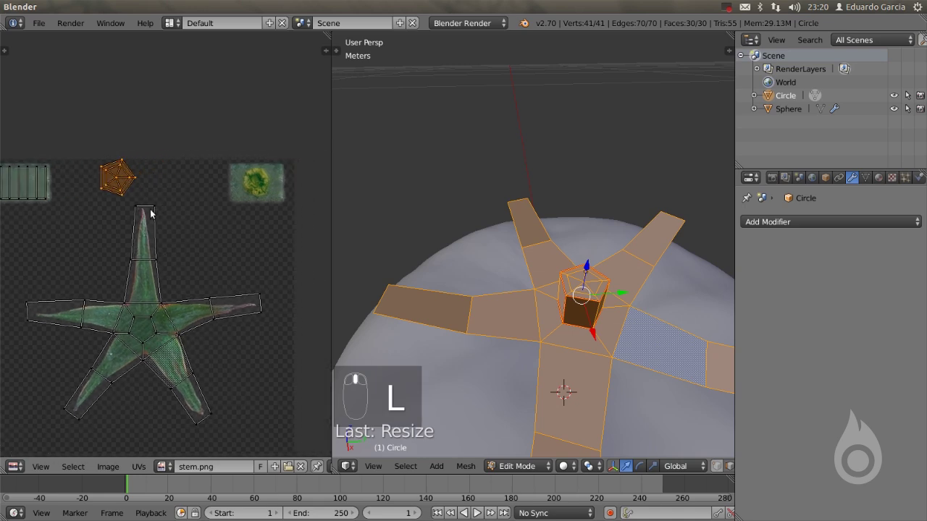
{"action": "key", "text": "g"}
{"action": "left_click", "coordinate": [299, 208]}
{"action": "scroll", "coordinate": [293, 207], "scroll_direction": "up", "scroll_amount": 3}
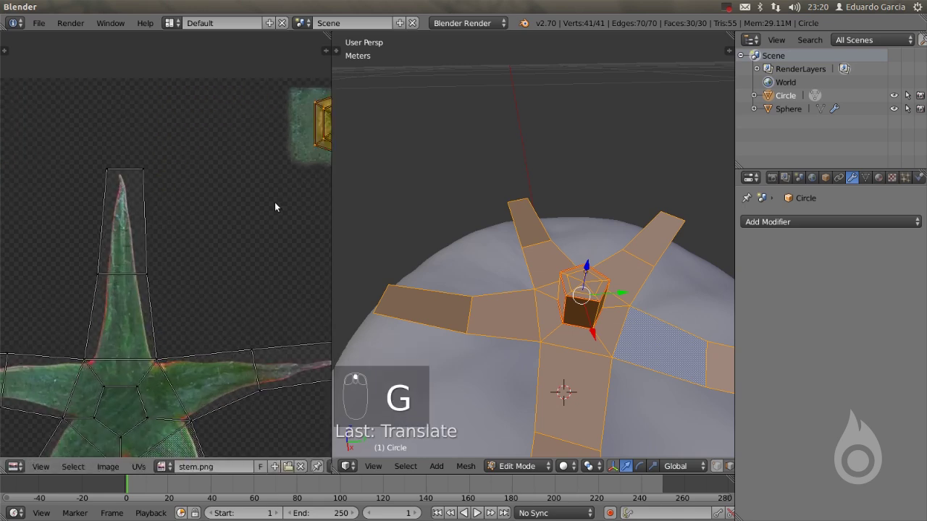
{"action": "middle_click_drag", "start_coordinate": [264, 201], "coordinate": [140, 265]}
{"action": "scroll", "coordinate": [264, 187], "scroll_direction": "up", "scroll_amount": 4}
{"action": "middle_click_drag", "start_coordinate": [217, 202], "coordinate": [114, 291]}
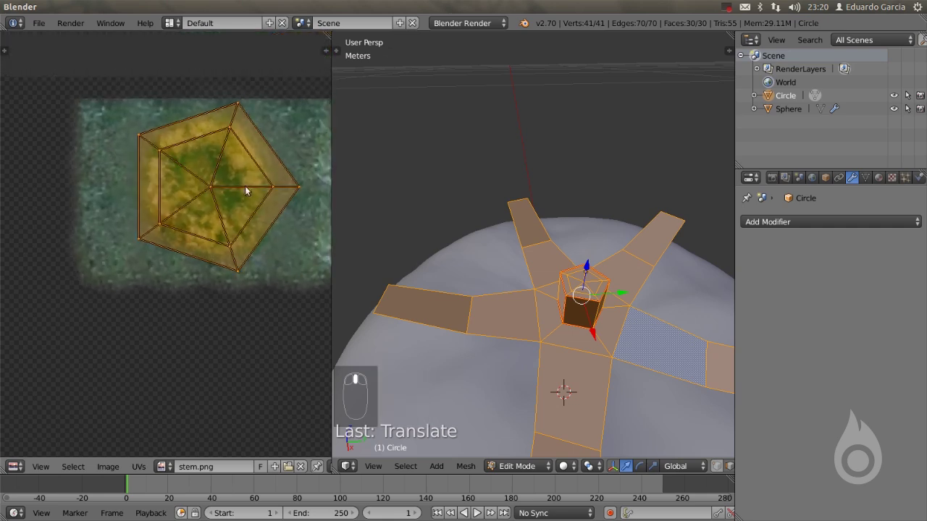
Centre the pentagonal UV island on the yellow-green spot and scale it up slightly to cover the spot
{"action": "key", "text": "g"}
{"action": "left_click", "coordinate": [240, 173]}
{"action": "key", "text": "s"}
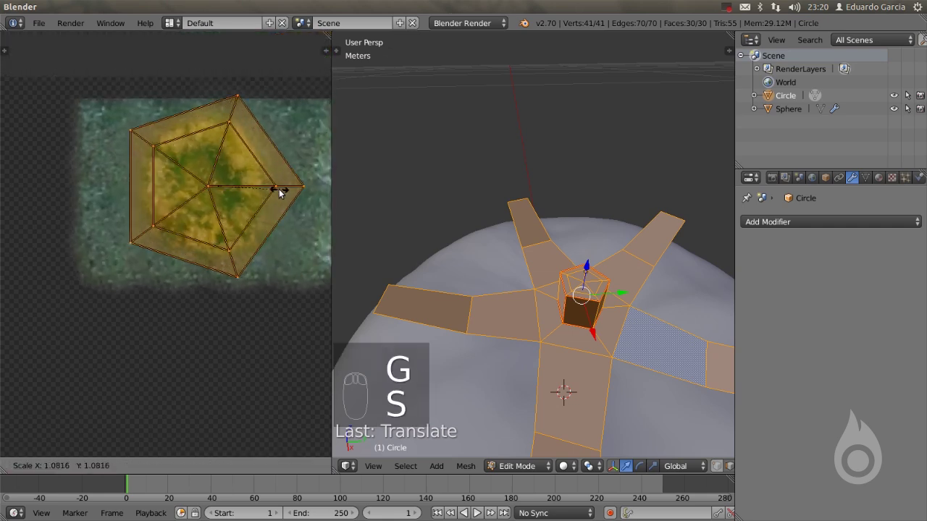
{"action": "left_click", "coordinate": [270, 191]}
{"action": "scroll", "coordinate": [255, 197], "scroll_direction": "down", "scroll_amount": 3}
{"action": "scroll", "coordinate": [253, 231], "scroll_direction": "down", "scroll_amount": 2}
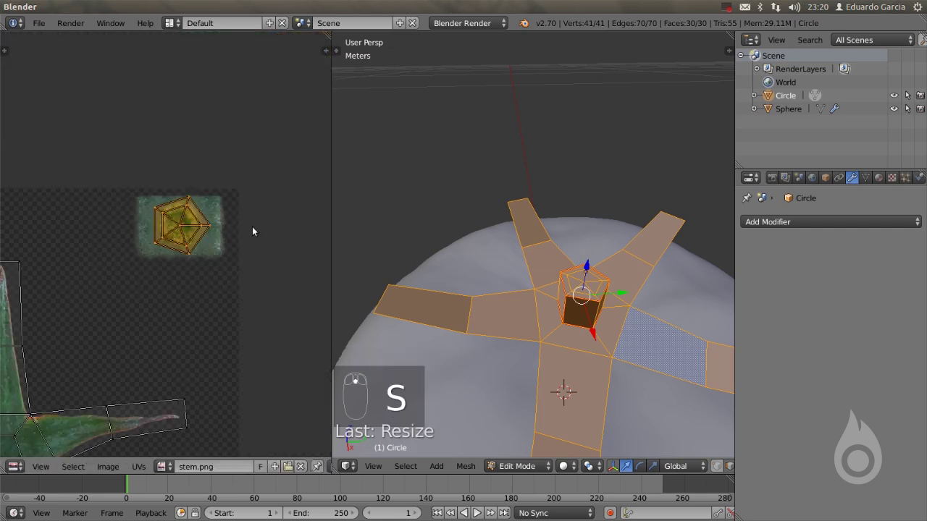
{"action": "scroll", "coordinate": [252, 228], "scroll_direction": "down", "scroll_amount": 2}
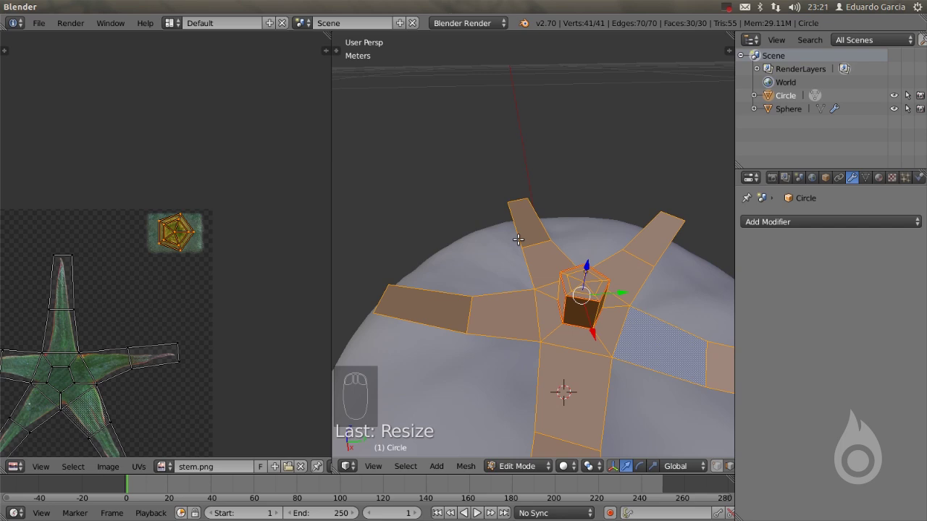
Return the calyx to Object Mode and apply smooth shading to it
{"action": "key", "text": "Tab"}
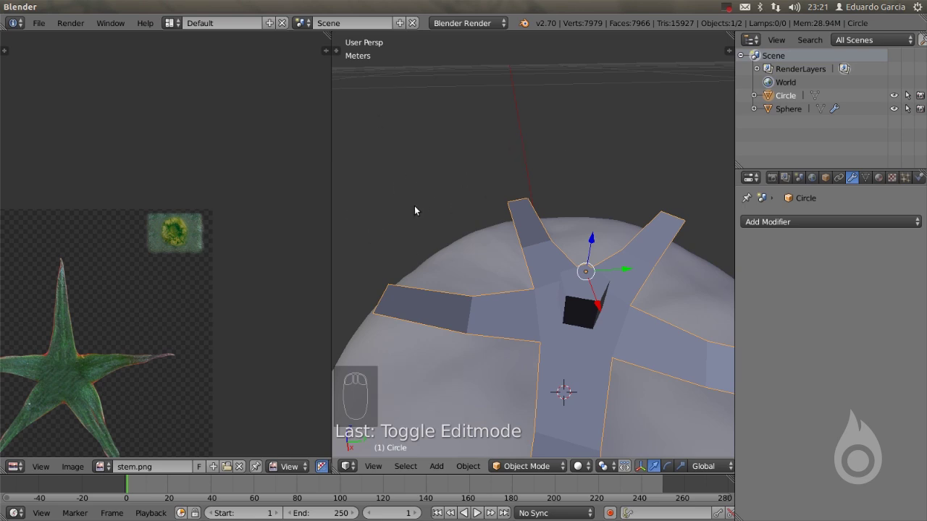
{"action": "key", "text": "t"}
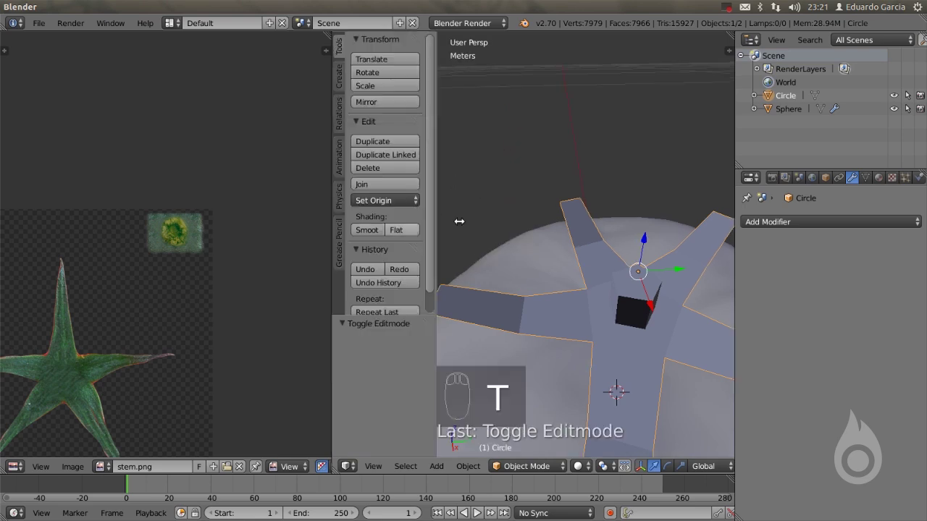
{"action": "left_click", "coordinate": [368, 232]}
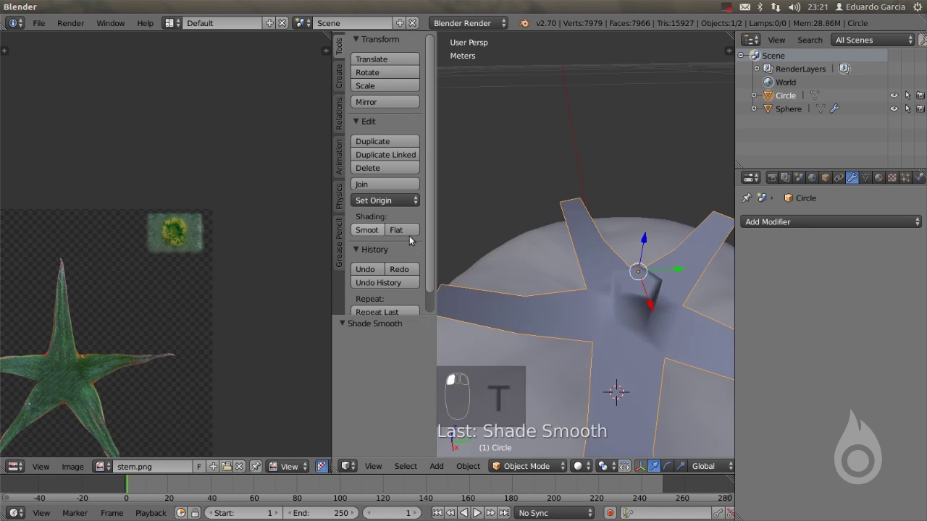
{"action": "key", "text": "t"}
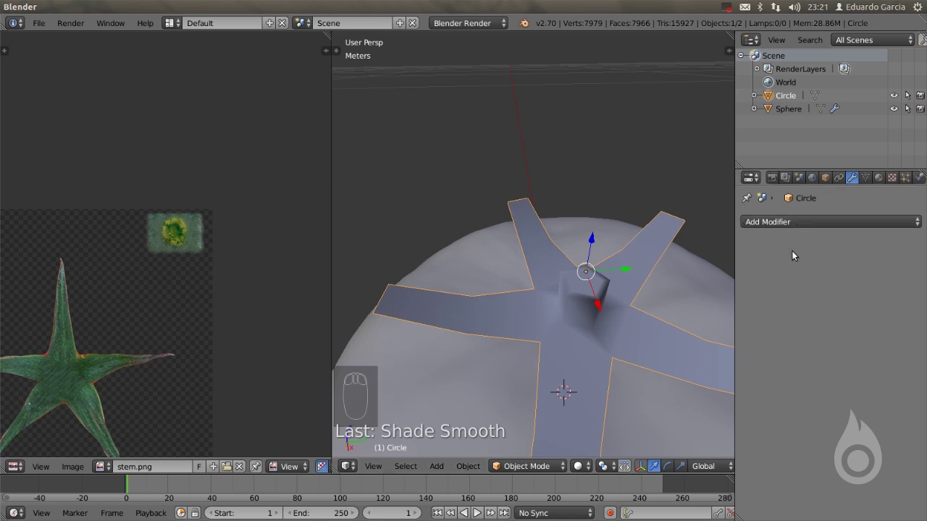
Add a Subdivision Surface modifier to the calyx and set its view subdivisions to 2
{"action": "left_click", "coordinate": [803, 225]}
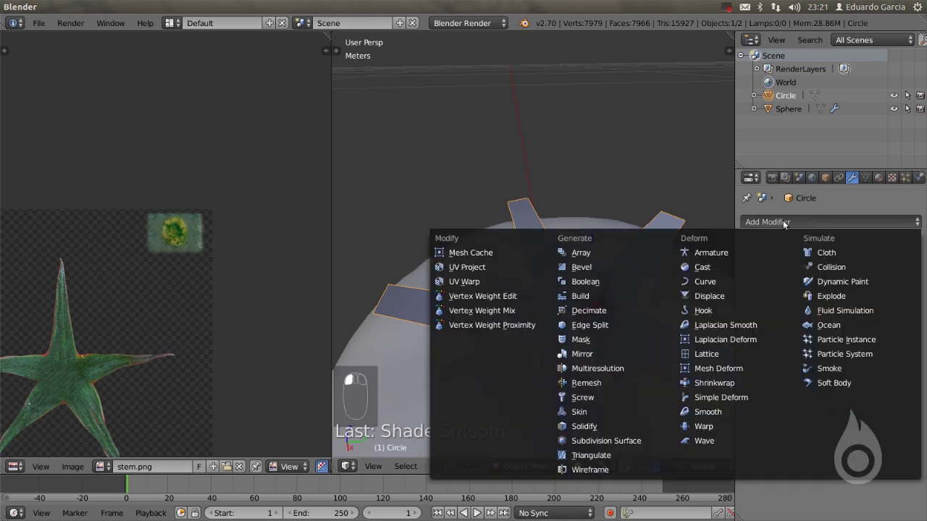
{"action": "left_click", "coordinate": [601, 440]}
{"action": "left_click_drag", "start_coordinate": [782, 317], "coordinate": [789, 319]}
{"action": "scroll", "coordinate": [586, 315], "scroll_direction": "down", "scroll_amount": 5}
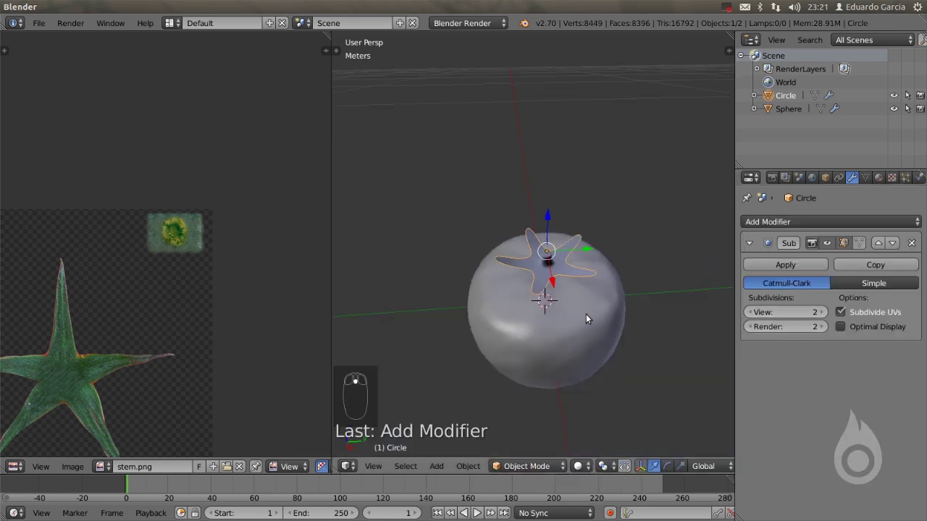
{"action": "scroll", "coordinate": [570, 293], "scroll_direction": "up", "scroll_amount": 3}
{"action": "middle_click_drag", "start_coordinate": [571, 221], "coordinate": [562, 234]}
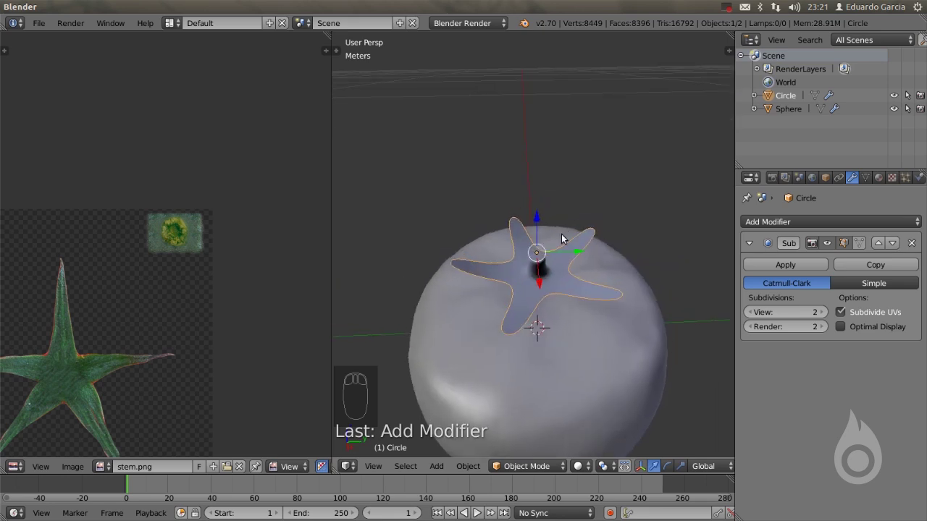
{"action": "scroll", "coordinate": [563, 260], "scroll_direction": "up", "scroll_amount": 2}
{"action": "scroll", "coordinate": [580, 275], "scroll_direction": "up", "scroll_amount": 2}
{"action": "scroll", "coordinate": [582, 281], "scroll_direction": "down", "scroll_amount": 4}
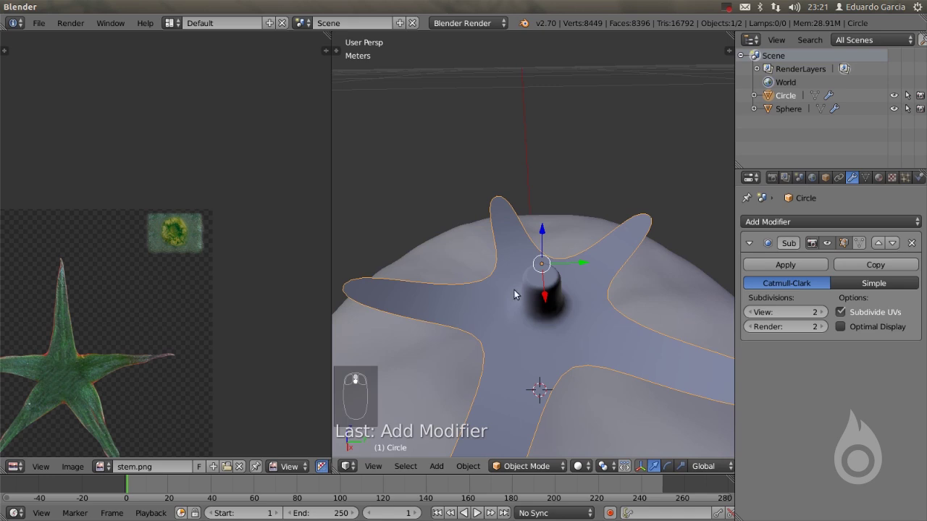
In Edit Mode, select only the five inner triangular faces of the stem's top and lower them slightly along Z to form a recess
{"action": "key", "text": "Tab"}
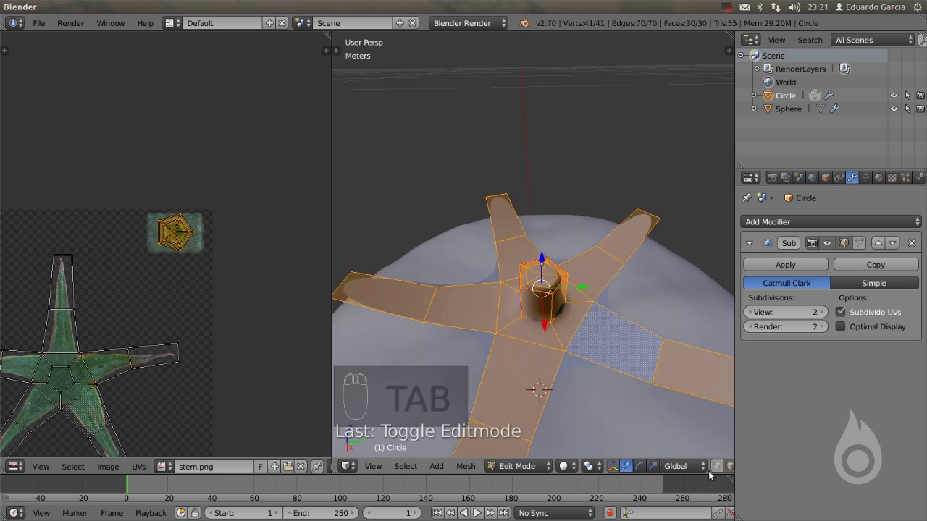
{"action": "scroll", "coordinate": [719, 467], "scroll_direction": "down", "scroll_amount": 2}
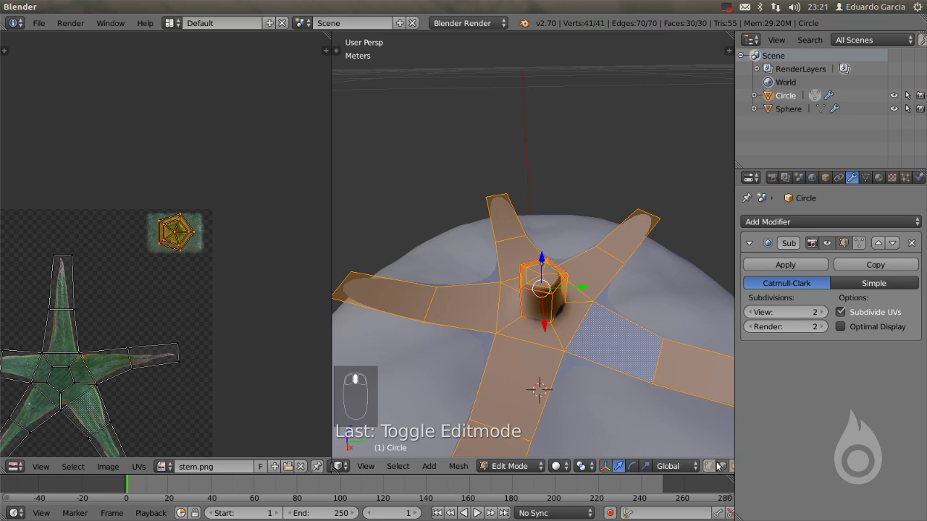
{"action": "scroll", "coordinate": [651, 467], "scroll_direction": "down", "scroll_amount": 5}
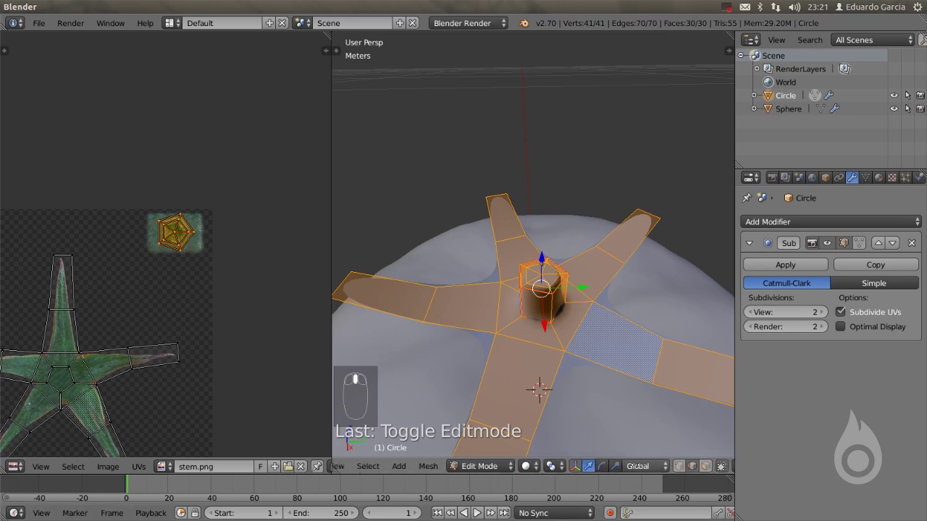
{"action": "scroll", "coordinate": [652, 463], "scroll_direction": "up", "scroll_amount": 6}
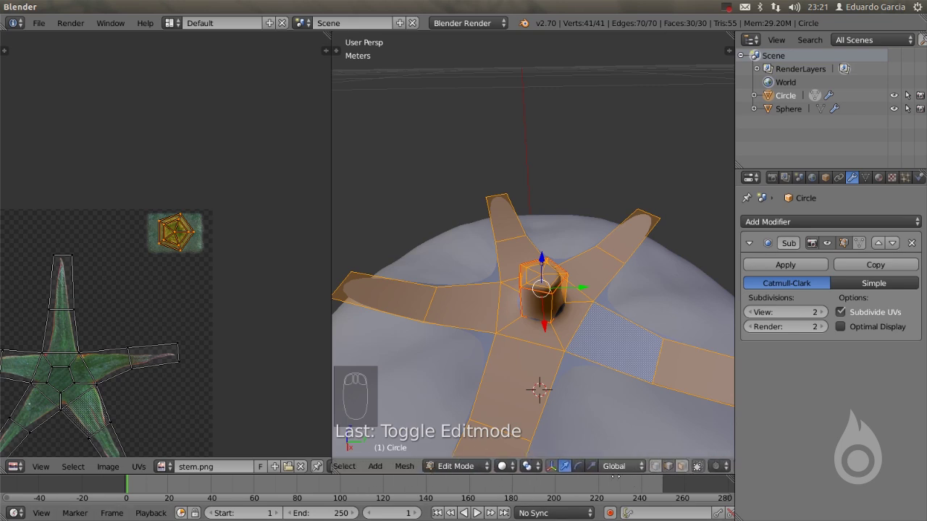
{"action": "scroll", "coordinate": [668, 476], "scroll_direction": "down", "scroll_amount": 10}
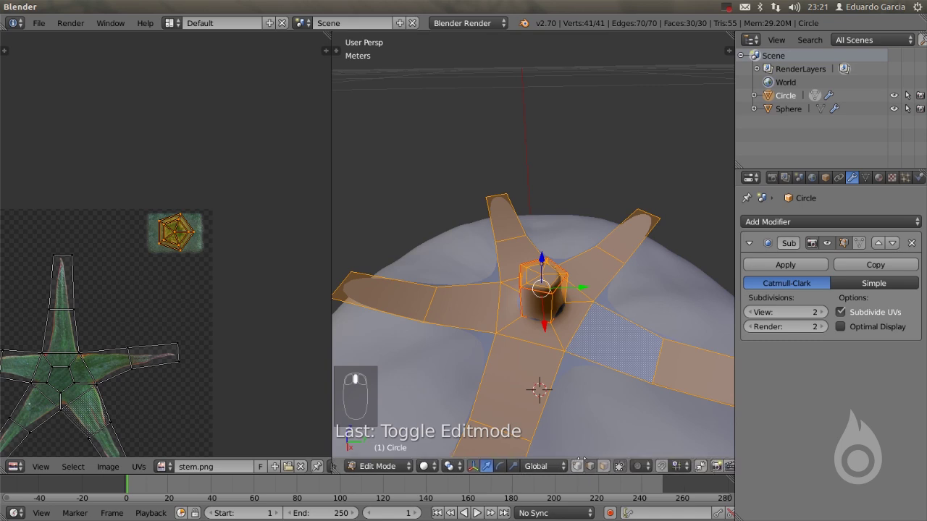
{"action": "left_click", "coordinate": [578, 468]}
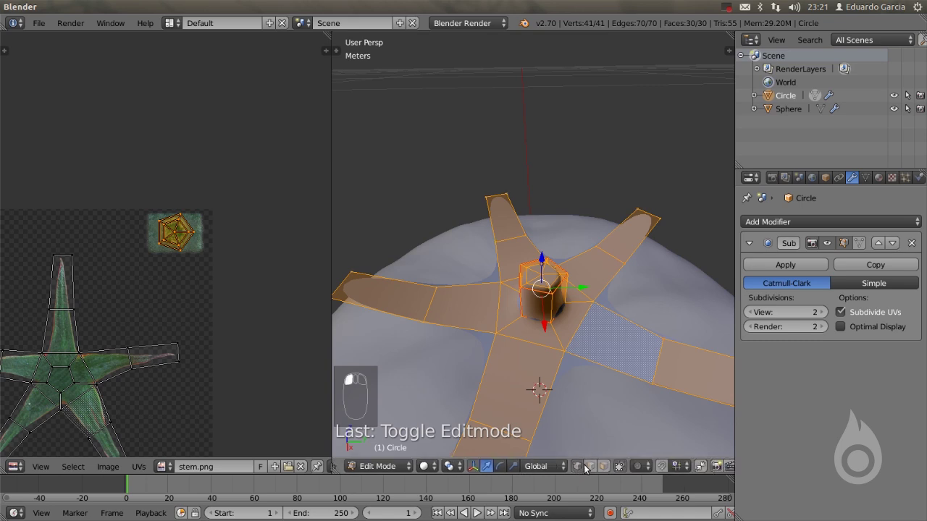
{"action": "scroll", "coordinate": [549, 265], "scroll_direction": "up", "scroll_amount": 5}
{"action": "scroll", "coordinate": [548, 264], "scroll_direction": "down", "scroll_amount": 5}
{"action": "key", "text": "a"}
{"action": "right_click", "coordinate": [531, 276]}
{"action": "right_click", "coordinate": [528, 269], "text": "shift"}
{"action": "right_click", "coordinate": [544, 266], "text": "shift"}
{"action": "right_click", "coordinate": [559, 271], "text": "shift"}
{"action": "right_click", "coordinate": [543, 274], "text": "shift"}
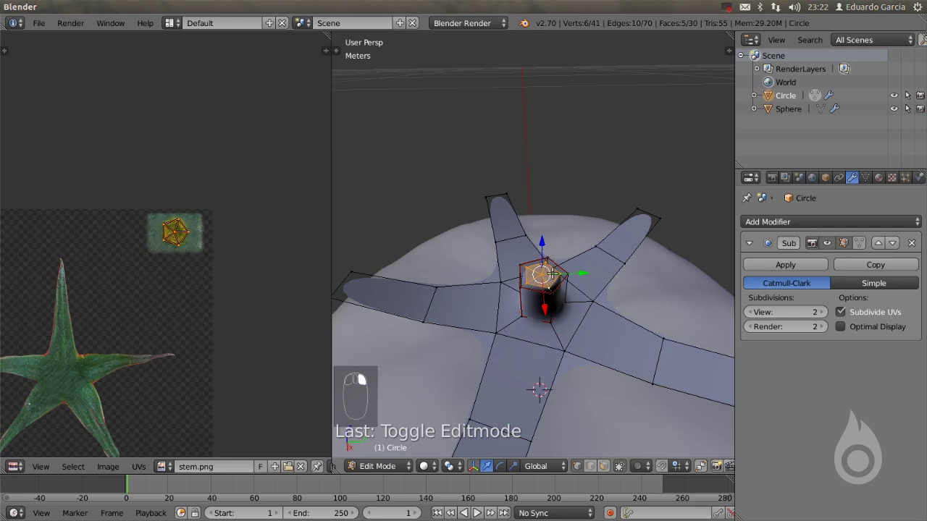
{"action": "left_click_drag", "start_coordinate": [542, 244], "coordinate": [541, 258]}
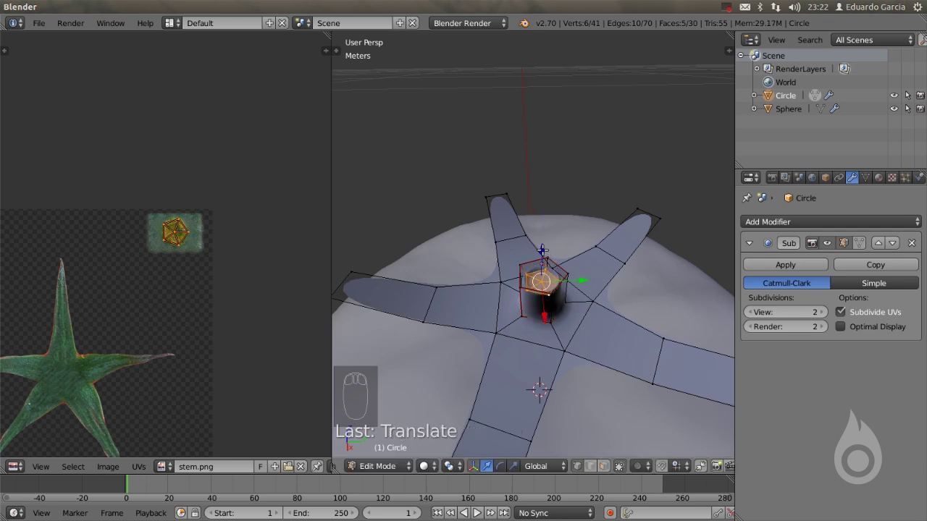
Return the calyx to Object Mode and add a camera at the scene origin
{"action": "key", "text": "Tab"}
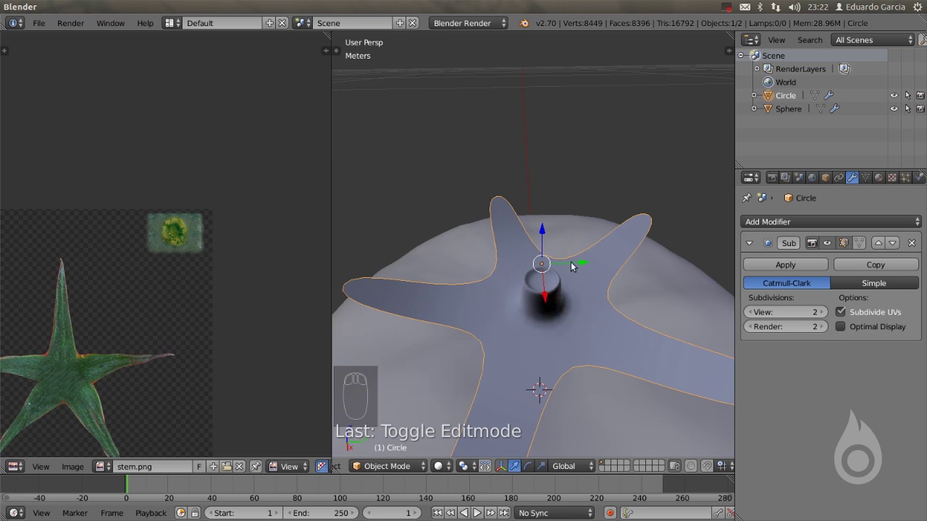
{"action": "scroll", "coordinate": [598, 215], "scroll_direction": "down", "scroll_amount": 8}
{"action": "middle_click_drag", "start_coordinate": [591, 255], "coordinate": [652, 268]}
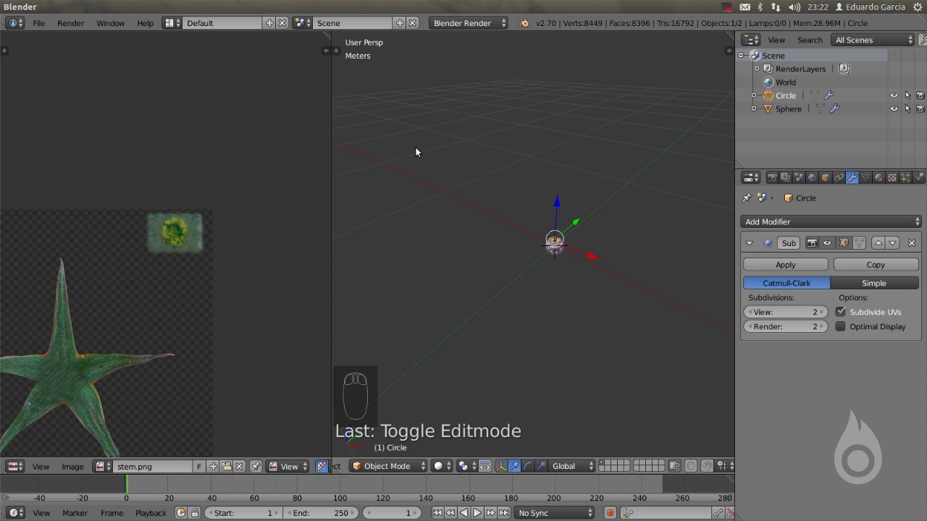
{"action": "key", "text": "shift+a"}
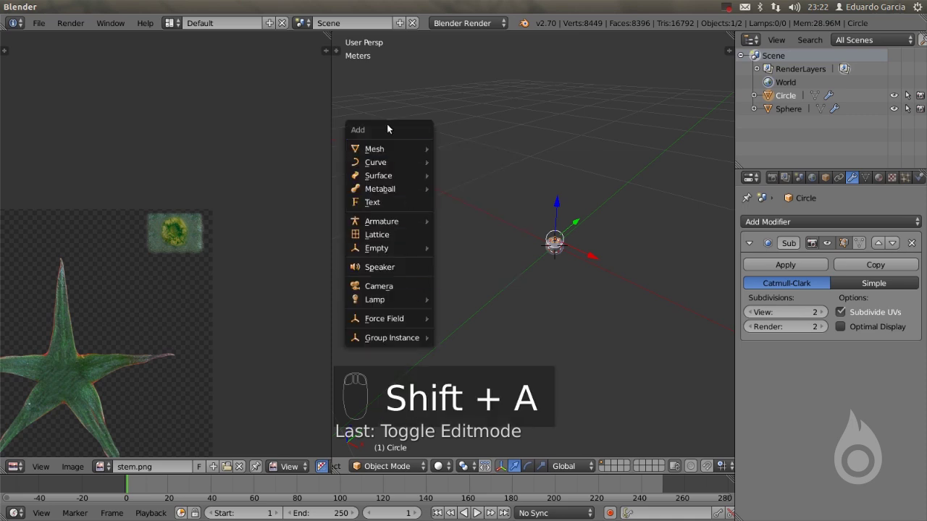
{"action": "left_click", "coordinate": [381, 287]}
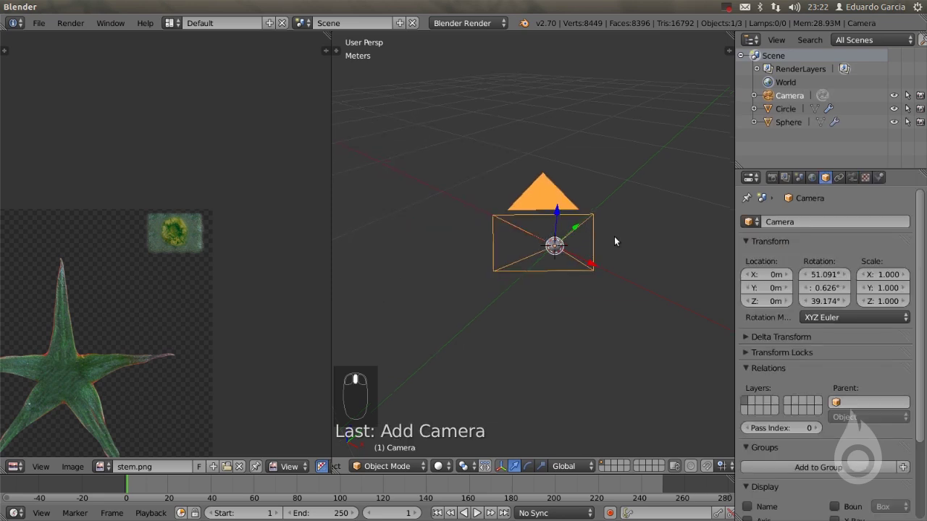
Set the camera's rotation to X 90°, Y 0° and Z 0°
{"action": "middle_click_drag", "start_coordinate": [614, 236], "coordinate": [562, 254]}
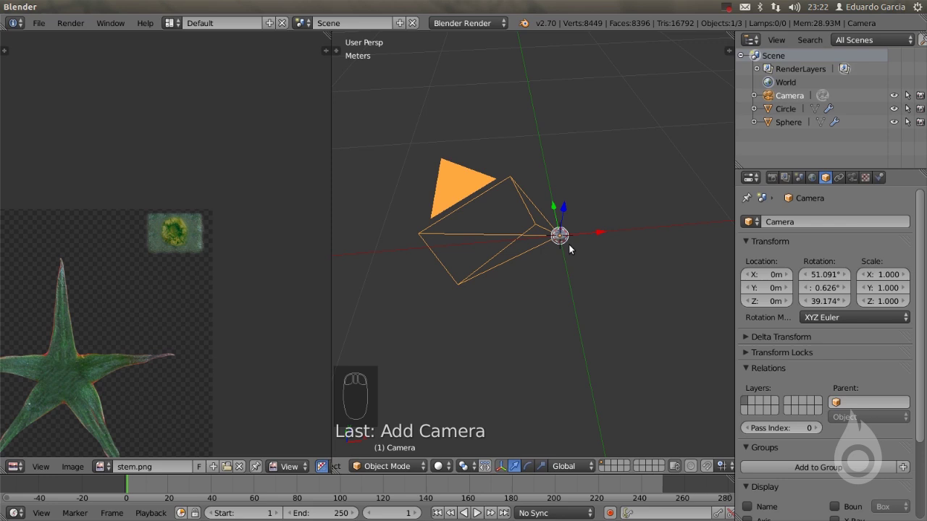
{"action": "key", "text": "n"}
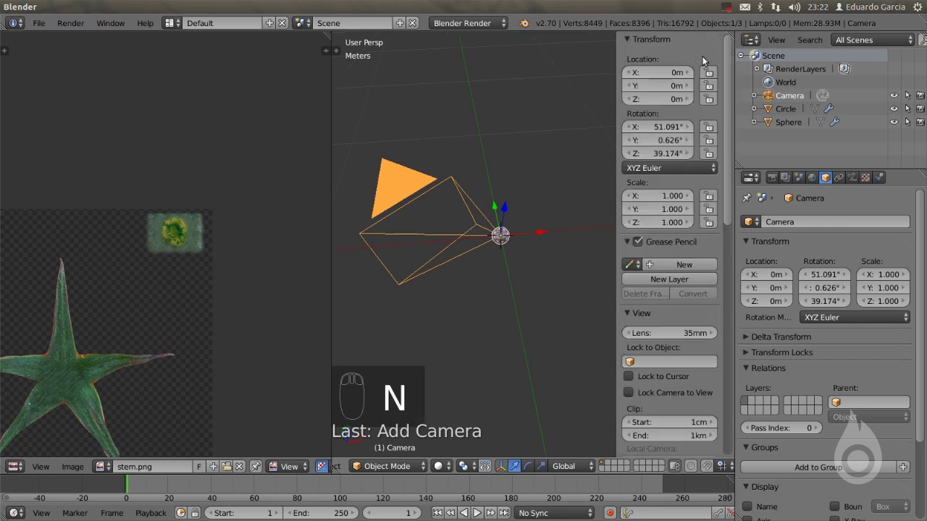
{"action": "left_click", "coordinate": [664, 128]}
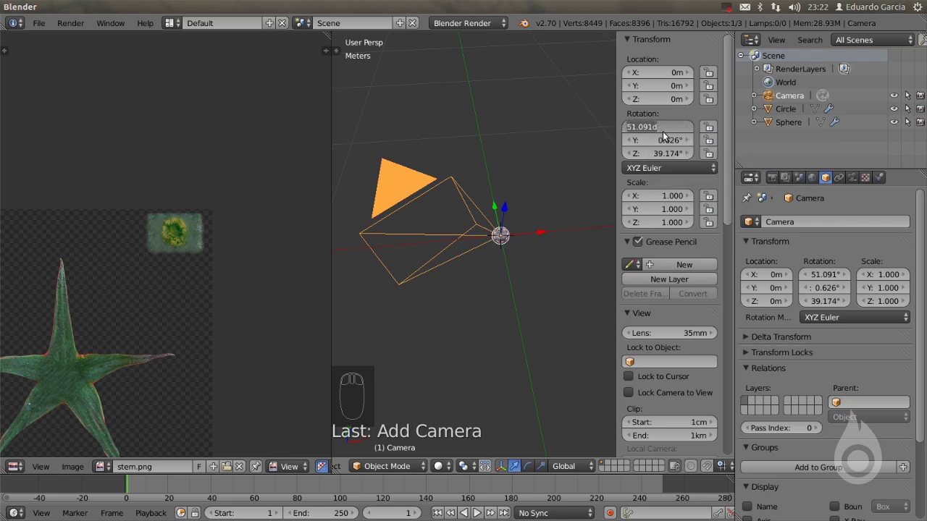
{"action": "type", "text": "90"}
{"action": "key", "text": "Return"}
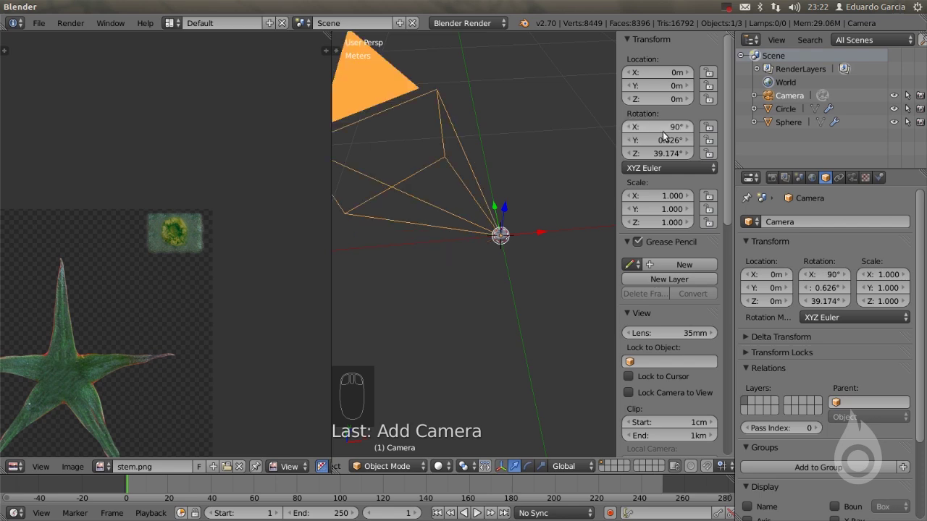
{"action": "left_click", "coordinate": [662, 140]}
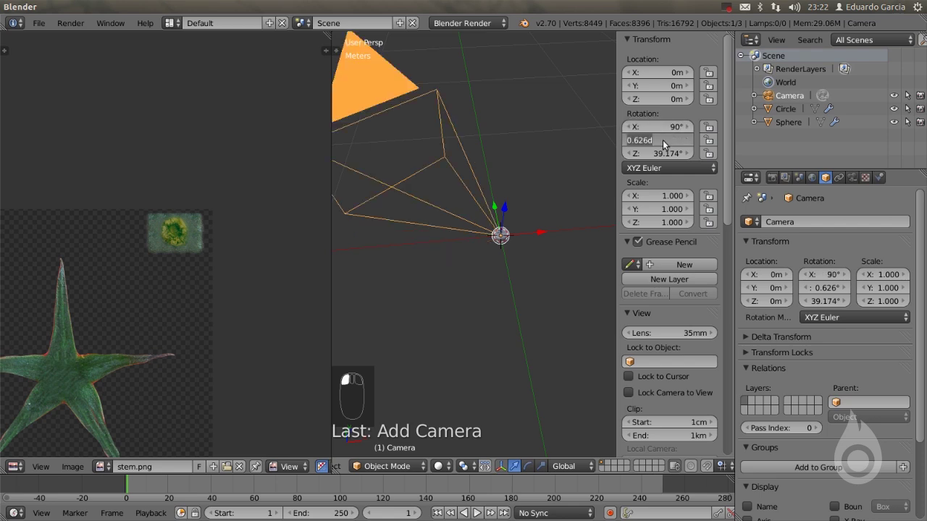
{"action": "type", "text": "0"}
{"action": "key", "text": "Return"}
{"action": "left_click", "coordinate": [663, 153]}
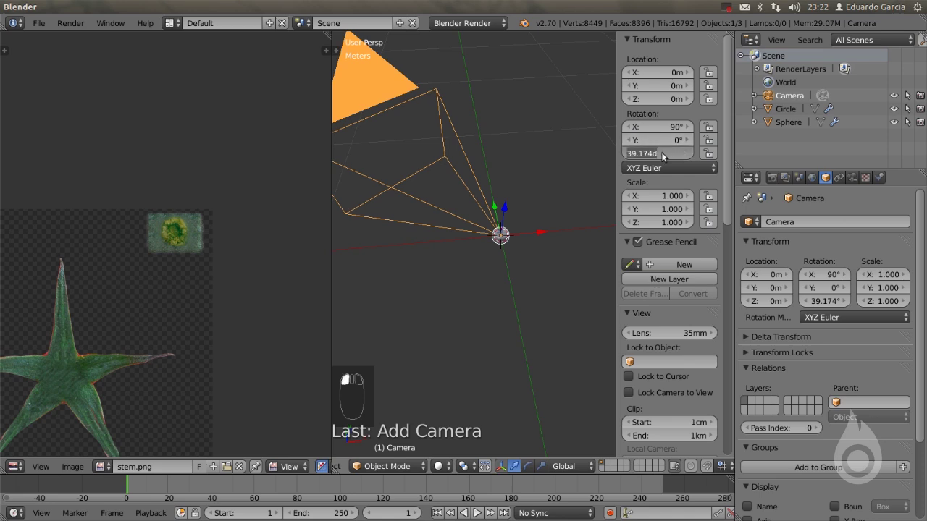
{"action": "type", "text": "0"}
{"action": "key", "text": "Return"}
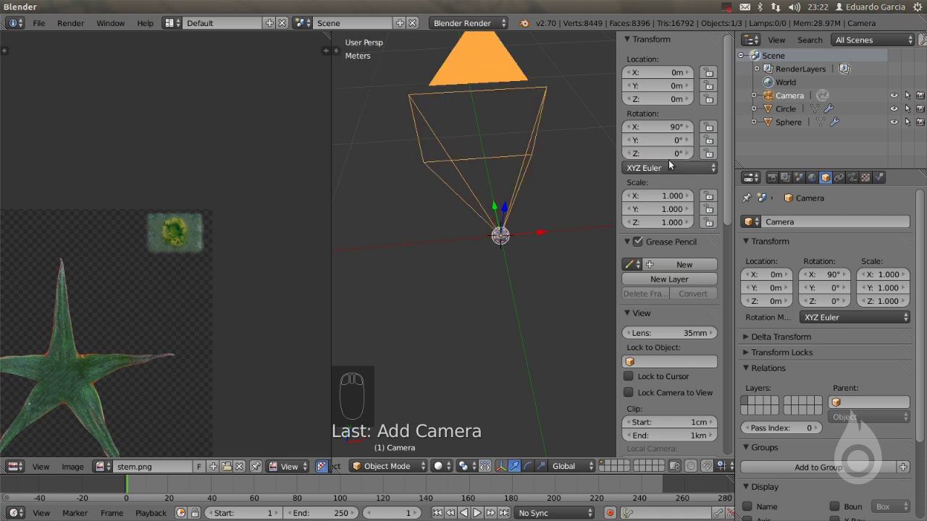
Move the camera back along Y to about -45 cm and look through it at the tomato
{"action": "middle_click_drag", "start_coordinate": [470, 254], "coordinate": [431, 241]}
{"action": "middle_click_drag", "start_coordinate": [398, 425], "coordinate": [525, 241]}
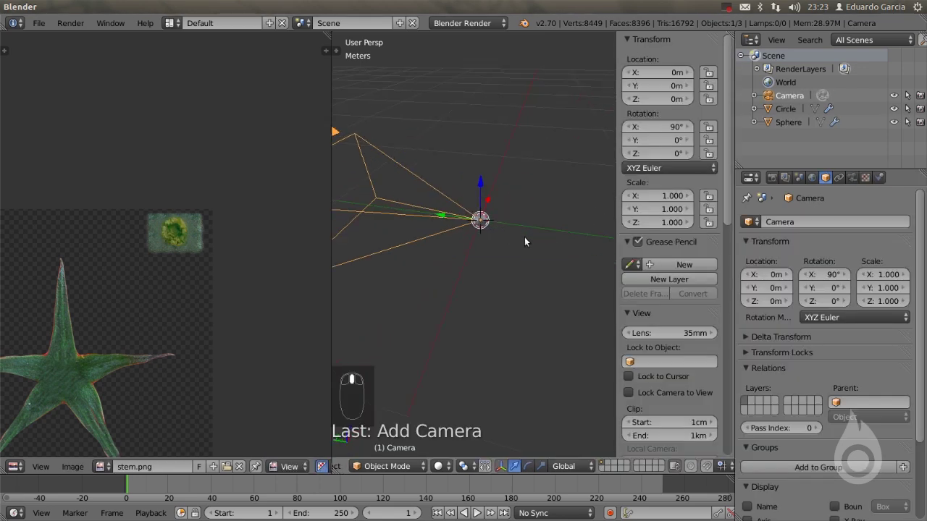
{"action": "left_click_drag", "start_coordinate": [443, 222], "coordinate": [513, 241]}
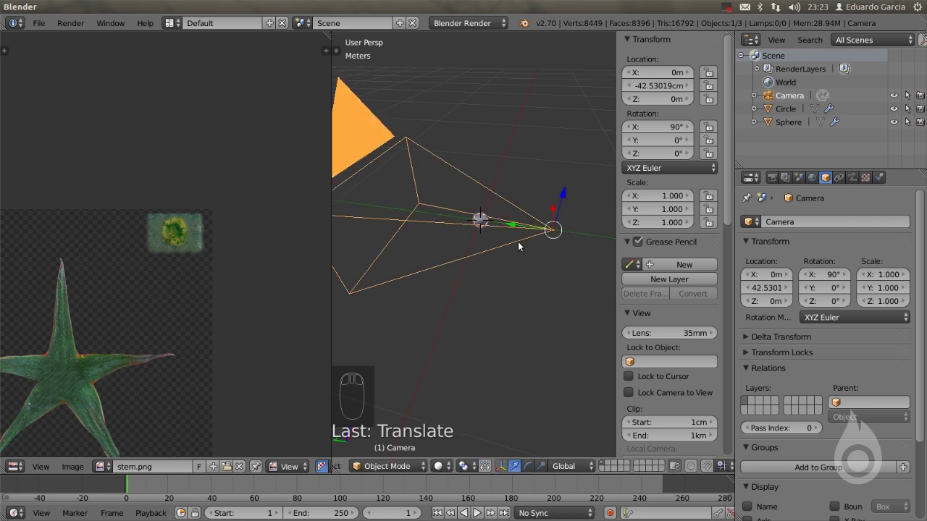
{"action": "left_click_drag", "start_coordinate": [513, 228], "coordinate": [517, 228]}
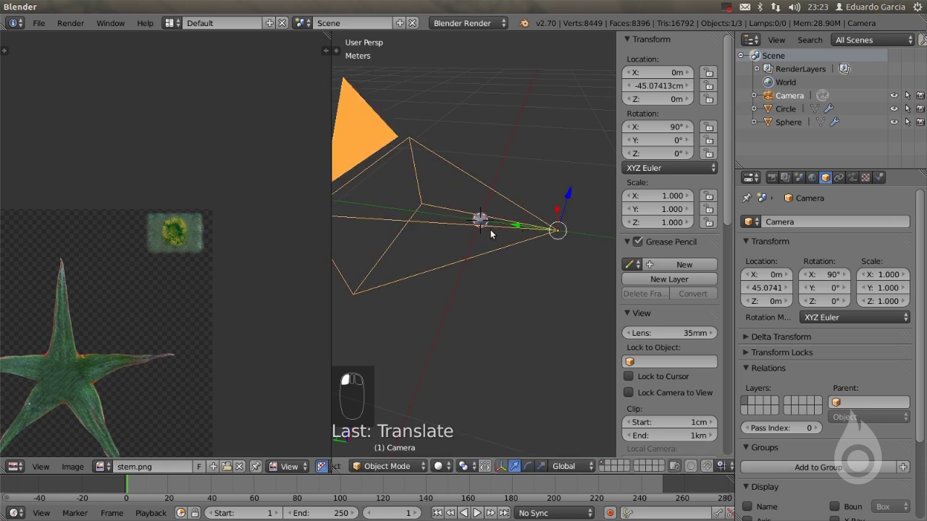
{"action": "key", "text": "KP_0"}
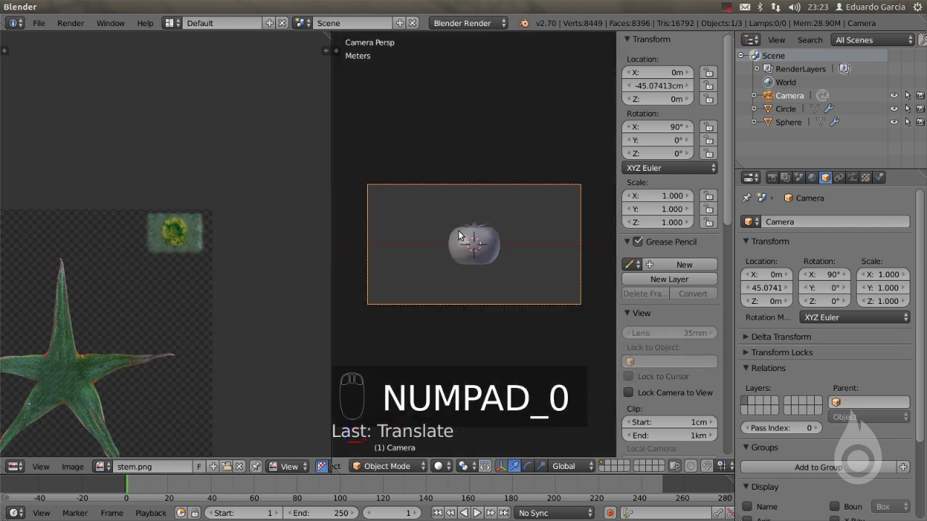
{"action": "left_click", "coordinate": [649, 88]}
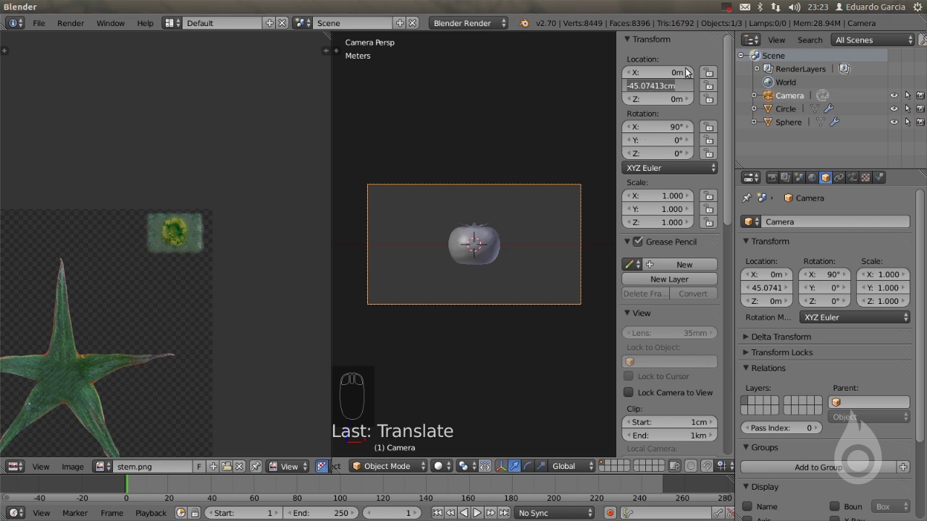
{"action": "left_click", "coordinate": [708, 58]}
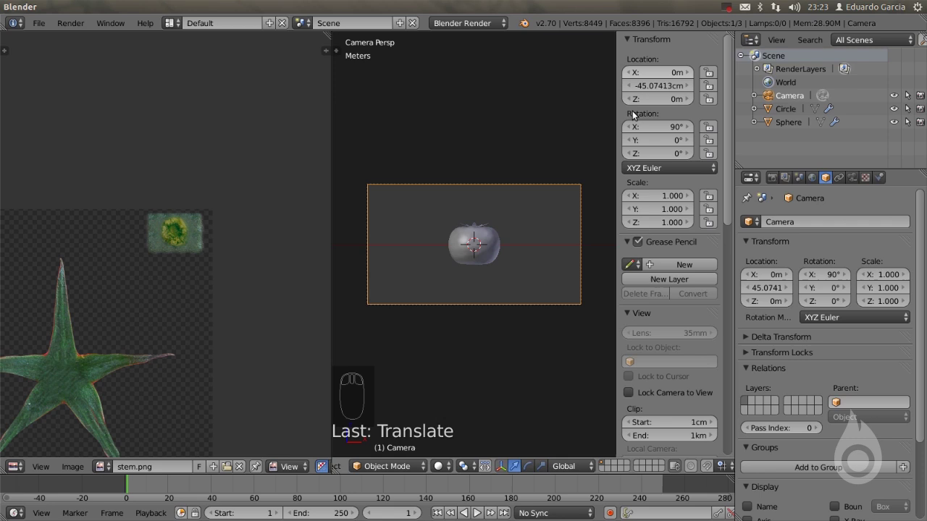
{"action": "left_click", "coordinate": [479, 250]}
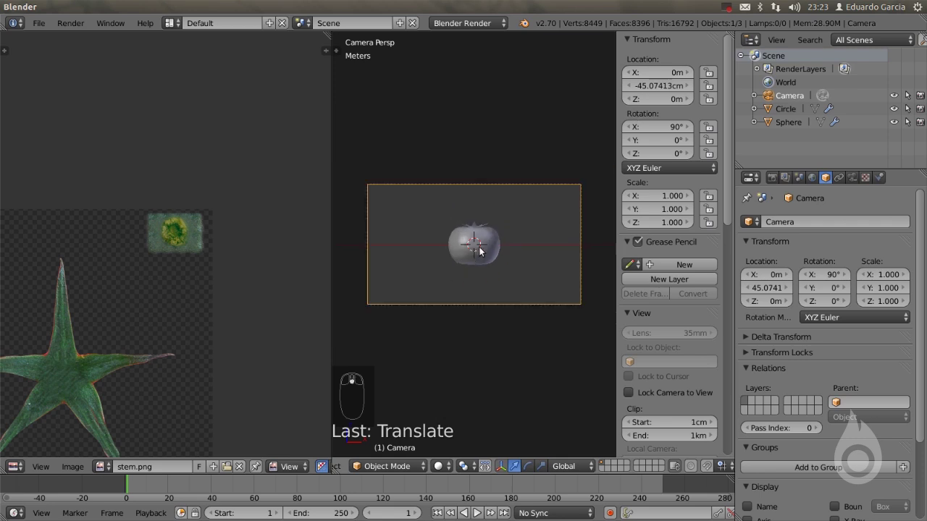
Change the UV/Image Editor area to a 3D View and collapse its tool shelf and properties region
{"action": "left_click", "coordinate": [24, 468]}
{"action": "left_click", "coordinate": [41, 451]}
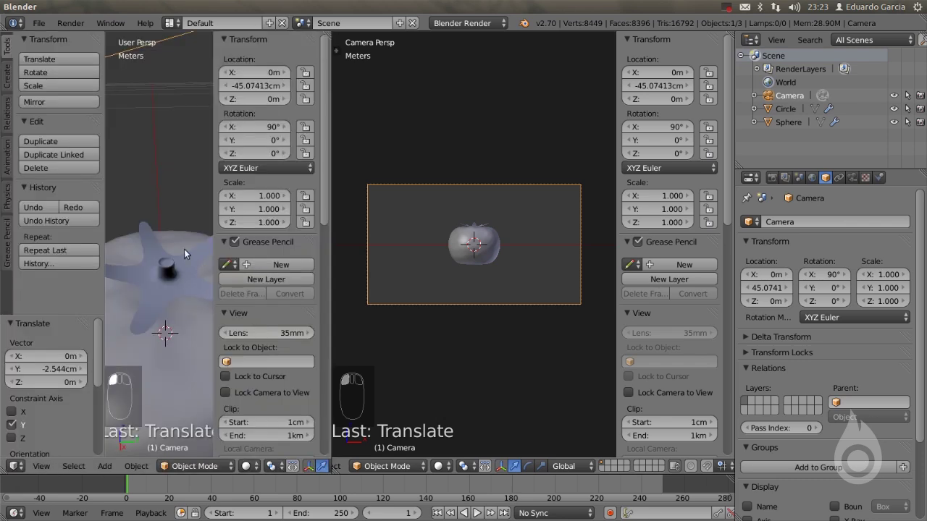
{"action": "left_click_drag", "start_coordinate": [105, 272], "coordinate": [10, 258]}
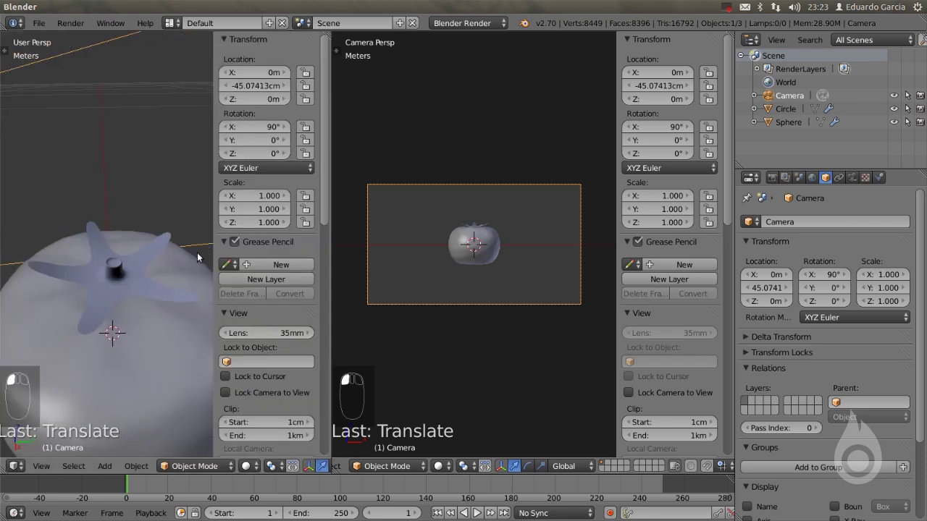
{"action": "left_click_drag", "start_coordinate": [215, 252], "coordinate": [296, 256]}
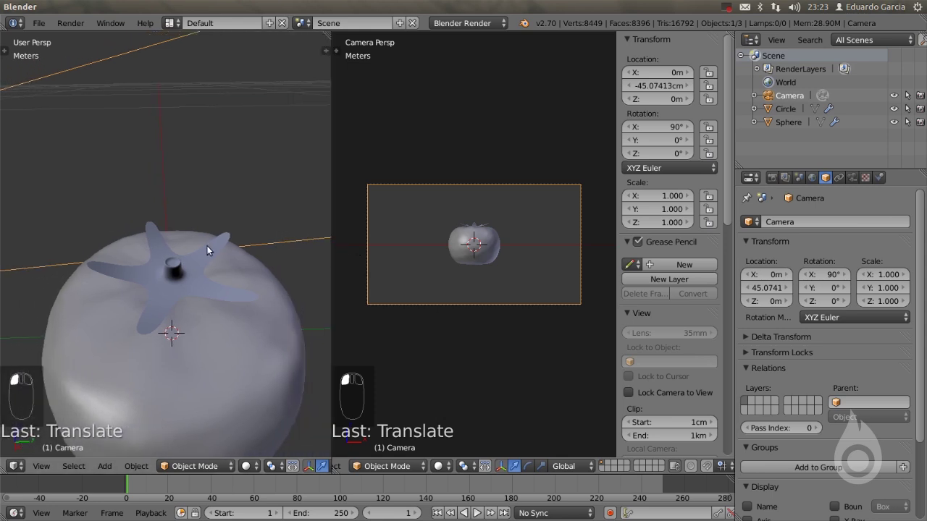
Add a mesh plane at the scene origin in the new 3D View
{"action": "scroll", "coordinate": [204, 247], "scroll_direction": "down", "scroll_amount": 6}
{"action": "scroll", "coordinate": [204, 248], "scroll_direction": "down", "scroll_amount": 3}
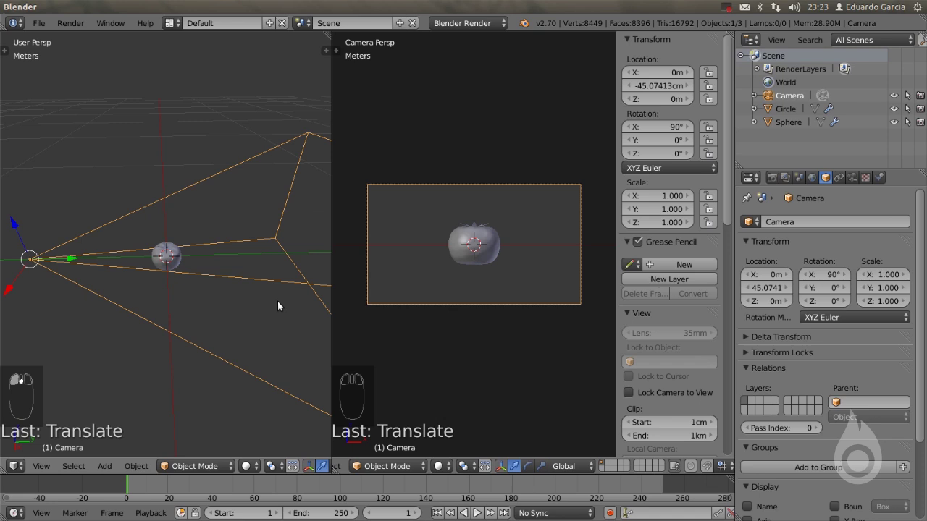
{"action": "middle_click_drag", "start_coordinate": [277, 301], "coordinate": [154, 236]}
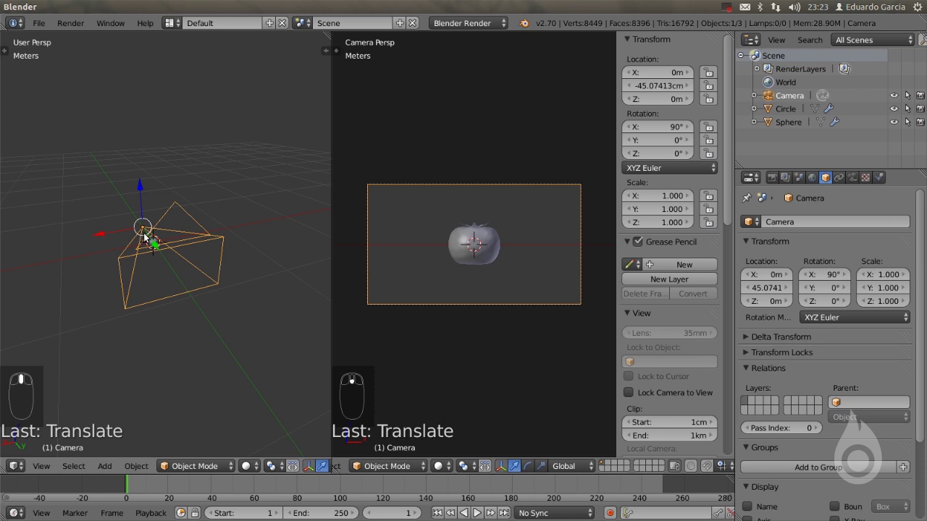
{"action": "key", "text": "shift+a"}
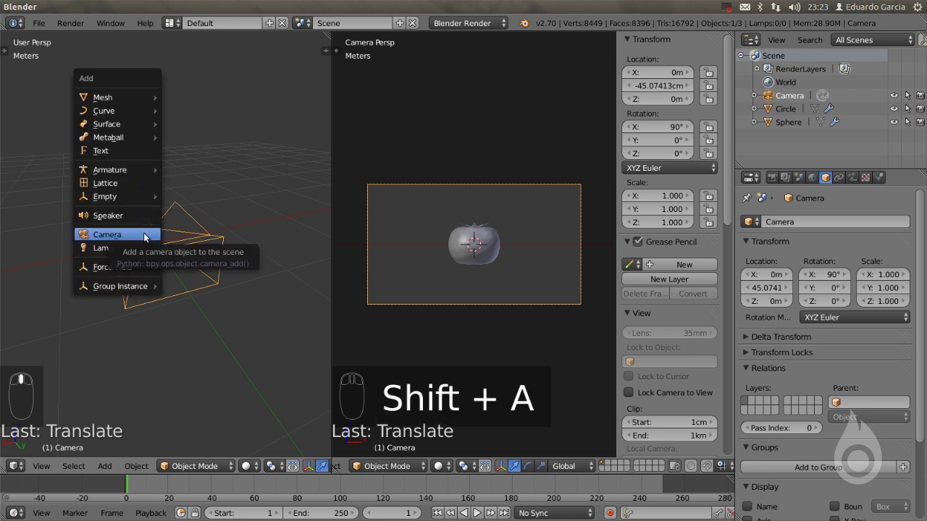
{"action": "mouse_move", "coordinate": [120, 105]}
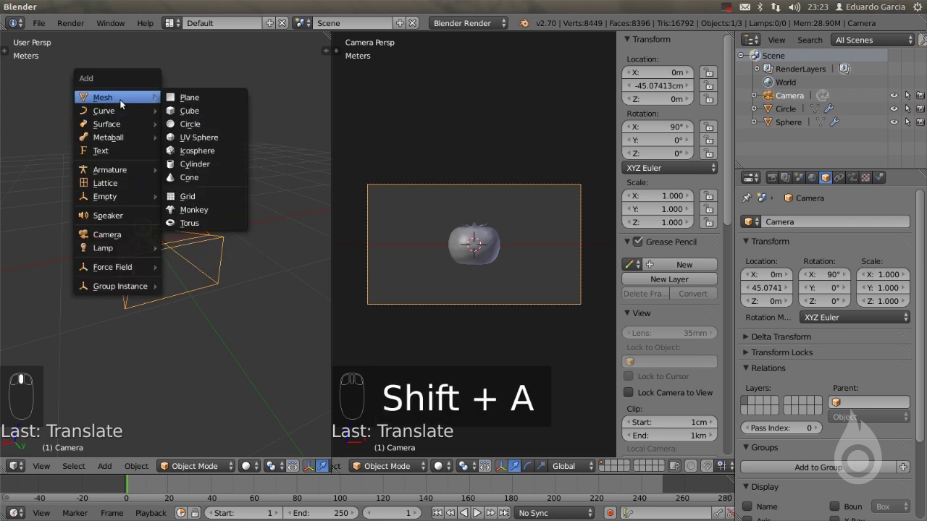
{"action": "left_click", "coordinate": [181, 97]}
Scale the plane down to about 65 cm square and raise it along Z to about 54 cm
{"action": "scroll", "coordinate": [270, 276], "scroll_direction": "down", "scroll_amount": 2}
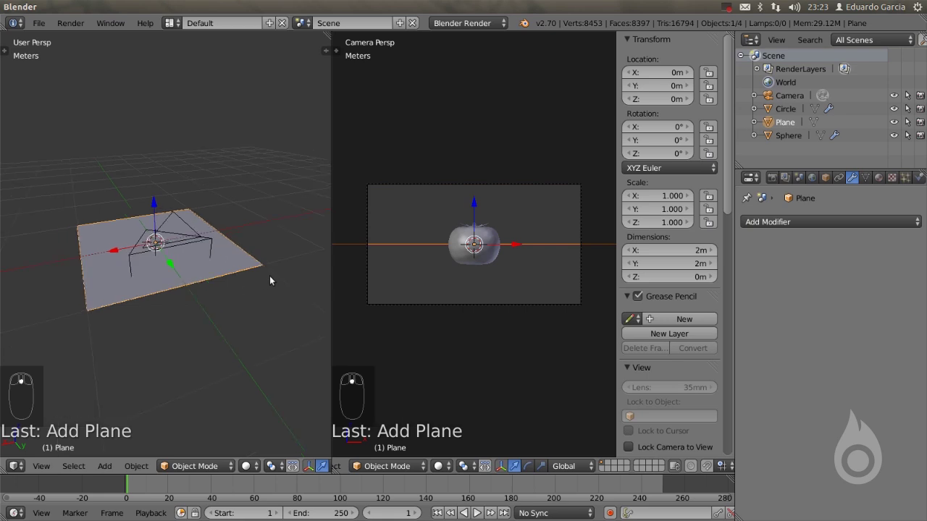
{"action": "key", "text": "s"}
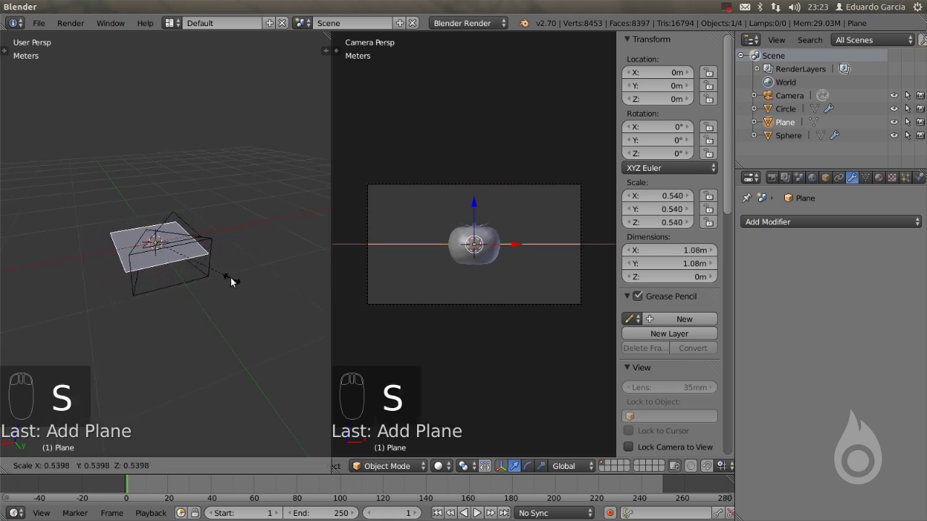
{"action": "left_click", "coordinate": [231, 278]}
{"action": "middle_click_drag", "start_coordinate": [250, 258], "coordinate": [311, 268]}
{"action": "key", "text": "s"}
{"action": "left_click", "coordinate": [238, 251]}
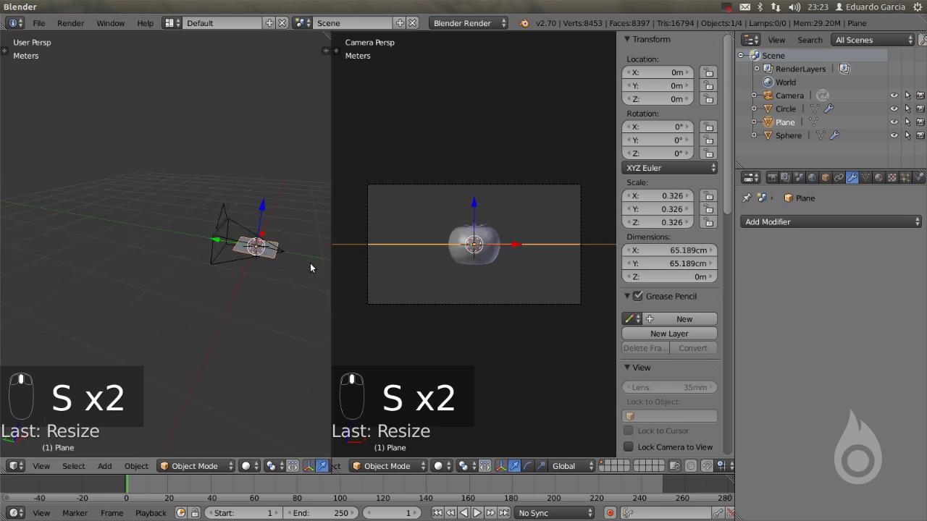
{"action": "key", "text": "g"}
{"action": "key", "text": "z"}
{"action": "left_click", "coordinate": [256, 287]}
Select the camera and scale its displayed size down to about 0.24
{"action": "middle_click_drag", "start_coordinate": [257, 286], "coordinate": [276, 283]}
{"action": "right_click", "coordinate": [276, 280]}
{"action": "key", "text": "s"}
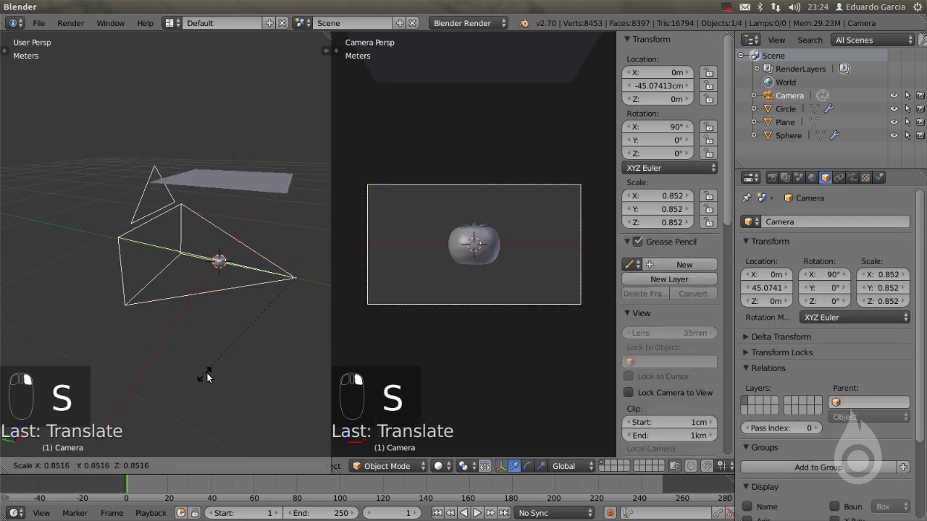
{"action": "left_click", "coordinate": [304, 313]}
{"action": "key", "text": "s"}
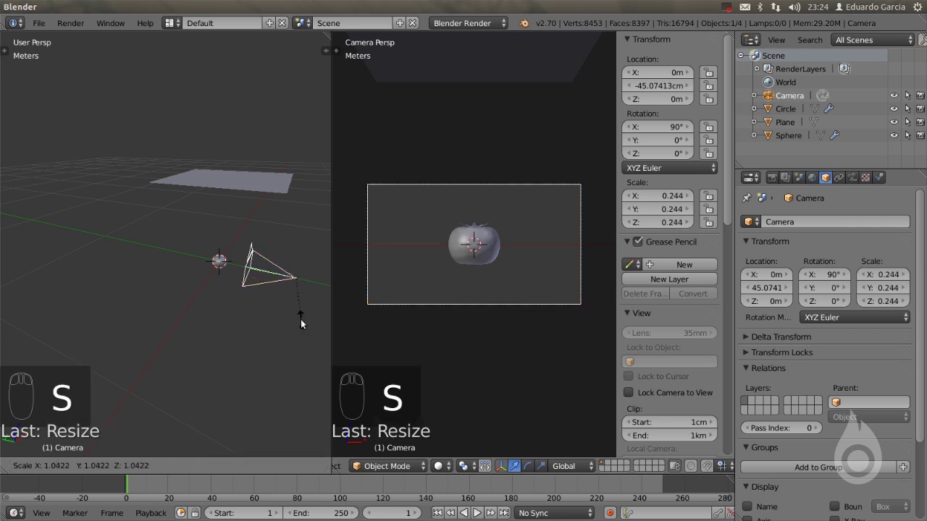
{"action": "left_click", "coordinate": [302, 317]}
Select the plane above the tomato, shrink it to about 34 cm square and lower it along Z to about 41 cm
{"action": "right_click", "coordinate": [250, 181]}
{"action": "middle_click_drag", "start_coordinate": [242, 204], "coordinate": [316, 335]}
{"action": "key", "text": "s"}
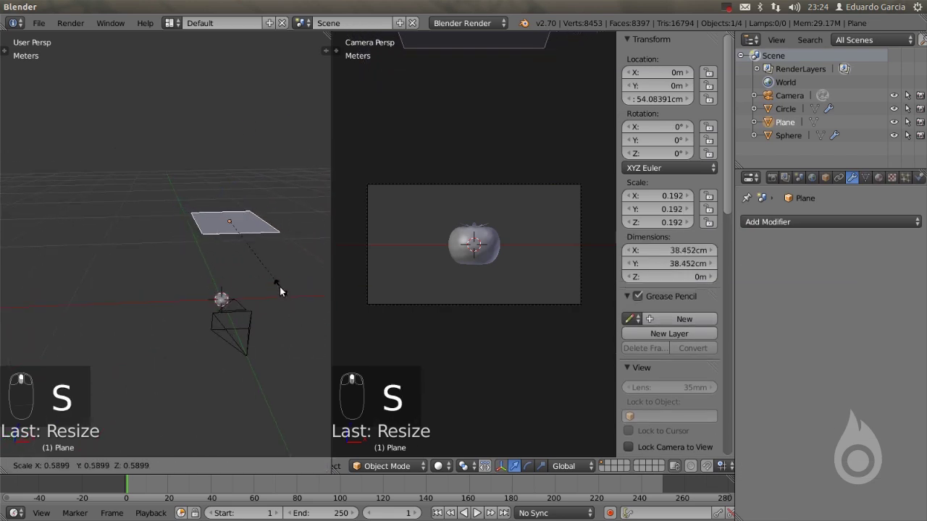
{"action": "left_click", "coordinate": [276, 283]}
{"action": "mouse_move", "coordinate": [237, 193]}
{"action": "left_mouse_down"}
{"action": "mouse_move", "coordinate": [234, 185]}
{"action": "mouse_move", "coordinate": [233, 204]}
{"action": "left_mouse_up"}
{"action": "key", "text": "s"}
{"action": "left_click", "coordinate": [287, 337]}
{"action": "middle_click_drag", "start_coordinate": [270, 327], "coordinate": [235, 316]}
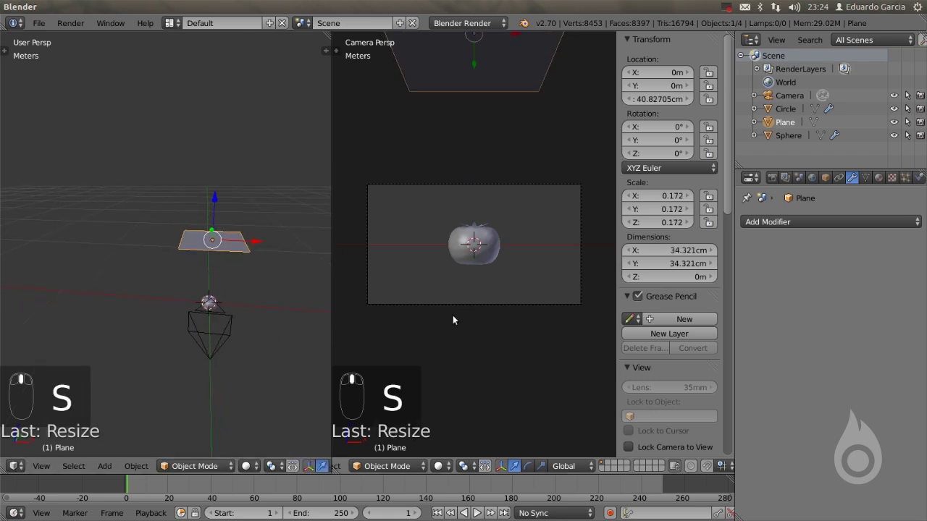
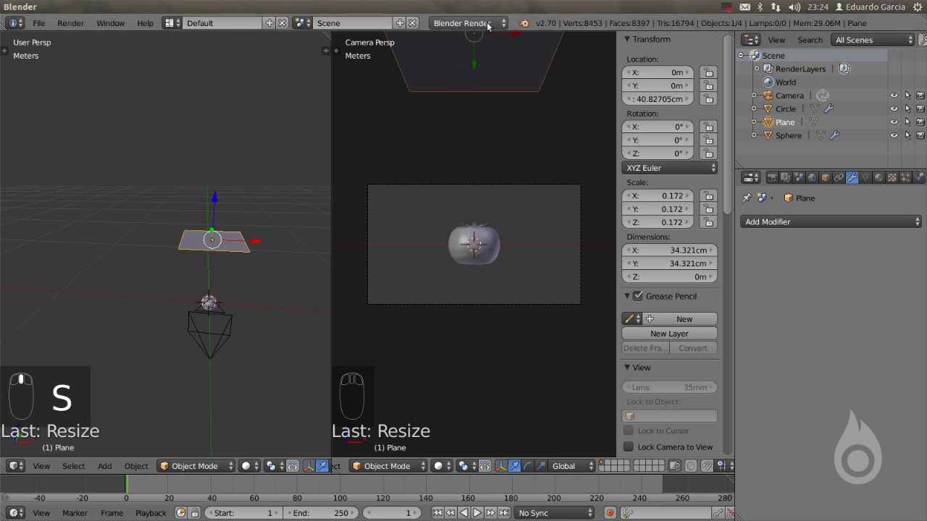
Switch the scene's render engine to Cycles Render
{"action": "left_click", "coordinate": [453, 26]}
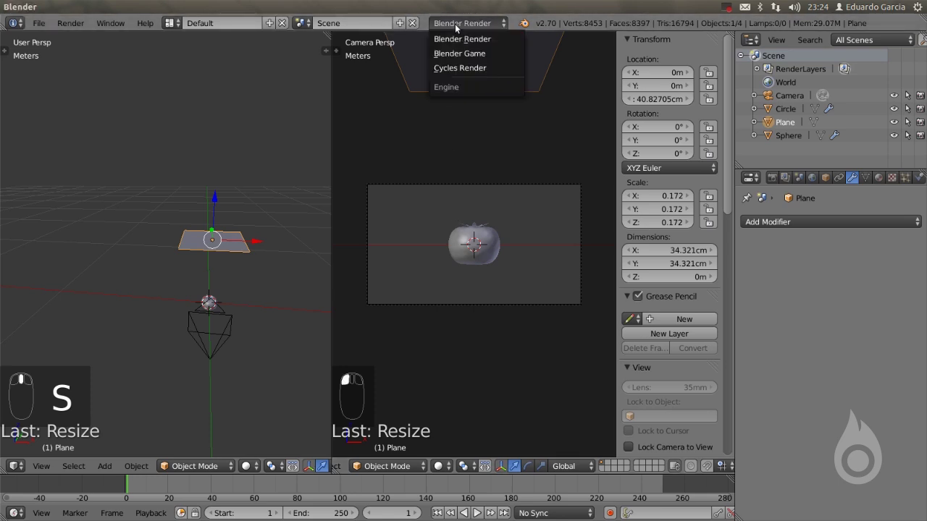
{"action": "left_click", "coordinate": [444, 68]}
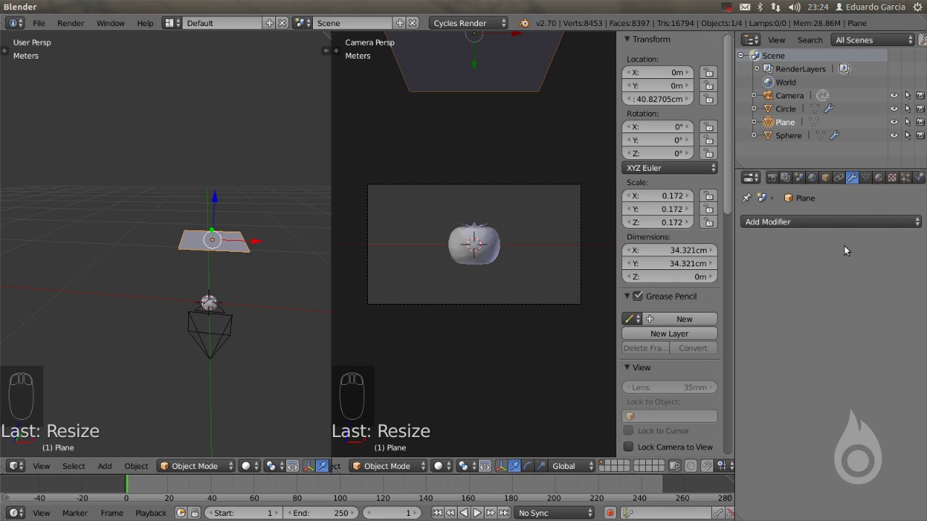
Create a new material on the overhead plane and name it luz
{"action": "left_click", "coordinate": [878, 178]}
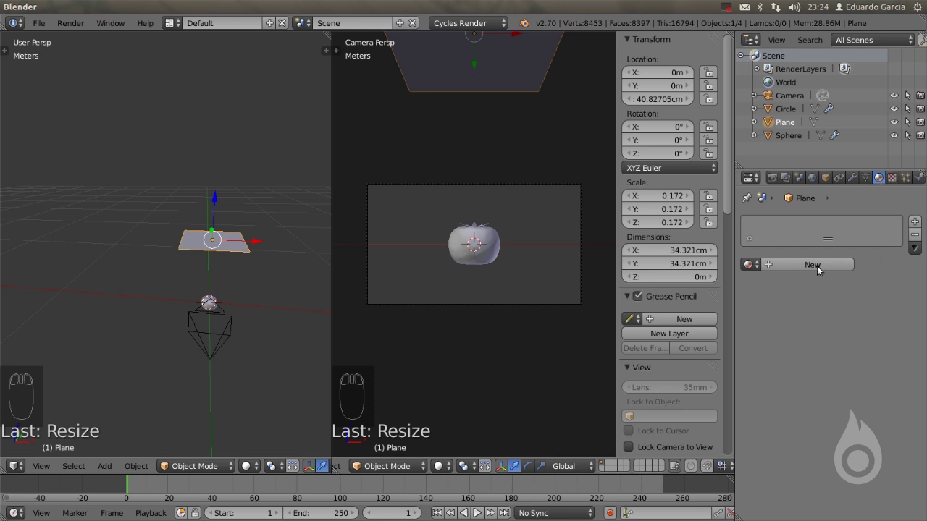
{"action": "left_click", "coordinate": [814, 265]}
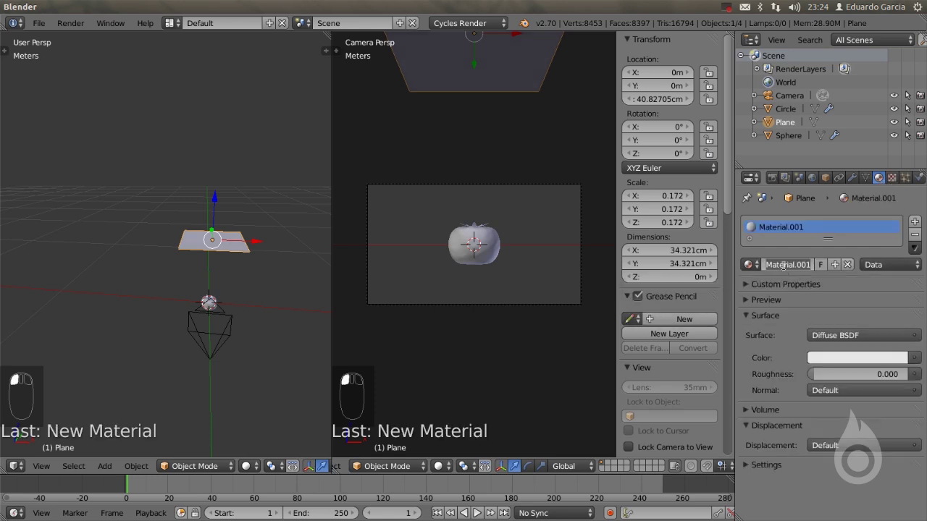
{"action": "left_click", "coordinate": [786, 265]}
{"action": "type", "text": "luz"}
{"action": "key", "text": "Return"}
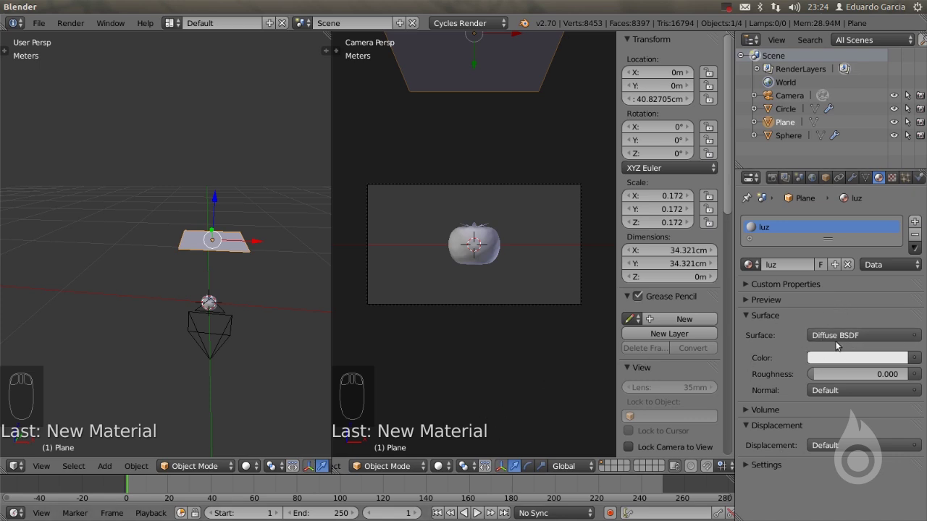
Switch the camera view's shading to Rendered to preview the tomato's lighting
{"action": "left_click", "coordinate": [445, 467]}
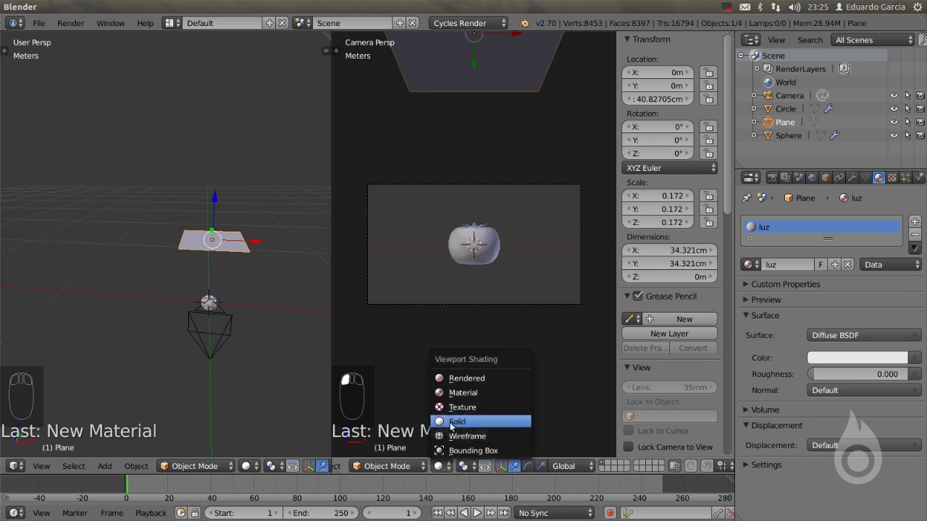
{"action": "left_click", "coordinate": [471, 382]}
{"action": "scroll", "coordinate": [520, 246], "scroll_direction": "up", "scroll_amount": 1}
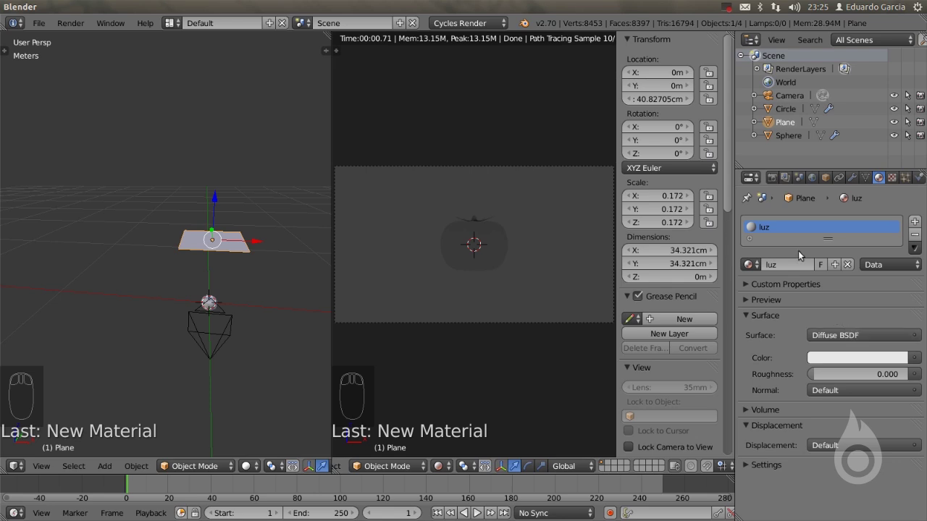
Change the luz material's surface shader to Emission and set its strength to 4
{"action": "left_click", "coordinate": [833, 335]}
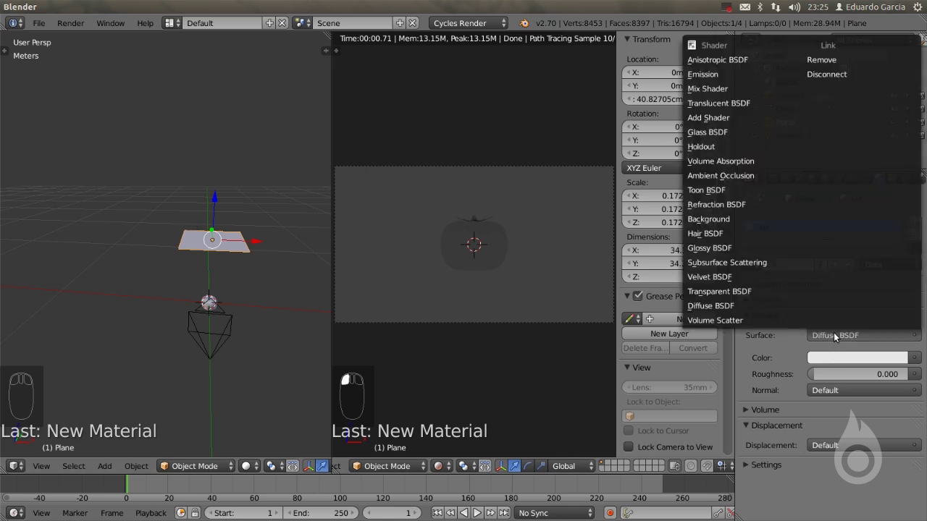
{"action": "left_click", "coordinate": [701, 74]}
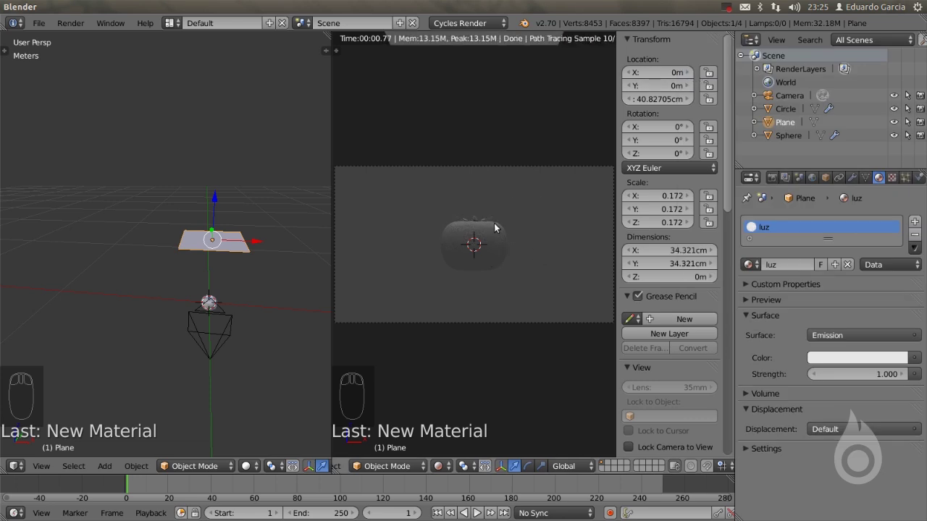
{"action": "scroll", "coordinate": [548, 242], "scroll_direction": "up", "scroll_amount": 2}
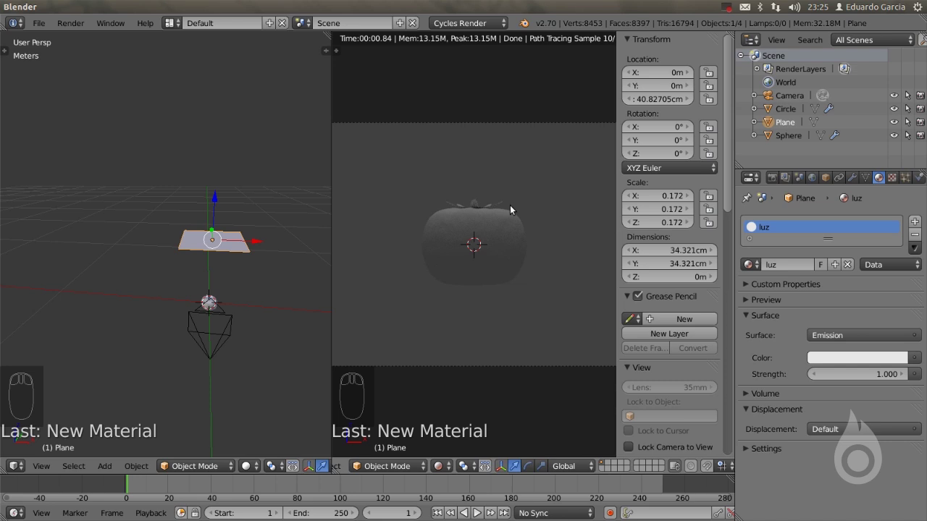
{"action": "left_click", "coordinate": [869, 375]}
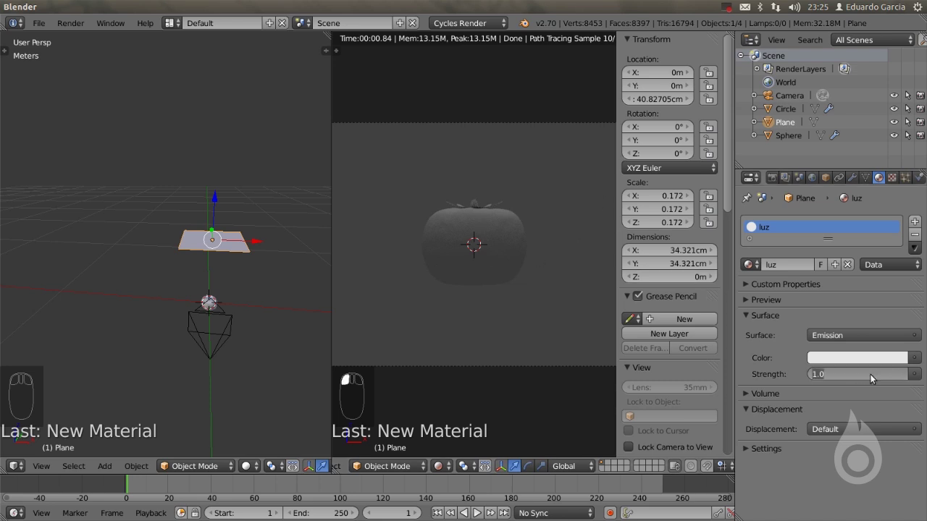
{"action": "type", "text": "4"}
{"action": "key", "text": "Return"}
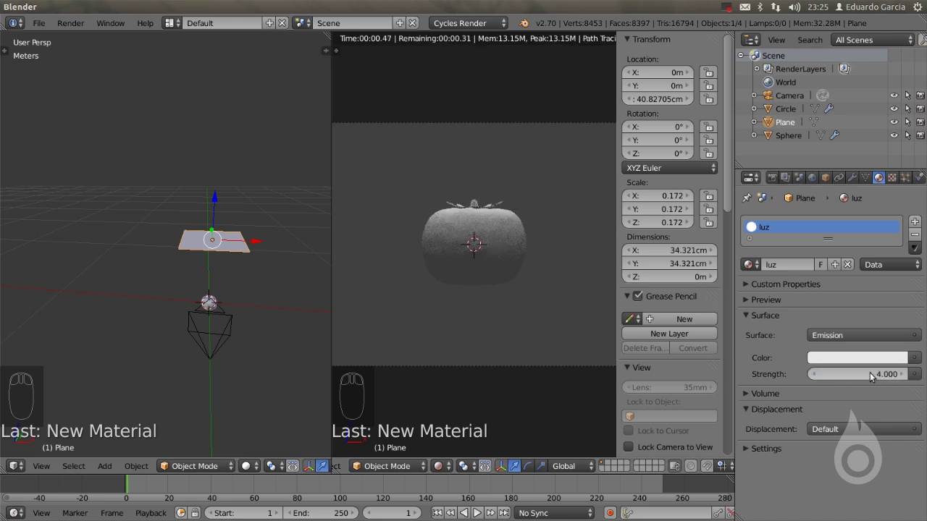
Duplicate the overhead plane and move the copy beside the tomato, to about X 52 cm, Y -8 cm and Z 12.5 cm
{"action": "middle_click_drag", "start_coordinate": [206, 232], "coordinate": [185, 214]}
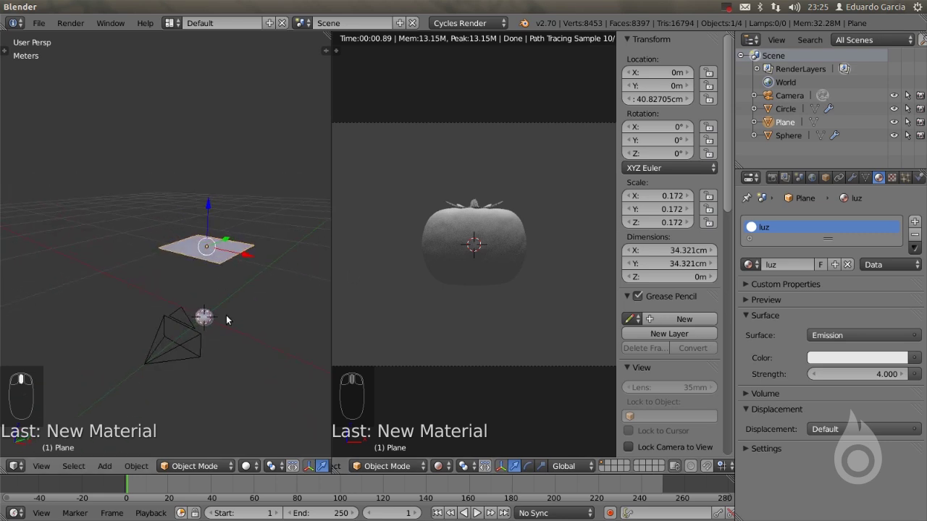
{"action": "middle_click_drag", "start_coordinate": [185, 318], "coordinate": [207, 316]}
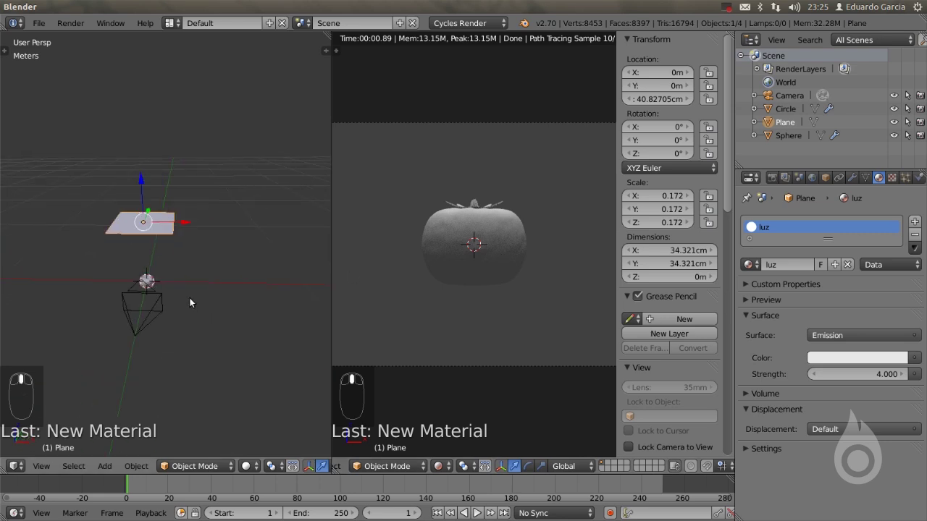
{"action": "key", "text": "shift+d"}
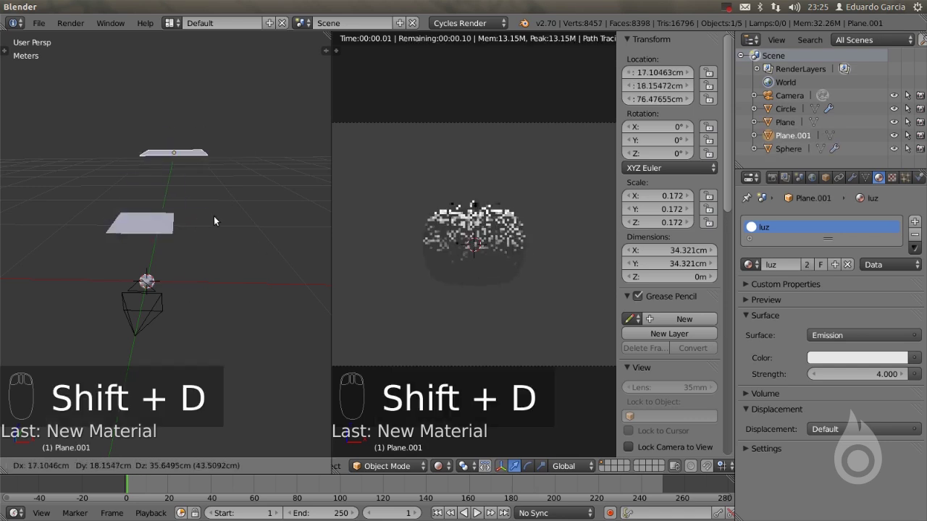
{"action": "right_click", "coordinate": [203, 264]}
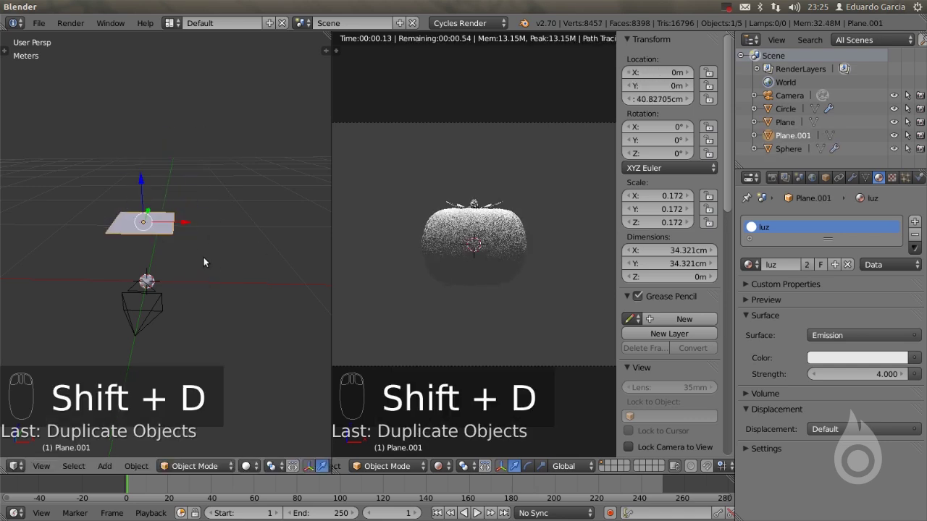
{"action": "left_click_drag", "start_coordinate": [185, 223], "coordinate": [266, 226]}
{"action": "key", "text": "g"}
{"action": "key", "text": "z"}
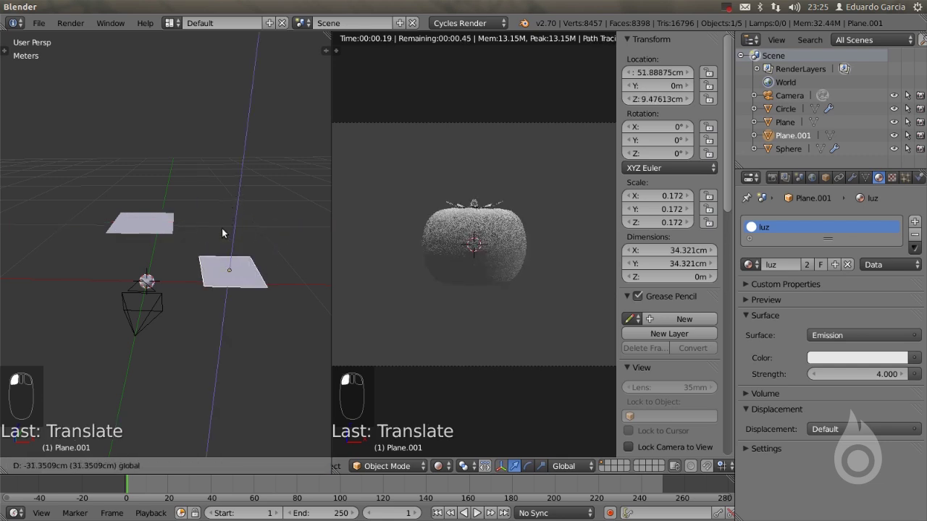
{"action": "left_click", "coordinate": [216, 223]}
{"action": "middle_click_drag", "start_coordinate": [215, 223], "coordinate": [204, 360]}
{"action": "left_click_drag", "start_coordinate": [204, 323], "coordinate": [186, 321]}
{"action": "middle_click_drag", "start_coordinate": [186, 321], "coordinate": [243, 288]}
Rotate the duplicated plane about 90° around Y to stand upright and shrink it to about 23 cm square
{"action": "key", "text": "r"}
{"action": "key", "text": "y"}
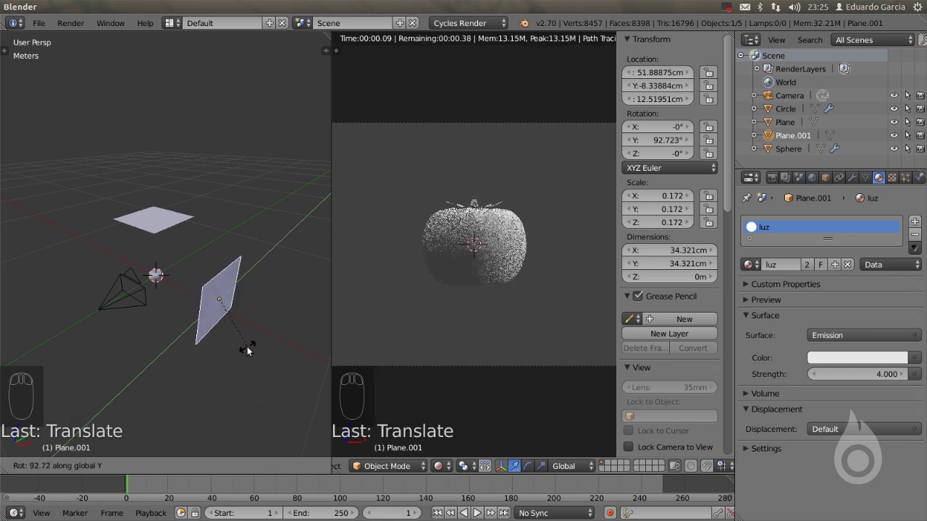
{"action": "left_click", "coordinate": [247, 343]}
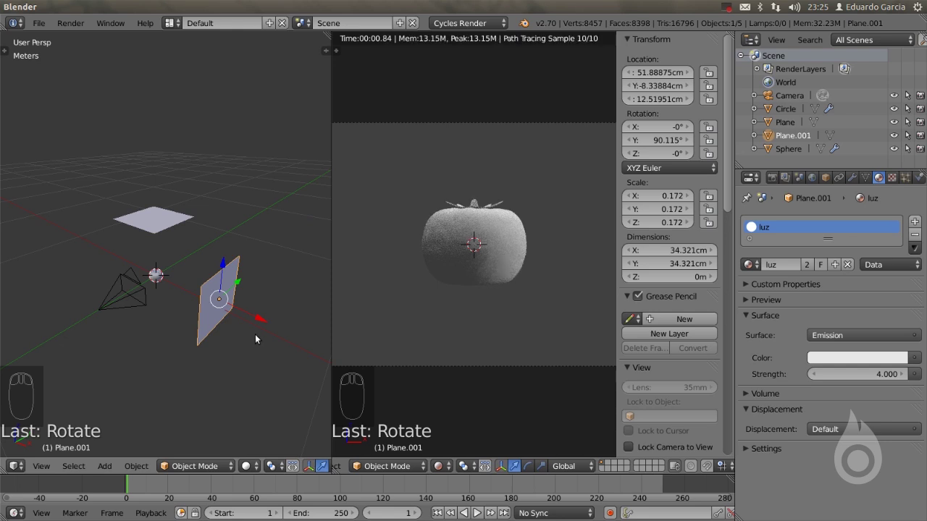
{"action": "mouse_move", "coordinate": [124, 275]}
{"action": "middle_mouse_down"}
{"action": "mouse_move", "coordinate": [158, 281]}
{"action": "mouse_move", "coordinate": [112, 273]}
{"action": "middle_mouse_up"}
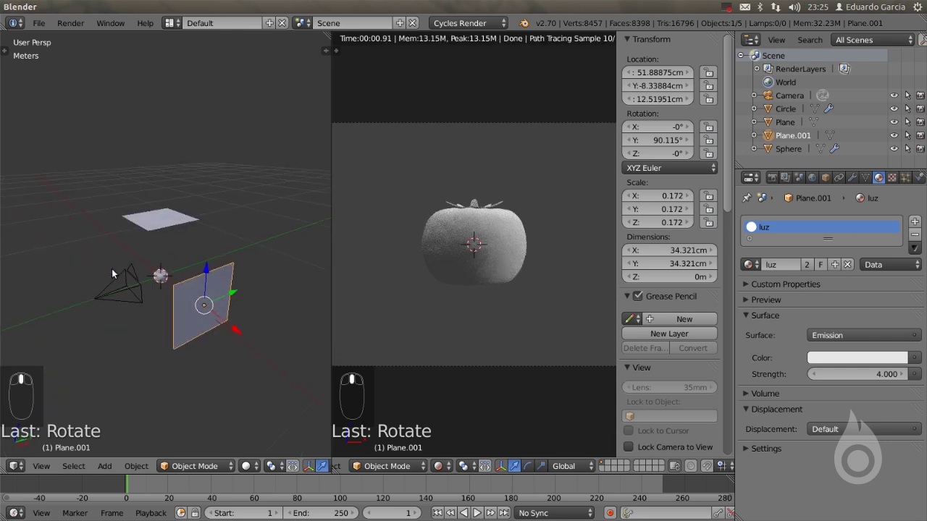
{"action": "key", "text": "s"}
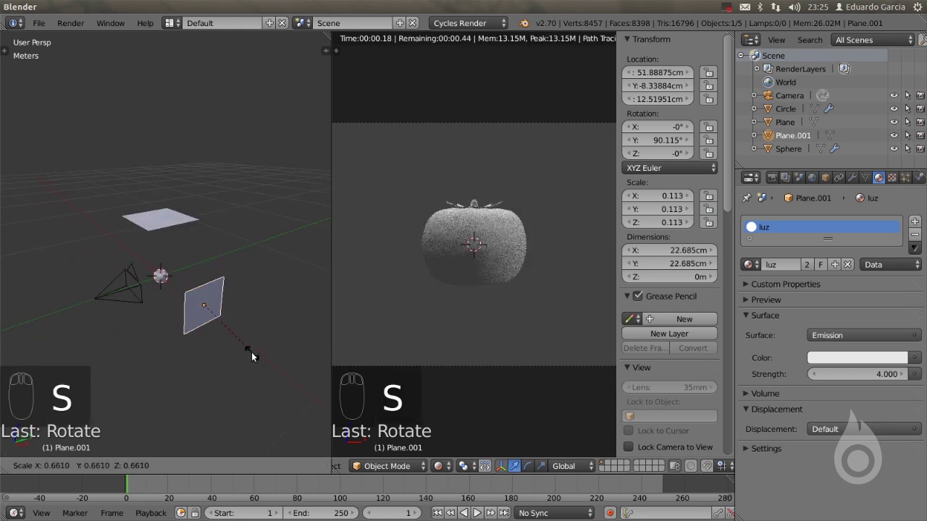
{"action": "left_click", "coordinate": [251, 352]}
Select the overhead plane and scale it down to about 31 cm square
{"action": "right_click", "coordinate": [165, 220]}
{"action": "key", "text": "s"}
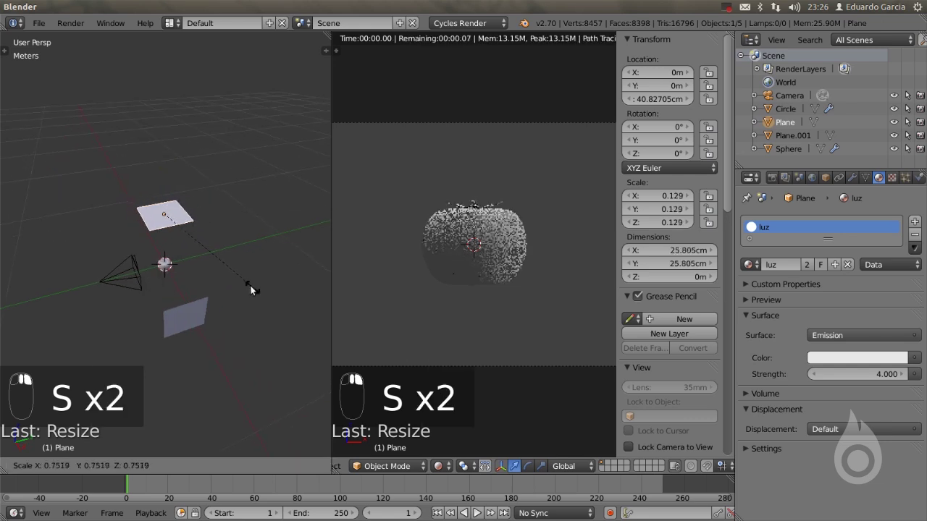
{"action": "left_click", "coordinate": [227, 271]}
{"action": "middle_click_drag", "start_coordinate": [226, 266], "coordinate": [233, 302]}
{"action": "key", "text": "s"}
{"action": "left_click", "coordinate": [212, 318]}
{"action": "key", "text": "s"}
{"action": "left_click", "coordinate": [212, 316]}
Select the upright side plane and make its shared luz material an independent single-user copy
{"action": "right_click", "coordinate": [210, 320]}
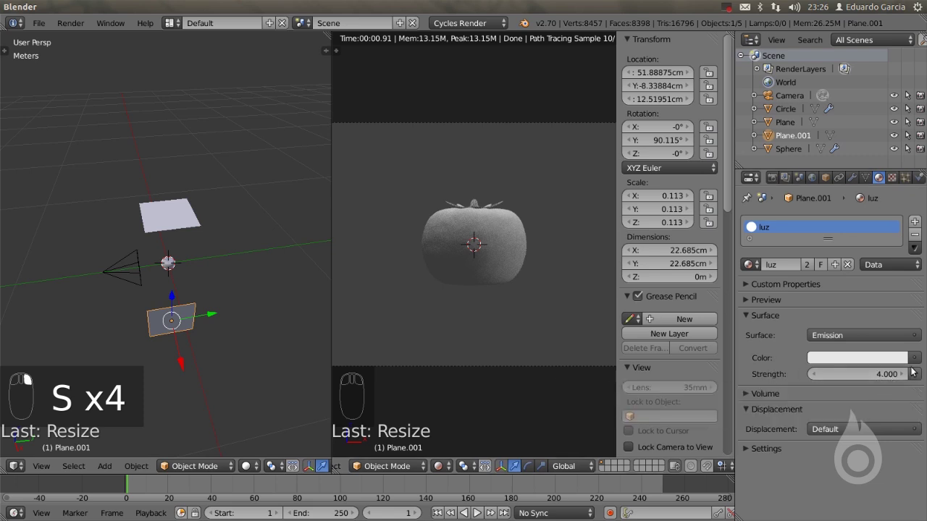
{"action": "right_click", "coordinate": [195, 211]}
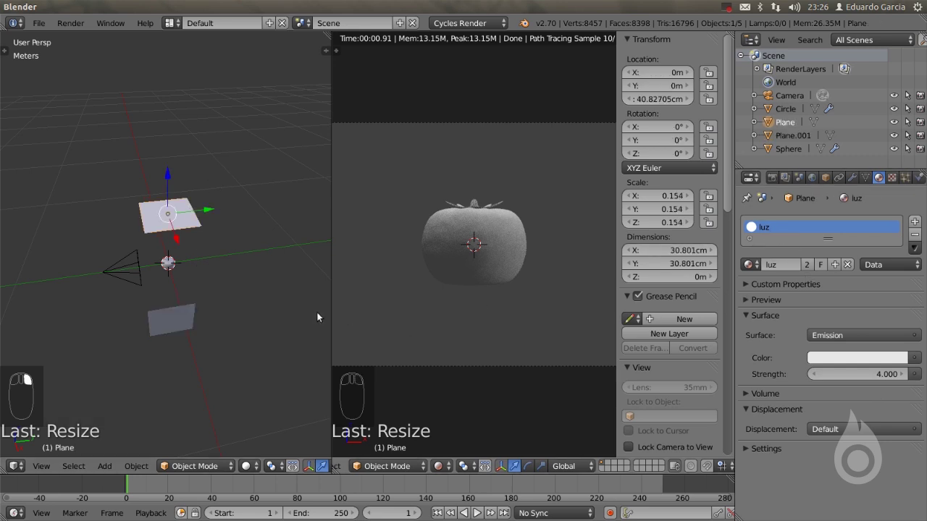
{"action": "right_click", "coordinate": [168, 317]}
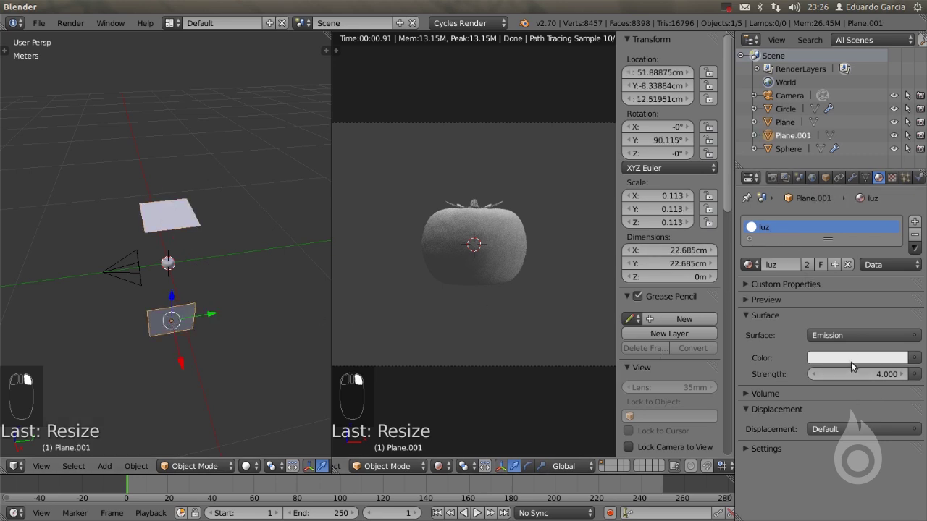
{"action": "left_click", "coordinate": [806, 265]}
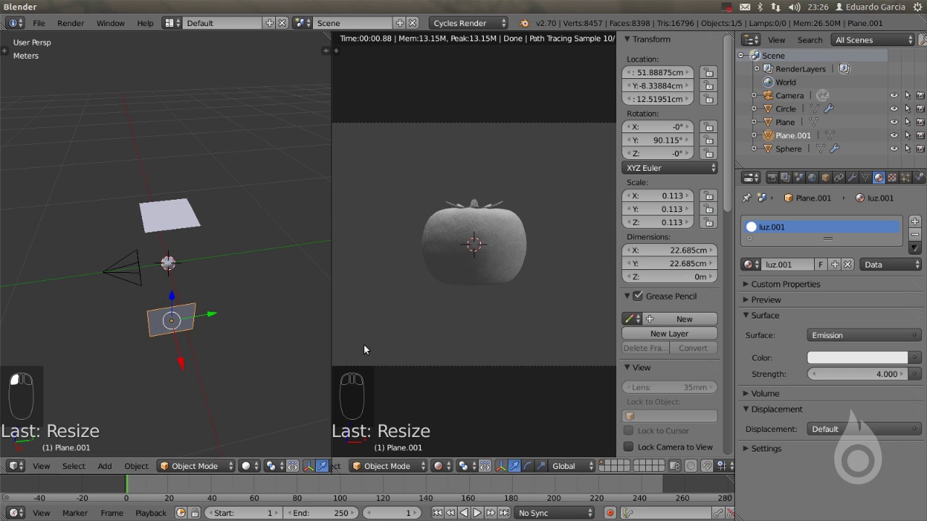
Compare the two planes' materials and set the side plane's emission strength to 5
{"action": "right_click", "coordinate": [171, 221]}
{"action": "middle_click_drag", "start_coordinate": [165, 212], "coordinate": [174, 217]}
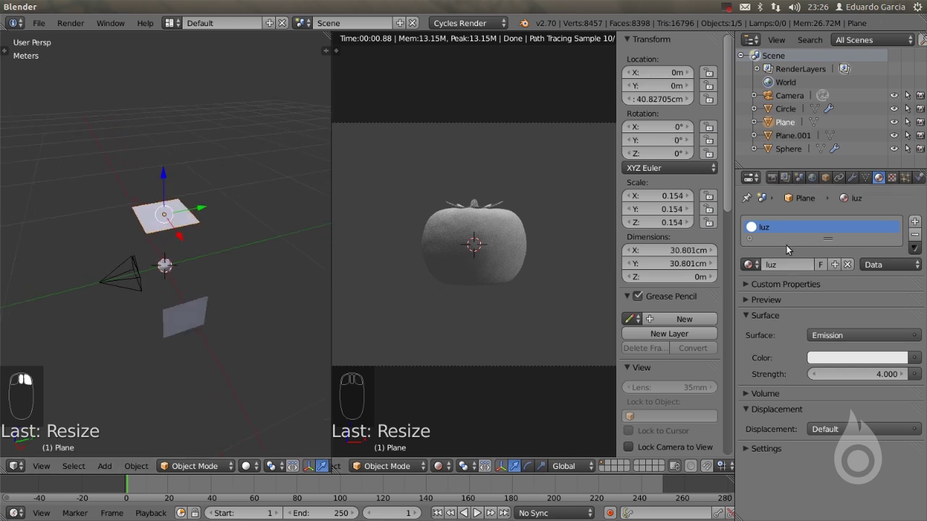
{"action": "right_click", "coordinate": [187, 319]}
{"action": "middle_click_drag", "start_coordinate": [183, 324], "coordinate": [197, 327]}
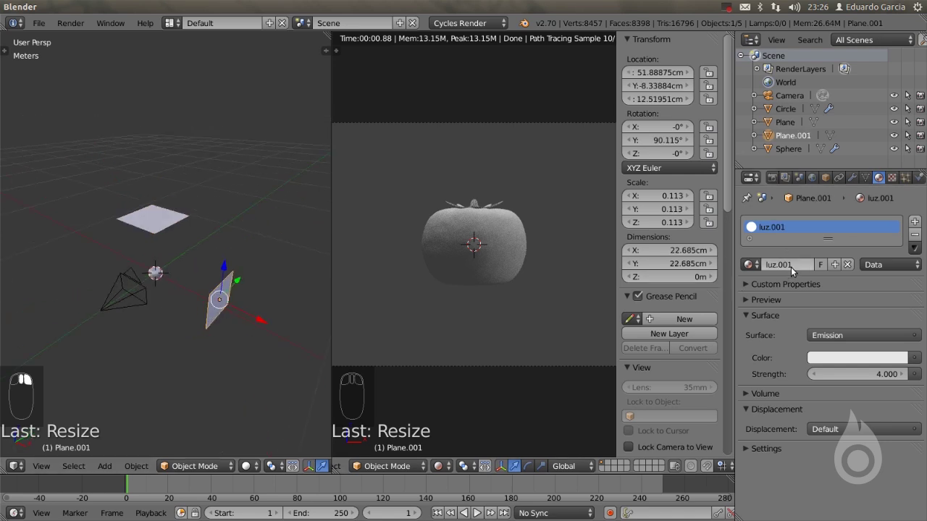
{"action": "left_click", "coordinate": [885, 375]}
{"action": "type", "text": "5"}
{"action": "key", "text": "Return"}
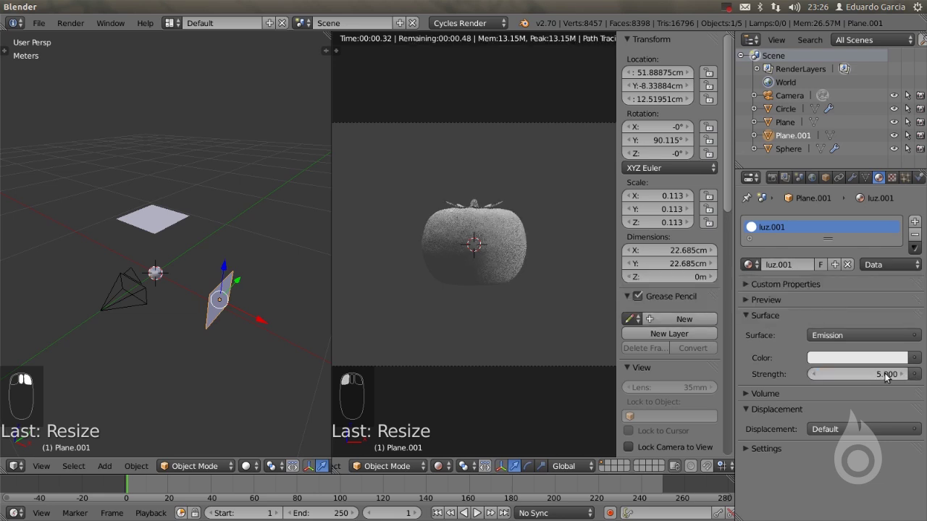
Brighten the emission color of both light planes' materials, luz.001 and luz, to pure white
{"action": "right_click", "coordinate": [180, 230]}
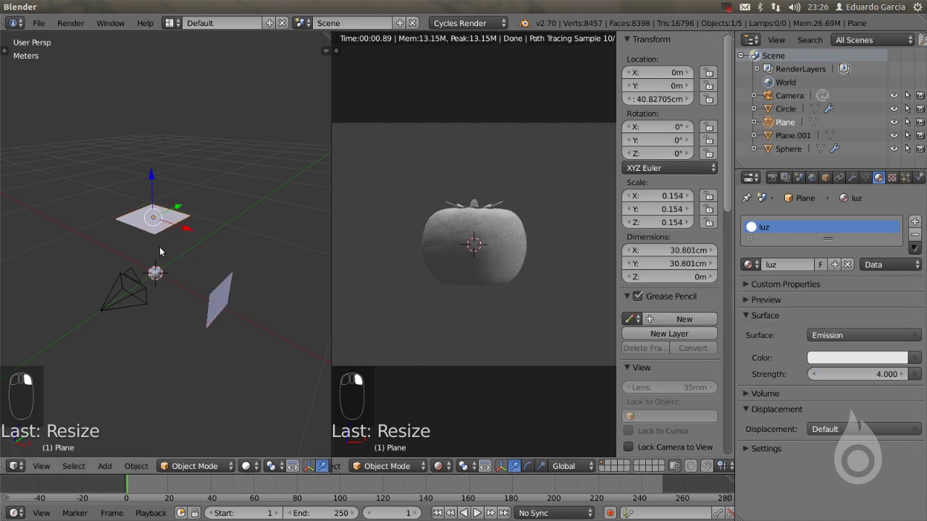
{"action": "right_click", "coordinate": [218, 300]}
{"action": "middle_click_drag", "start_coordinate": [286, 292], "coordinate": [229, 280]}
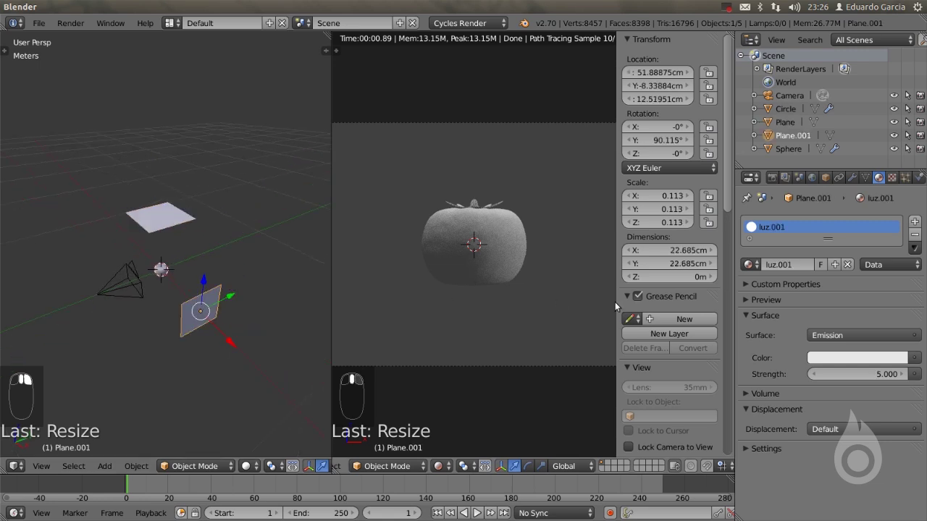
{"action": "left_click", "coordinate": [837, 362]}
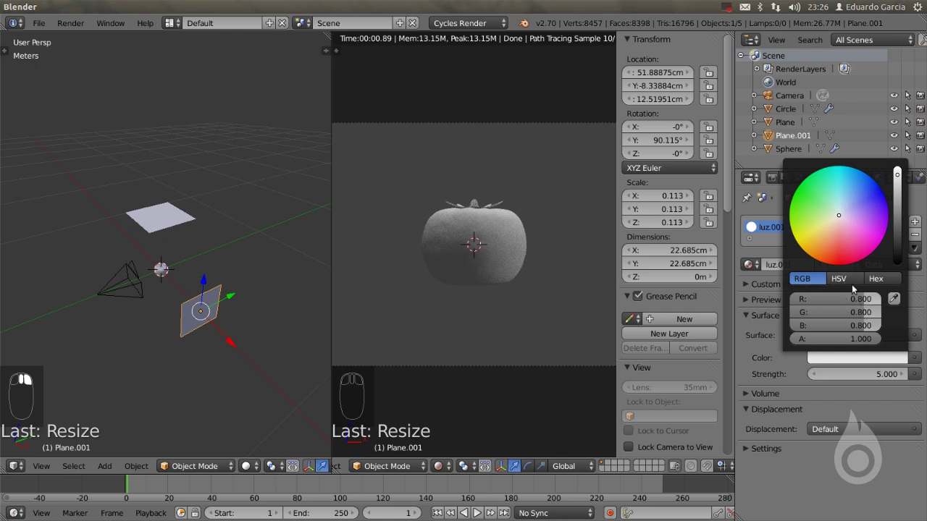
{"action": "left_click_drag", "start_coordinate": [898, 181], "coordinate": [902, 167]}
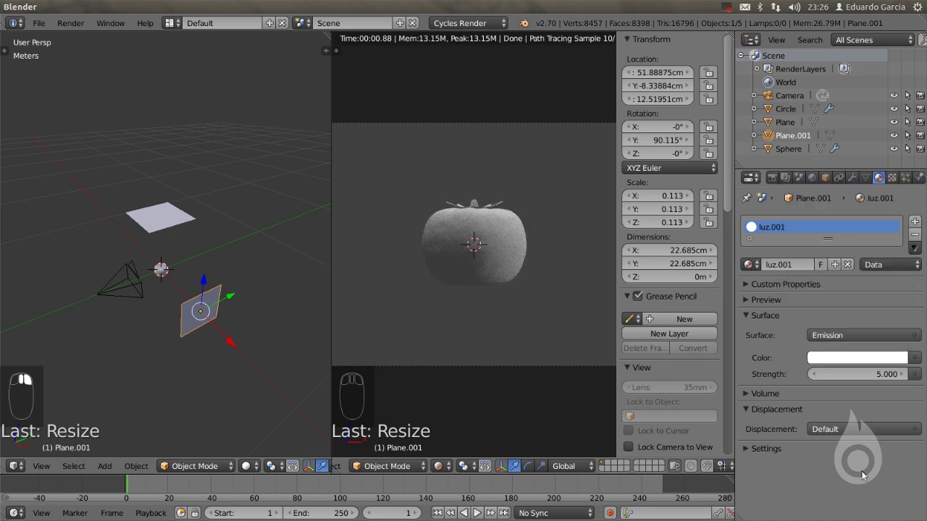
{"action": "right_click", "coordinate": [184, 225]}
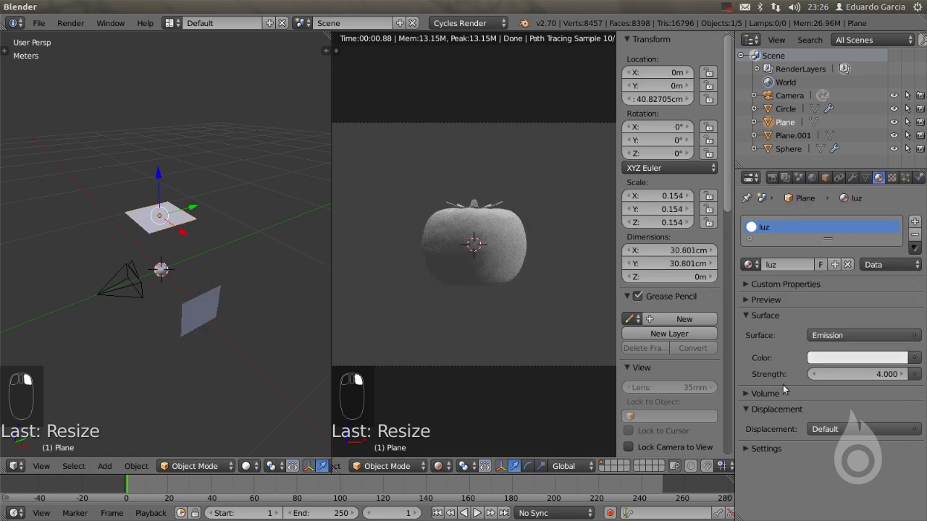
{"action": "left_click", "coordinate": [885, 359]}
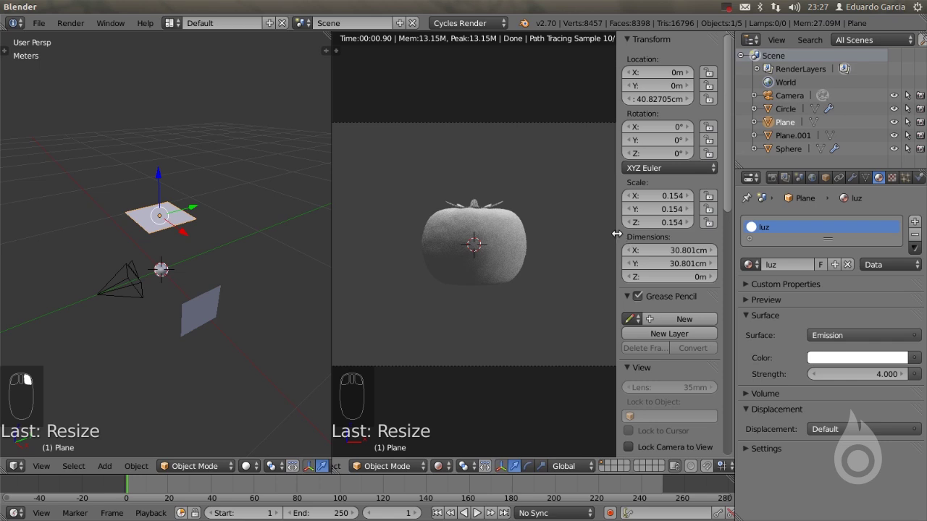
Collapse the rendered view's properties sidebar and turn the other 3D view into a Node Editor with its sidebar collapsed
{"action": "left_click_drag", "start_coordinate": [615, 237], "coordinate": [770, 242]}
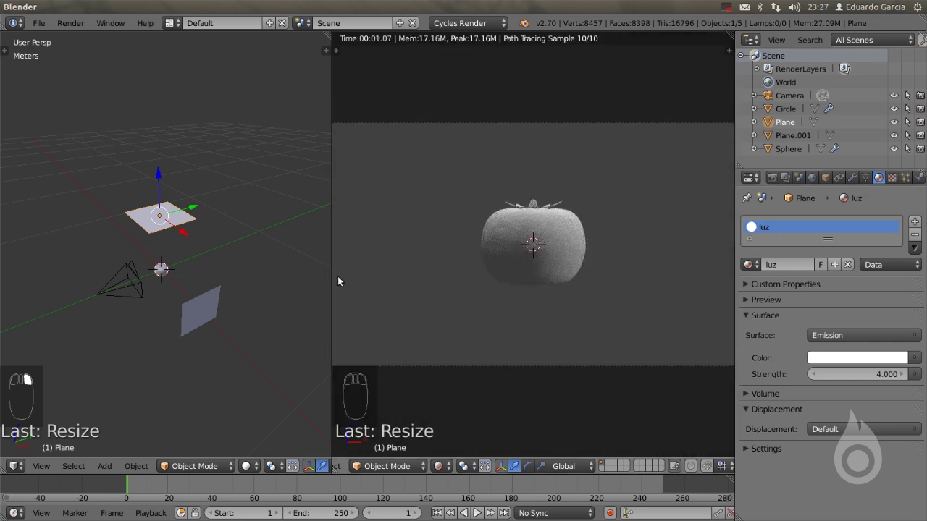
{"action": "left_click", "coordinate": [15, 465]}
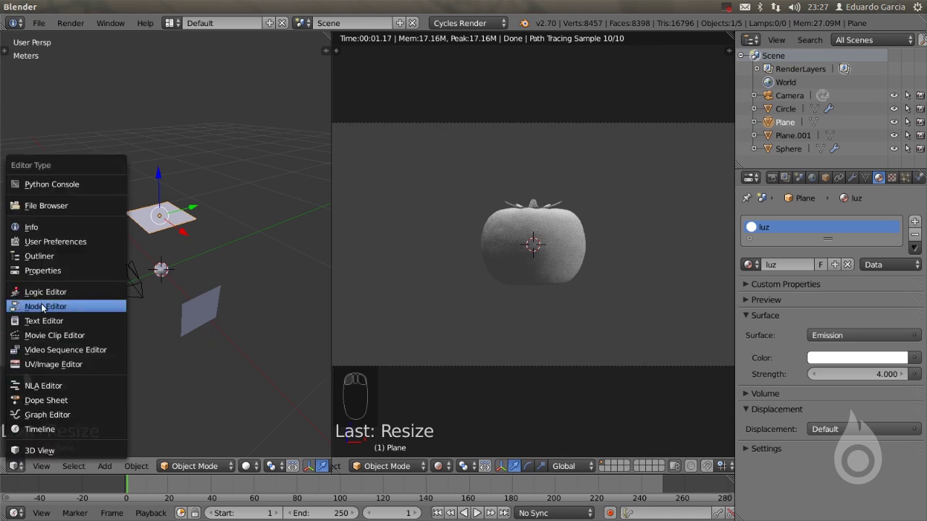
{"action": "left_click", "coordinate": [45, 306]}
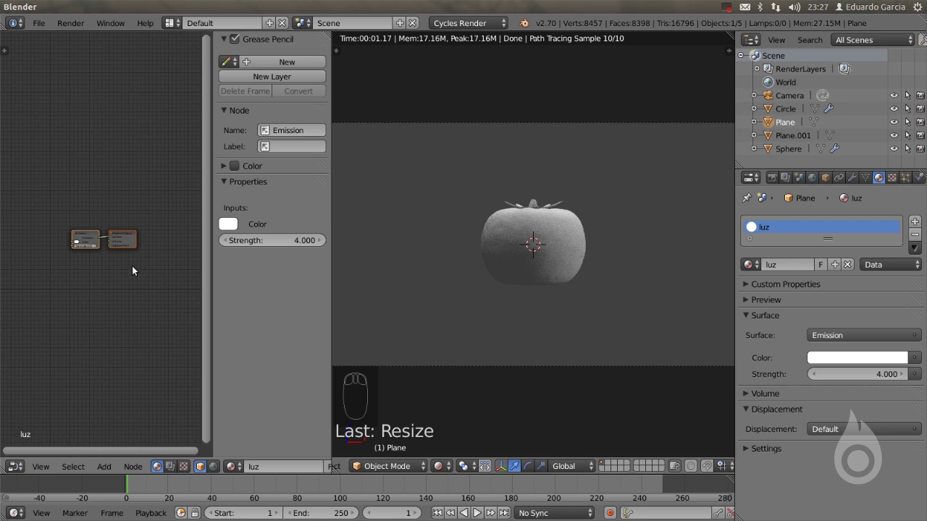
{"action": "scroll", "coordinate": [132, 266], "scroll_direction": "up", "scroll_amount": 3}
{"action": "left_click_drag", "start_coordinate": [215, 358], "coordinate": [352, 355]}
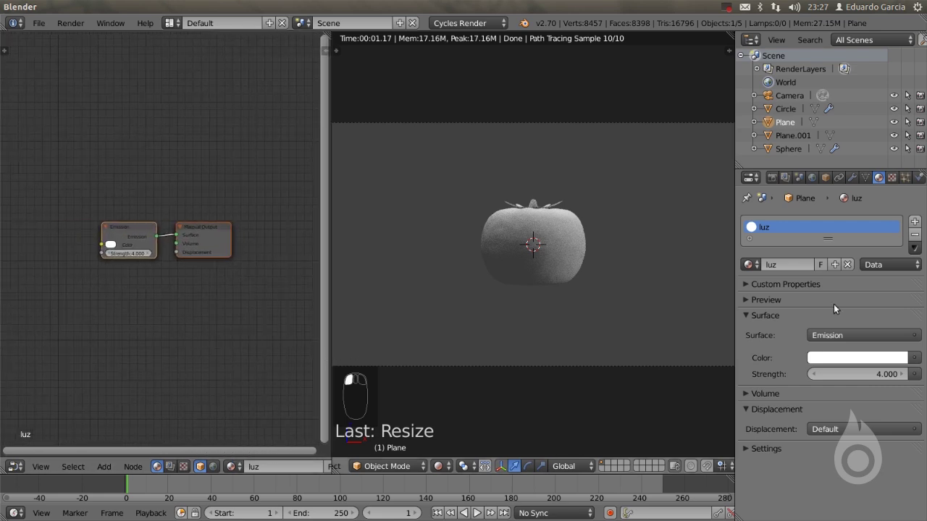
{"action": "scroll", "coordinate": [278, 369], "scroll_direction": "up", "scroll_amount": 1}
{"action": "scroll", "coordinate": [285, 478], "scroll_direction": "up", "scroll_amount": 1}
Create a new material on the tomato sphere and name it Tomate
{"action": "right_click", "coordinate": [497, 249]}
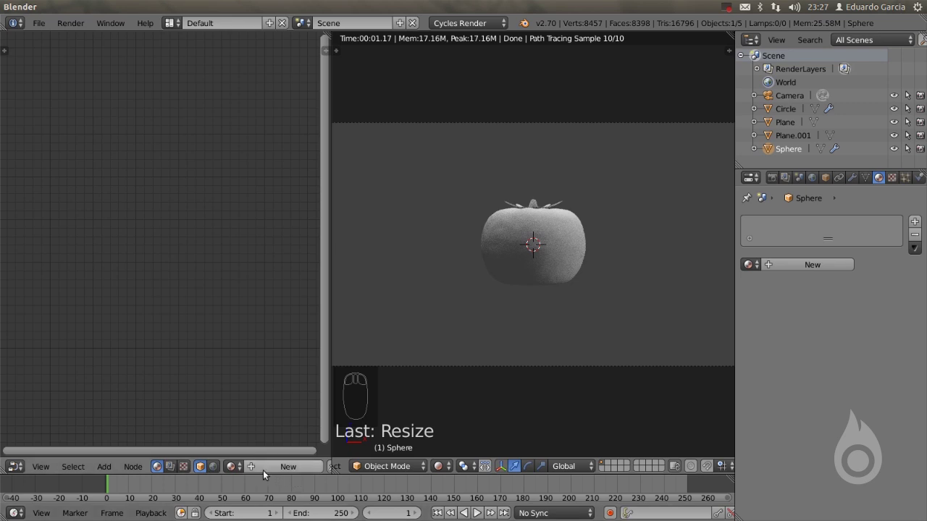
{"action": "left_click", "coordinate": [812, 264]}
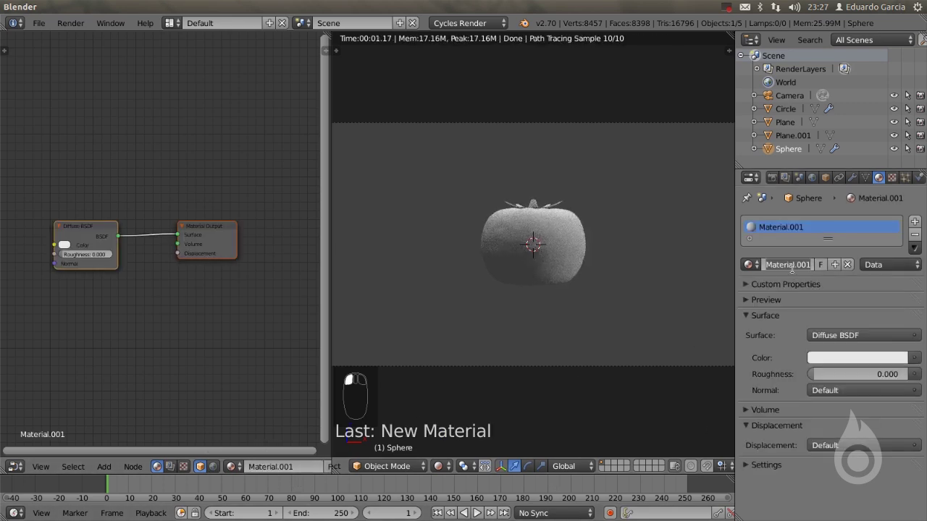
{"action": "double_click", "coordinate": [788, 265]}
{"action": "type", "text": "Tomate"}
{"action": "key", "text": "Return"}
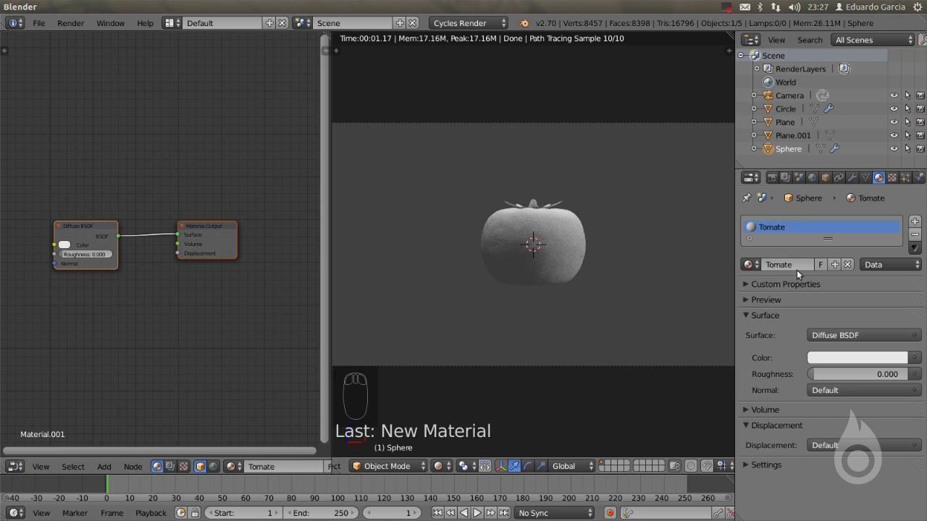
Set the Tomate material's diffuse color to an orange-red of R 0.800, G 0.199, B 0.083
{"action": "left_click", "coordinate": [850, 357]}
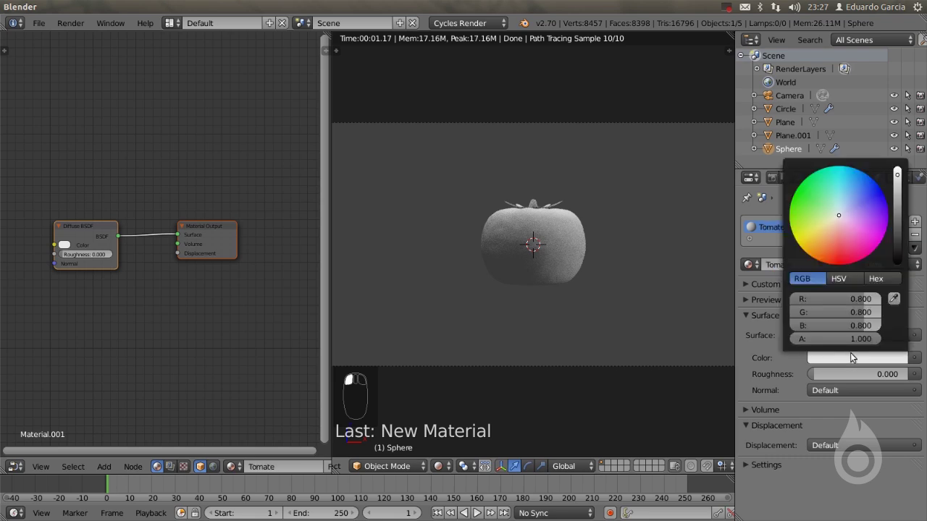
{"action": "left_click_drag", "start_coordinate": [834, 216], "coordinate": [830, 259]}
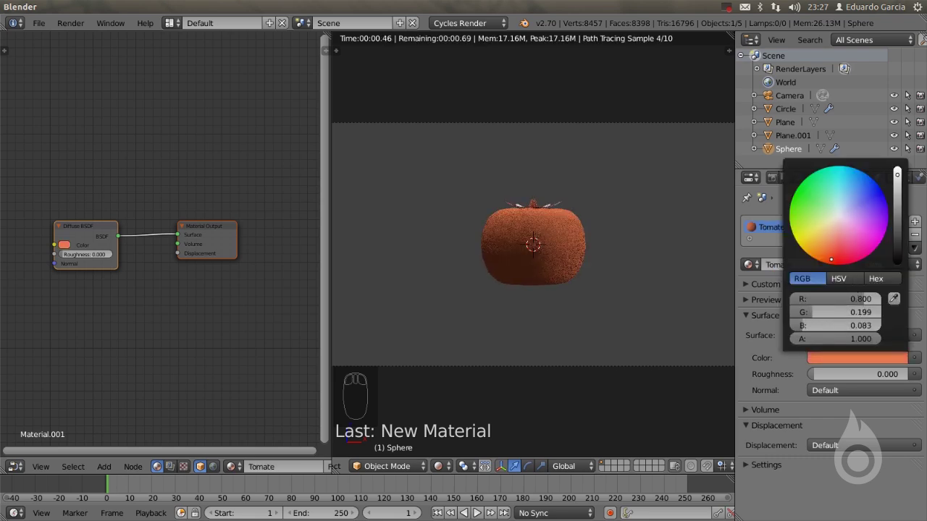
{"action": "left_click", "coordinate": [832, 259]}
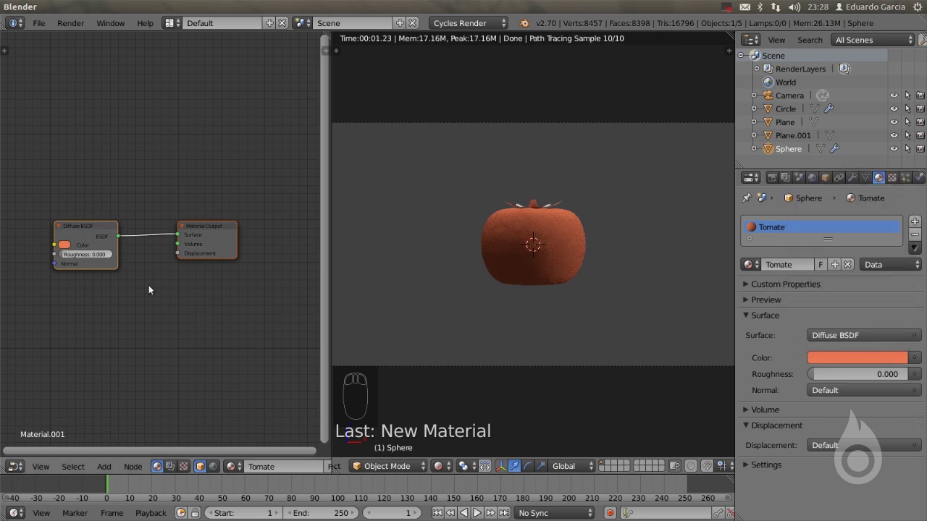
Widen the Node Editor and spread the Diffuse BSDF and Material Output nodes far apart to make room between them
{"action": "scroll", "coordinate": [126, 276], "scroll_direction": "up", "scroll_amount": 2}
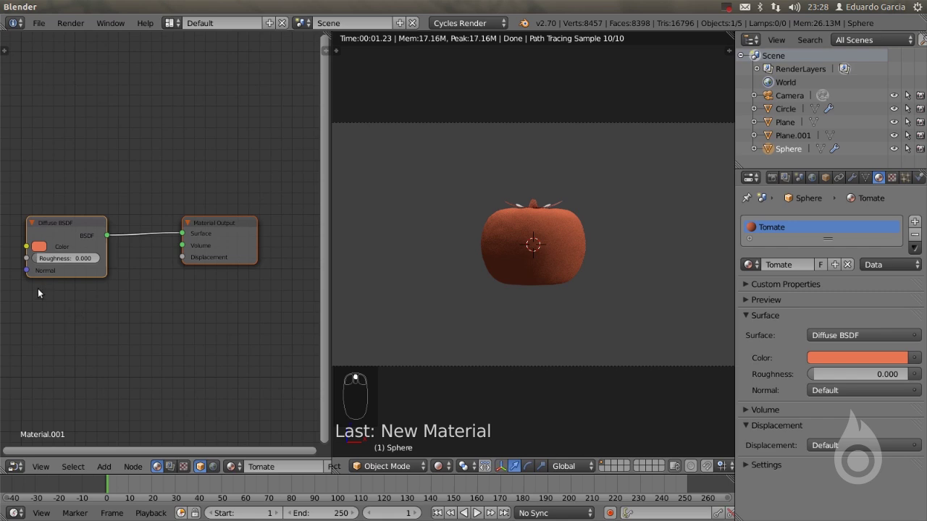
{"action": "left_click_drag", "start_coordinate": [42, 248], "coordinate": [27, 244]}
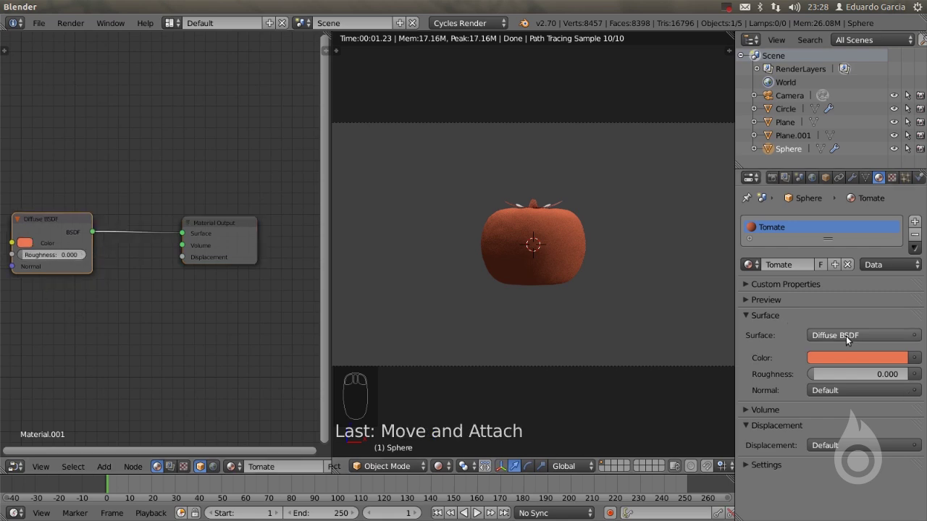
{"action": "mouse_move", "coordinate": [59, 218]}
{"action": "left_mouse_down"}
{"action": "mouse_move", "coordinate": [90, 211]}
{"action": "mouse_move", "coordinate": [69, 222]}
{"action": "left_mouse_up"}
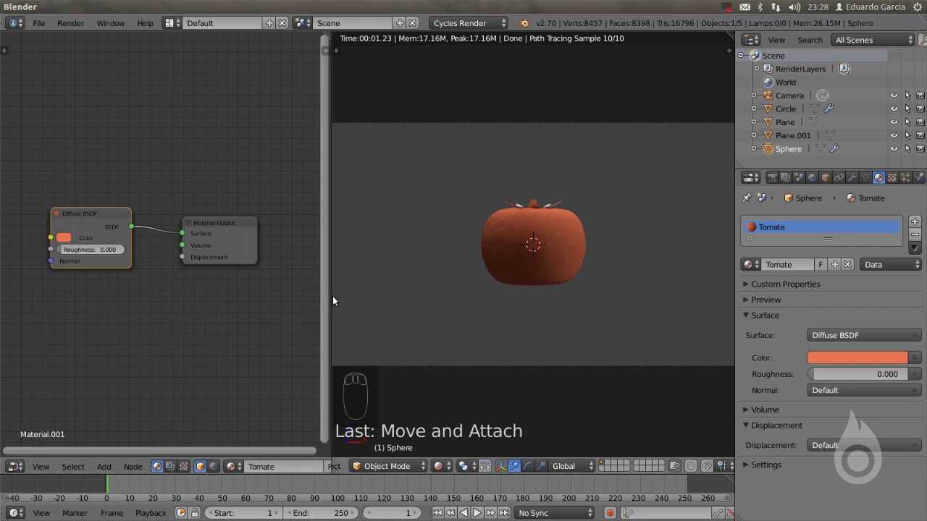
{"action": "left_click_drag", "start_coordinate": [326, 293], "coordinate": [417, 293]}
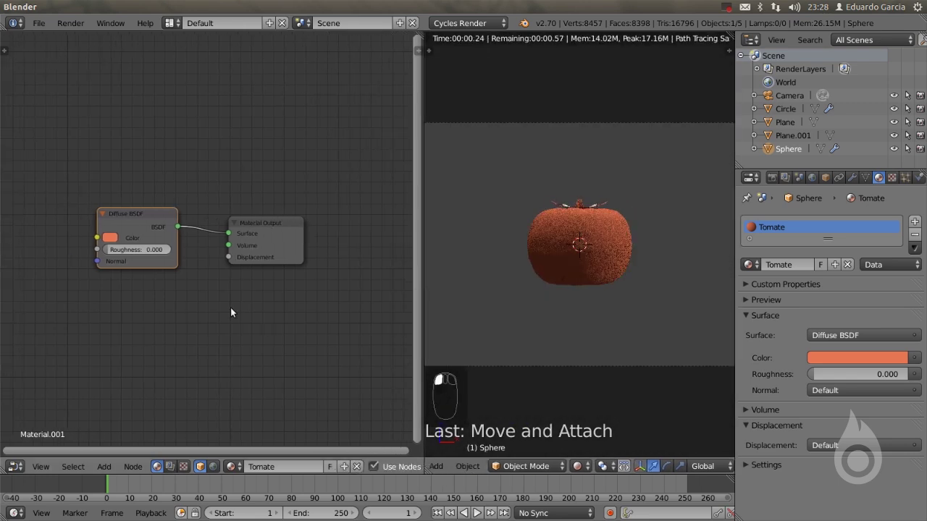
{"action": "left_click", "coordinate": [252, 229]}
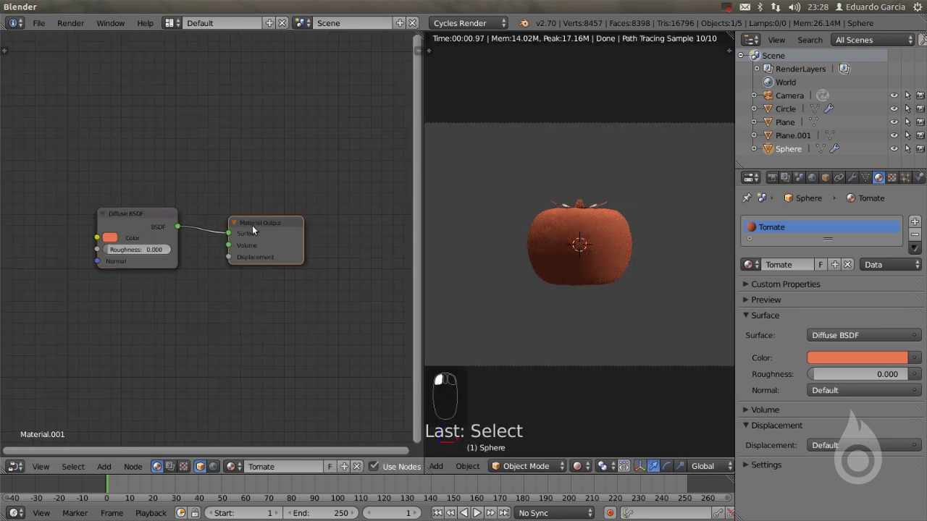
{"action": "left_click_drag", "start_coordinate": [261, 225], "coordinate": [370, 218]}
{"action": "scroll", "coordinate": [362, 268], "scroll_direction": "down", "scroll_amount": 2}
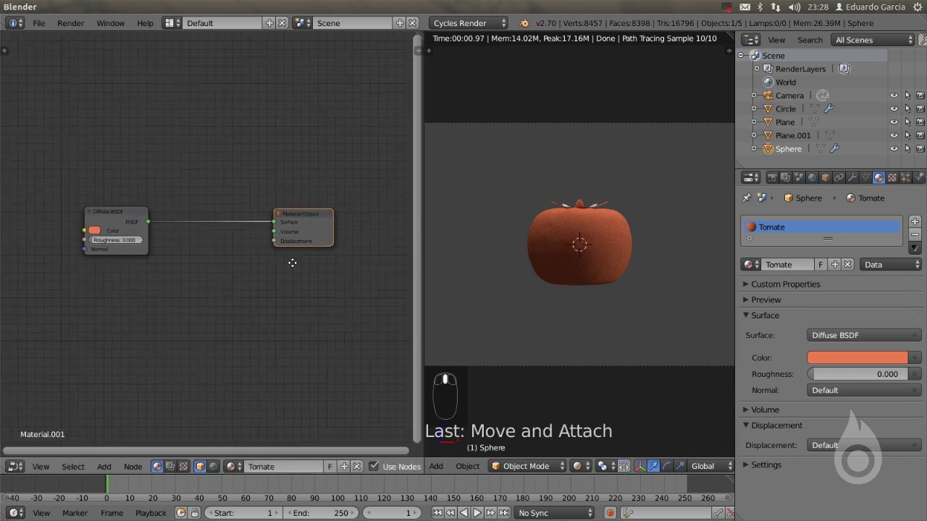
{"action": "left_click", "coordinate": [312, 214]}
{"action": "left_click_drag", "start_coordinate": [312, 215], "coordinate": [362, 212]}
{"action": "left_click_drag", "start_coordinate": [119, 217], "coordinate": [50, 213]}
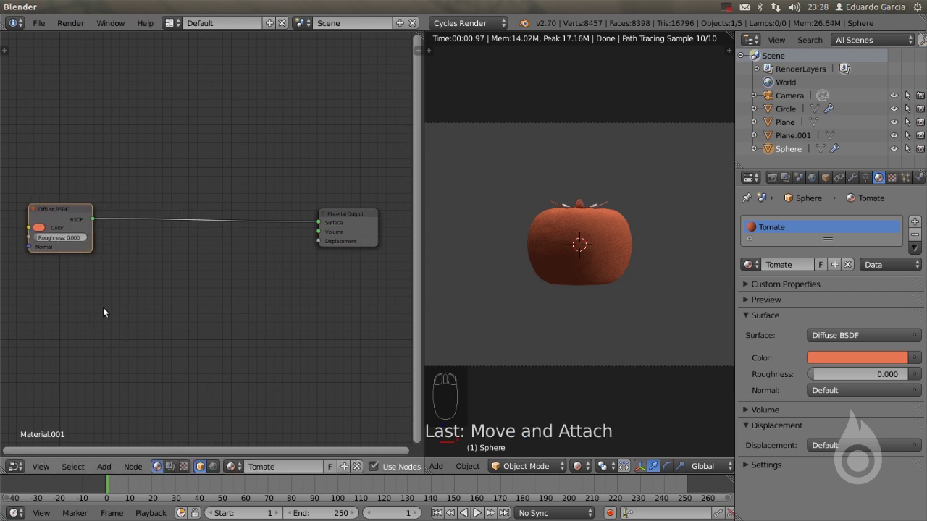
Add a Subsurface Scattering shader node and place it directly below the Diffuse BSDF node
{"action": "key", "text": "shift+a"}
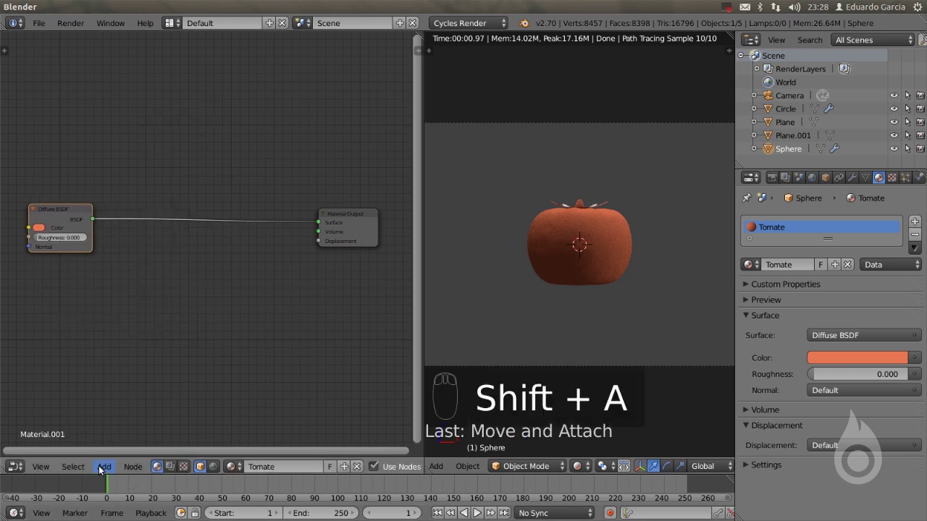
{"action": "left_click", "coordinate": [101, 468]}
{"action": "left_click", "coordinate": [107, 470]}
{"action": "left_click", "coordinate": [107, 468]}
{"action": "left_click", "coordinate": [107, 468]}
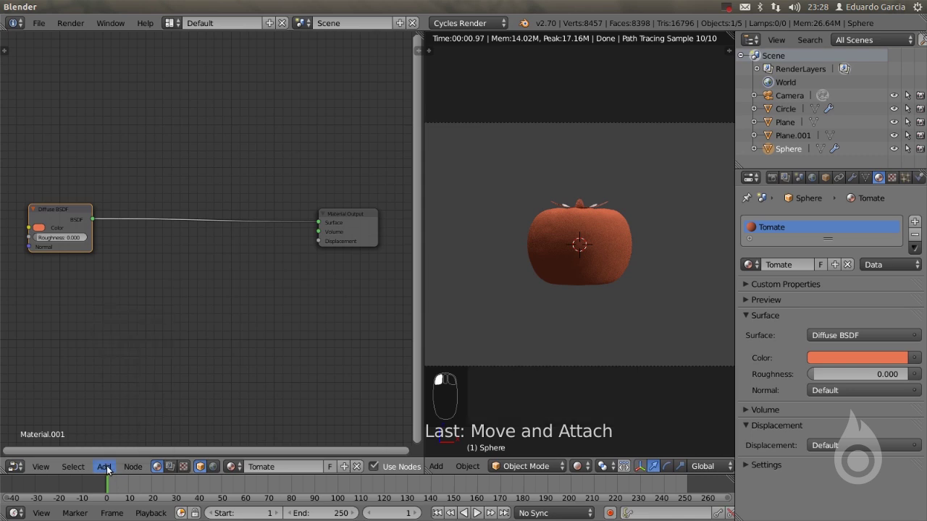
{"action": "key", "text": "shift+a"}
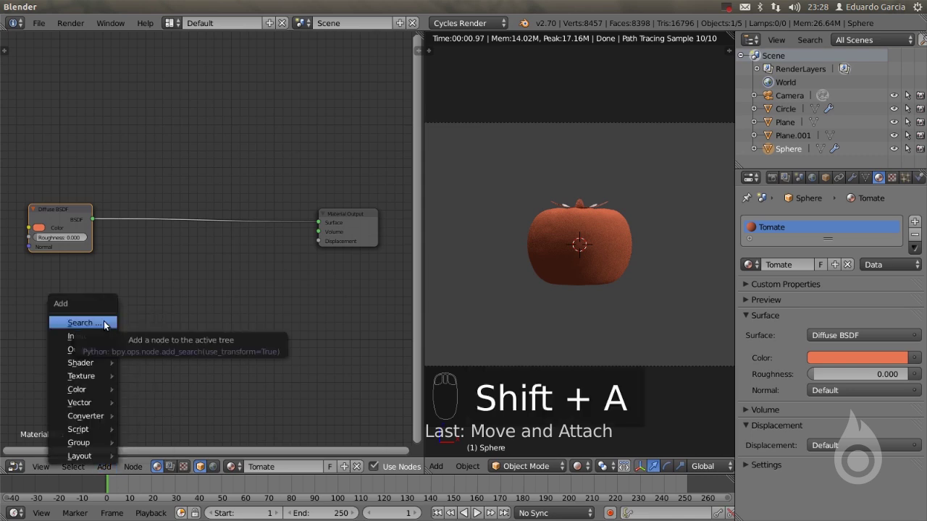
{"action": "mouse_move", "coordinate": [94, 367]}
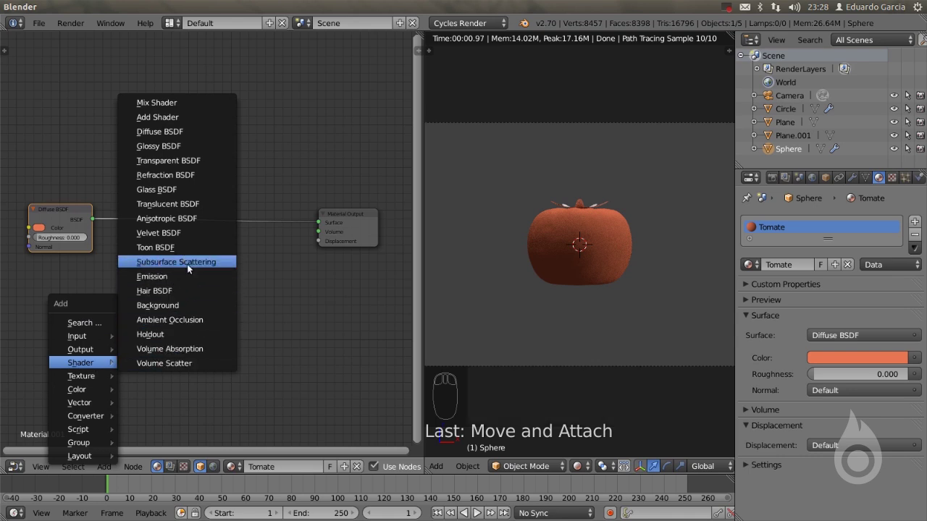
{"action": "left_click", "coordinate": [208, 265]}
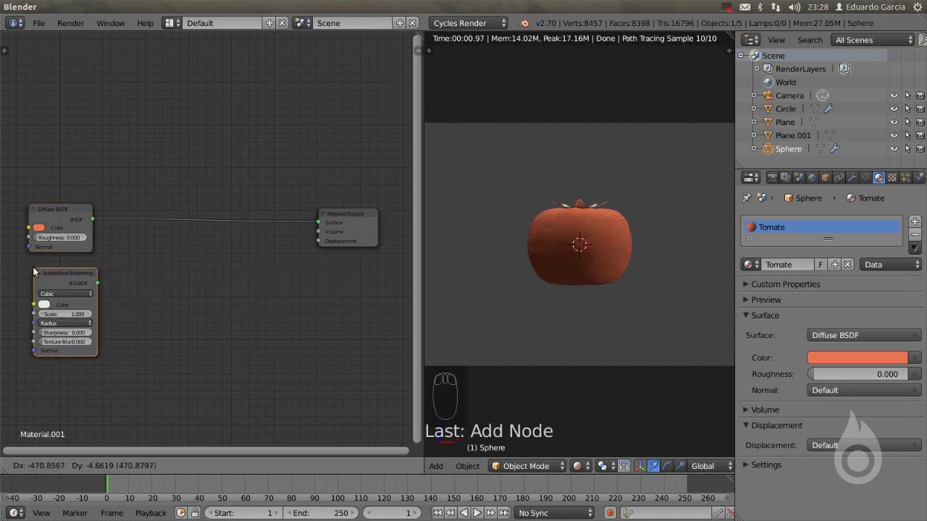
{"action": "left_click", "coordinate": [29, 267]}
Copy the Diffuse BSDF node's color onto the Subsurface Scattering node's color
{"action": "middle_click_drag", "start_coordinate": [107, 304], "coordinate": [148, 303]}
{"action": "scroll", "coordinate": [147, 302], "scroll_direction": "up", "scroll_amount": 1}
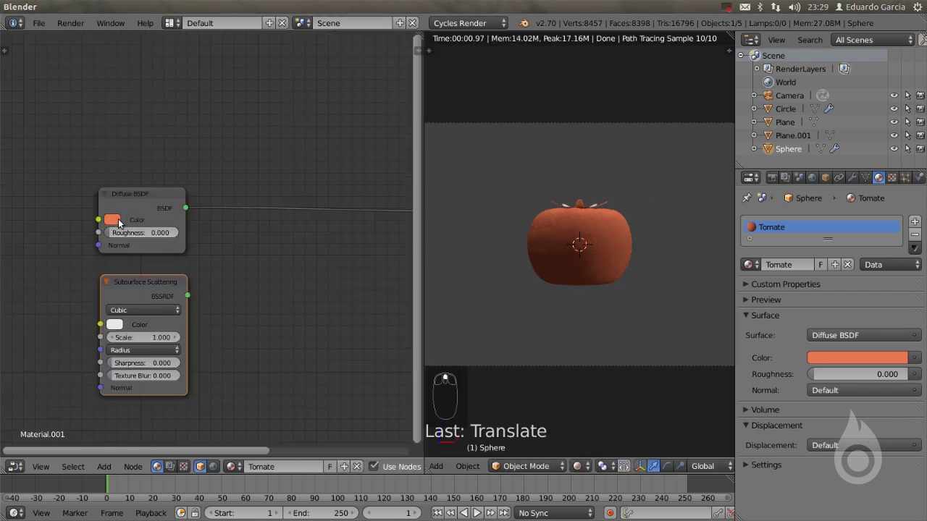
{"action": "key", "text": "ctrl+c"}
{"action": "key", "text": "ctrl+v"}
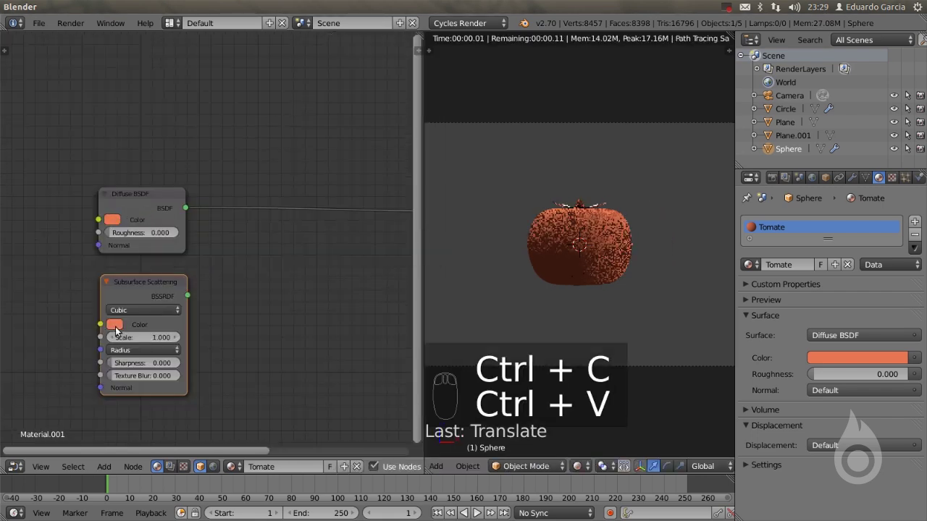
Connect the Subsurface Scattering node's BSSRDF output to the Material Output's Surface input in place of the Diffuse BSDF
{"action": "scroll", "coordinate": [142, 306], "scroll_direction": "down", "scroll_amount": 2}
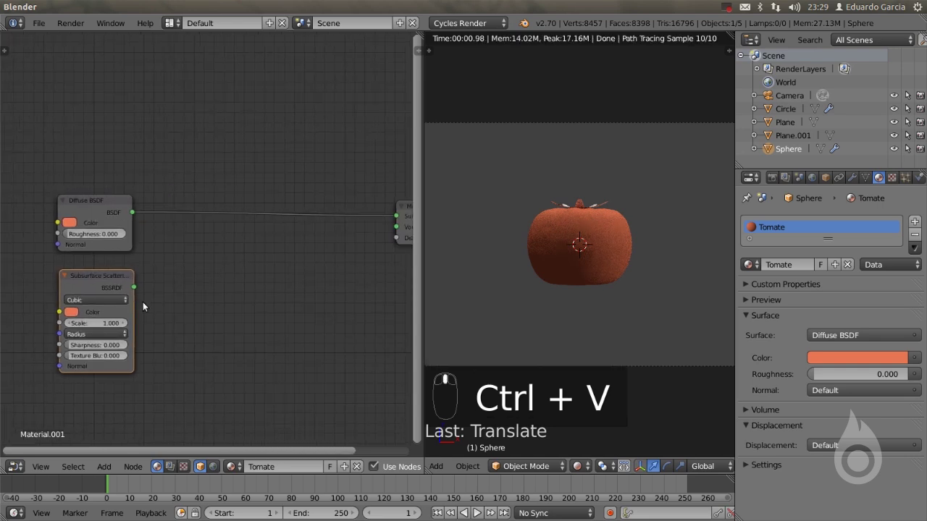
{"action": "left_click_drag", "start_coordinate": [142, 284], "coordinate": [398, 216]}
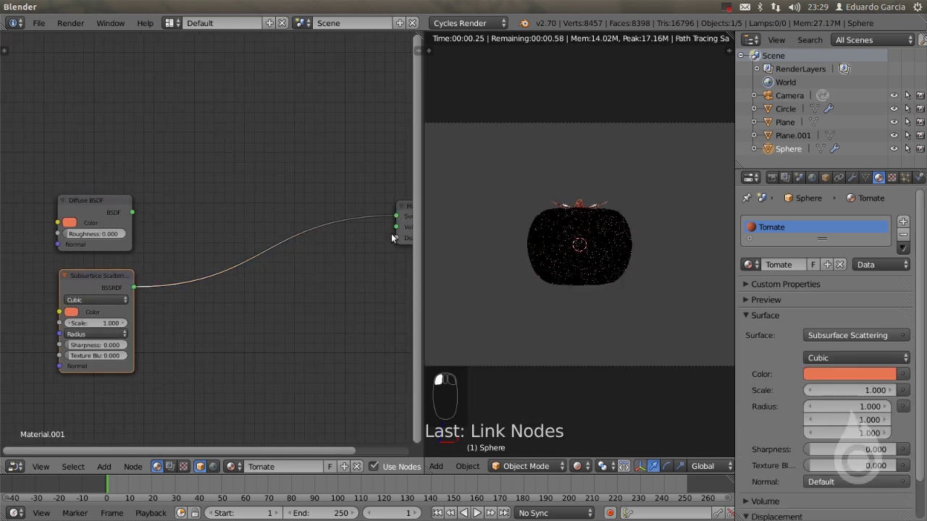
{"action": "middle_click_drag", "start_coordinate": [391, 234], "coordinate": [373, 237]}
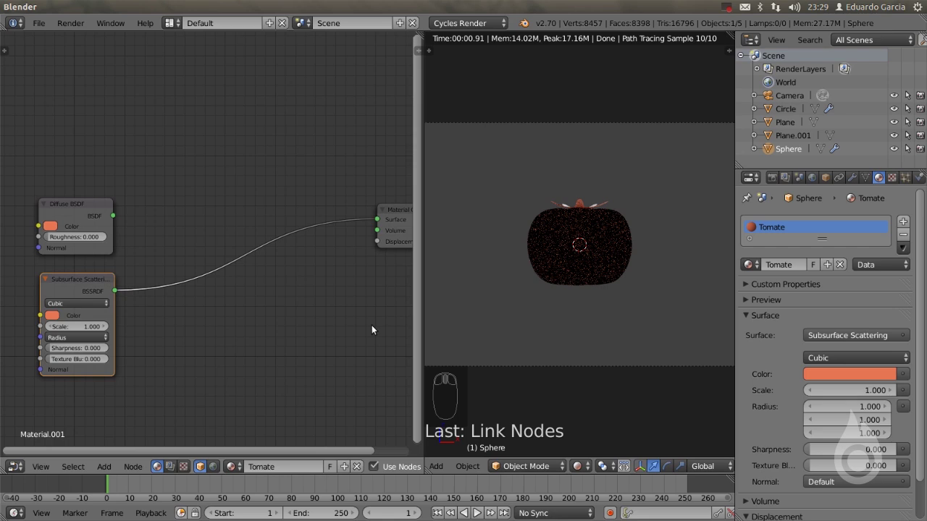
{"action": "scroll", "coordinate": [96, 319], "scroll_direction": "up", "scroll_amount": 1}
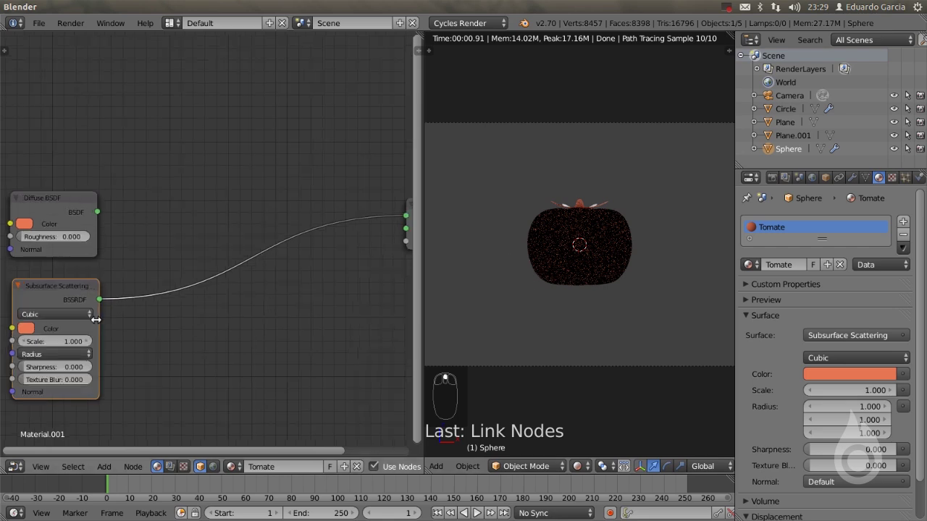
{"action": "middle_click_drag", "start_coordinate": [96, 319], "coordinate": [176, 289]}
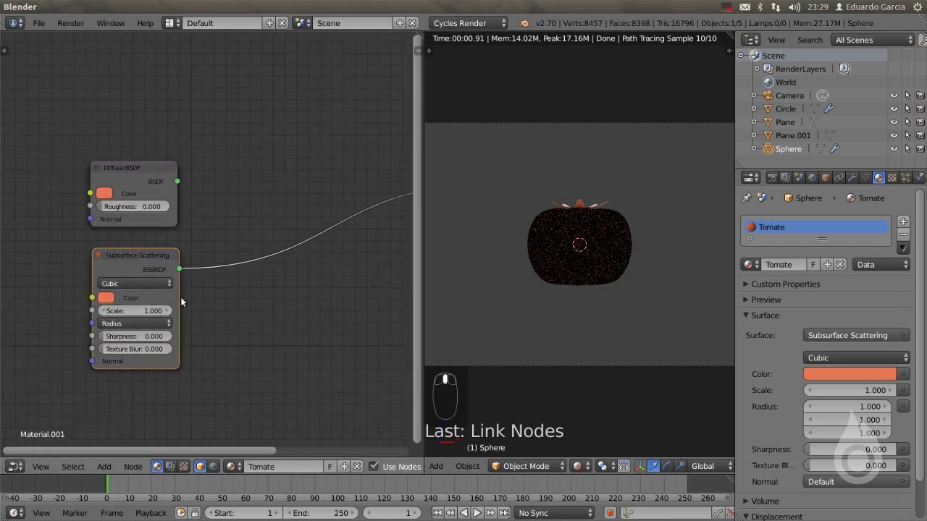
Set the Subsurface Scattering node's scale to 0.050
{"action": "left_click", "coordinate": [139, 310]}
{"action": "left_click", "coordinate": [153, 296]}
{"action": "left_click", "coordinate": [138, 312]}
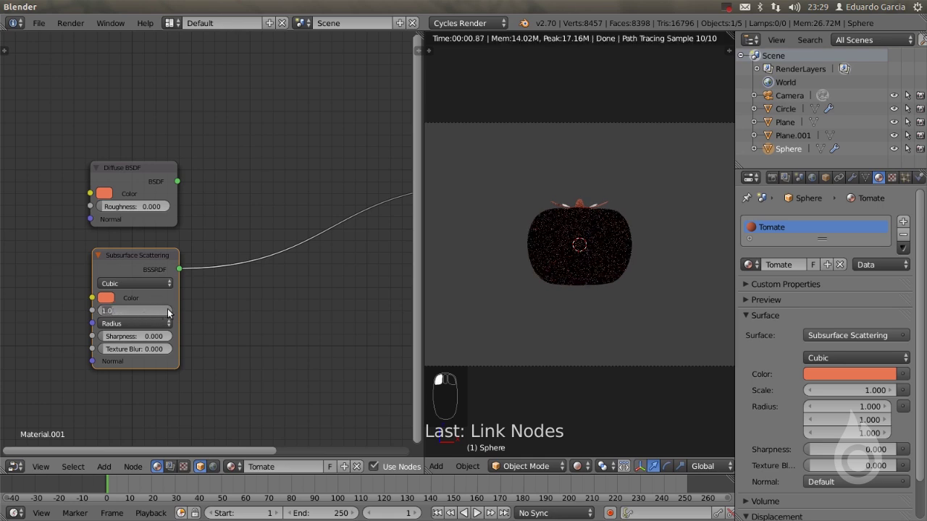
{"action": "key", "text": "Escape"}
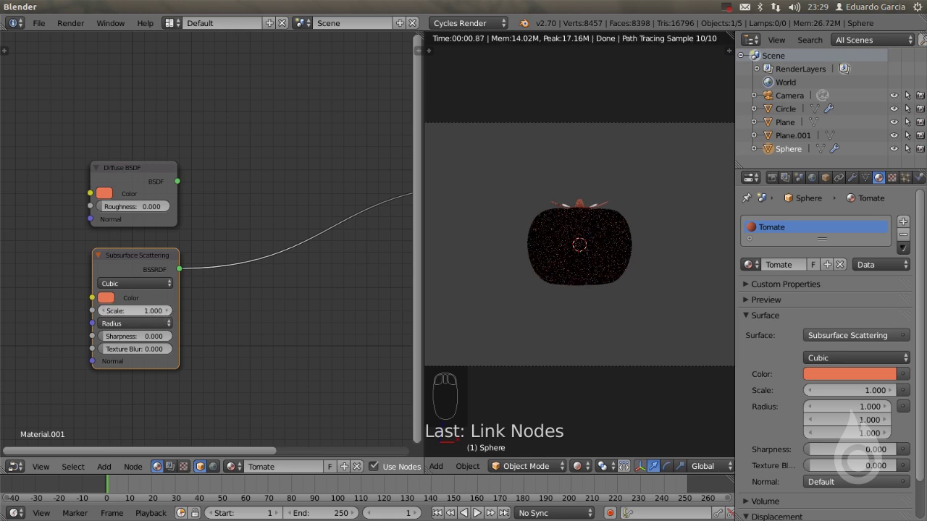
{"action": "left_click", "coordinate": [147, 312]}
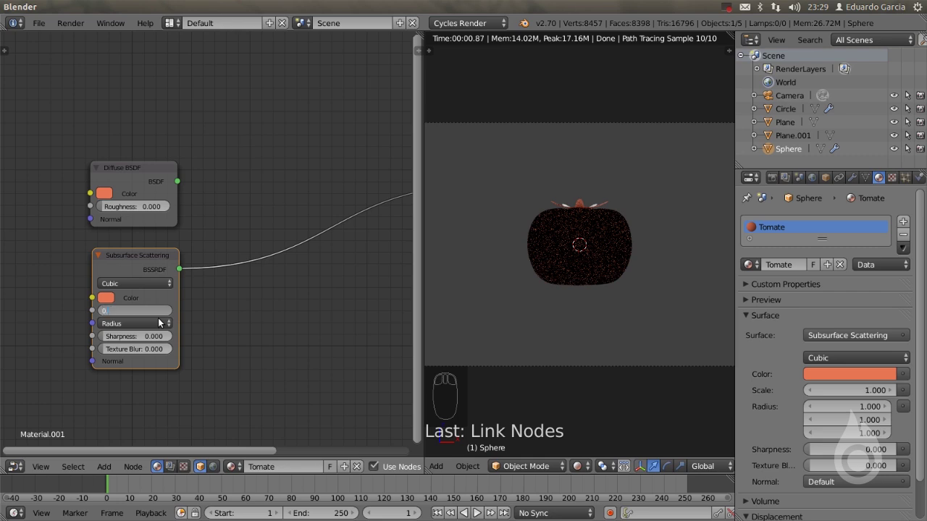
{"action": "key", "text": "Return"}
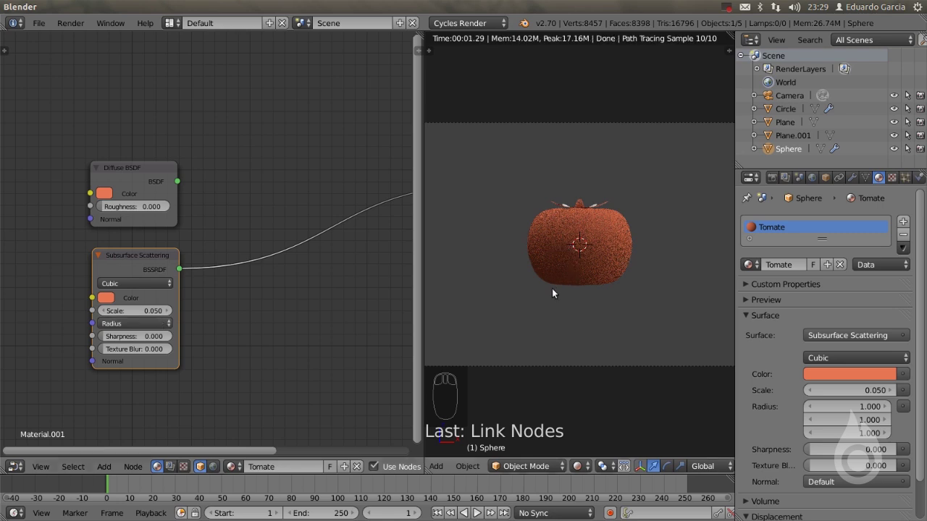
Add a Mix Shader node and insert it into the link between the Subsurface Scattering and Material Output nodes
{"action": "scroll", "coordinate": [283, 324], "scroll_direction": "down", "scroll_amount": 1}
{"action": "middle_click_drag", "start_coordinate": [283, 324], "coordinate": [210, 314]}
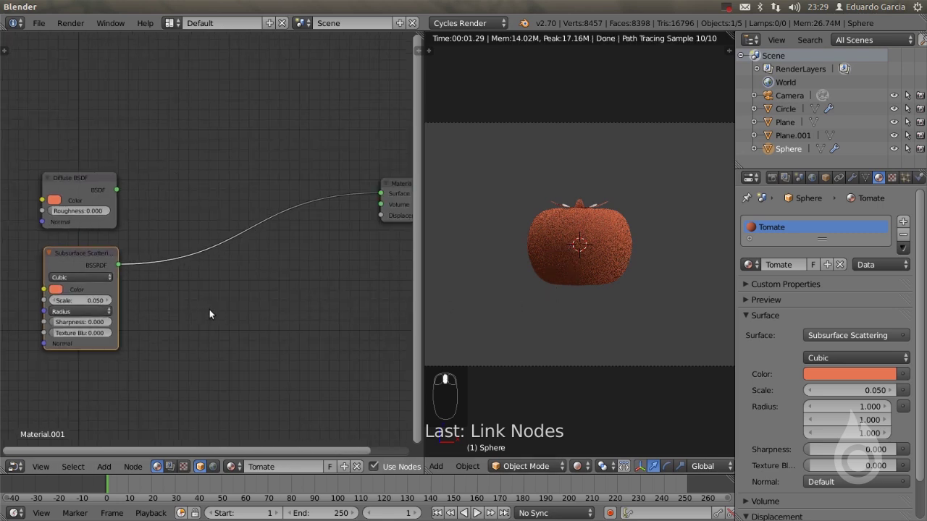
{"action": "key", "text": "shift+a"}
{"action": "mouse_move", "coordinate": [204, 313]}
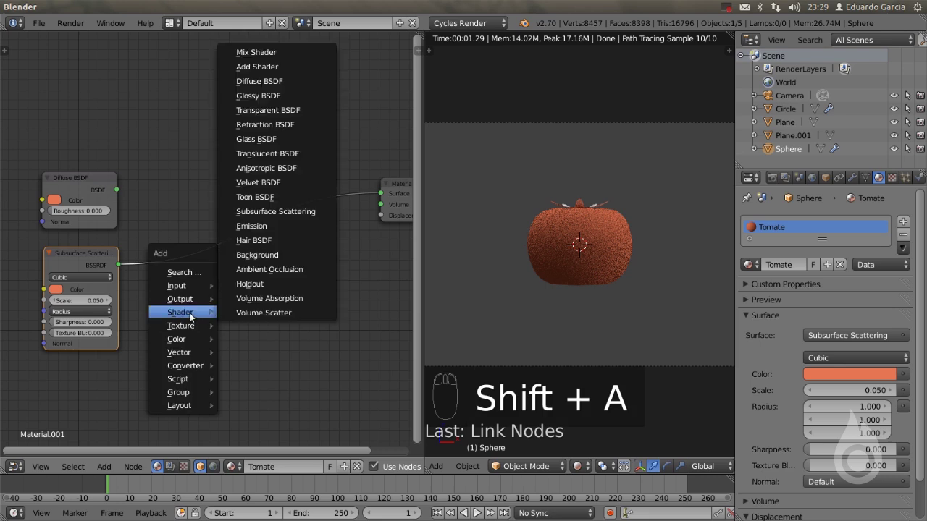
{"action": "left_click", "coordinate": [296, 54]}
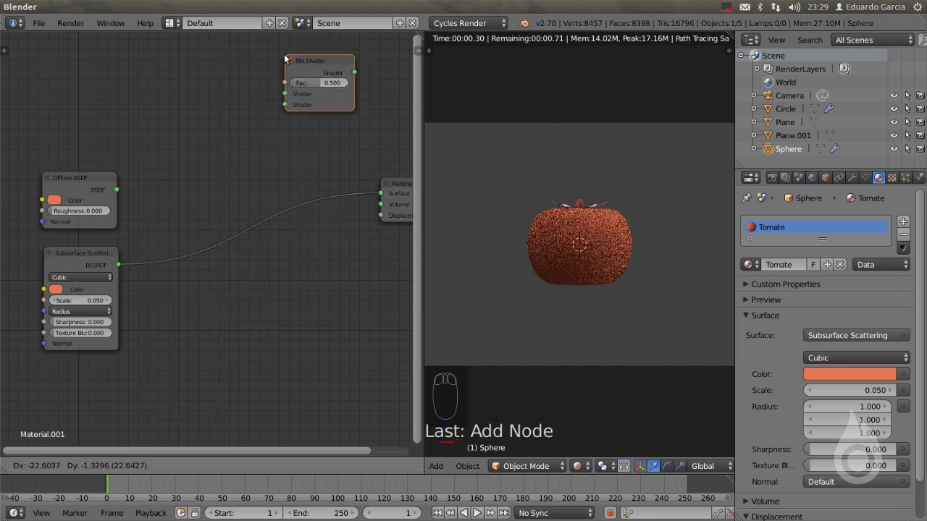
{"action": "left_click", "coordinate": [230, 186]}
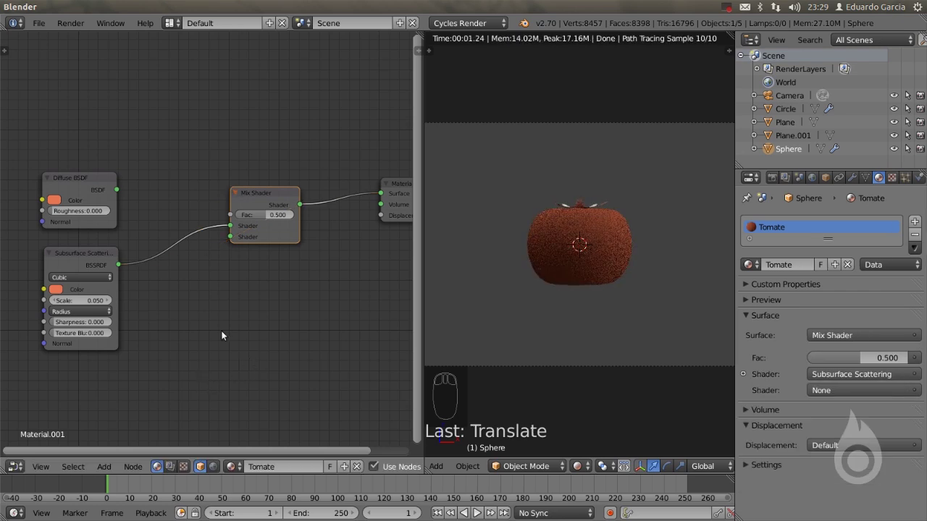
Feed the Diffuse BSDF into the Mix Shader's first shader input and the Subsurface Scattering into its second, and set its factor to 1.000
{"action": "mouse_move", "coordinate": [229, 231]}
{"action": "left_mouse_down"}
{"action": "mouse_move", "coordinate": [204, 228]}
{"action": "mouse_move", "coordinate": [231, 237]}
{"action": "left_mouse_up"}
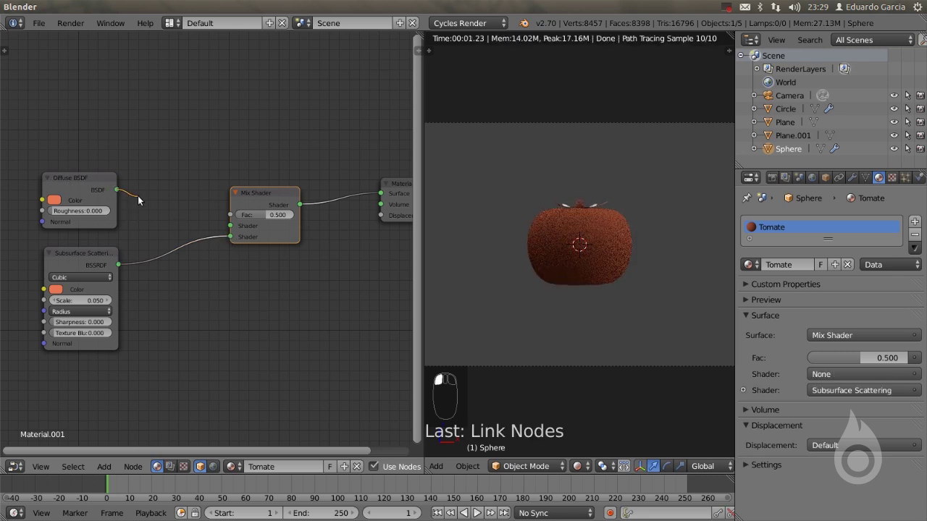
{"action": "left_click_drag", "start_coordinate": [153, 209], "coordinate": [230, 226]}
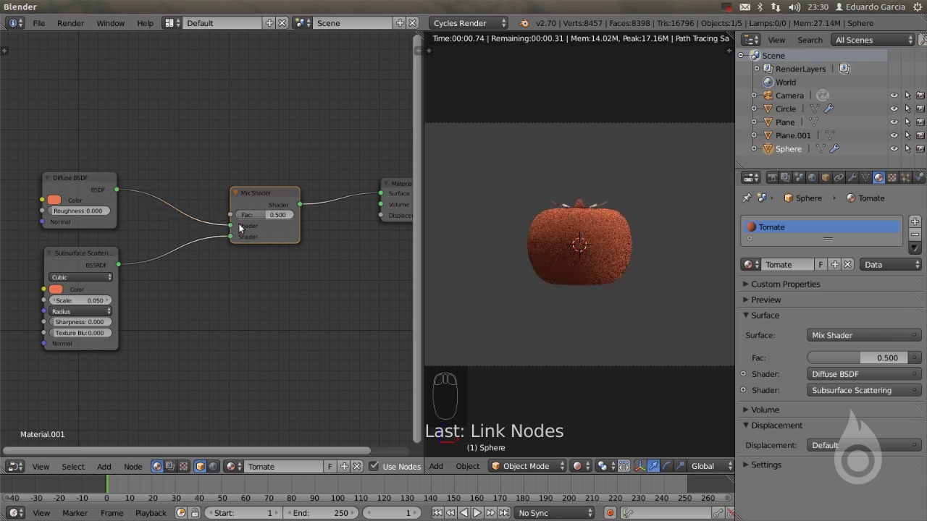
{"action": "left_click_drag", "start_coordinate": [255, 199], "coordinate": [249, 191]}
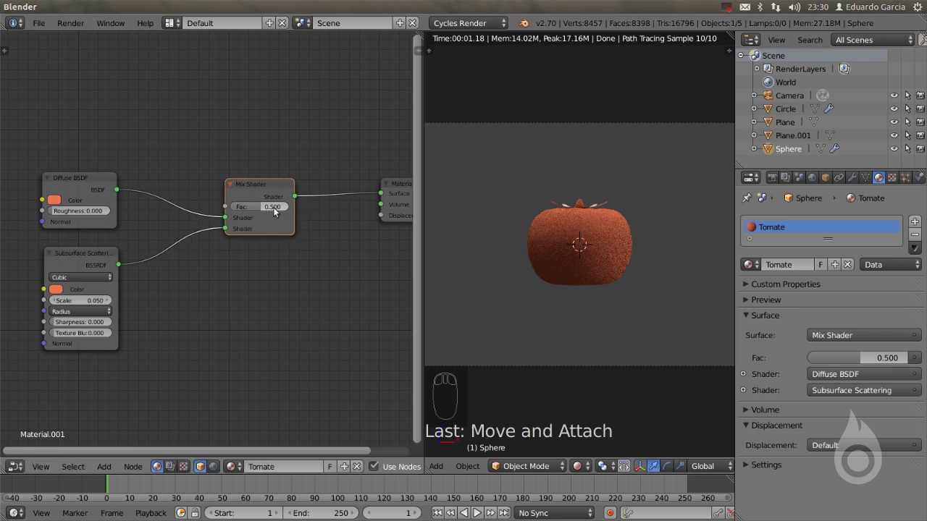
{"action": "left_click_drag", "start_coordinate": [275, 208], "coordinate": [153, 215]}
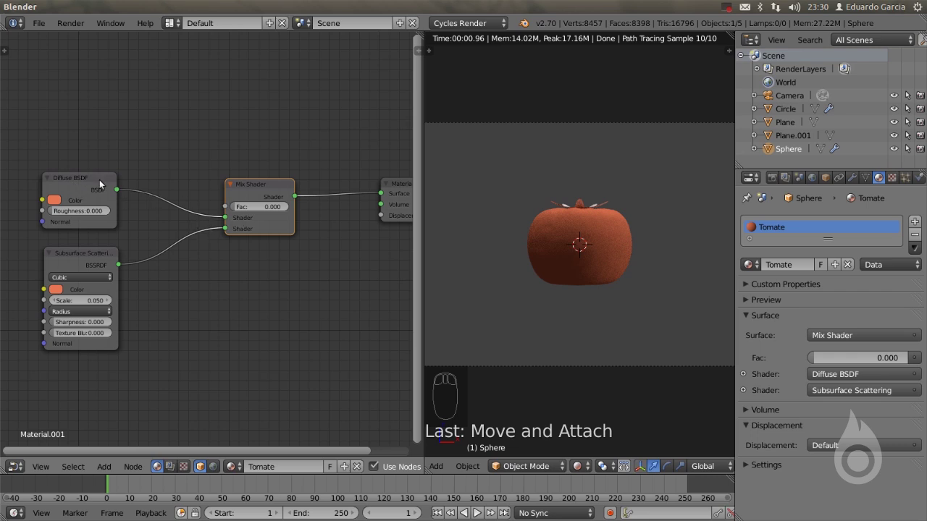
{"action": "left_click_drag", "start_coordinate": [246, 216], "coordinate": [289, 211]}
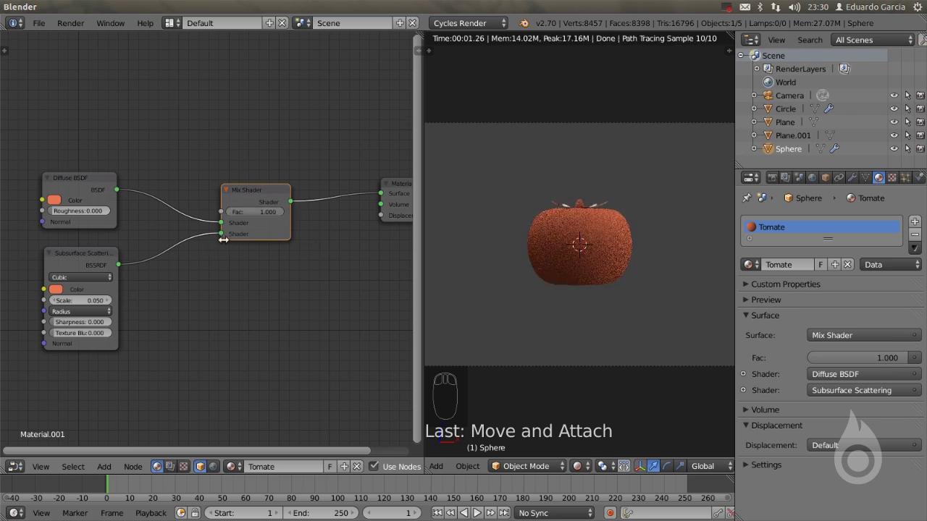
Move the Material Output node farther away from the Mix Shader to make room between them
{"action": "scroll", "coordinate": [258, 255], "scroll_direction": "down", "scroll_amount": 3}
{"action": "middle_click_drag", "start_coordinate": [277, 244], "coordinate": [136, 222]}
{"action": "left_click_drag", "start_coordinate": [226, 175], "coordinate": [346, 177]}
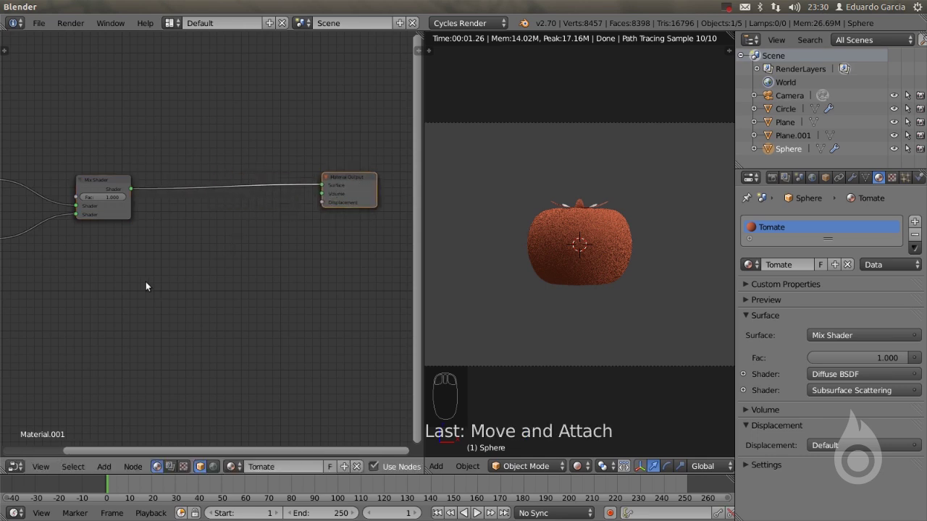
Add a Glossy BSDF shader node and place it directly below the Mix Shader node
{"action": "key", "text": "shift+a"}
{"action": "mouse_move", "coordinate": [146, 282]}
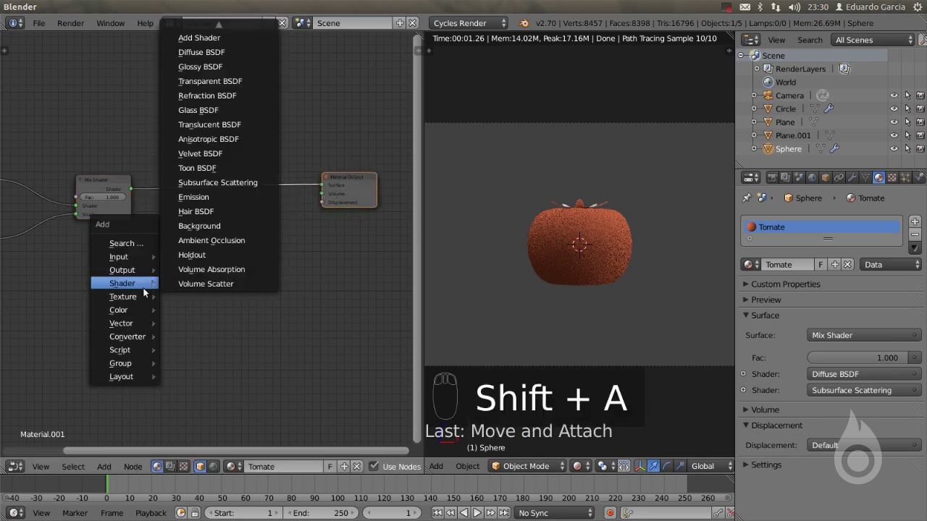
{"action": "left_click", "coordinate": [204, 66]}
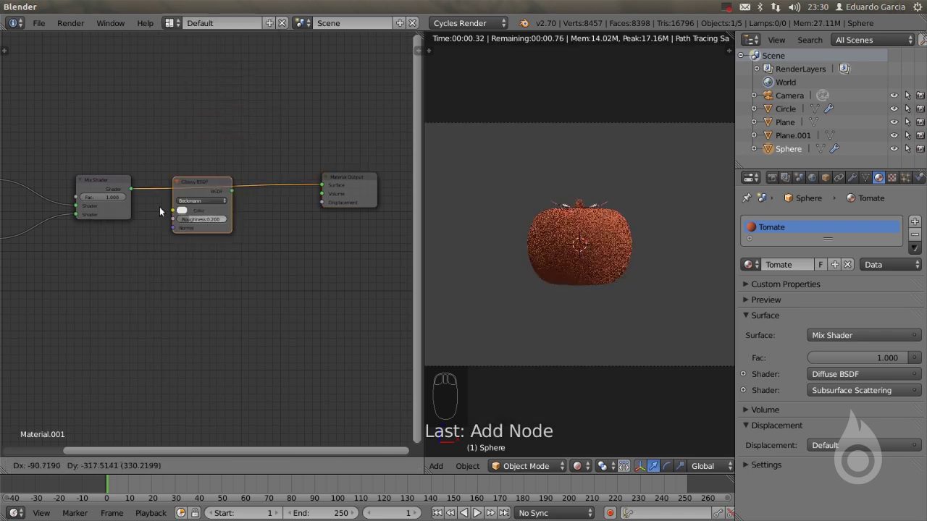
{"action": "left_click", "coordinate": [89, 243]}
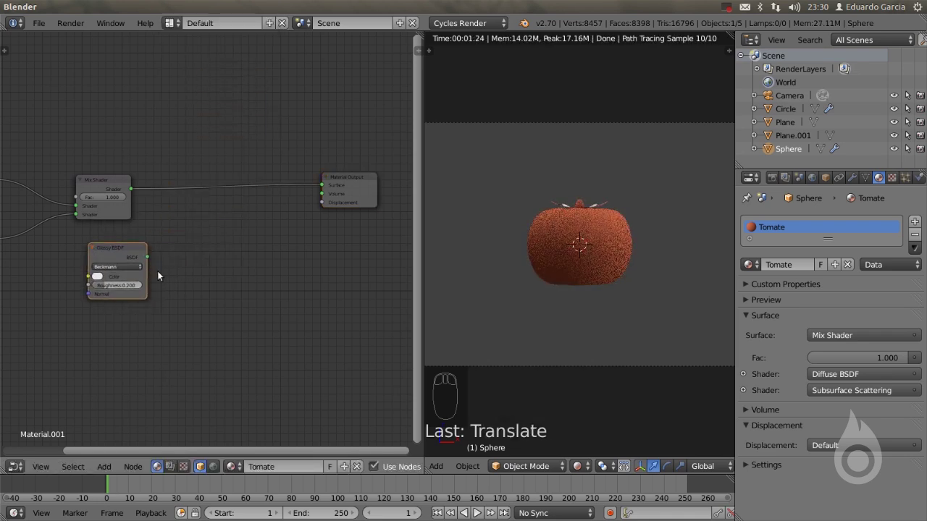
Insert a second Mix Shader before the Material Output and connect the Glossy BSDF to its second shader input
{"action": "middle_click_drag", "start_coordinate": [179, 228], "coordinate": [188, 225]}
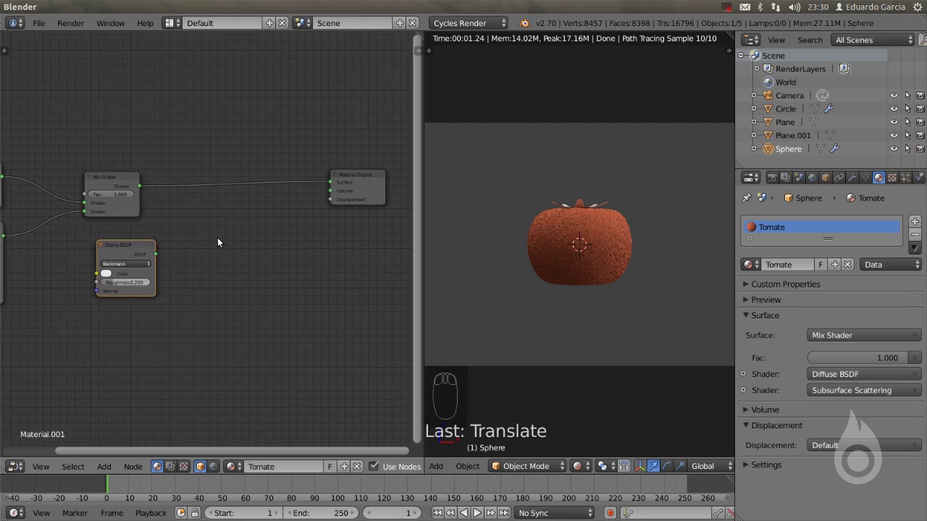
{"action": "key", "text": "shift+a"}
{"action": "mouse_move", "coordinate": [218, 239]}
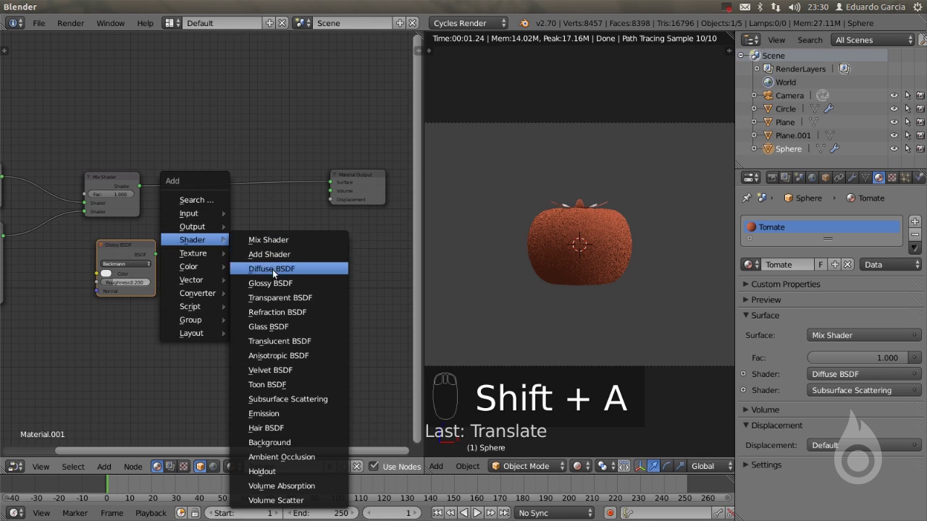
{"action": "left_click", "coordinate": [268, 240]}
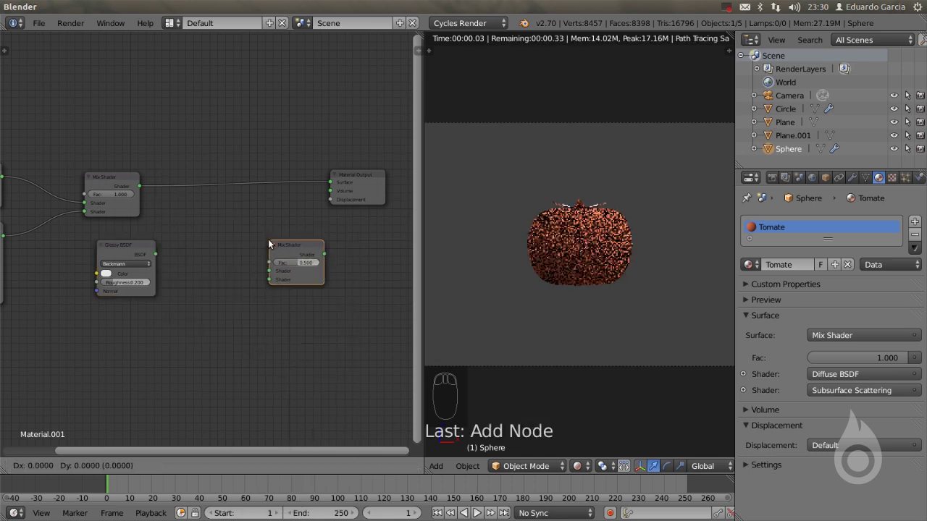
{"action": "left_click", "coordinate": [223, 174]}
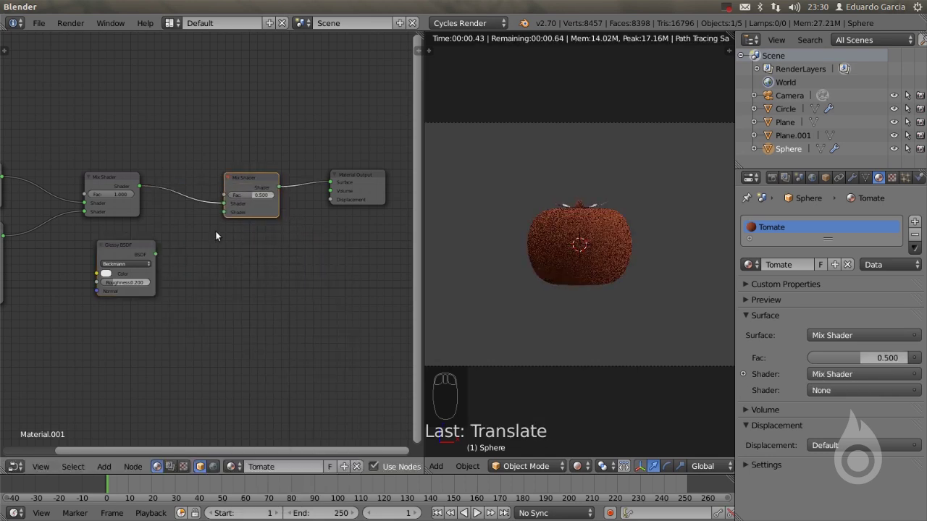
{"action": "middle_click_drag", "start_coordinate": [216, 231], "coordinate": [257, 241]}
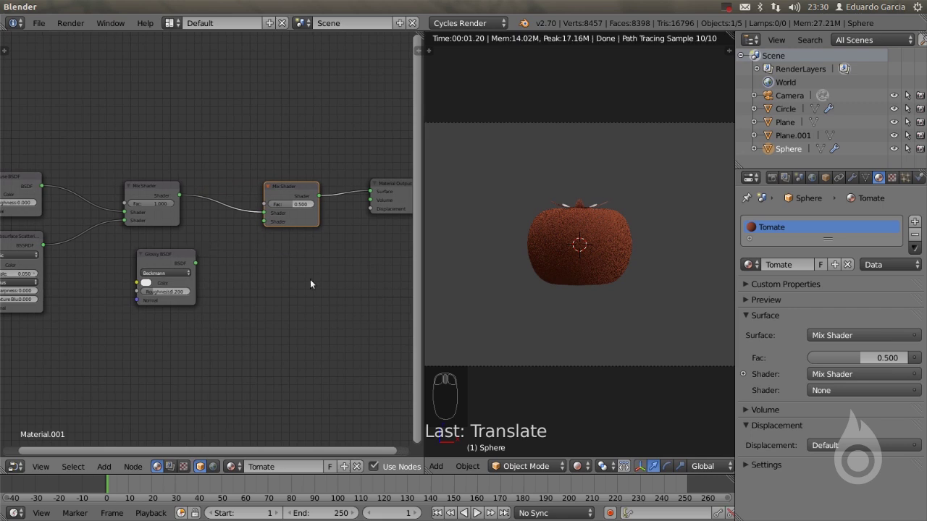
{"action": "left_click_drag", "start_coordinate": [198, 264], "coordinate": [263, 221]}
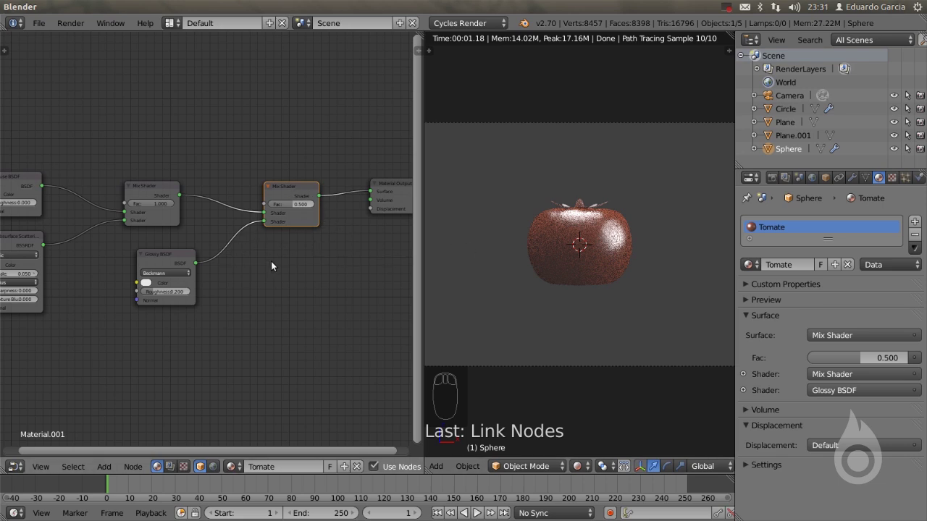
Set the Glossy BSDF node's roughness to 0.180
{"action": "scroll", "coordinate": [182, 314], "scroll_direction": "up", "scroll_amount": 4}
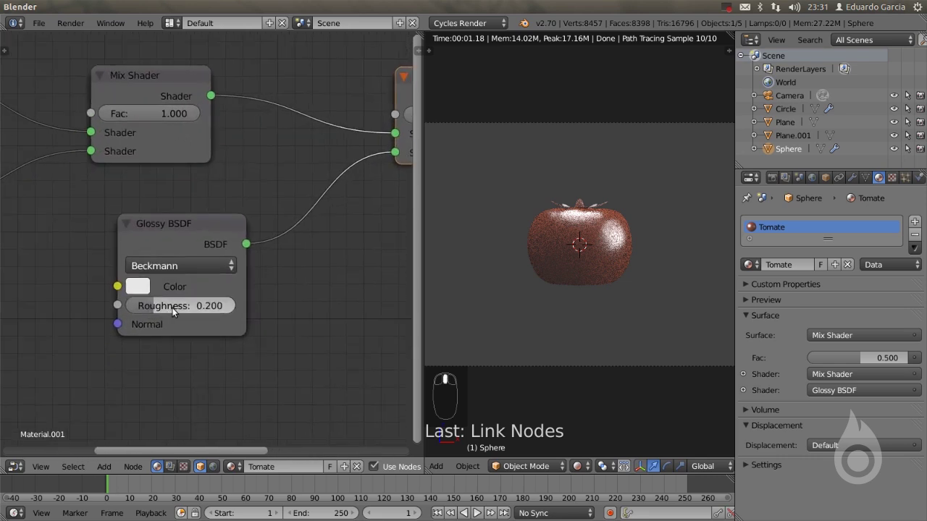
{"action": "left_click_drag", "start_coordinate": [172, 306], "coordinate": [173, 306]}
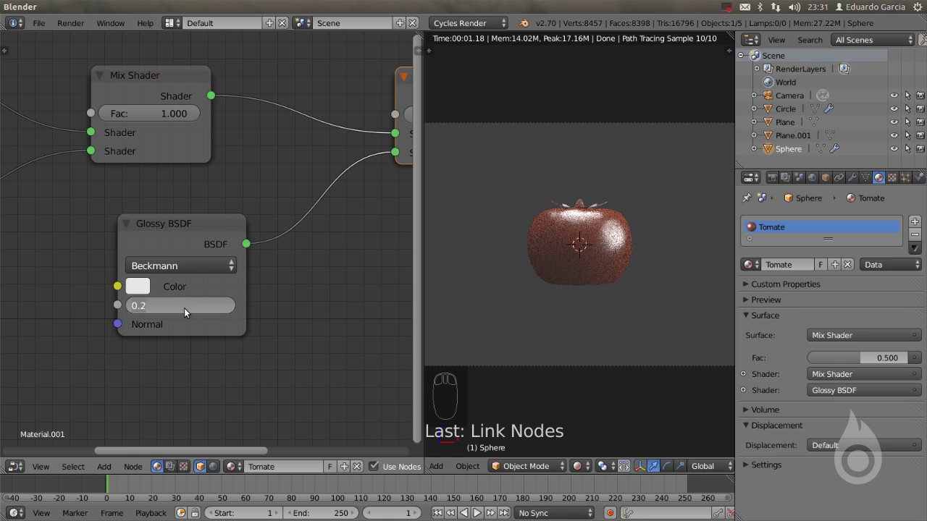
{"action": "key", "text": "BackSpace"}
{"action": "key", "text": "BackSpace"}
{"action": "type", "text": ".18"}
{"action": "key", "text": "Return"}
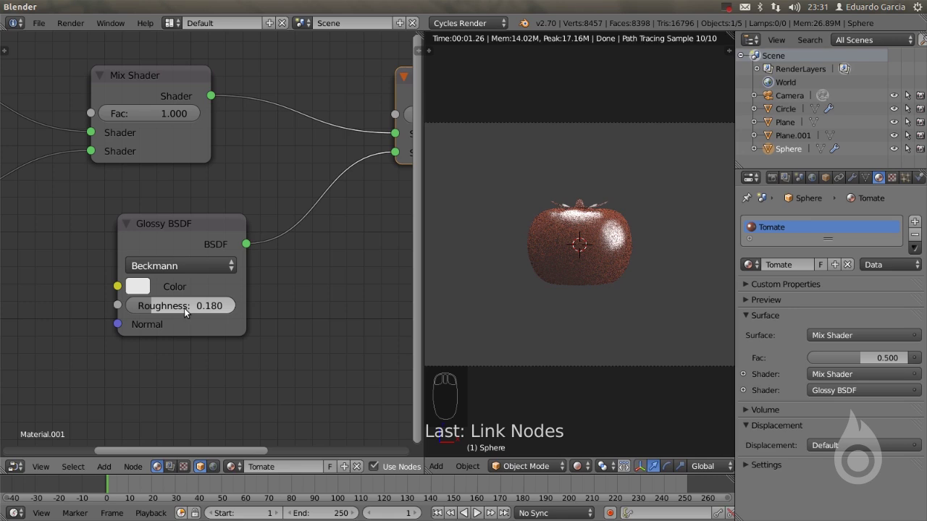
Set the factor of the second Mix Shader, which blends in the Glossy BSDF, to 0.150
{"action": "middle_click_drag", "start_coordinate": [351, 219], "coordinate": [287, 172]}
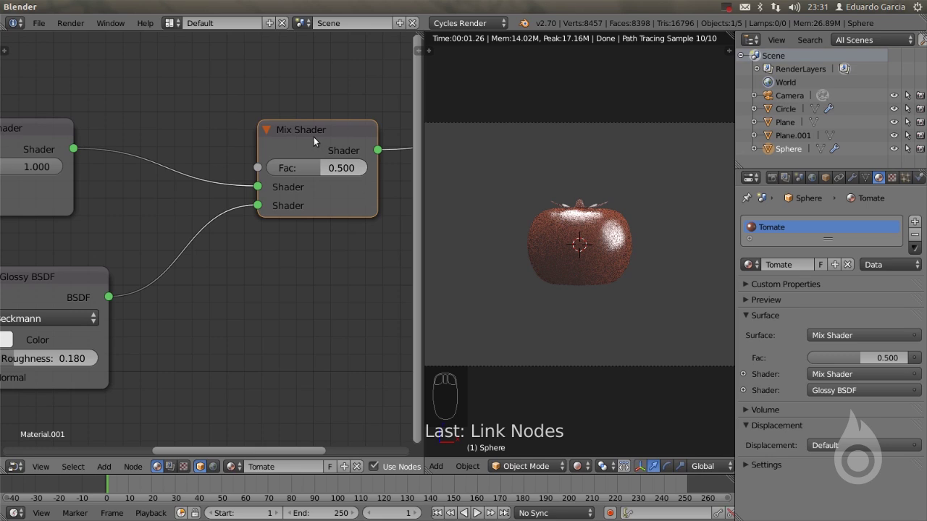
{"action": "middle_click_drag", "start_coordinate": [87, 151], "coordinate": [197, 182]}
{"action": "mouse_move", "coordinate": [134, 170]}
{"action": "middle_mouse_down"}
{"action": "mouse_move", "coordinate": [340, 162]}
{"action": "mouse_move", "coordinate": [94, 148]}
{"action": "middle_mouse_up"}
{"action": "middle_click_drag", "start_coordinate": [274, 291], "coordinate": [194, 304]}
{"action": "middle_click_drag", "start_coordinate": [262, 312], "coordinate": [248, 318]}
{"action": "left_click", "coordinate": [313, 194]}
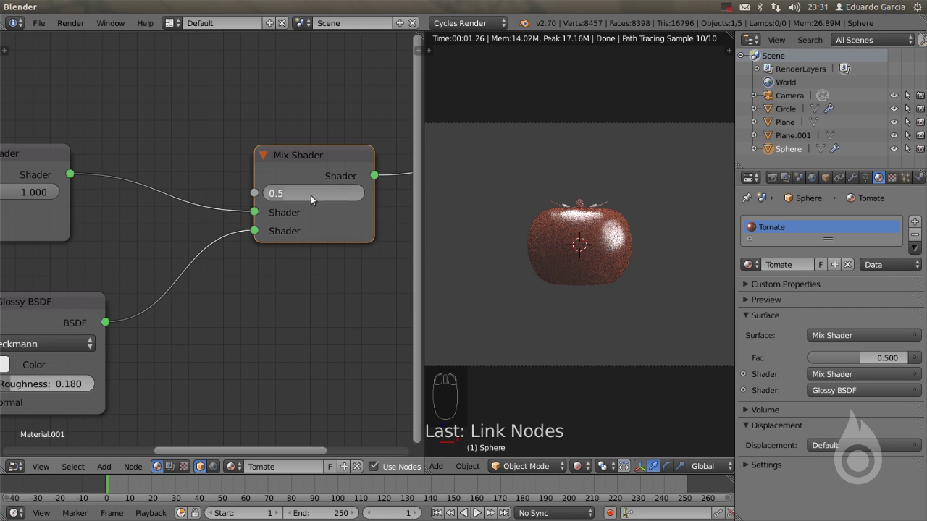
{"action": "key", "text": "BackSpace"}
{"action": "type", "text": "0.15"}
{"action": "key", "text": "Return"}
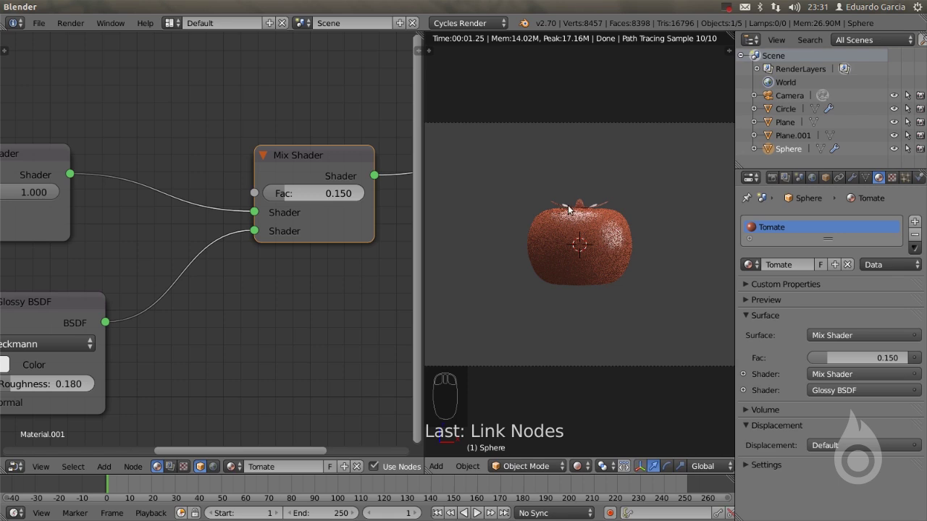
Select the star-shaped stem on top of the tomato and create a new material for it
{"action": "scroll", "coordinate": [264, 314], "scroll_direction": "down", "scroll_amount": 6}
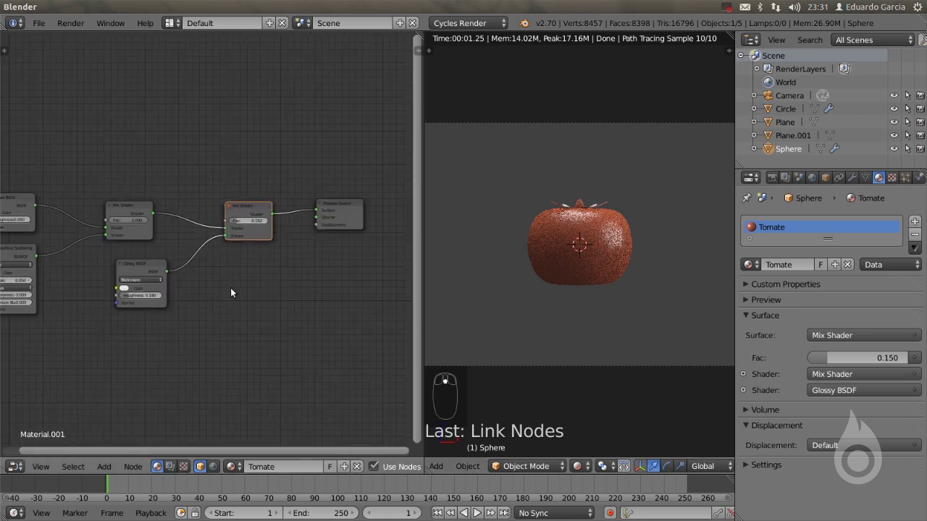
{"action": "middle_click_drag", "start_coordinate": [78, 236], "coordinate": [182, 244]}
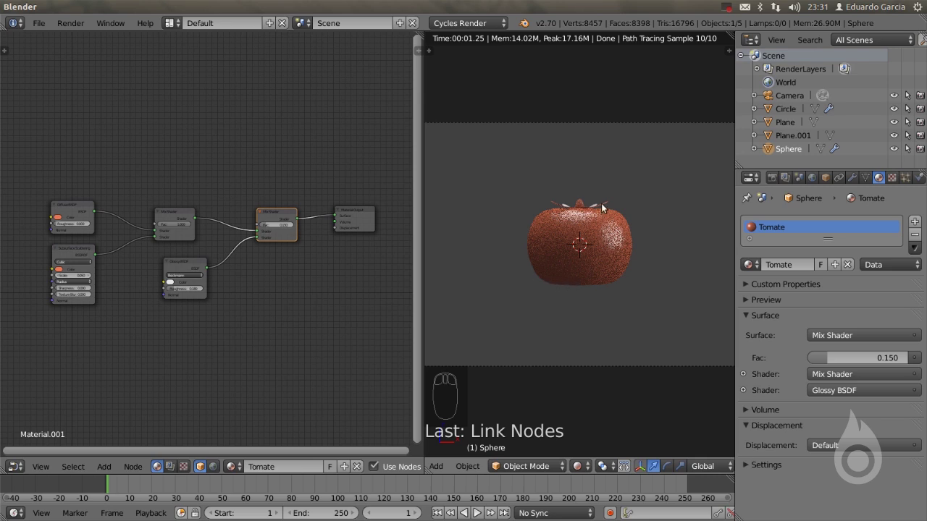
{"action": "scroll", "coordinate": [651, 123], "scroll_direction": "down", "scroll_amount": 3}
{"action": "scroll", "coordinate": [655, 221], "scroll_direction": "up", "scroll_amount": 6}
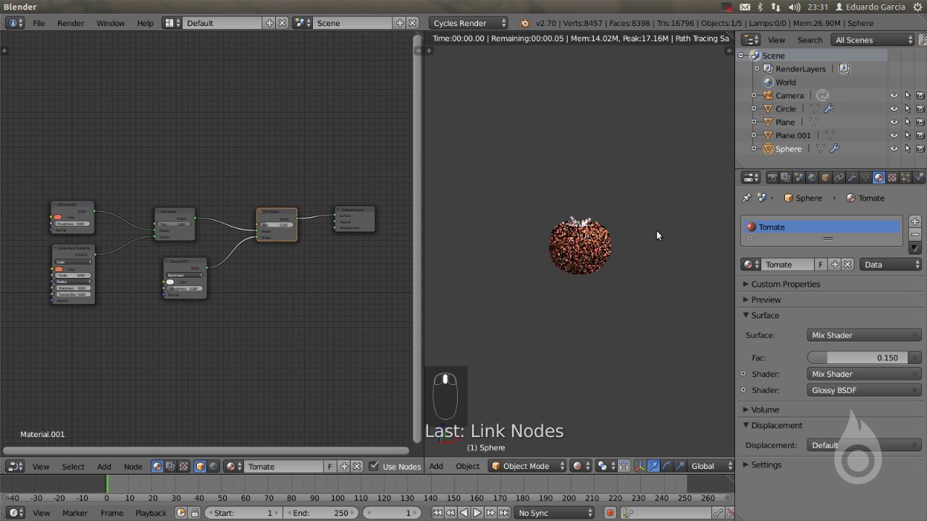
{"action": "middle_click_drag", "start_coordinate": [568, 218], "coordinate": [575, 228]}
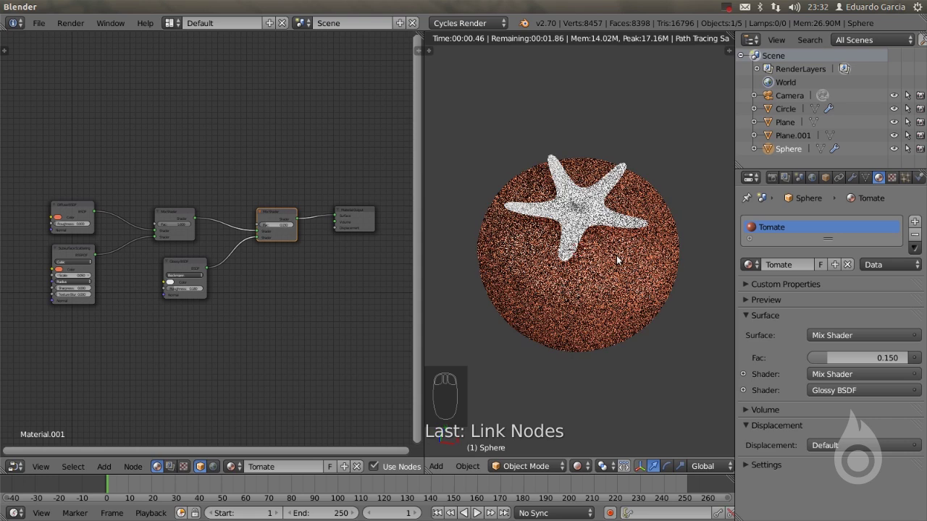
{"action": "right_click", "coordinate": [583, 205]}
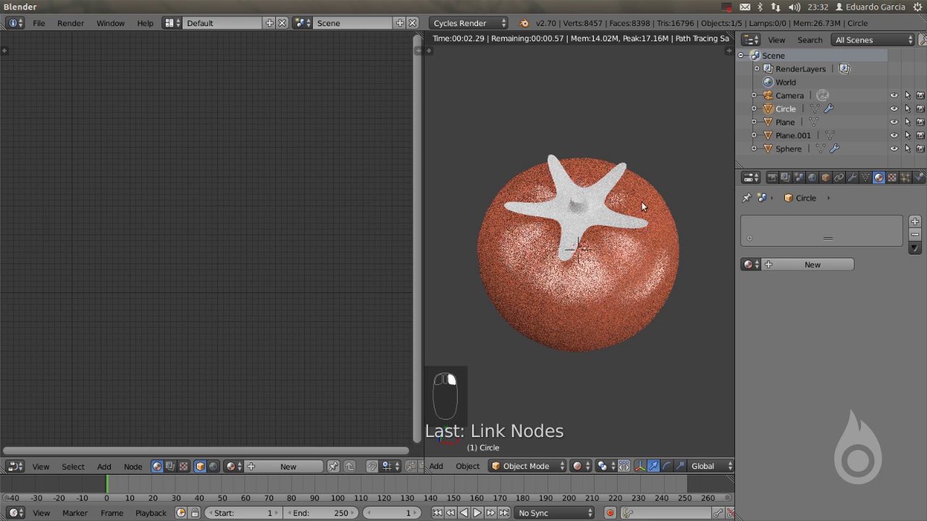
{"action": "left_click", "coordinate": [816, 265]}
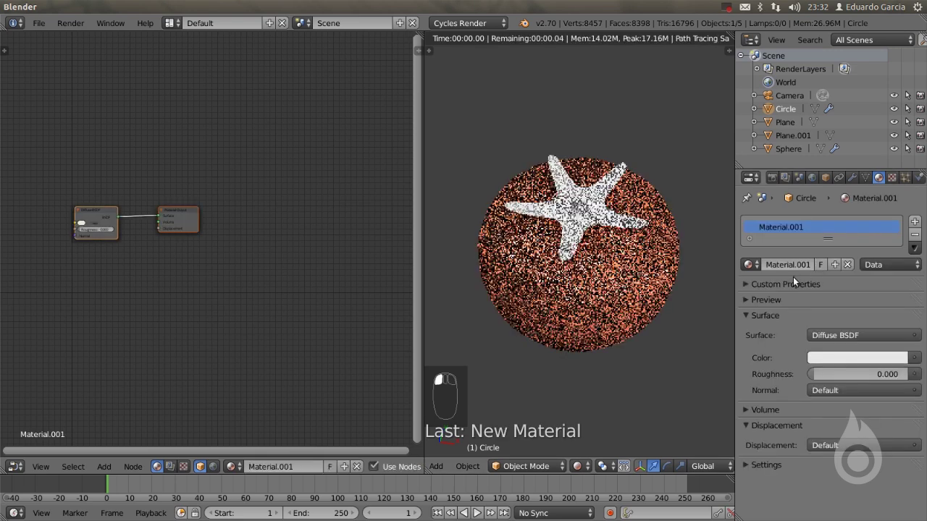
Rename the stem's new material as Talo
{"action": "left_click", "coordinate": [790, 268]}
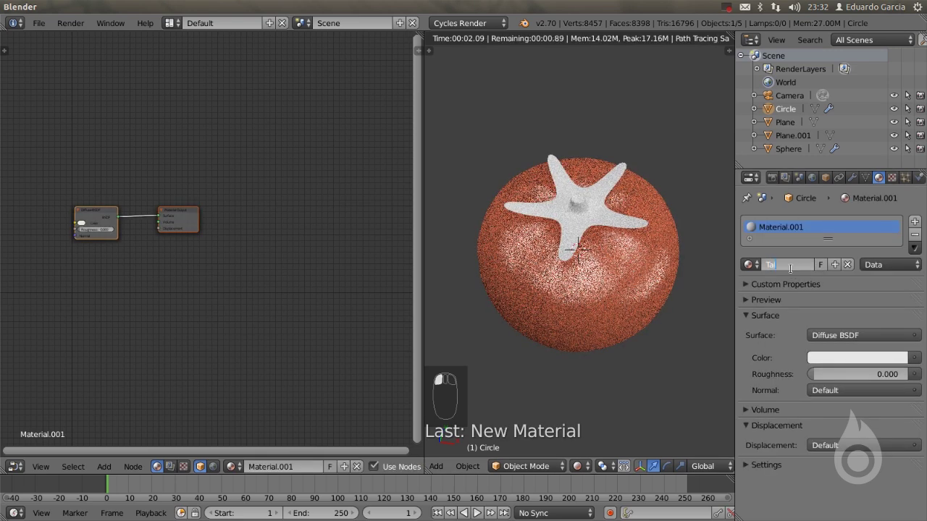
{"action": "type", "text": "Talo"}
{"action": "key", "text": "Return"}
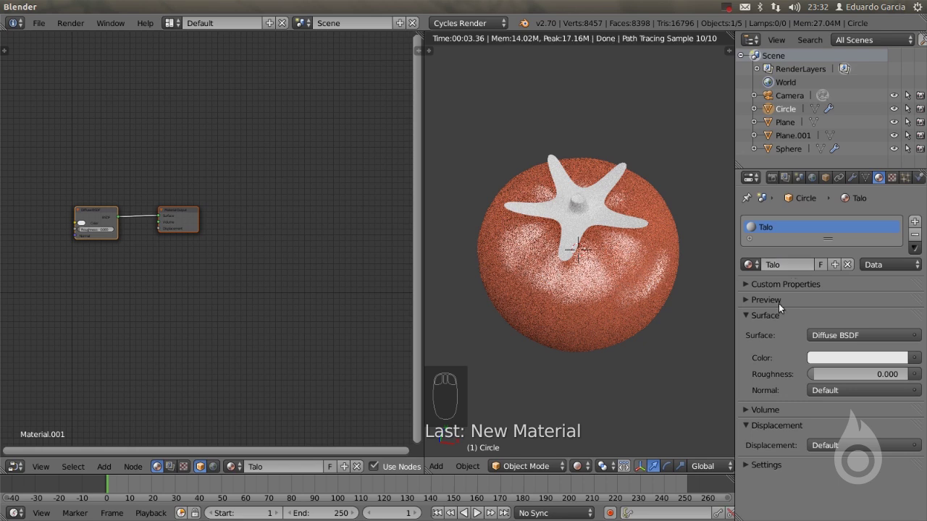
Set the diffuse colour of the Talo material to pink
{"action": "left_click", "coordinate": [879, 358]}
{"action": "left_click", "coordinate": [827, 248]}
{"action": "mouse_move", "coordinate": [827, 248]}
{"action": "left_mouse_down"}
{"action": "mouse_move", "coordinate": [853, 214]}
{"action": "mouse_move", "coordinate": [826, 211]}
{"action": "mouse_move", "coordinate": [838, 222]}
{"action": "mouse_move", "coordinate": [842, 247]}
{"action": "left_mouse_up"}
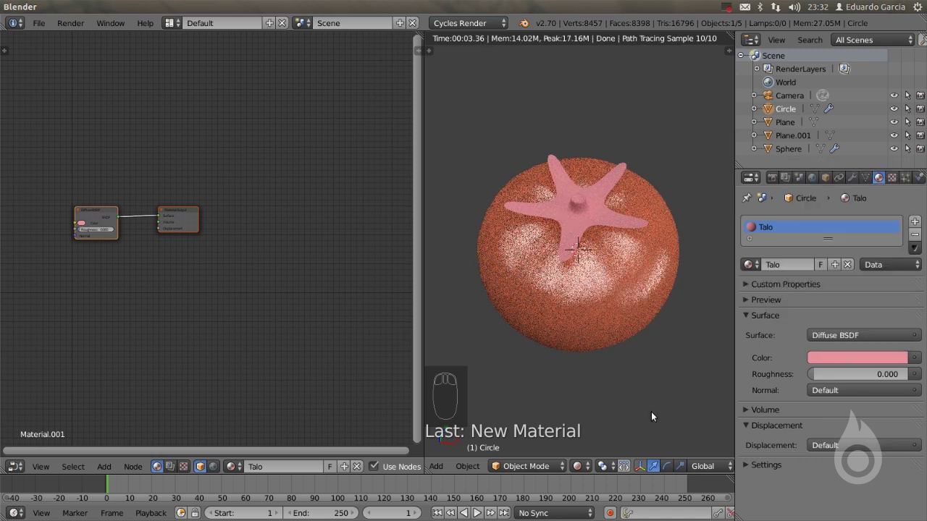
Add an Image Texture node in front of the Diffuse BSDF and shift the Diffuse BSDF slightly away from it
{"action": "scroll", "coordinate": [145, 270], "scroll_direction": "up", "scroll_amount": 3}
{"action": "middle_click_drag", "start_coordinate": [179, 276], "coordinate": [220, 284]}
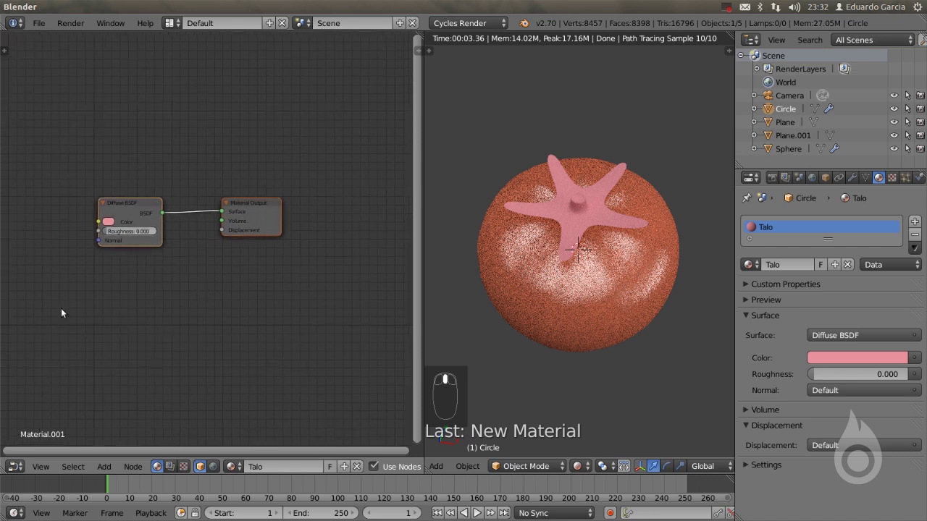
{"action": "scroll", "coordinate": [146, 307], "scroll_direction": "up", "scroll_amount": 2}
{"action": "middle_click_drag", "start_coordinate": [146, 287], "coordinate": [197, 265]}
{"action": "key", "text": "shift+a"}
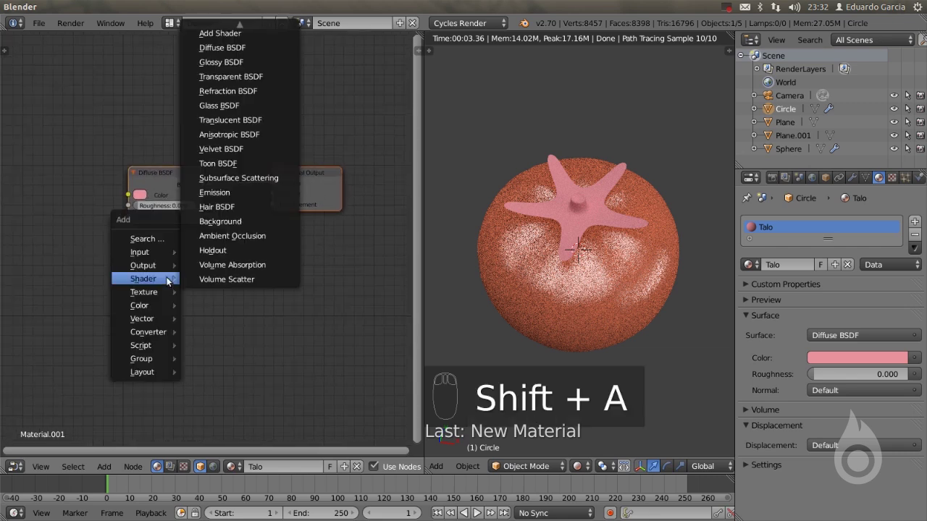
{"action": "mouse_move", "coordinate": [143, 291]}
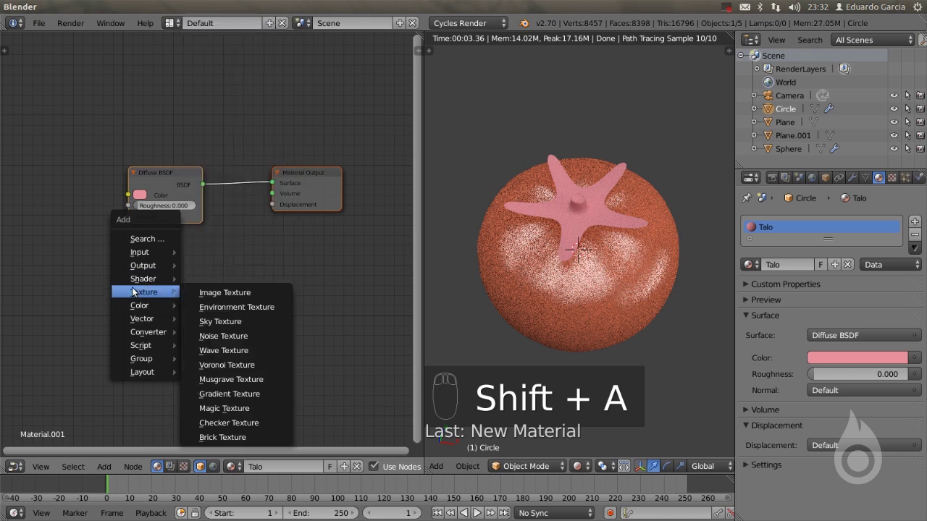
{"action": "left_click", "coordinate": [237, 296]}
{"action": "left_click", "coordinate": [64, 190]}
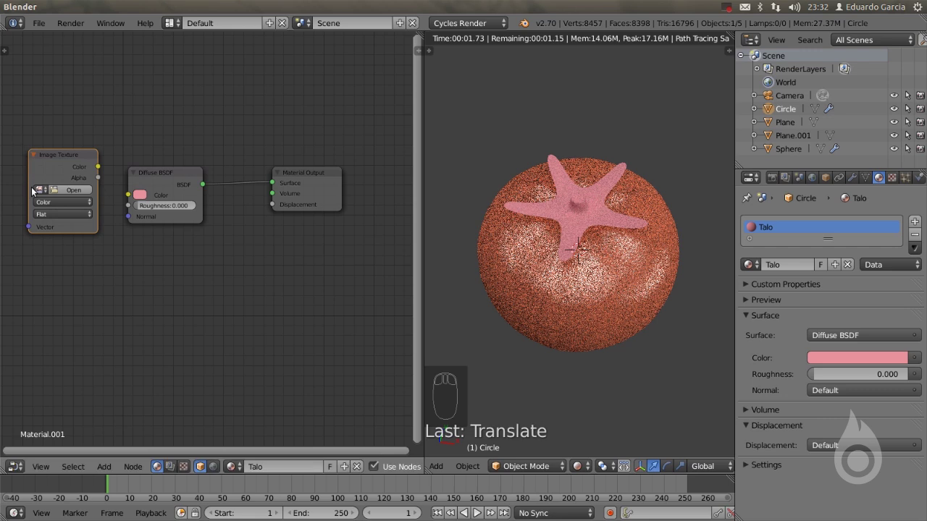
{"action": "left_click_drag", "start_coordinate": [183, 175], "coordinate": [196, 170]}
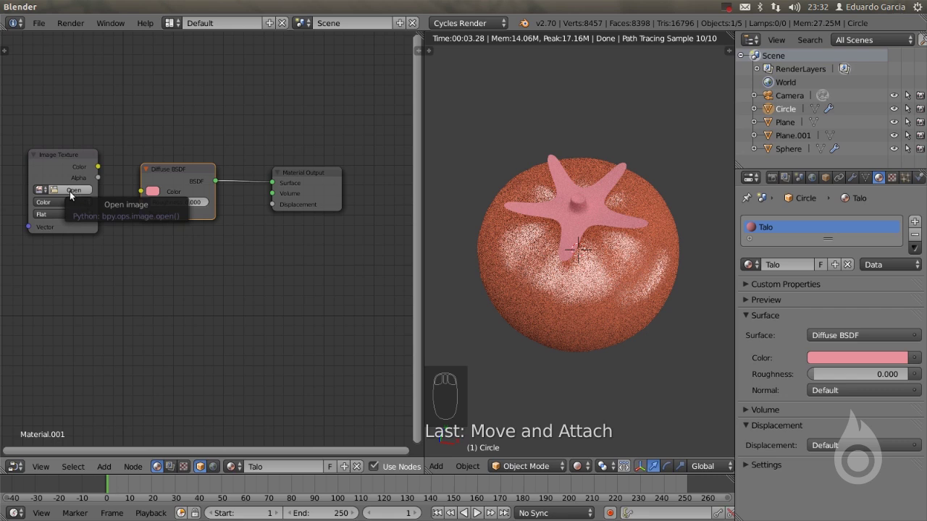
Assign stem.png to the Image Texture node and connect its Color output to the Diffuse BSDF's Color input
{"action": "left_click", "coordinate": [39, 189]}
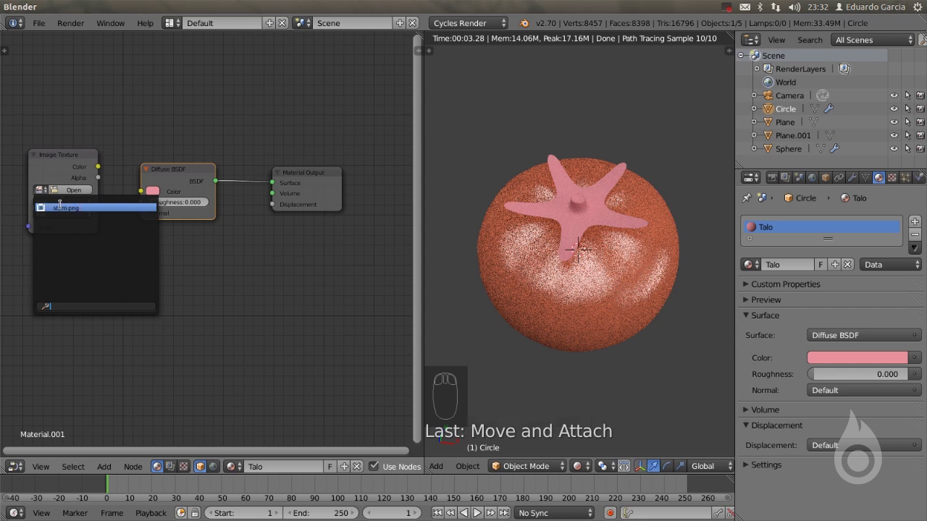
{"action": "left_click", "coordinate": [65, 207]}
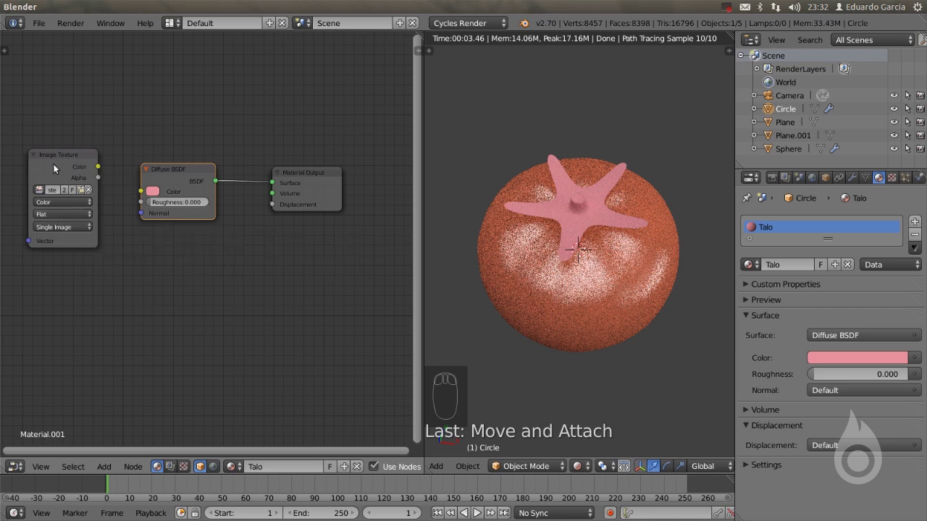
{"action": "left_click_drag", "start_coordinate": [98, 167], "coordinate": [141, 191]}
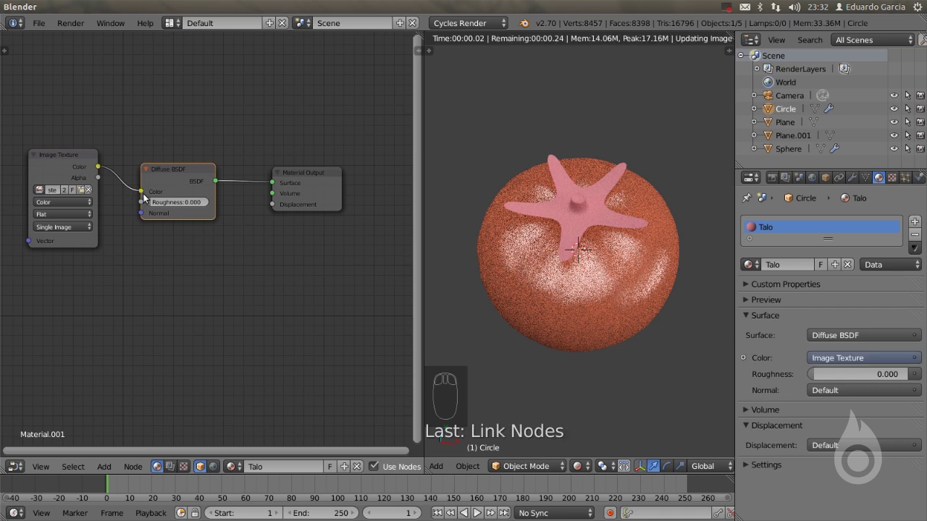
{"action": "scroll", "coordinate": [164, 190], "scroll_direction": "up", "scroll_amount": 1}
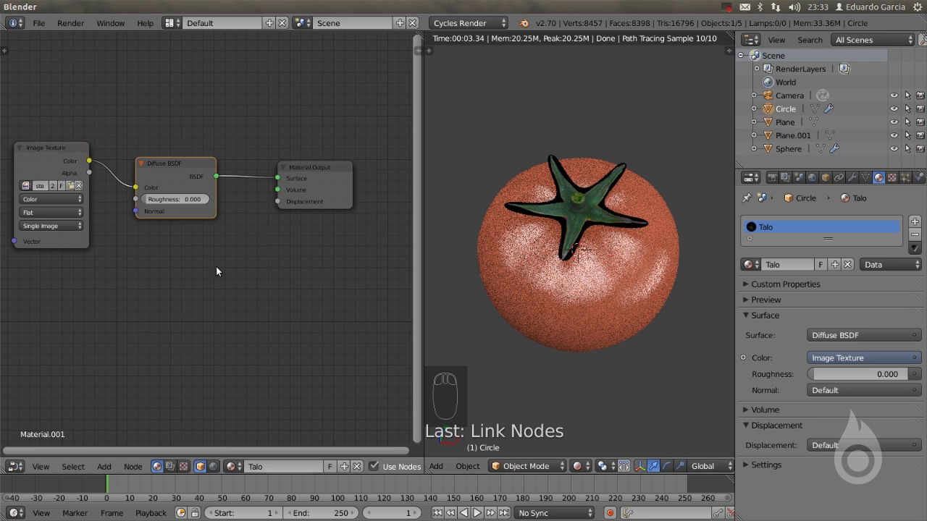
Make room before the Material Output and add a Transparent BSDF above the Diffuse BSDF, connected to the output's Surface input
{"action": "scroll", "coordinate": [317, 254], "scroll_direction": "down", "scroll_amount": 3}
{"action": "left_click_drag", "start_coordinate": [246, 179], "coordinate": [369, 171]}
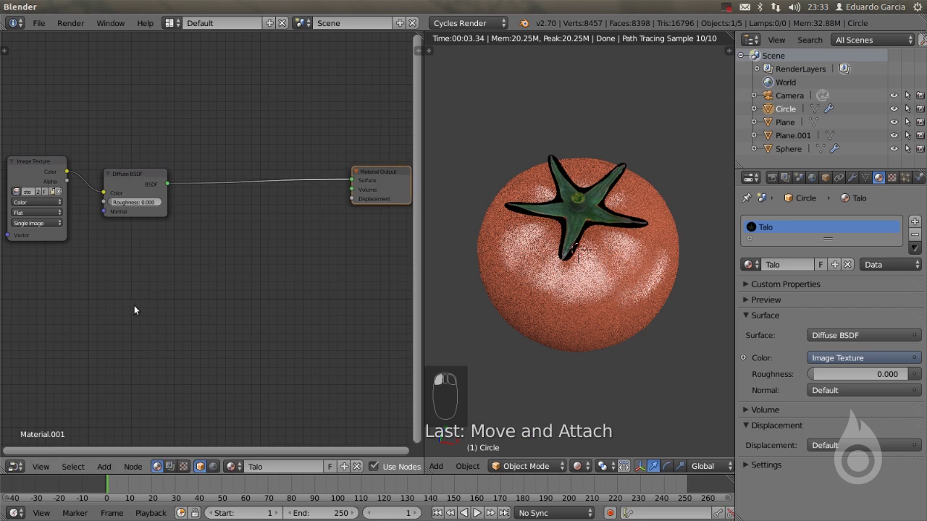
{"action": "key", "text": "shift+a"}
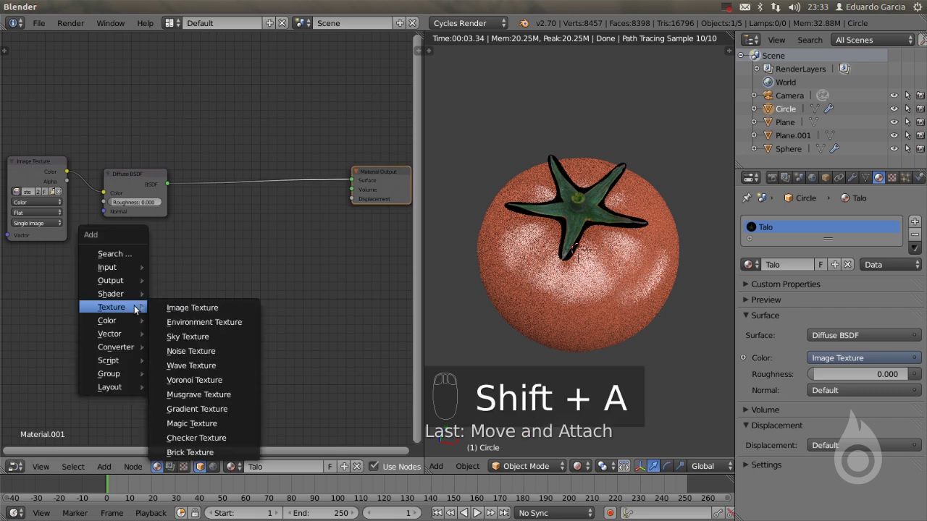
{"action": "mouse_move", "coordinate": [130, 294]}
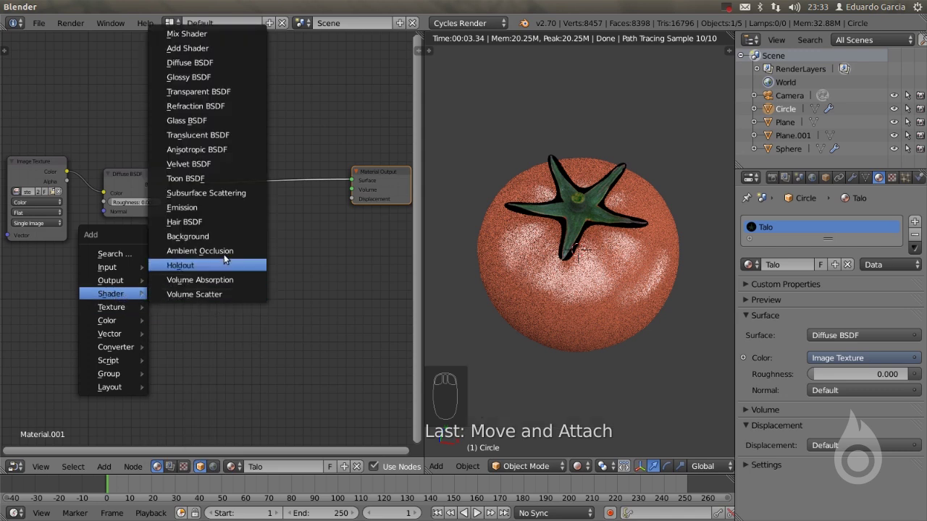
{"action": "left_click", "coordinate": [208, 92]}
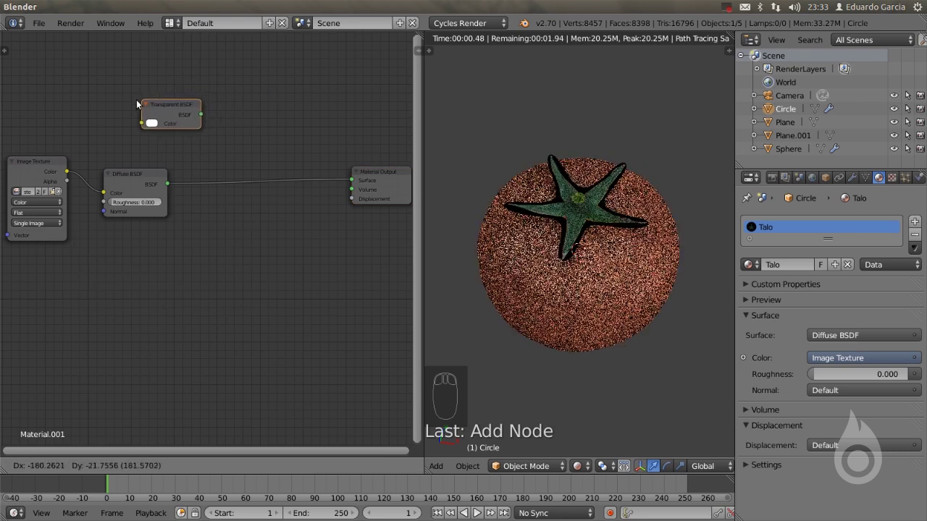
{"action": "left_click", "coordinate": [161, 135]}
{"action": "left_click_drag", "start_coordinate": [162, 139], "coordinate": [351, 180]}
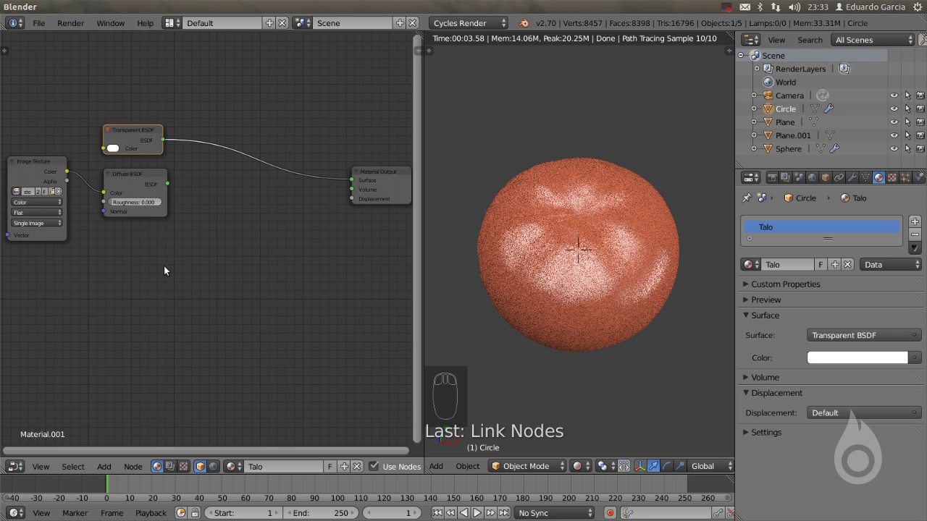
Insert a Mix Shader between the Transparent BSDF and Material Output, and connect the Diffuse BSDF to its second shader input
{"action": "key", "text": "shift+a"}
{"action": "mouse_move", "coordinate": [164, 266]}
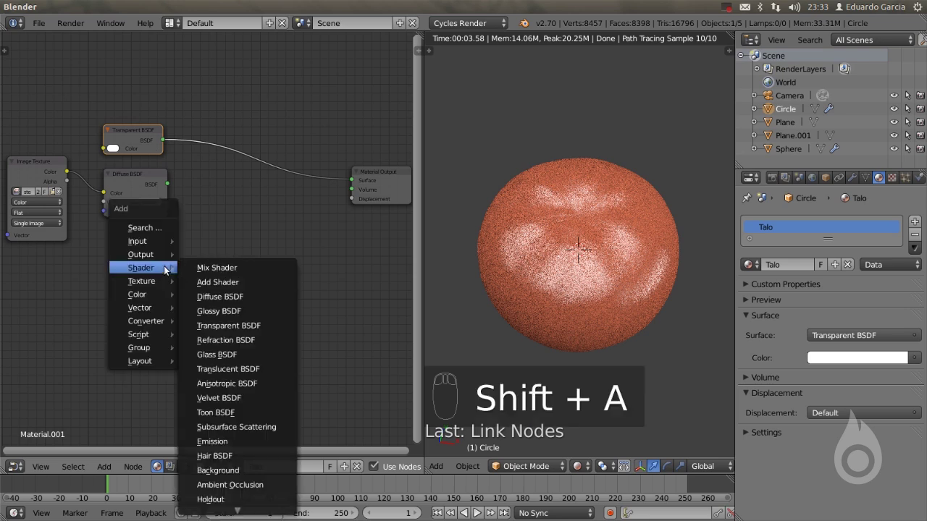
{"action": "left_click", "coordinate": [216, 268]}
{"action": "left_click", "coordinate": [258, 154]}
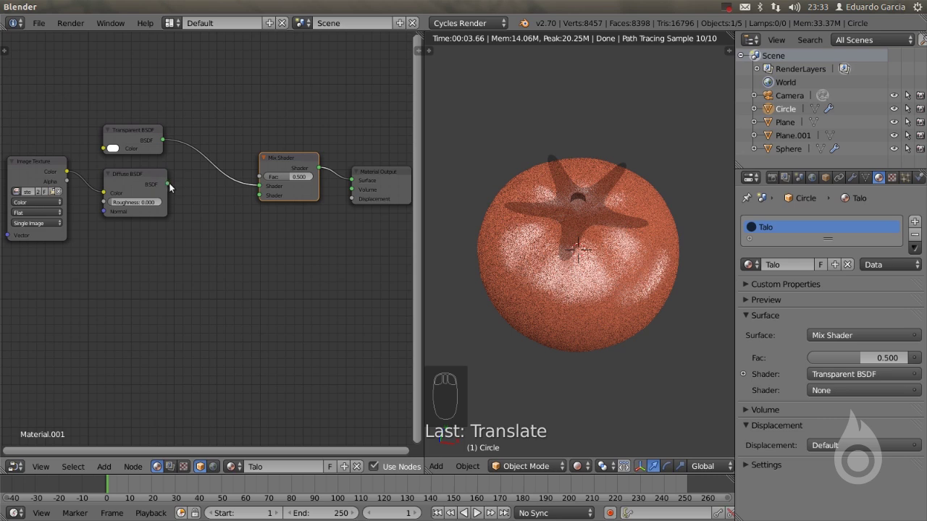
{"action": "left_click_drag", "start_coordinate": [167, 185], "coordinate": [260, 195]}
{"action": "left_click", "coordinate": [294, 171]}
{"action": "left_click_drag", "start_coordinate": [278, 163], "coordinate": [265, 165]}
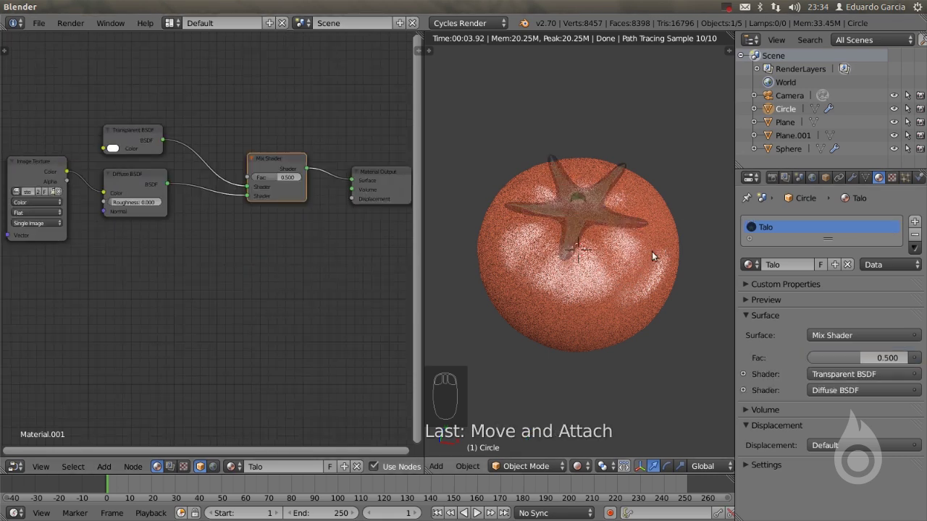
Connect the Image Texture's Alpha output to the Mix Shader's Fac input so the stem is masked by the image
{"action": "left_click", "coordinate": [51, 170]}
{"action": "left_click_drag", "start_coordinate": [66, 182], "coordinate": [249, 180]}
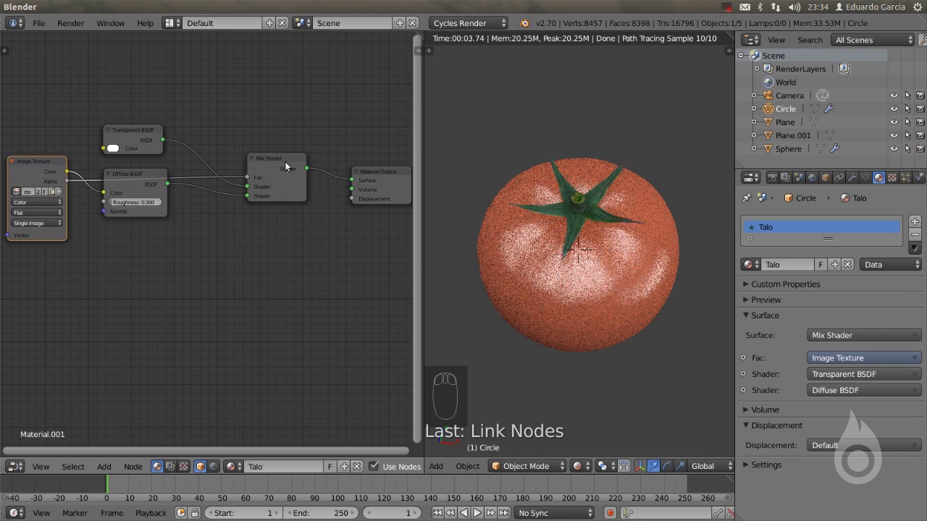
{"action": "left_click", "coordinate": [130, 136]}
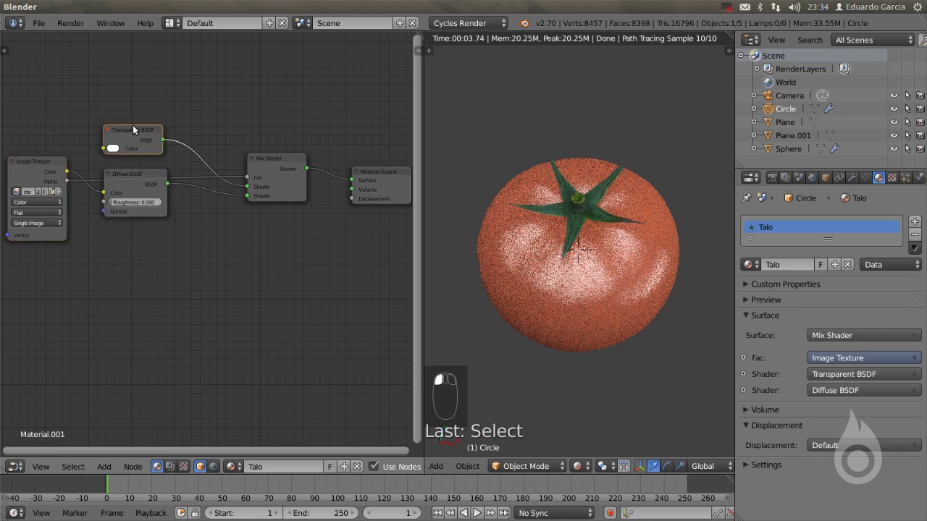
{"action": "left_click", "coordinate": [143, 191]}
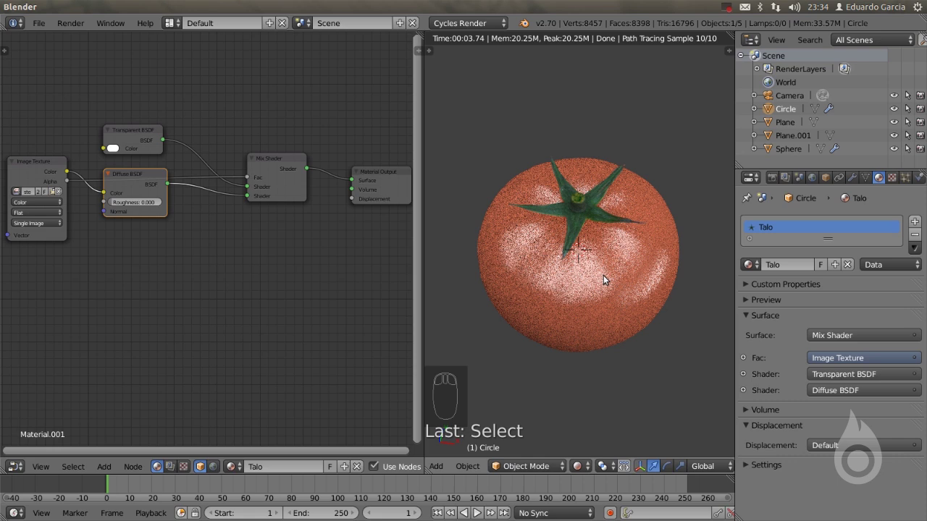
View the rendered tomato through the camera with the whole camera frame in sight
{"action": "scroll", "coordinate": [612, 286], "scroll_direction": "down", "scroll_amount": 4}
{"action": "scroll", "coordinate": [606, 246], "scroll_direction": "up", "scroll_amount": 4}
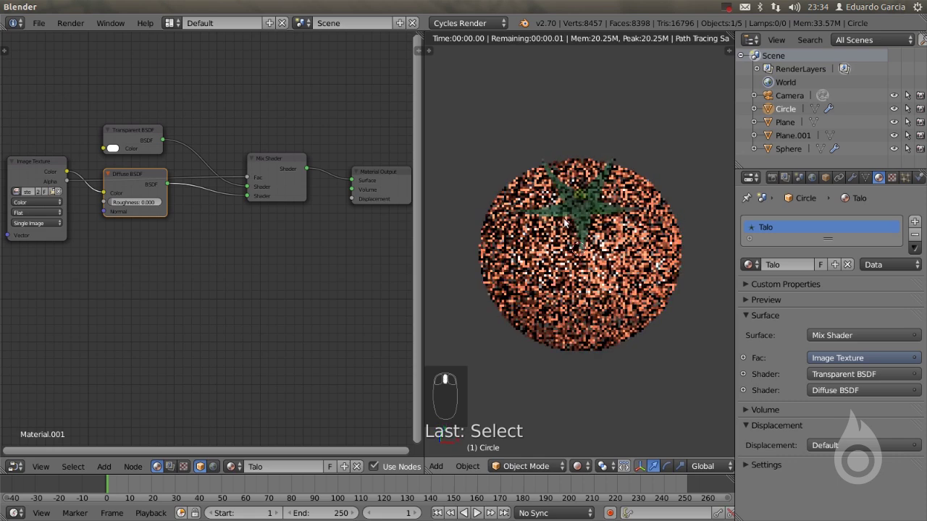
{"action": "scroll", "coordinate": [572, 225], "scroll_direction": "down", "scroll_amount": 2}
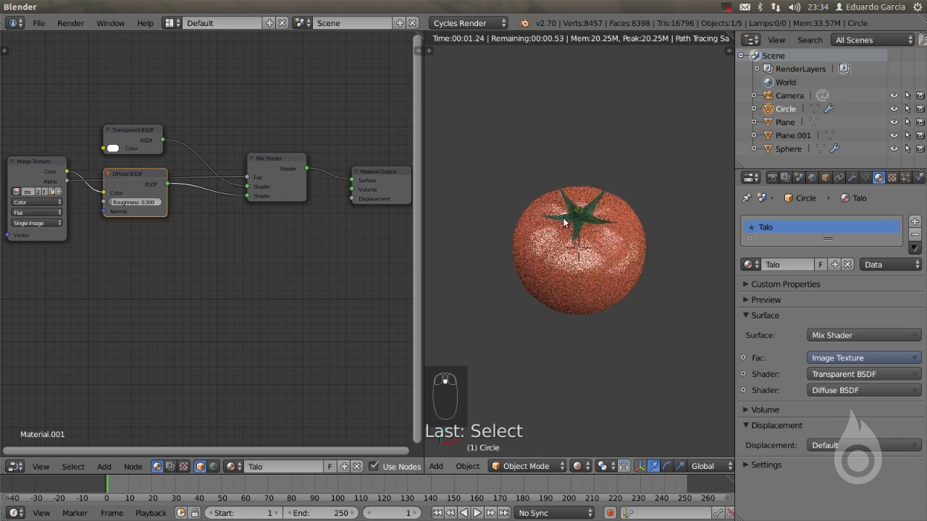
{"action": "key", "text": "KP_0"}
{"action": "scroll", "coordinate": [627, 294], "scroll_direction": "down", "scroll_amount": 1}
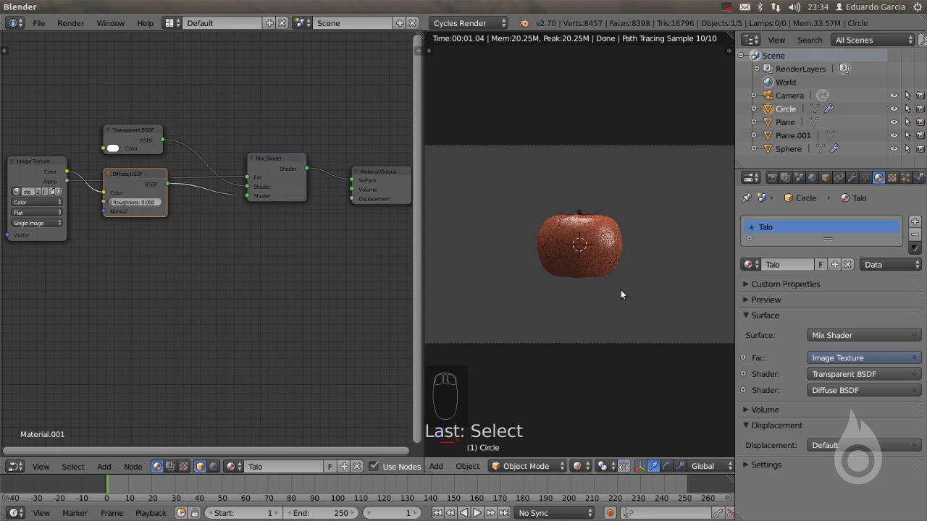
{"action": "scroll", "coordinate": [576, 305], "scroll_direction": "down", "scroll_amount": 1}
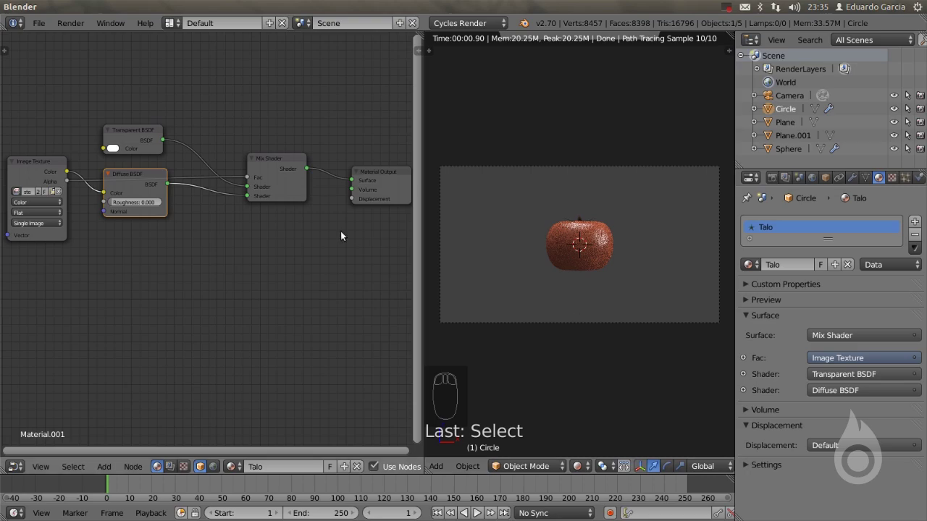
Save the file as tutorial-5.blend in the 004 - Tomatoes folder
{"action": "key", "text": "ctrl+s"}
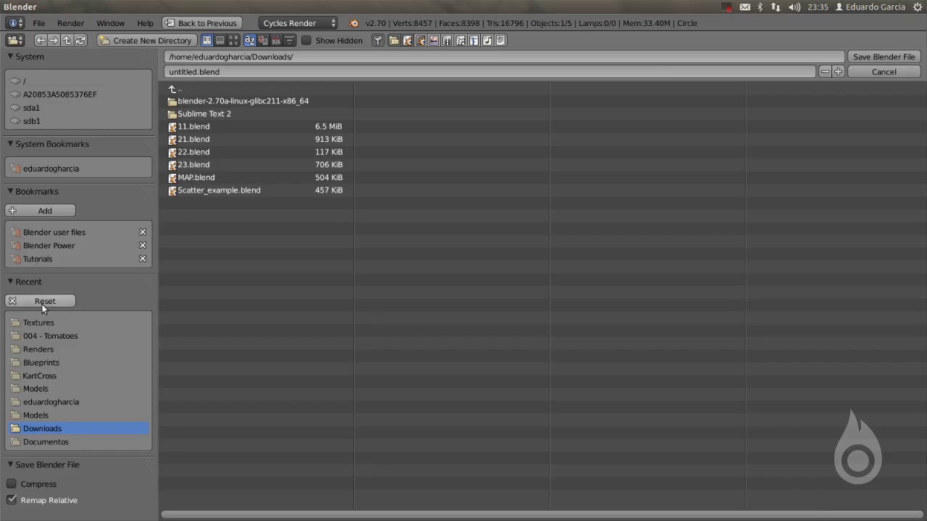
{"action": "left_click", "coordinate": [50, 337]}
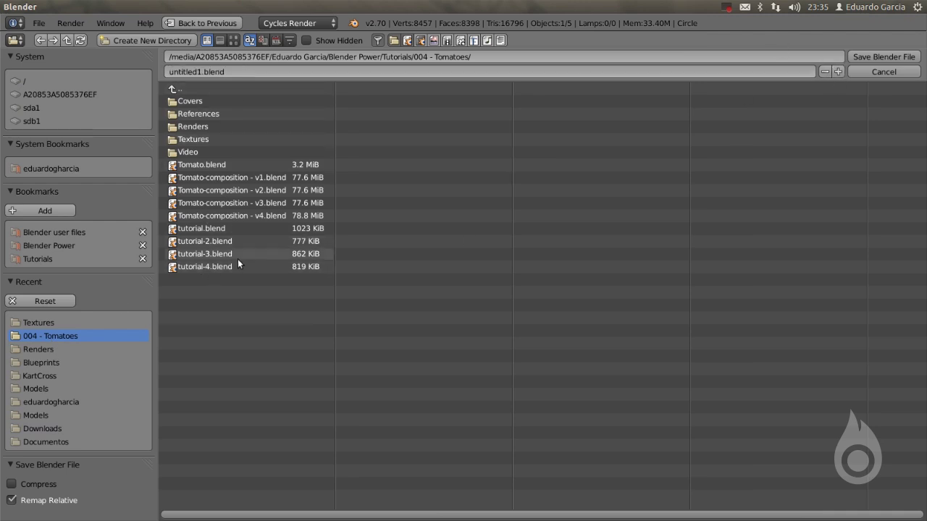
{"action": "left_click", "coordinate": [209, 266]}
{"action": "left_click", "coordinate": [837, 71]}
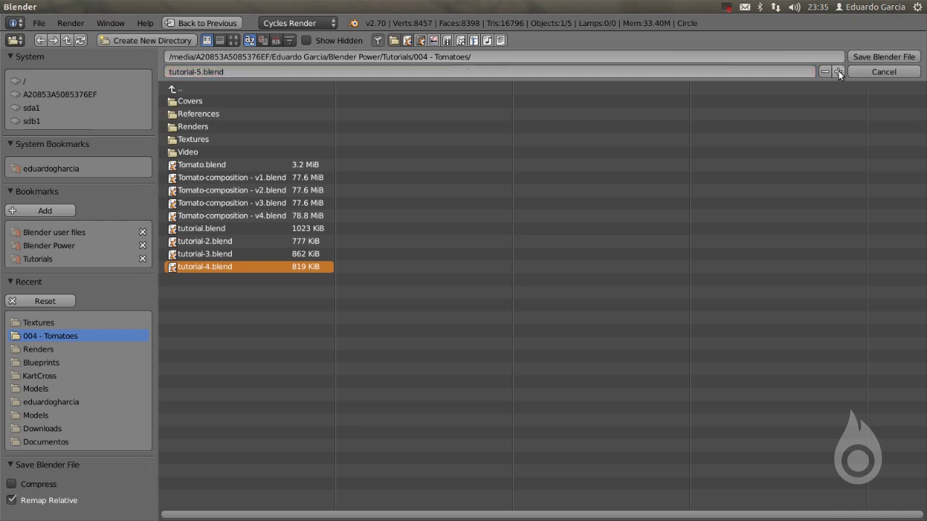
{"action": "left_click", "coordinate": [882, 55]}
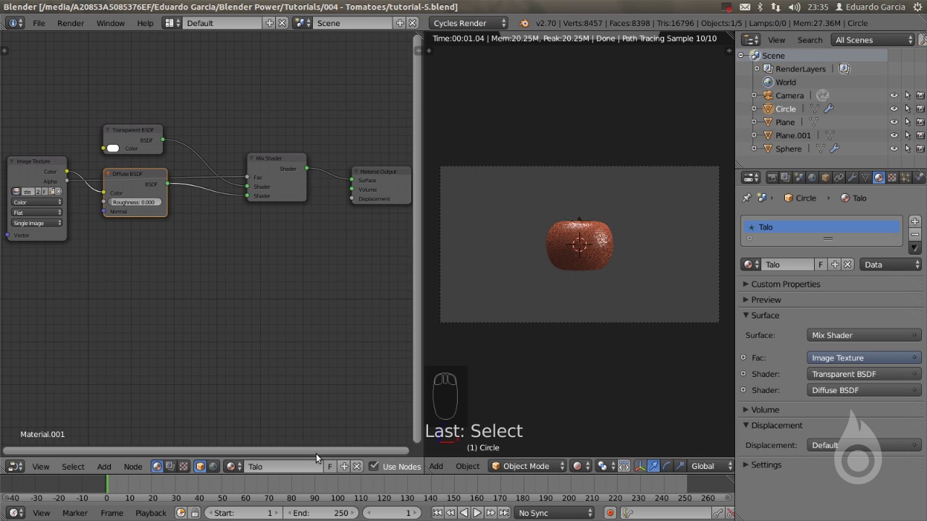
Change the node editor area to a 3D View and show the scene from the top
{"action": "left_click", "coordinate": [16, 471]}
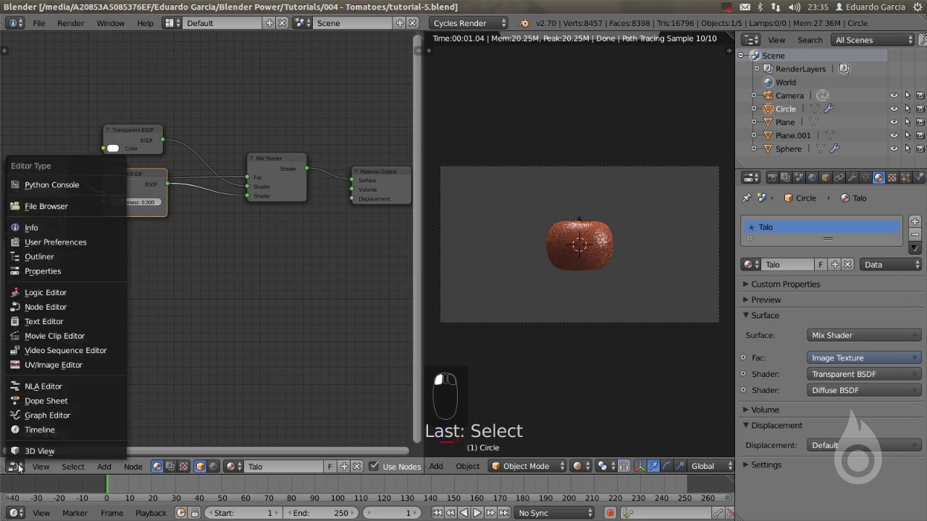
{"action": "left_click", "coordinate": [39, 449]}
{"action": "middle_click_drag", "start_coordinate": [222, 313], "coordinate": [279, 305]}
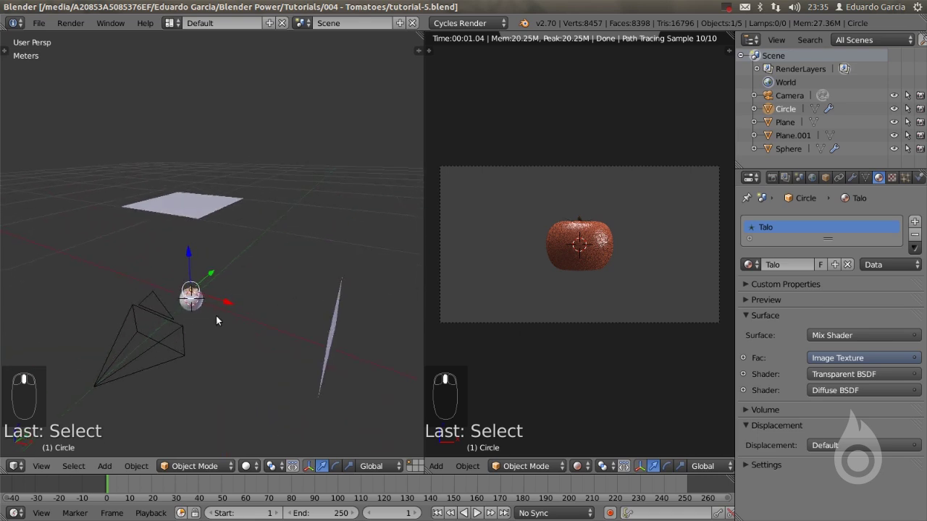
{"action": "middle_click_drag", "start_coordinate": [187, 257], "coordinate": [178, 281]}
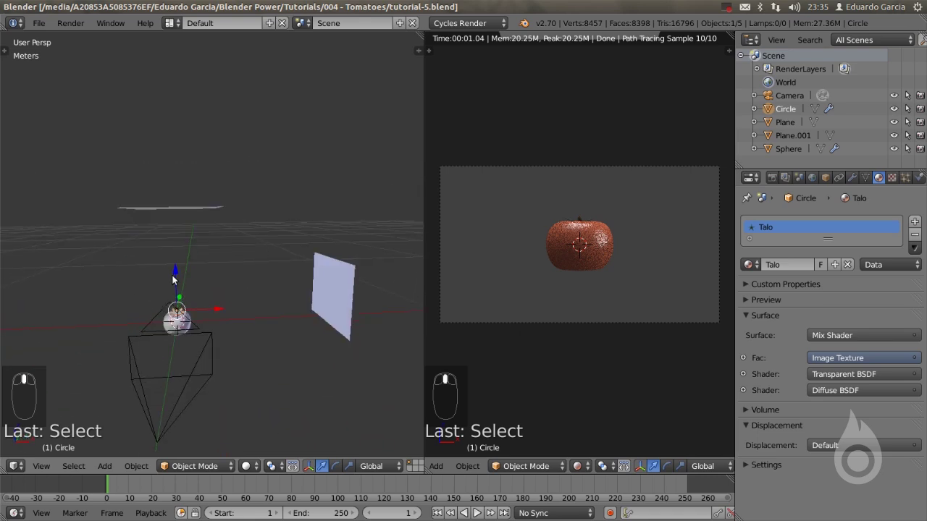
{"action": "key", "text": "KP_7"}
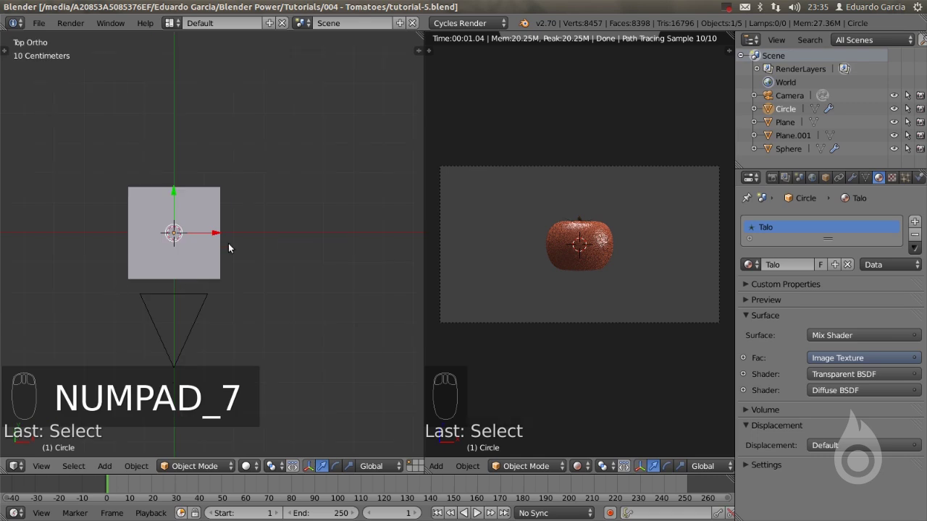
Set the top view of the scene to Wireframe shading, with the tomato and its stem centred in it
{"action": "key", "text": "KP_3"}
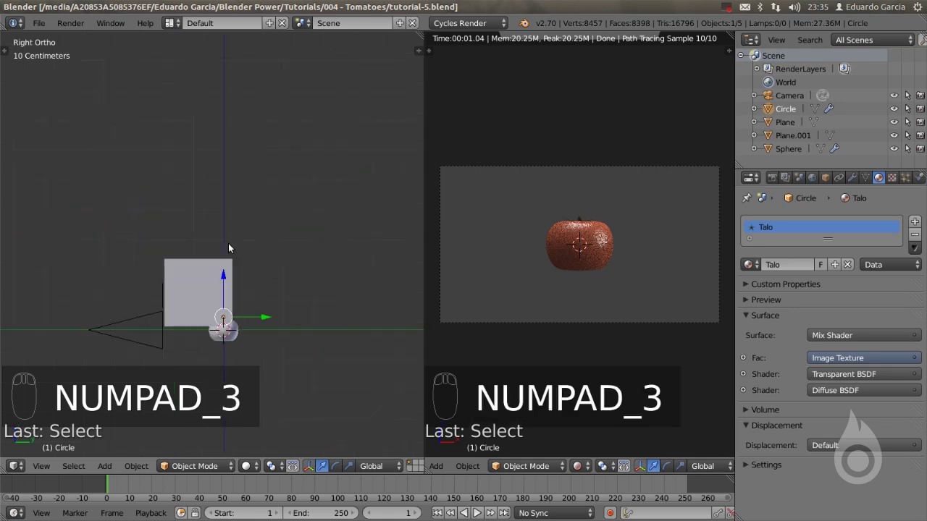
{"action": "key", "text": "KP_1"}
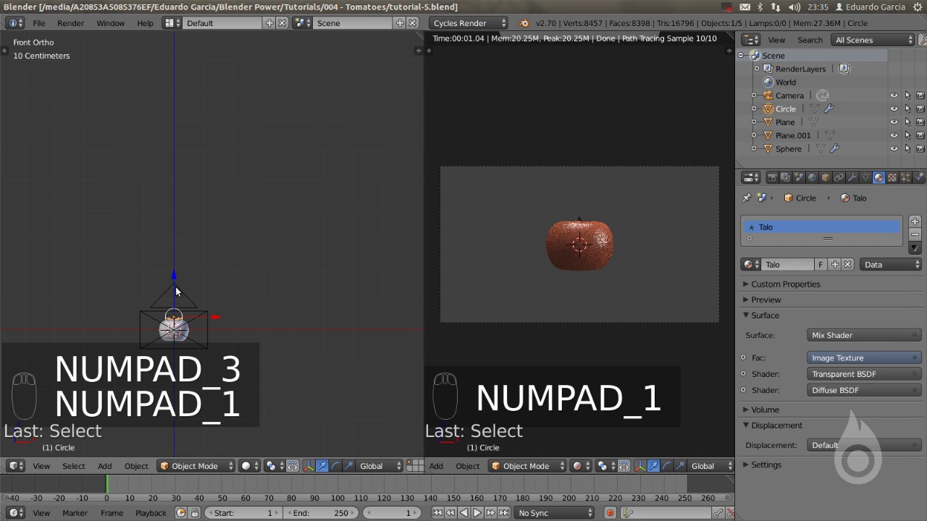
{"action": "key", "text": "KP_7"}
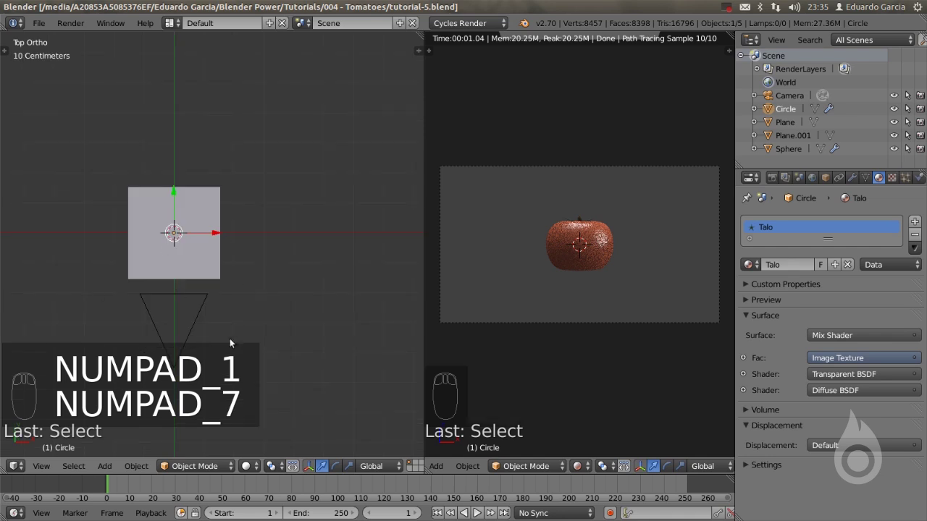
{"action": "left_click", "coordinate": [247, 467]}
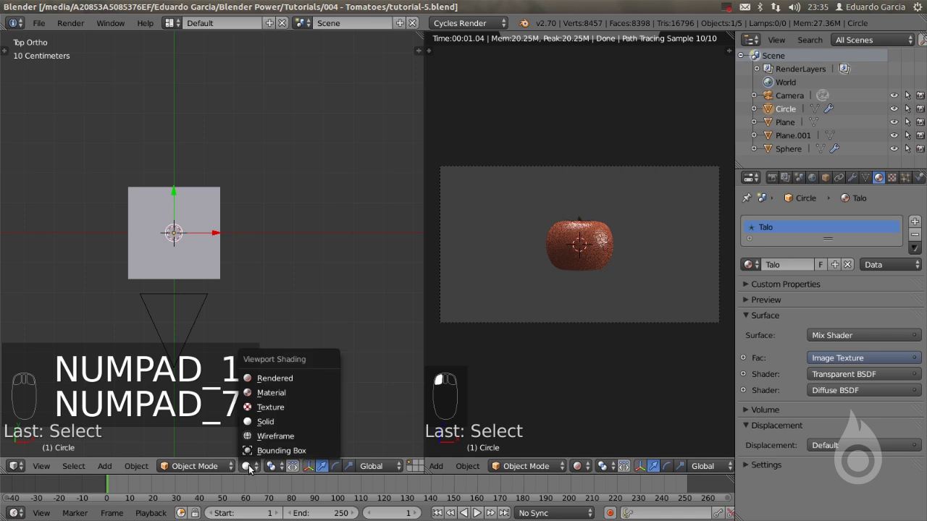
{"action": "left_click", "coordinate": [276, 437]}
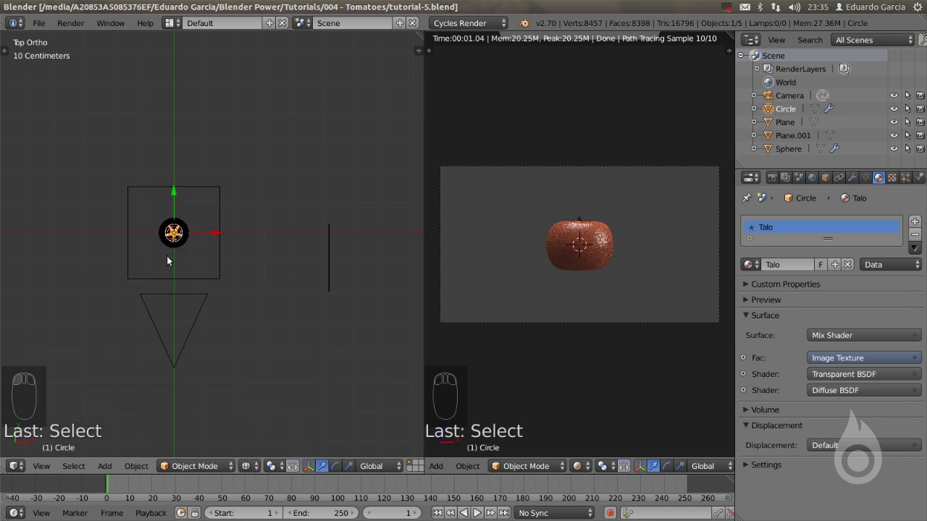
{"action": "key", "text": "z"}
{"action": "key", "text": "z"}
{"action": "key", "text": "z"}
{"action": "scroll", "coordinate": [174, 243], "scroll_direction": "up", "scroll_amount": 4}
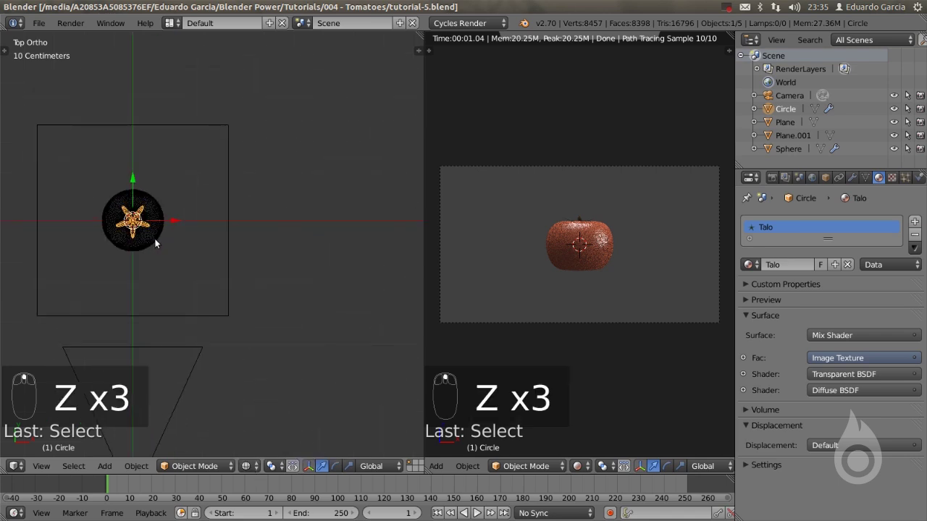
{"action": "middle_click_drag", "start_coordinate": [201, 241], "coordinate": [248, 231], "text": "shift"}
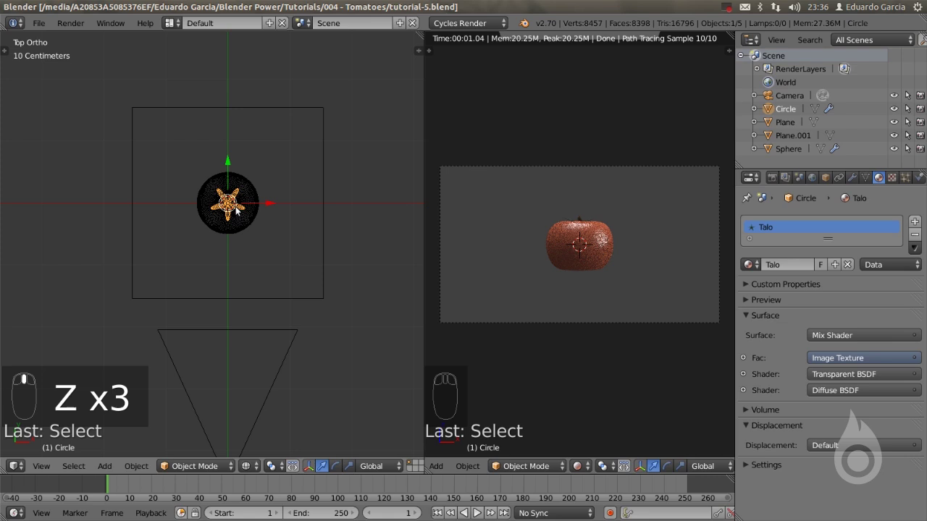
Add the tomato body to the stem selection and set the camera view to Solid shading
{"action": "right_click", "coordinate": [220, 234], "text": "shift"}
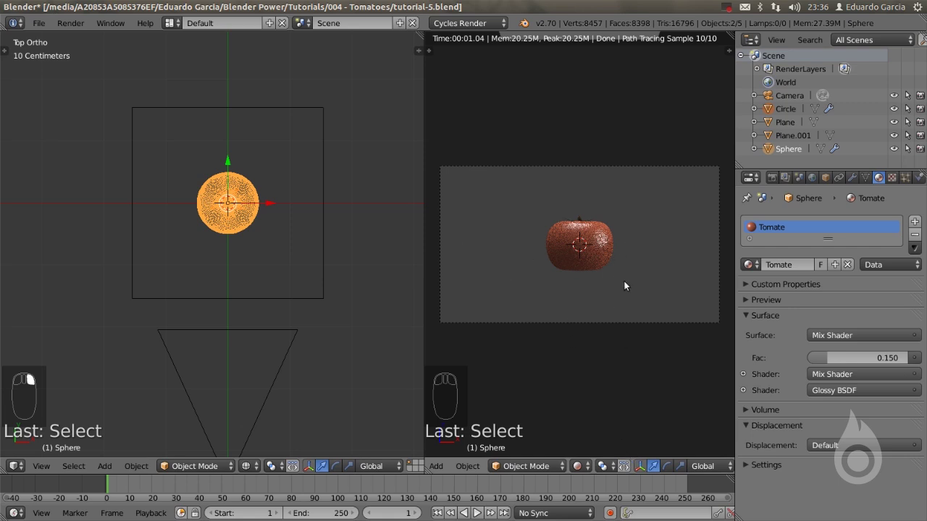
{"action": "left_click", "coordinate": [579, 466]}
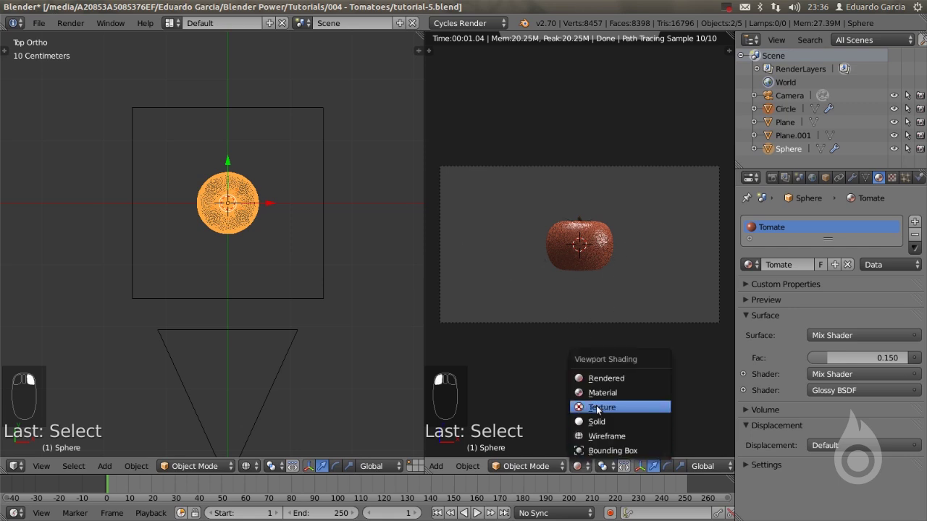
{"action": "left_click", "coordinate": [596, 422]}
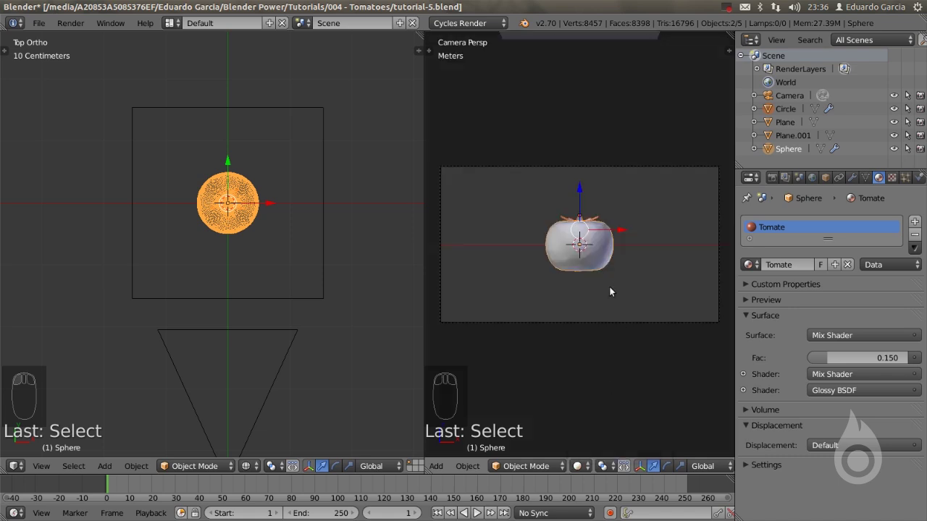
Move the tomato and stem about 10 cm along X into the right half of the camera frame and tilt them slightly
{"action": "key", "text": "g"}
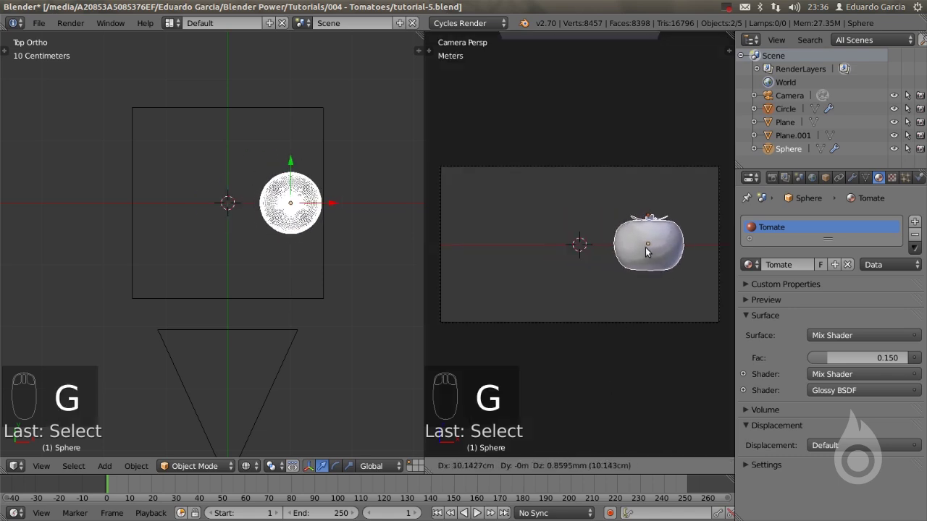
{"action": "left_click", "coordinate": [645, 250]}
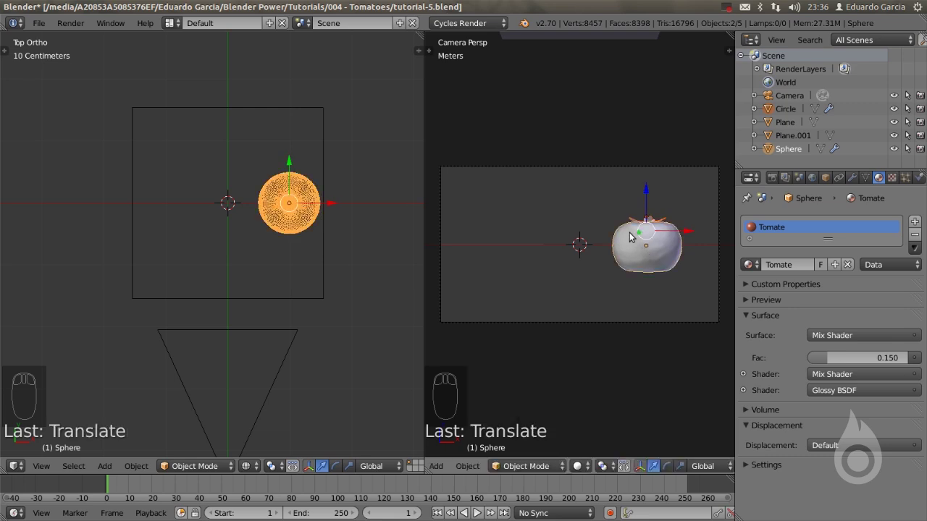
{"action": "key", "text": "r"}
{"action": "key", "text": "r"}
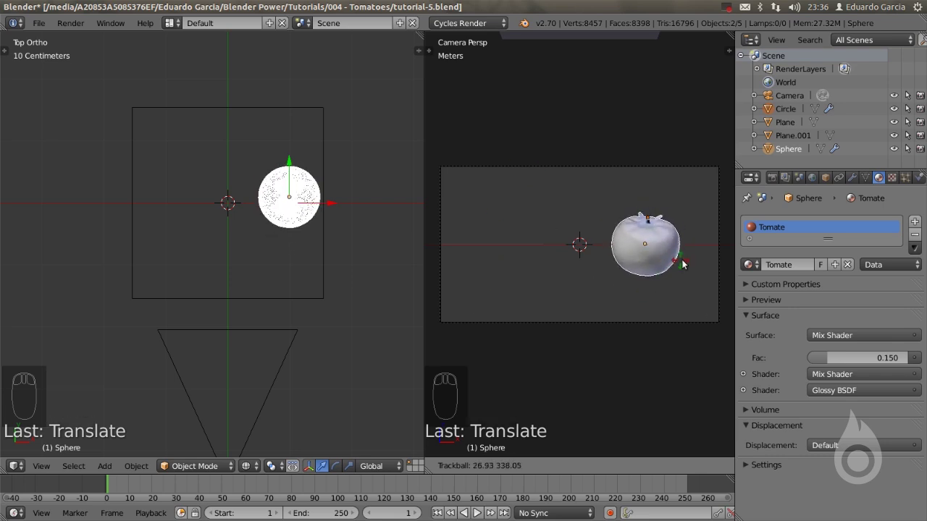
{"action": "left_click", "coordinate": [688, 229]}
{"action": "key", "text": "r"}
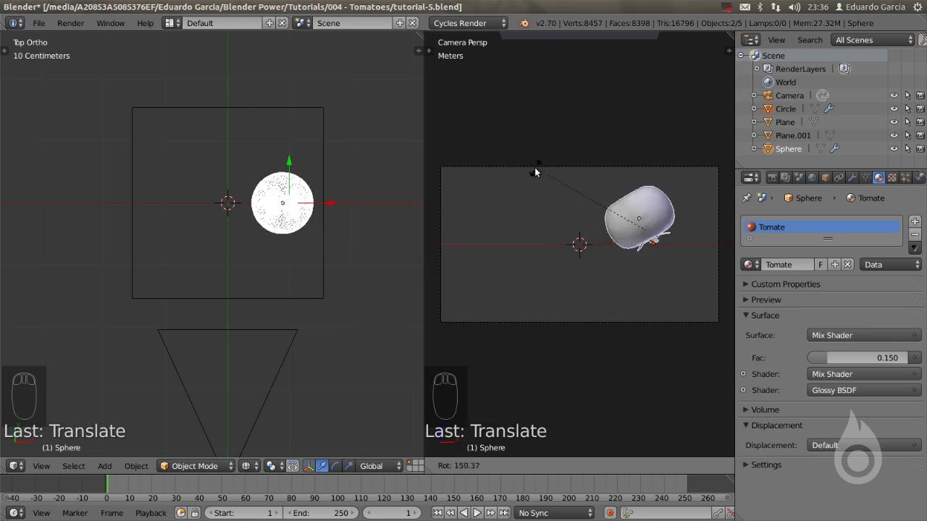
{"action": "left_click", "coordinate": [630, 297]}
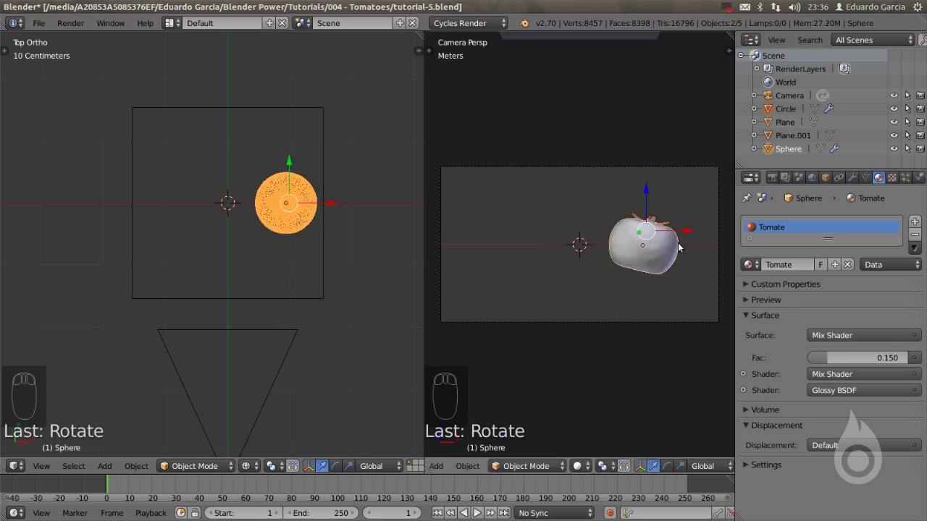
Trackball-rotate the tomato so its stem faces the camera, and shift it slightly back towards the frame's centre
{"action": "key", "text": "r"}
{"action": "key", "text": "r"}
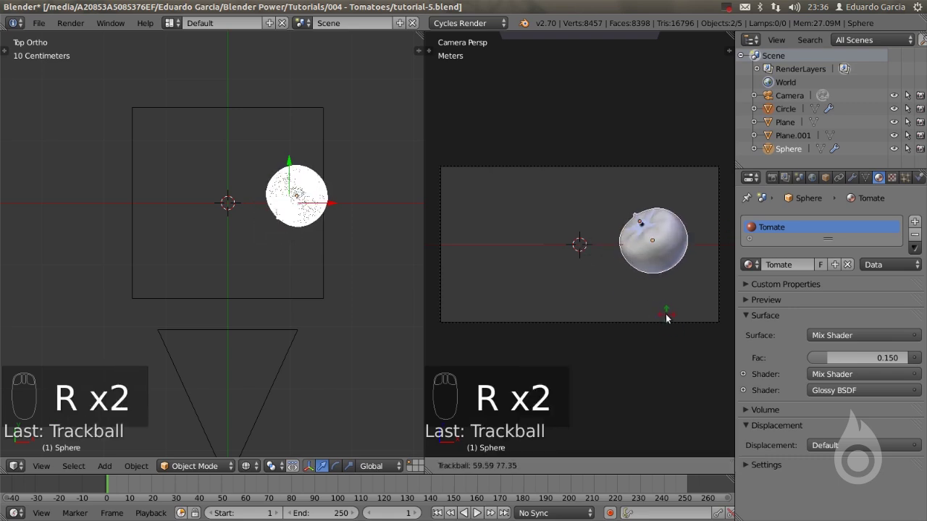
{"action": "left_click", "coordinate": [671, 316]}
{"action": "left_click_drag", "start_coordinate": [685, 238], "coordinate": [675, 236]}
Fine-tune the tomato's position, bringing it nearer to the camera and slightly lower in the right half of the frame
{"action": "scroll", "coordinate": [257, 219], "scroll_direction": "down", "scroll_amount": 4}
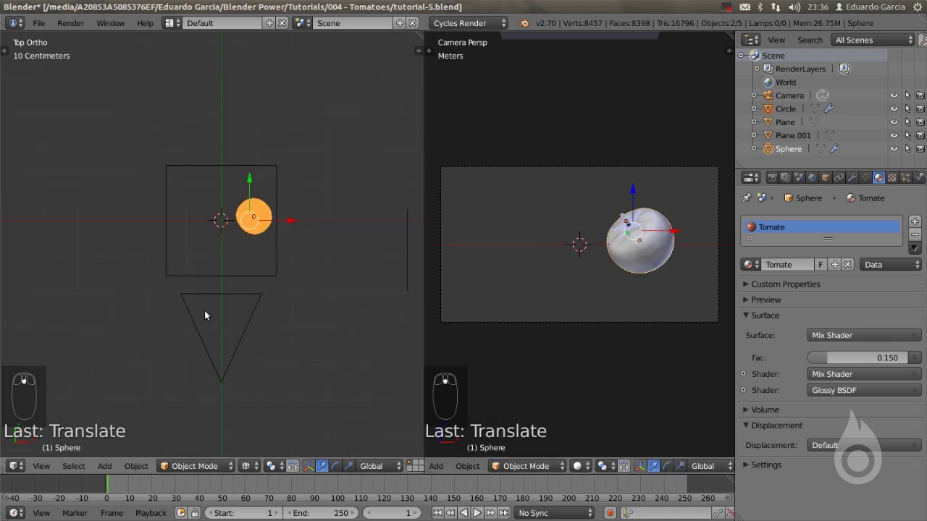
{"action": "scroll", "coordinate": [267, 170], "scroll_direction": "up", "scroll_amount": 1}
{"action": "scroll", "coordinate": [273, 217], "scroll_direction": "up", "scroll_amount": 1}
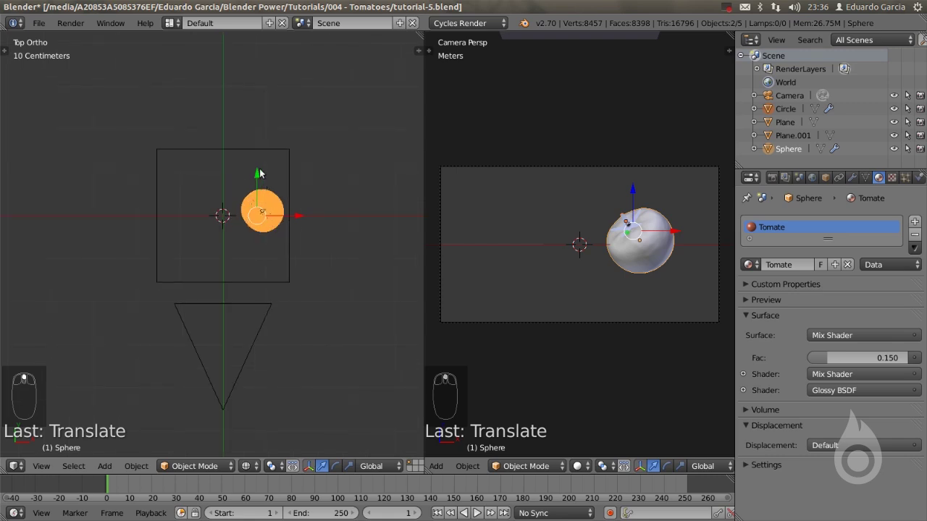
{"action": "left_click_drag", "start_coordinate": [258, 175], "coordinate": [254, 217]}
{"action": "left_click_drag", "start_coordinate": [295, 257], "coordinate": [289, 257]}
{"action": "left_click_drag", "start_coordinate": [251, 218], "coordinate": [252, 210]}
{"action": "left_click_drag", "start_coordinate": [636, 185], "coordinate": [634, 203]}
{"action": "left_click_drag", "start_coordinate": [253, 215], "coordinate": [262, 204]}
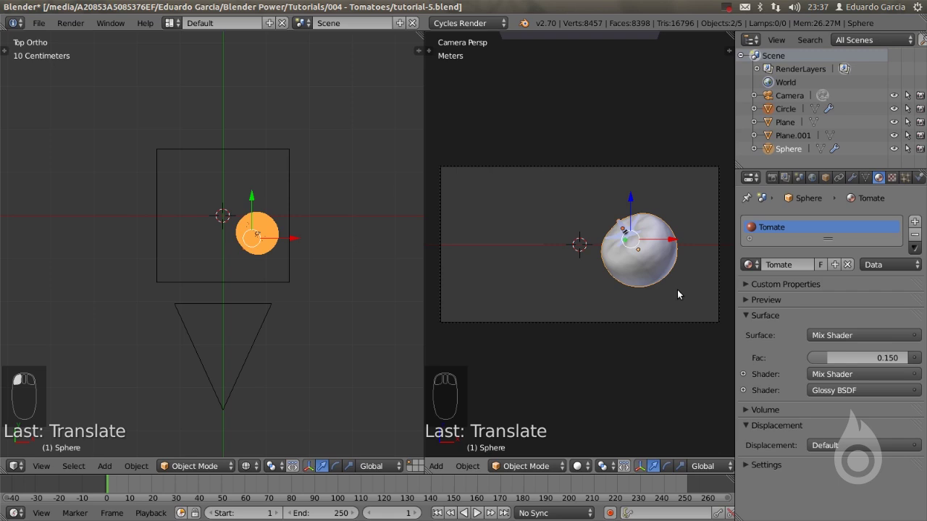
Create a linked duplicate of the tomato and stem at the camera frame's left edge, closer to the camera than the original
{"action": "key", "text": "alt+d"}
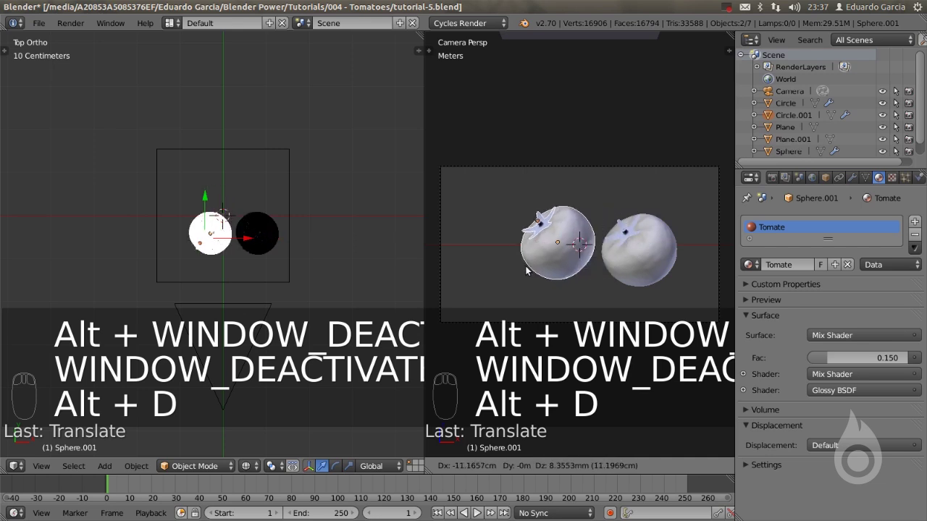
{"action": "left_click", "coordinate": [462, 287]}
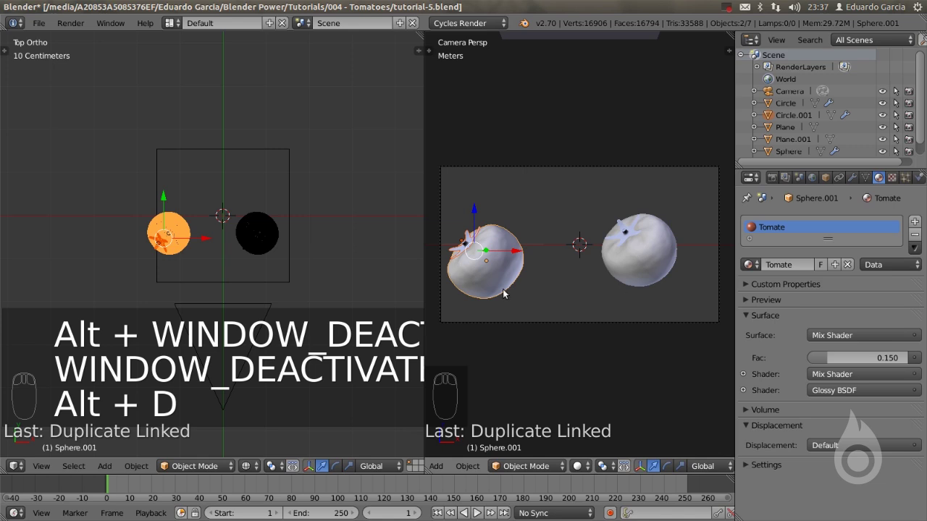
{"action": "key", "text": "x"}
{"action": "left_click", "coordinate": [533, 274]}
{"action": "left_click_drag", "start_coordinate": [161, 203], "coordinate": [154, 255]}
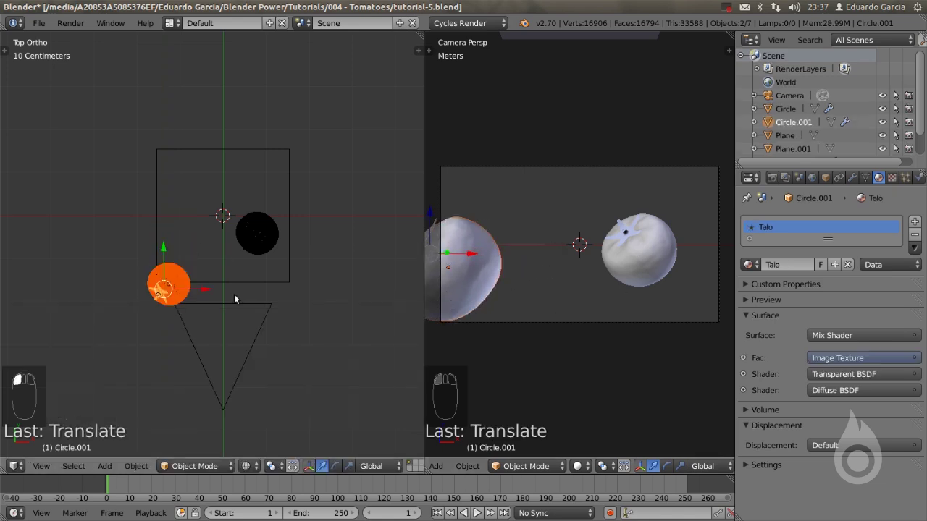
Trackball-rotate the duplicated tomato so its stem points inward into the camera frame
{"action": "scroll", "coordinate": [494, 292], "scroll_direction": "down", "scroll_amount": 1}
{"action": "middle_click_drag", "start_coordinate": [494, 292], "coordinate": [513, 284], "text": "shift"}
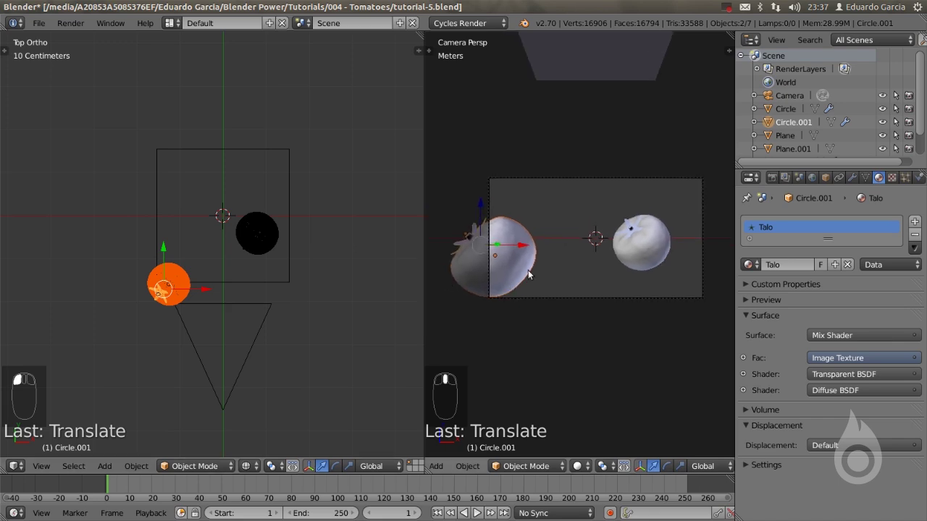
{"action": "key", "text": "r"}
{"action": "key", "text": "r"}
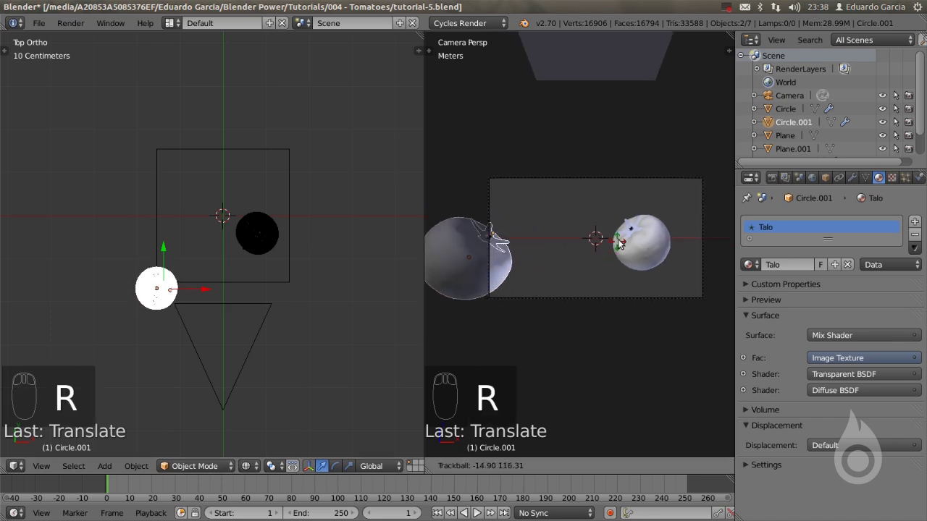
{"action": "left_click", "coordinate": [608, 204]}
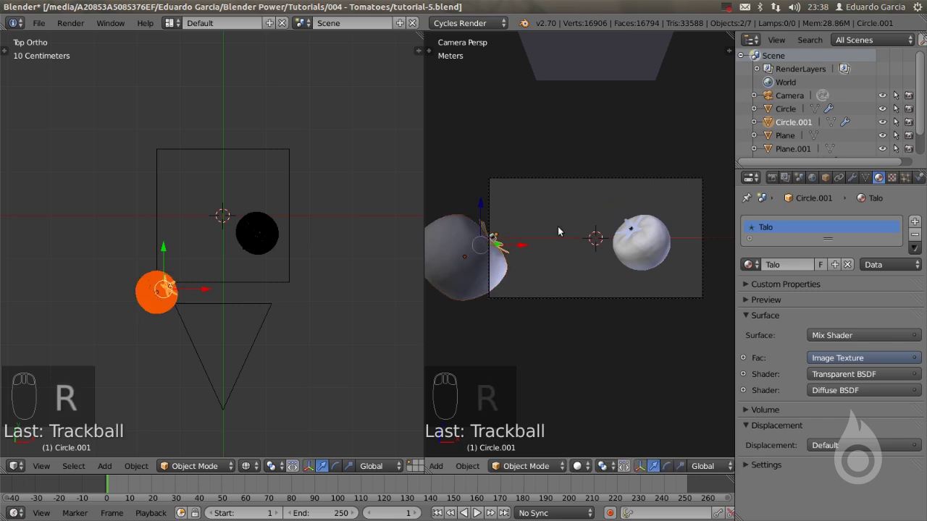
Move the duplicated tomato closer to the camera so it fills the frame's lower-left corner in the foreground
{"action": "key", "text": "g"}
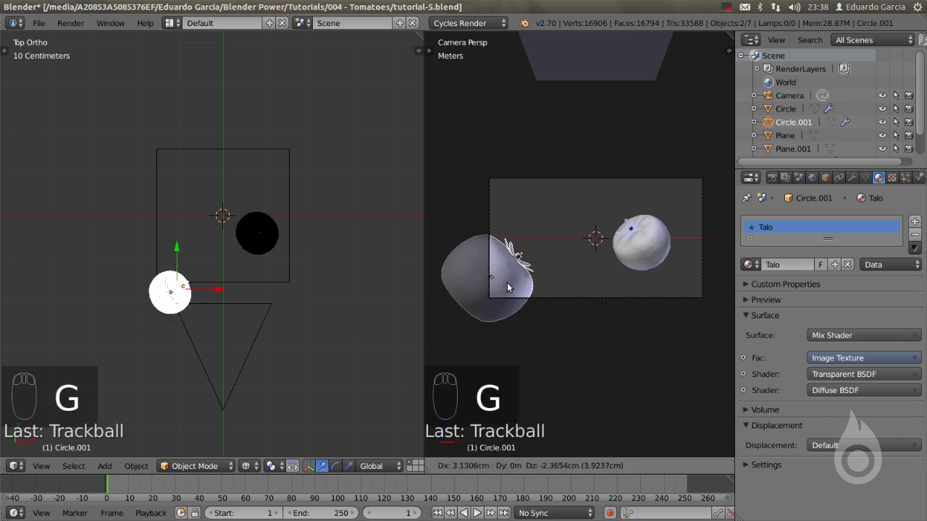
{"action": "left_click", "coordinate": [508, 288]}
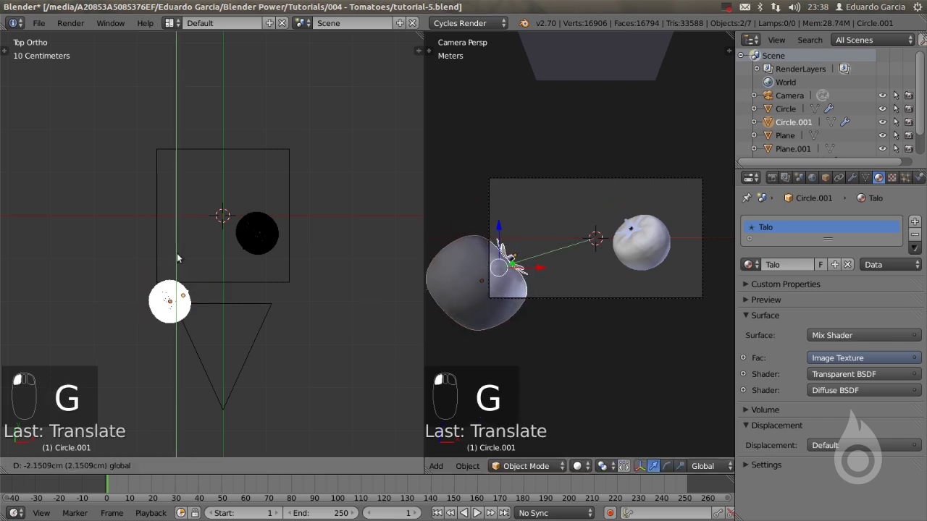
{"action": "left_click", "coordinate": [177, 253]}
{"action": "left_click_drag", "start_coordinate": [217, 297], "coordinate": [226, 296]}
{"action": "left_click_drag", "start_coordinate": [184, 257], "coordinate": [191, 278]}
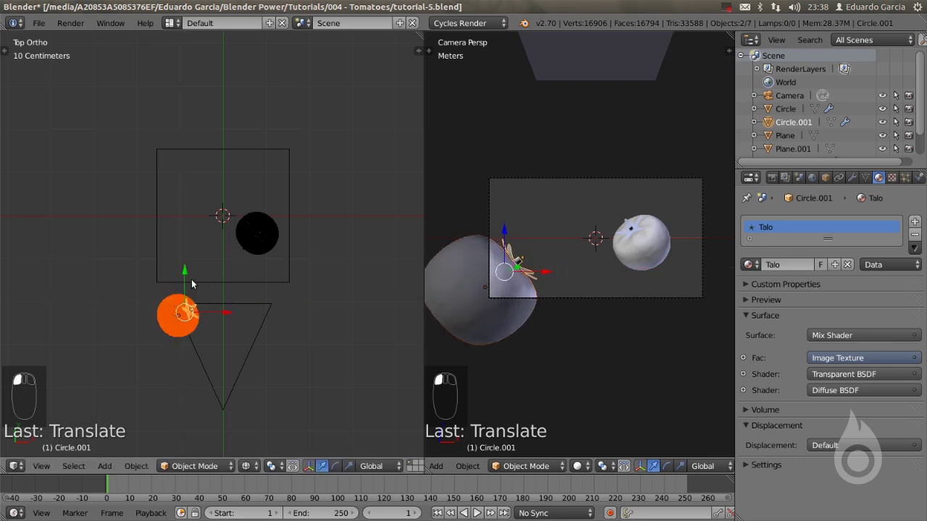
{"action": "left_click_drag", "start_coordinate": [222, 316], "coordinate": [222, 313]}
Trackball-rotate the foreground tomato slightly to adjust how its stem leaves point
{"action": "key", "text": "r"}
{"action": "key", "text": "r"}
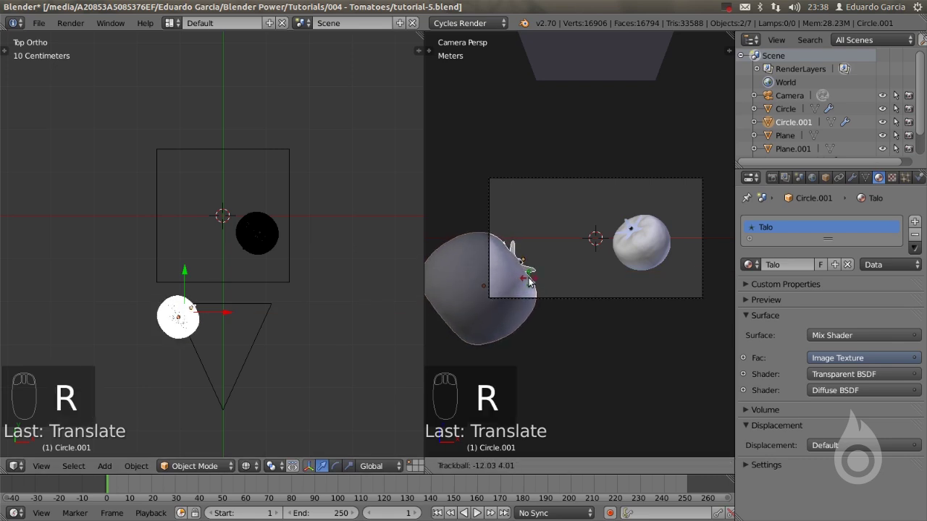
{"action": "left_click", "coordinate": [528, 282]}
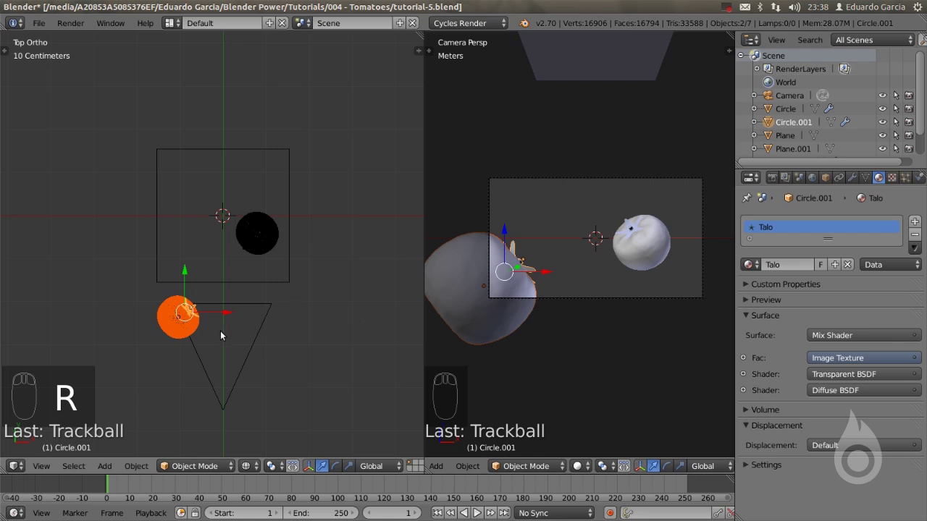
Make a linked duplicate of the foreground tomato and place it far behind the others, in the upper-left part of the camera frame
{"action": "key", "text": "alt+d"}
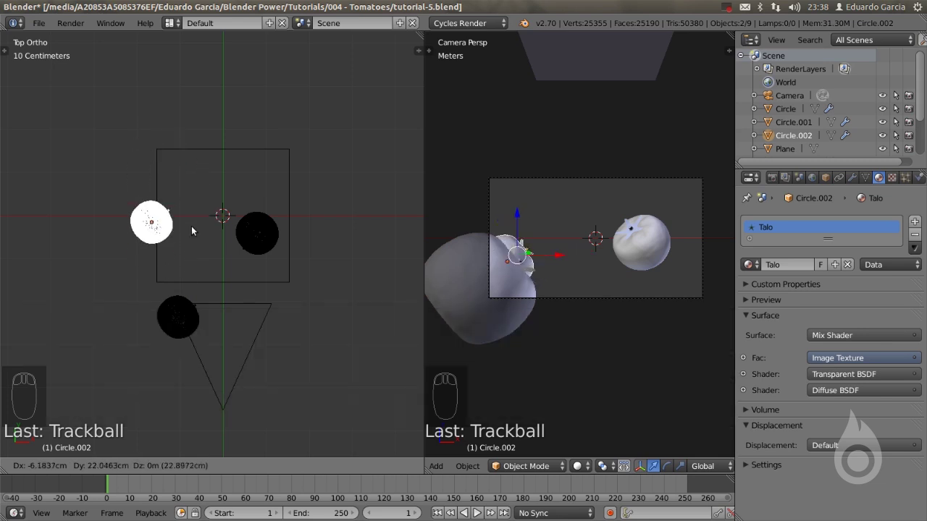
{"action": "left_click", "coordinate": [198, 161]}
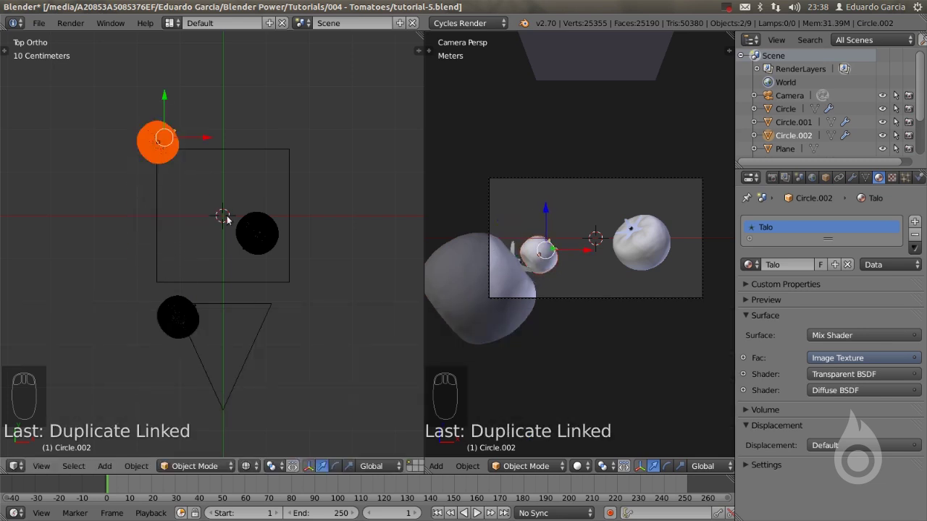
{"action": "scroll", "coordinate": [217, 206], "scroll_direction": "down", "scroll_amount": 1}
{"action": "middle_click_drag", "start_coordinate": [217, 207], "coordinate": [248, 265], "text": "shift"}
{"action": "scroll", "coordinate": [248, 265], "scroll_direction": "up", "scroll_amount": 2}
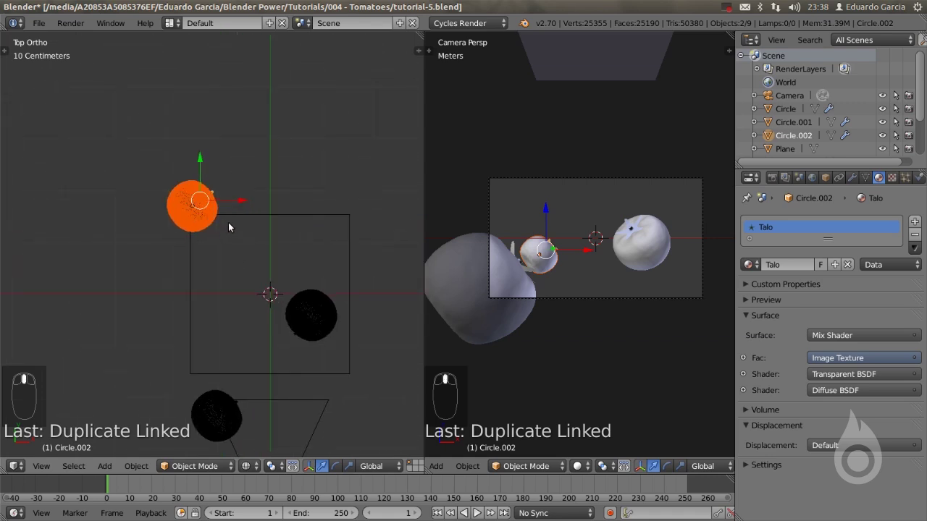
{"action": "key", "text": "g"}
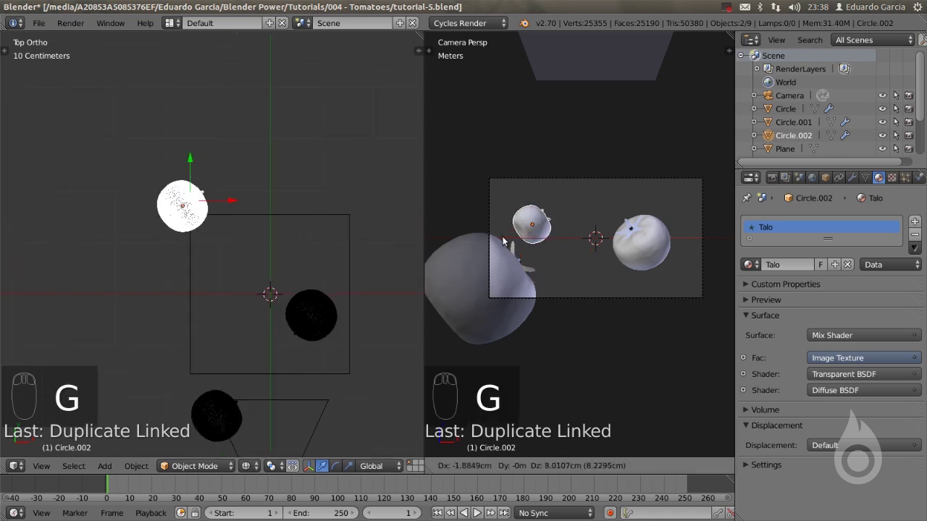
{"action": "left_click", "coordinate": [510, 245]}
Settle the far tomato in the upper-left part of the camera frame and trackball-rotate its stem toward the upper right
{"action": "scroll", "coordinate": [576, 231], "scroll_direction": "up", "scroll_amount": 3}
{"action": "key", "text": "r"}
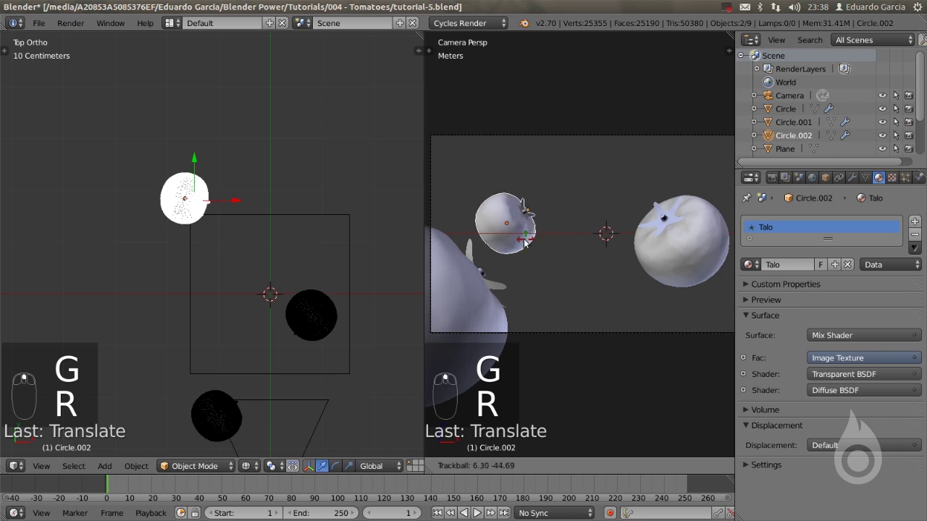
{"action": "key", "text": "r"}
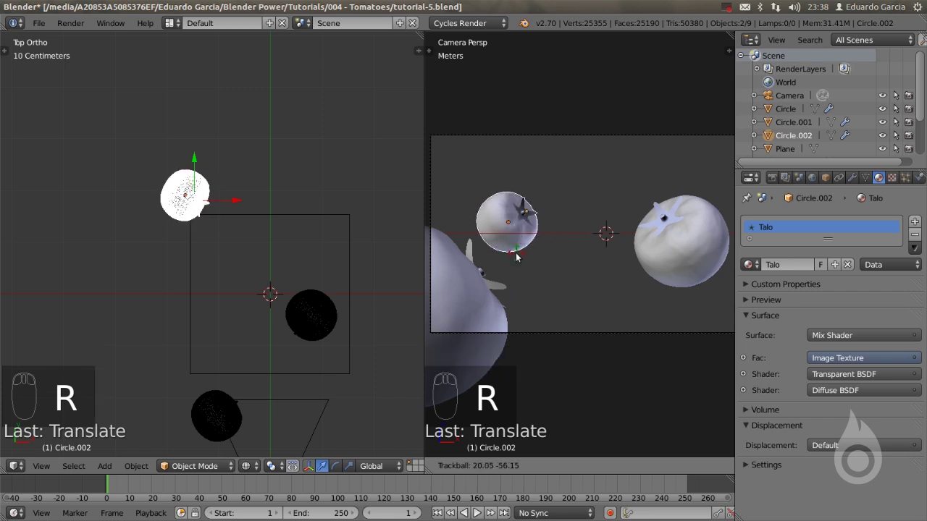
{"action": "left_click", "coordinate": [554, 273]}
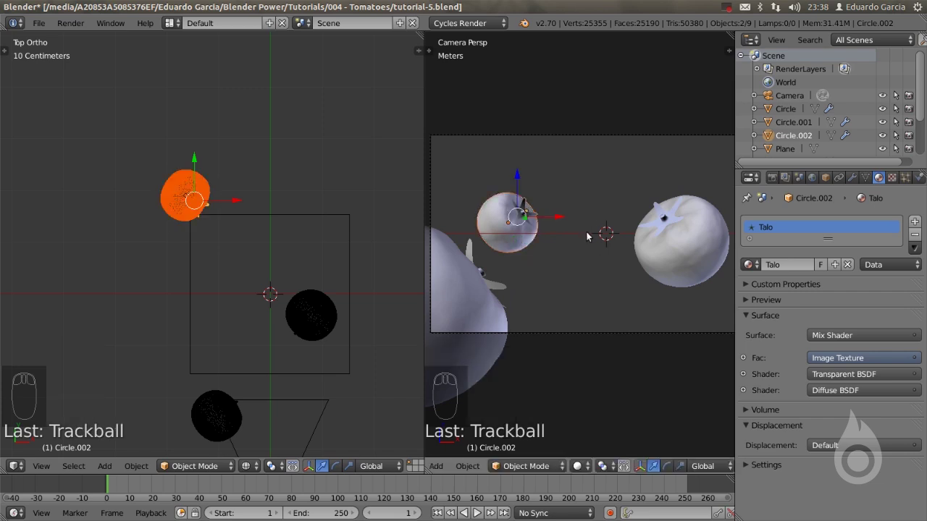
Place a linked duplicate of the far tomato near the frame's top edge, above and right of it, with its stem facing the camera
{"action": "scroll", "coordinate": [587, 235], "scroll_direction": "down", "scroll_amount": 2}
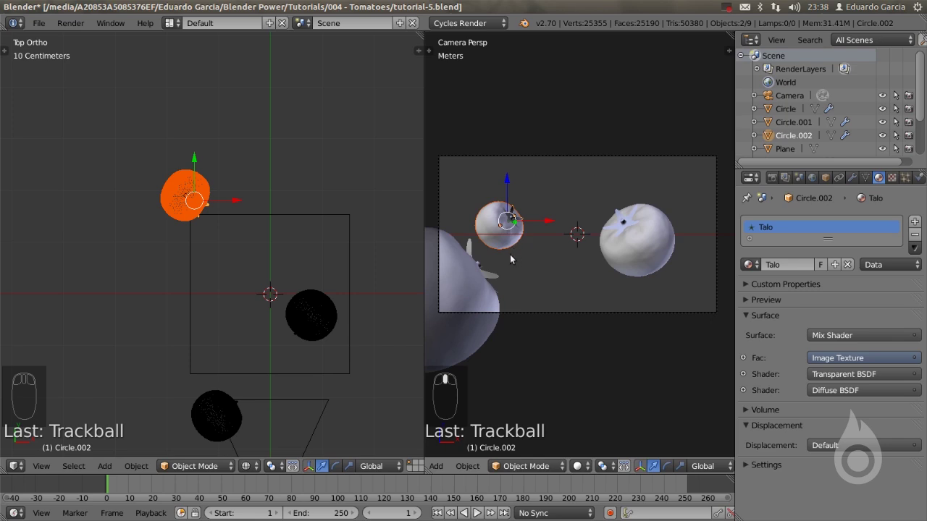
{"action": "key", "text": "alt+d"}
{"action": "left_click", "coordinate": [558, 206]}
{"action": "key", "text": "r"}
{"action": "key", "text": "r"}
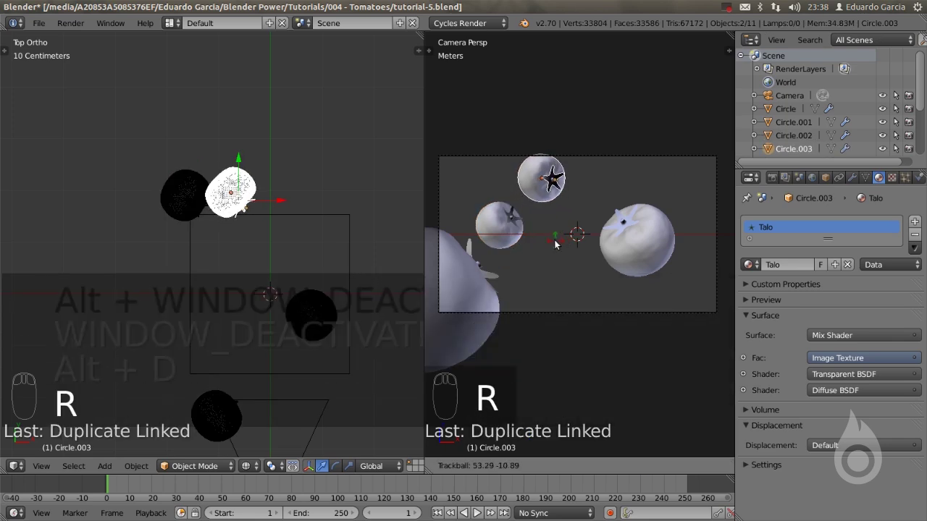
{"action": "left_click", "coordinate": [553, 178]}
{"action": "key", "text": "g"}
{"action": "left_click", "coordinate": [564, 204]}
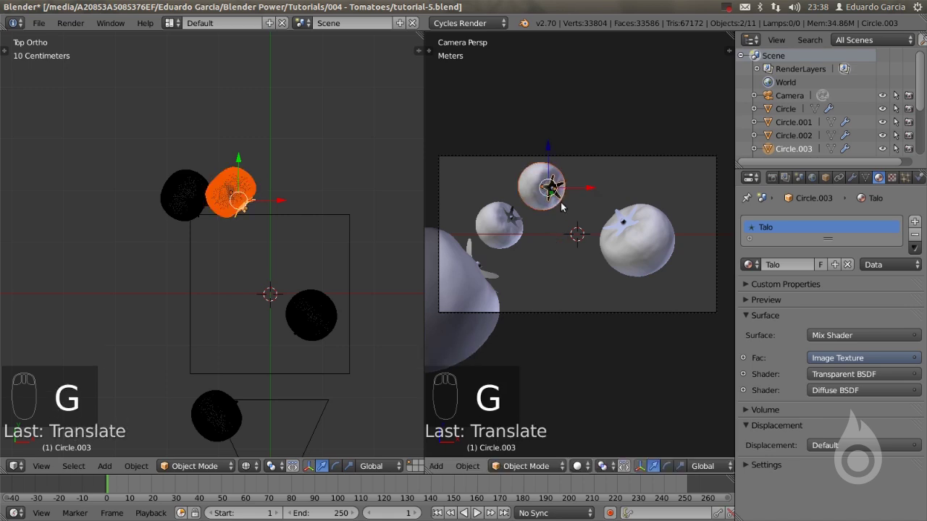
Fine-tune the upper duplicate's orientation with small trackball rotations
{"action": "key", "text": "r"}
{"action": "key", "text": "r"}
{"action": "left_click", "coordinate": [562, 210]}
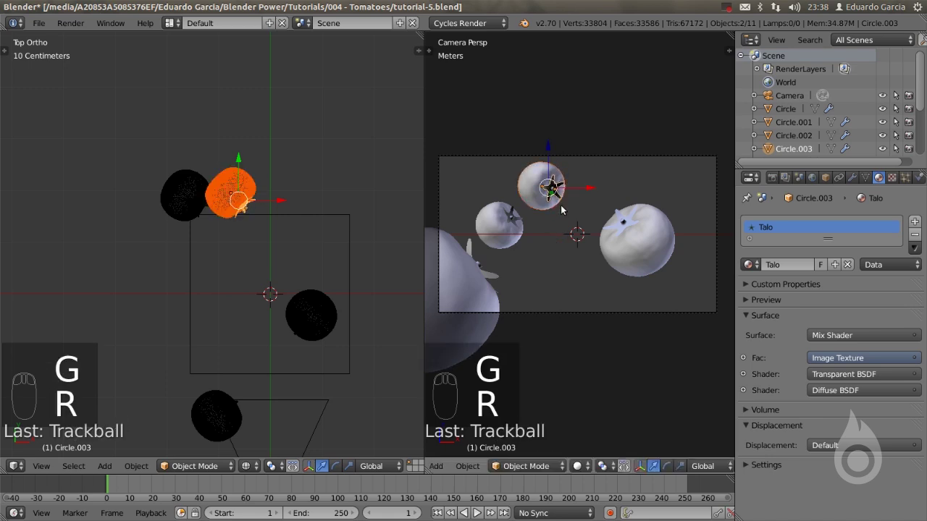
{"action": "key", "text": "r"}
{"action": "key", "text": "r"}
{"action": "left_click", "coordinate": [568, 200]}
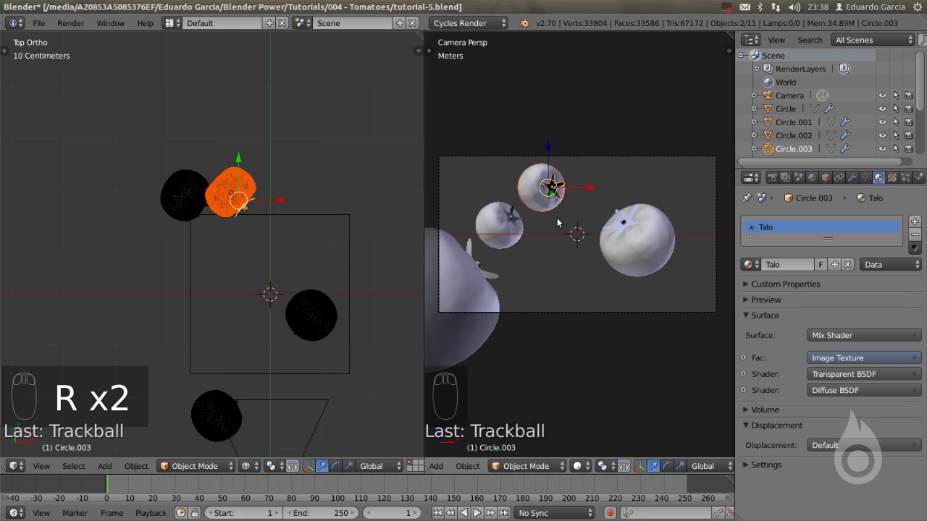
Make a linked duplicate of the upper tomato and place it directly below, near the bottom edge of the camera frame
{"action": "key", "text": "alt+d"}
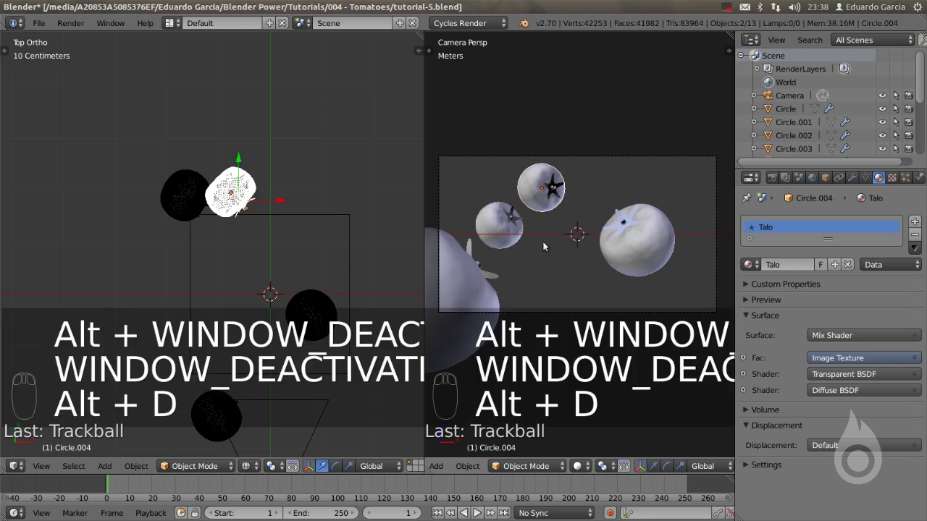
{"action": "left_click", "coordinate": [552, 311]}
{"action": "middle_click_drag", "start_coordinate": [545, 299], "coordinate": [526, 279], "text": "shift"}
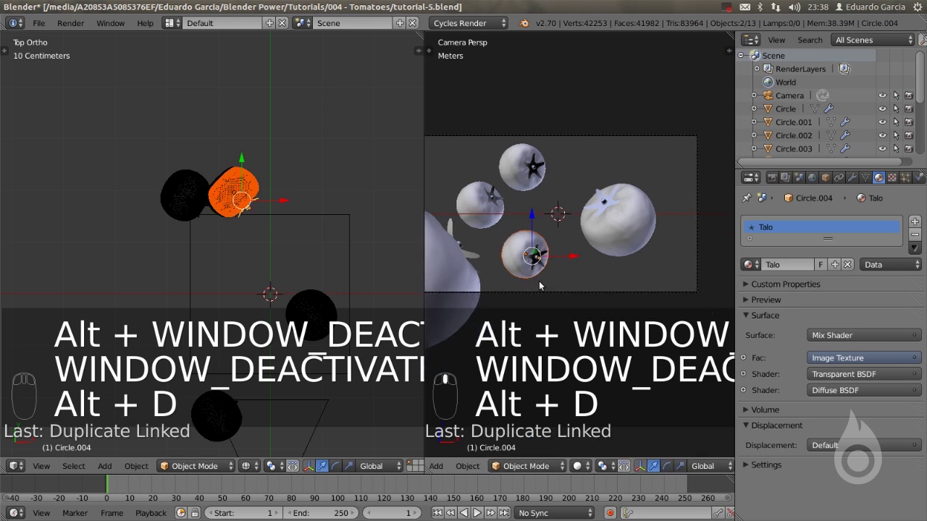
Trackball-rotate the lower duplicate so its stem points upward and shift it slightly left
{"action": "key", "text": "r"}
{"action": "key", "text": "r"}
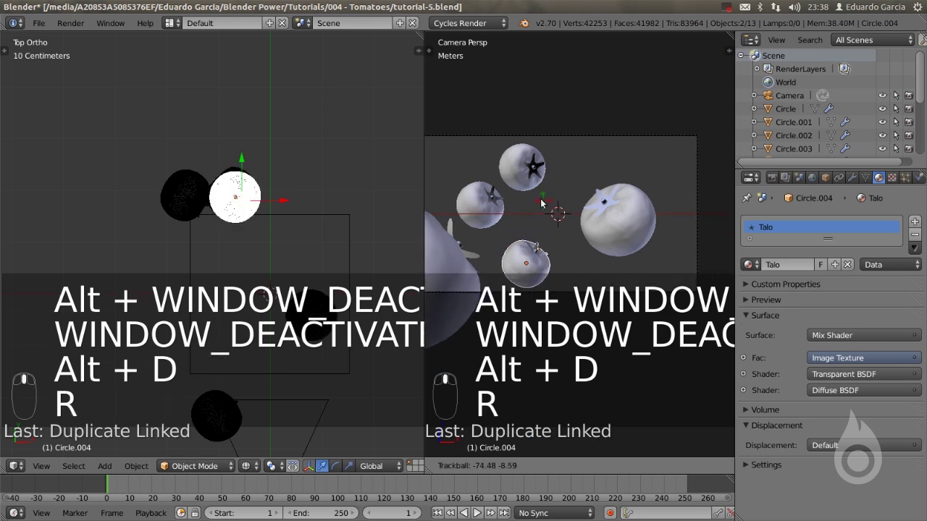
{"action": "left_click", "coordinate": [550, 218]}
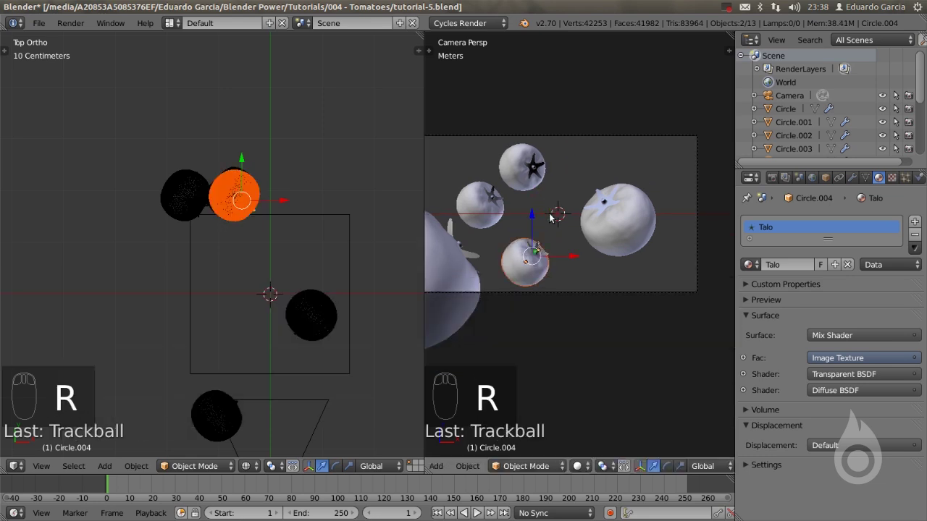
{"action": "key", "text": "g"}
{"action": "left_click", "coordinate": [544, 266]}
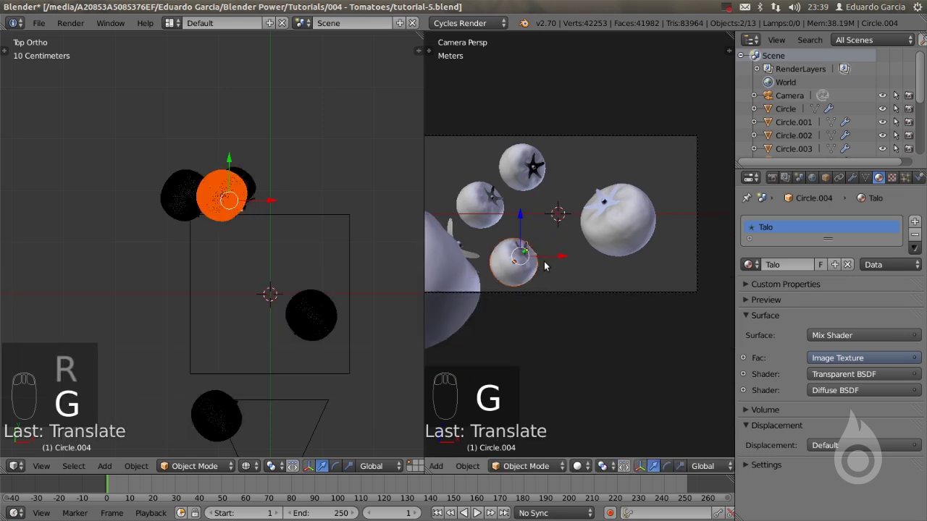
Place a linked duplicate of the lower tomato in the camera frame's upper-left corner and trackball-rotate it
{"action": "scroll", "coordinate": [552, 266], "scroll_direction": "down", "scroll_amount": 2}
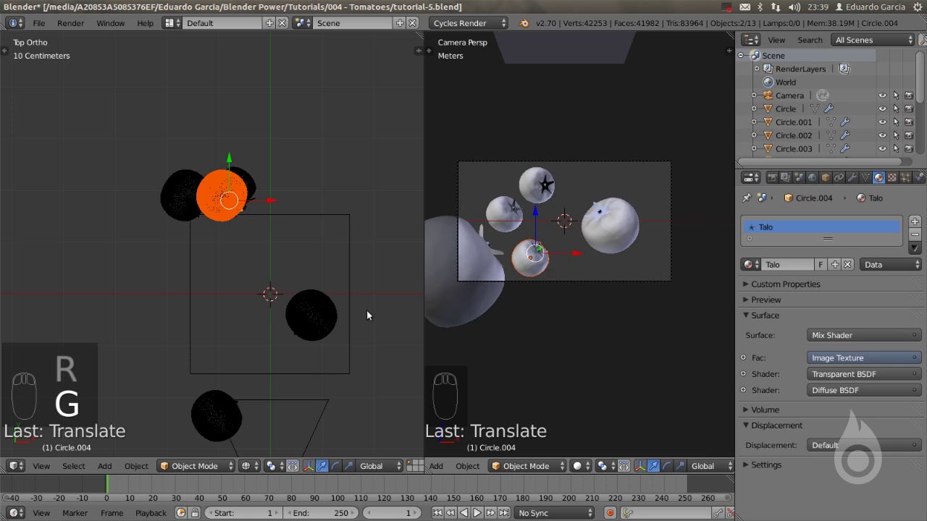
{"action": "scroll", "coordinate": [217, 181], "scroll_direction": "down", "scroll_amount": 3}
{"action": "scroll", "coordinate": [296, 113], "scroll_direction": "down", "scroll_amount": 1}
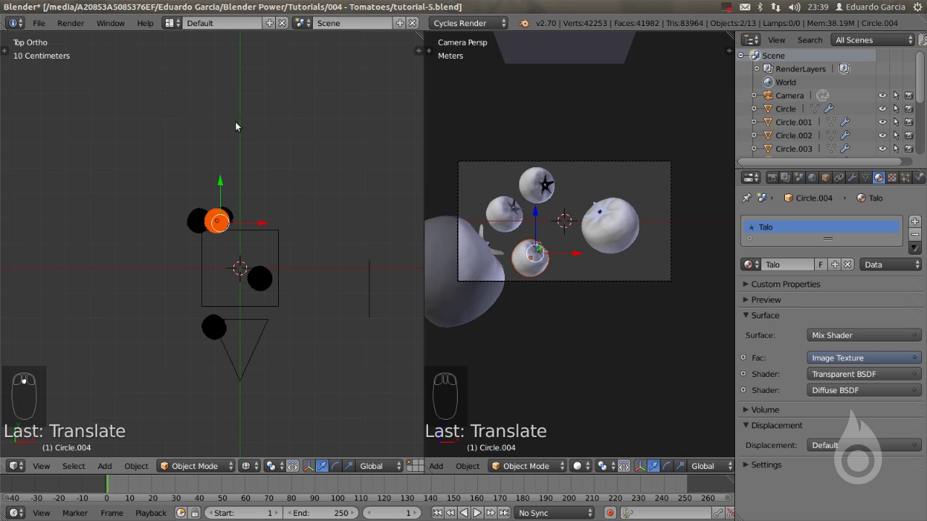
{"action": "scroll", "coordinate": [565, 239], "scroll_direction": "up", "scroll_amount": 1}
{"action": "scroll", "coordinate": [284, 229], "scroll_direction": "down", "scroll_amount": 3}
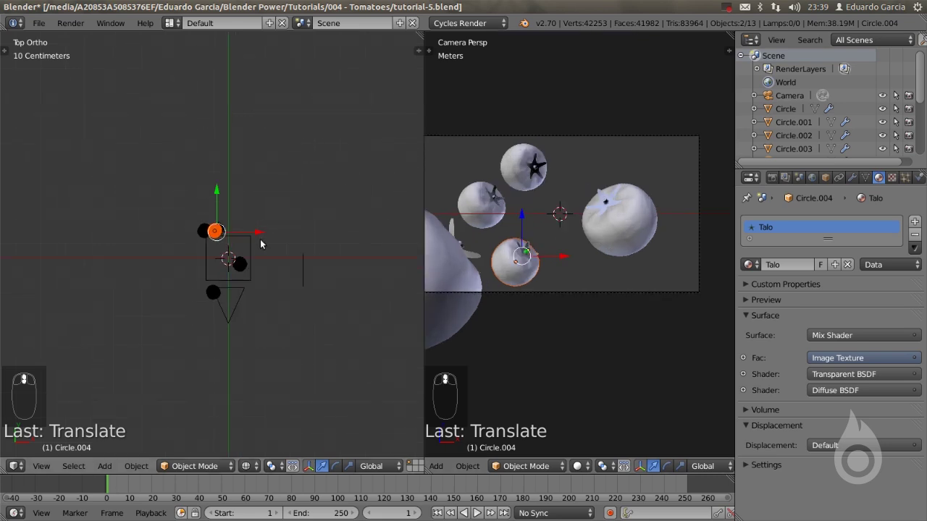
{"action": "scroll", "coordinate": [203, 266], "scroll_direction": "up", "scroll_amount": 3}
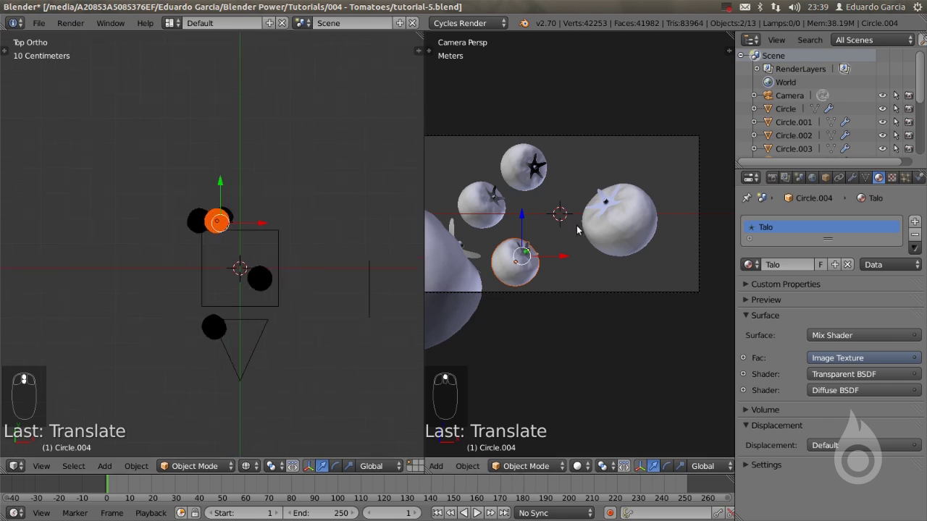
{"action": "middle_click_drag", "start_coordinate": [530, 265], "coordinate": [548, 264], "text": "shift"}
{"action": "key", "text": "alt+d"}
{"action": "left_click", "coordinate": [494, 153]}
{"action": "key", "text": "r"}
{"action": "key", "text": "r"}
{"action": "left_click", "coordinate": [499, 173]}
Move the upper-left corner tomato farther from the camera and trackball-rotate its stem
{"action": "key", "text": "g"}
{"action": "left_click", "coordinate": [178, 203]}
{"action": "key", "text": "r"}
{"action": "key", "text": "r"}
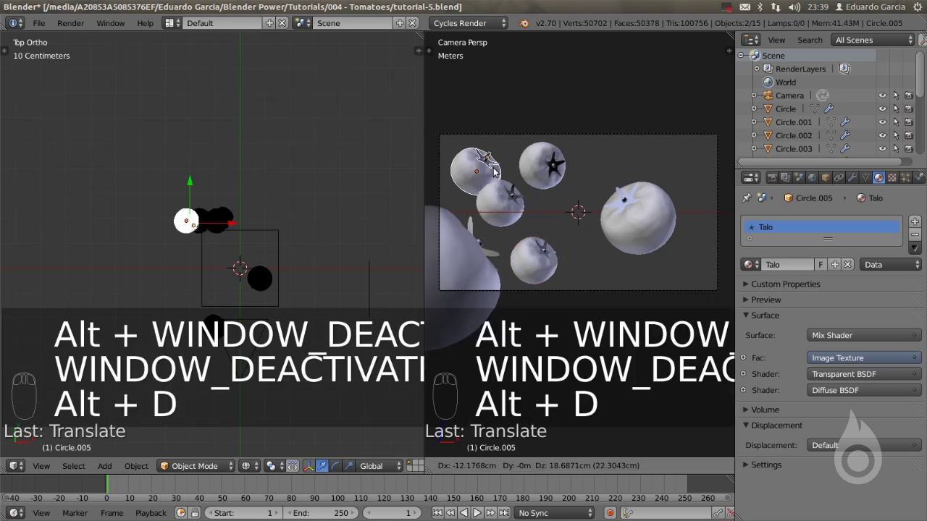
Trackball-rotate the middle-left tomato behind the foreground one to vary its stem direction
{"action": "right_click", "coordinate": [511, 197]}
{"action": "key", "text": "r"}
{"action": "key", "text": "r"}
{"action": "left_click", "coordinate": [515, 215]}
Place a linked duplicate of the lower tomato in the camera frame's lower-right corner and trackball-rotate it
{"action": "right_click", "coordinate": [544, 251]}
{"action": "key", "text": "alt+d"}
{"action": "left_click", "coordinate": [714, 260]}
{"action": "key", "text": "r"}
{"action": "key", "text": "r"}
{"action": "left_click", "coordinate": [697, 267]}
Place a linked duplicate of the lower-right tomato in the frame's upper-right corner, trackball-rotated to a different angle
{"action": "key", "text": "alt+d"}
{"action": "left_click", "coordinate": [679, 158]}
{"action": "key", "text": "r"}
{"action": "key", "text": "r"}
{"action": "key", "text": "g"}
{"action": "left_click", "coordinate": [579, 152]}
Make a linked duplicate of the lower tomato, trackball-rotated and overlapping the frame's bottom edge near the middle
{"action": "right_click", "coordinate": [543, 257]}
{"action": "key", "text": "alt+d"}
{"action": "key", "text": "r"}
{"action": "key", "text": "r"}
{"action": "left_click", "coordinate": [579, 240]}
{"action": "key", "text": "r"}
{"action": "key", "text": "r"}
Reposition the middle-left tomato and move it along Y closer to the camera
{"action": "right_click", "coordinate": [516, 203]}
{"action": "key", "text": "g"}
{"action": "left_click", "coordinate": [519, 207]}
{"action": "left_click_drag", "start_coordinate": [205, 182], "coordinate": [206, 197]}
Move the main tomato on the frame's right side along Y slightly closer to the camera and save the file
{"action": "right_click", "coordinate": [259, 279]}
{"action": "left_click_drag", "start_coordinate": [257, 239], "coordinate": [256, 247]}
{"action": "key", "text": "ctrl+s"}
{"action": "left_click", "coordinate": [238, 186]}
Select only the upper-left corner tomato with its stem and place a linked duplicate of it farther behind the group
{"action": "key", "text": "a"}
{"action": "key", "text": "b"}
{"action": "left_click_drag", "start_coordinate": [156, 179], "coordinate": [190, 215]}
{"action": "key", "text": "alt+d"}
{"action": "left_click", "coordinate": [225, 159]}
Move and trackball-rotate the distant duplicate so it fills the gap between the two upper-left tomatoes
{"action": "key", "text": "g"}
{"action": "key", "text": "r"}
{"action": "key", "text": "g"}
{"action": "key", "text": "g"}
{"action": "key", "text": "g"}
{"action": "key", "text": "r"}
{"action": "key", "text": "r"}
Make a linked duplicate of the middle-left tomato, place it to the right between the upper and lower tomatoes, and trackball-rotate it
{"action": "right_click", "coordinate": [509, 207]}
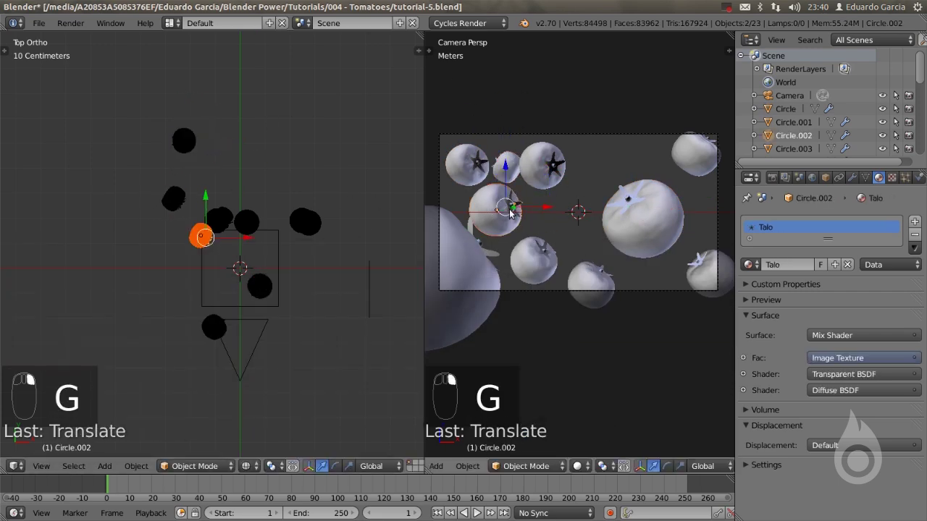
{"action": "key", "text": "alt+d"}
{"action": "left_click", "coordinate": [568, 205]}
{"action": "key", "text": "r"}
{"action": "key", "text": "r"}
{"action": "left_click", "coordinate": [536, 226]}
Refine the new middle tomato's orientation and position with further trackball rotations and a small move
{"action": "key", "text": "r"}
{"action": "key", "text": "r"}
{"action": "left_click", "coordinate": [604, 190]}
{"action": "key", "text": "g"}
{"action": "key", "text": "r"}
{"action": "key", "text": "r"}
Shift the middle-left tomato farther toward the camera frame's left edge
{"action": "right_click", "coordinate": [508, 206]}
{"action": "key", "text": "g"}
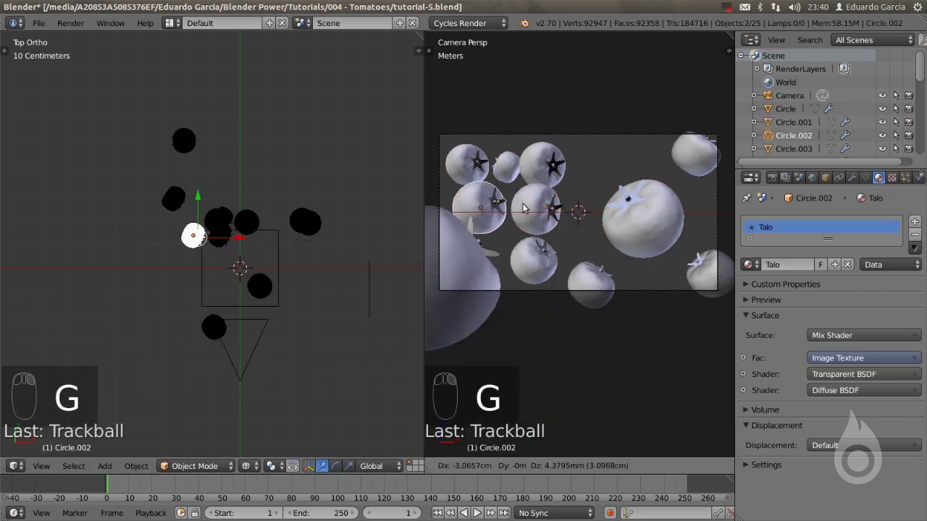
{"action": "left_click", "coordinate": [523, 204]}
Move the new middle tomato toward its left neighbour and trackball-rotate it
{"action": "right_click", "coordinate": [555, 208]}
{"action": "key", "text": "g"}
{"action": "key", "text": "r"}
{"action": "key", "text": "r"}
Nudge the lower, middle and upper tomatoes of the left cluster to adjust their spacing
{"action": "right_click", "coordinate": [552, 256], "text": "shift"}
{"action": "key", "text": "g"}
{"action": "right_click", "coordinate": [541, 211], "text": "shift"}
{"action": "key", "text": "g"}
{"action": "right_click", "coordinate": [553, 166], "text": "shift"}
{"action": "key", "text": "g"}
{"action": "key", "text": "g"}
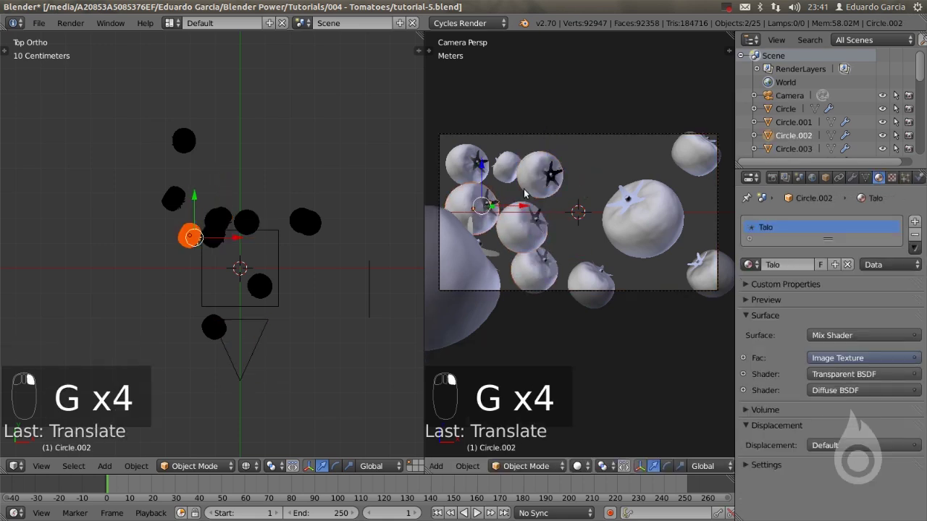
{"action": "key", "text": "g"}
Select only the farthest tomato with its stem and place a linked duplicate of it near the centre of the camera frame
{"action": "key", "text": "a"}
{"action": "key", "text": "b"}
{"action": "left_click_drag", "start_coordinate": [159, 116], "coordinate": [207, 160]}
{"action": "key", "text": "alt+d"}
{"action": "left_click", "coordinate": [563, 200]}
Trackball-rotate the distant central tomato and fit it against the right side of the left cluster
{"action": "key", "text": "g"}
{"action": "key", "text": "r"}
{"action": "key", "text": "r"}
{"action": "key", "text": "g"}
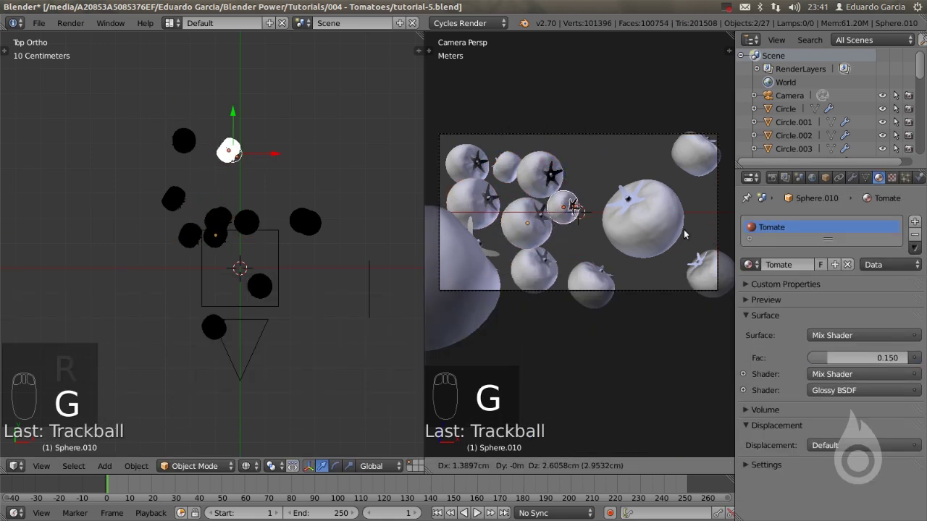
{"action": "left_click", "coordinate": [685, 234]}
Make a linked duplicate of the small central tomato, trackball-rotate it, and place it just below the original
{"action": "key", "text": "alt+d"}
{"action": "key", "text": "r"}
{"action": "key", "text": "r"}
{"action": "key", "text": "g"}
{"action": "key", "text": "r"}
{"action": "key", "text": "r"}
{"action": "left_click", "coordinate": [618, 221]}
{"action": "key", "text": "g"}
{"action": "left_click", "coordinate": [618, 181]}
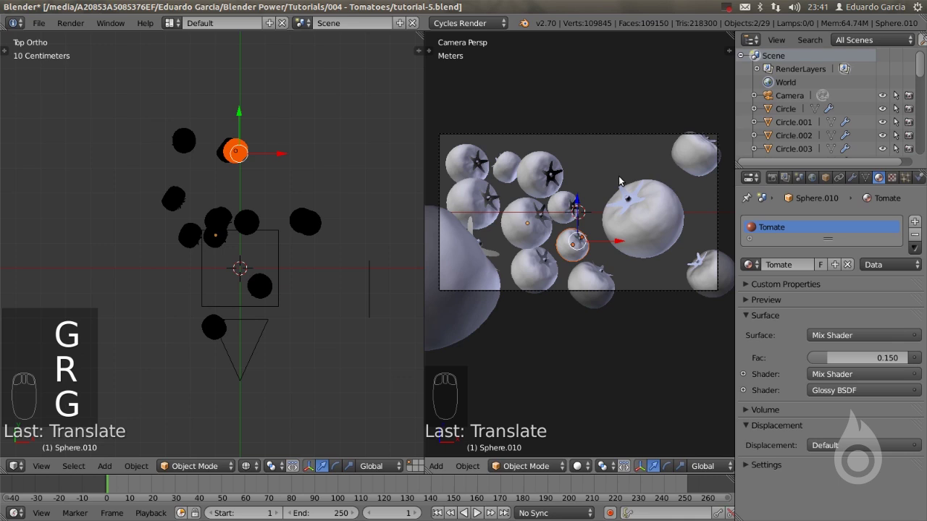
Place a trackball-rotated linked duplicate of the small tomato at the frame's bottom edge, beside the lower-right corner tomato
{"action": "key", "text": "alt+d"}
{"action": "left_click", "coordinate": [701, 223]}
{"action": "key", "text": "r"}
{"action": "key", "text": "r"}
{"action": "left_click", "coordinate": [628, 242]}
{"action": "key", "text": "g"}
{"action": "left_click", "coordinate": [635, 246]}
Place another small linked duplicate at the frame's right edge between the two corner tomatoes and trackball-rotate it
{"action": "key", "text": "alt+d"}
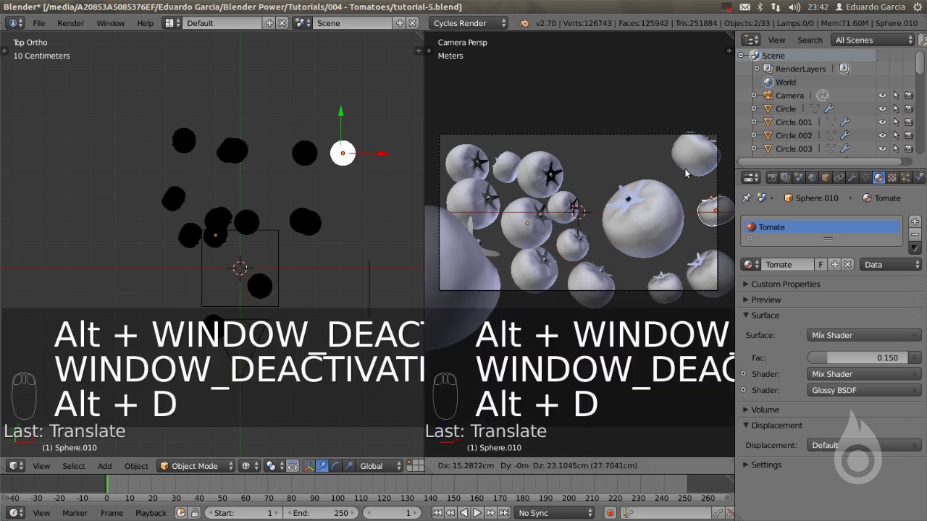
{"action": "left_click", "coordinate": [686, 174]}
{"action": "key", "text": "r"}
{"action": "key", "text": "r"}
{"action": "key", "text": "g"}
{"action": "left_click", "coordinate": [625, 166]}
Make a linked duplicate of the upper tomato and stem in the left cluster, trackball-rotate it, and place it across the frame's top edge
{"action": "right_click", "coordinate": [537, 176]}
{"action": "right_click", "coordinate": [552, 175], "text": "shift"}
{"action": "key", "text": "alt+d"}
{"action": "left_click", "coordinate": [617, 135]}
{"action": "key", "text": "r"}
{"action": "key", "text": "r"}
{"action": "key", "text": "g"}
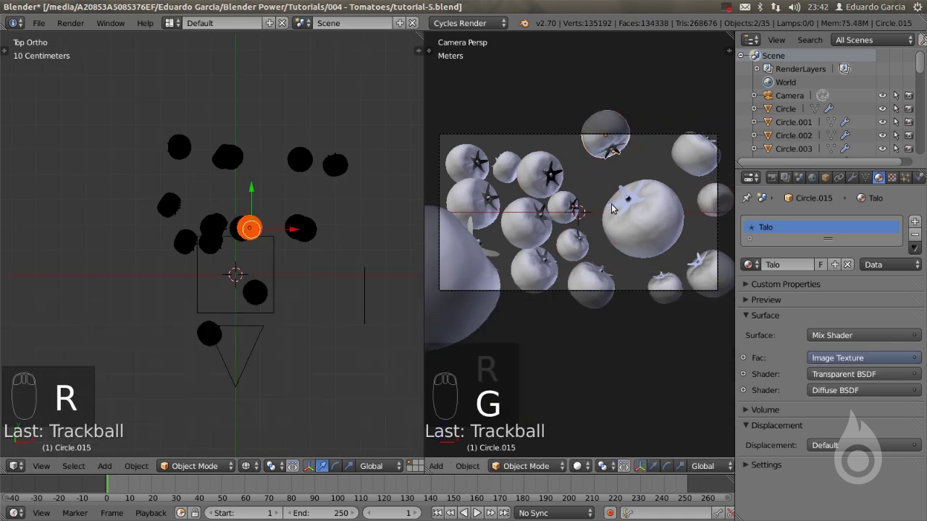
{"action": "left_click", "coordinate": [617, 214]}
Move and trackball-rotate the left cluster's upper tomato, and shift the tomato directly below it to vary their arrangement
{"action": "right_click", "coordinate": [554, 181]}
{"action": "key", "text": "g"}
{"action": "key", "text": "r"}
{"action": "key", "text": "r"}
{"action": "left_click", "coordinate": [589, 205]}
{"action": "right_click", "coordinate": [541, 221]}
{"action": "key", "text": "g"}
{"action": "left_click", "coordinate": [540, 214]}
Make a trackball-rotated linked duplicate of the small central tomato and place it beside the left cluster's upper tomato
{"action": "right_click", "coordinate": [573, 207]}
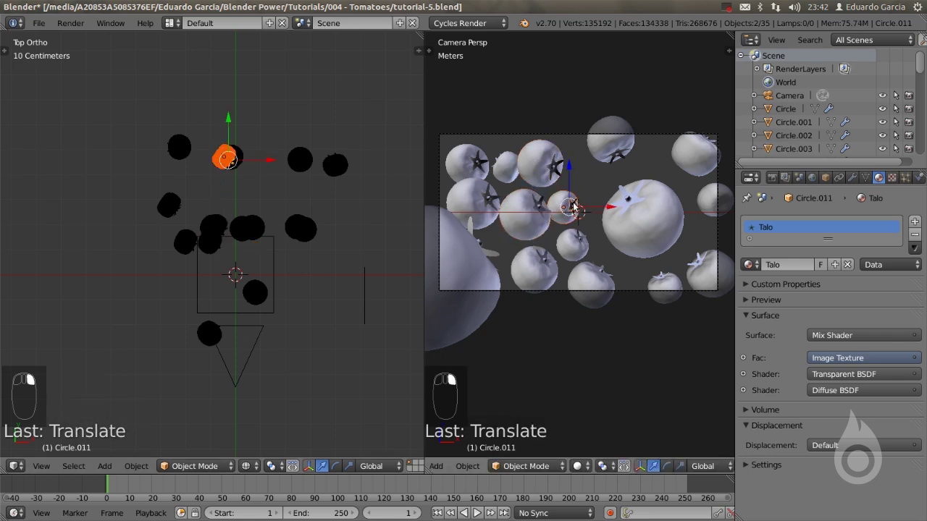
{"action": "key", "text": "alt+d"}
{"action": "left_click", "coordinate": [592, 183]}
{"action": "key", "text": "r"}
{"action": "key", "text": "r"}
{"action": "key", "text": "g"}
{"action": "left_click", "coordinate": [578, 211]}
Place another small linked duplicate near the frame's top edge beside the upper-right corner tomato and trackball-rotate it
{"action": "key", "text": "alt+d"}
{"action": "left_click", "coordinate": [654, 192]}
{"action": "key", "text": "r"}
{"action": "key", "text": "r"}
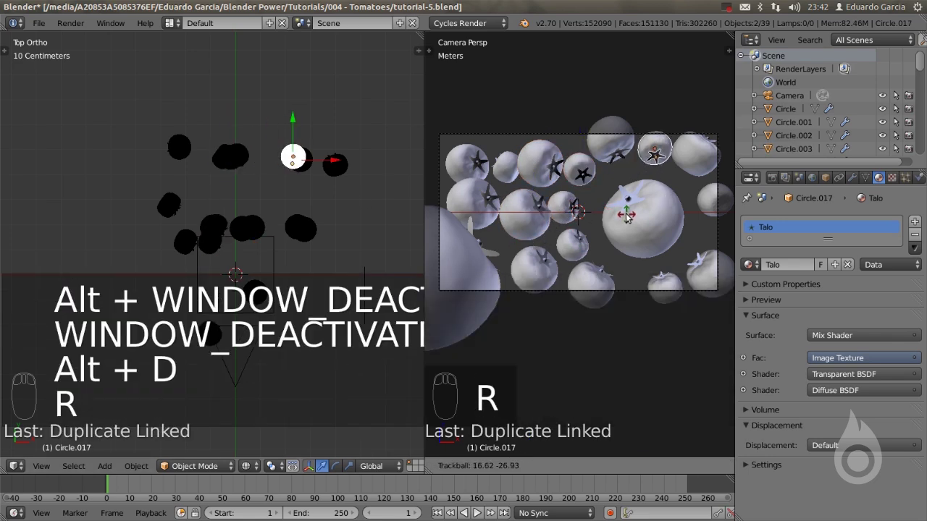
{"action": "left_click", "coordinate": [640, 202]}
{"action": "key", "text": "g"}
{"action": "left_click", "coordinate": [642, 197]}
Make a trackball-rotated linked duplicate and fit it in the gap beside the large foreground tomato
{"action": "key", "text": "alt+d"}
{"action": "left_click", "coordinate": [543, 259]}
{"action": "key", "text": "r"}
{"action": "key", "text": "r"}
{"action": "key", "text": "g"}
{"action": "left_click", "coordinate": [507, 239]}
Place a linked duplicate at the frame's top edge between the two upper tomatoes of the left cluster and rotate it
{"action": "key", "text": "alt+d"}
{"action": "left_click", "coordinate": [516, 122]}
{"action": "left_click_drag", "start_coordinate": [168, 126], "coordinate": [175, 145]}
{"action": "key", "text": "g"}
{"action": "key", "text": "r"}
{"action": "left_click", "coordinate": [538, 205]}
{"action": "key", "text": "g"}
Place a linked duplicate in the lower gap at the middle of the left cluster
{"action": "key", "text": "alt+d"}
{"action": "key", "text": "g"}
{"action": "left_click", "coordinate": [556, 271]}
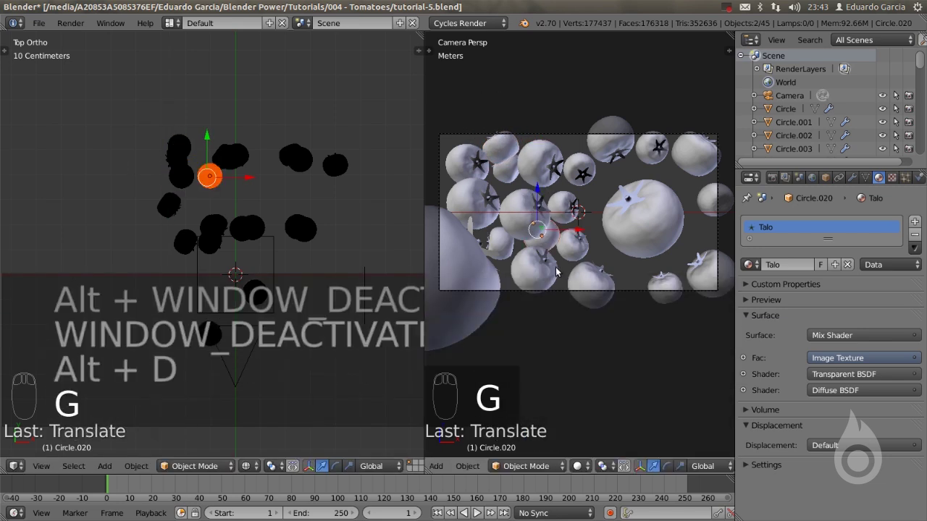
Add a trackball-rotated linked duplicate at the frame's right edge and a more distant one below the upper-right corner tomato
{"action": "key", "text": "alt+d"}
{"action": "left_click", "coordinate": [729, 271]}
{"action": "key", "text": "r"}
{"action": "key", "text": "r"}
{"action": "key", "text": "alt+d"}
{"action": "left_click", "coordinate": [370, 66]}
{"action": "key", "text": "g"}
Add two distant, trackball-rotated linked duplicates in the gaps above and below the small central tomato
{"action": "key", "text": "alt+d"}
{"action": "left_click", "coordinate": [596, 220]}
{"action": "key", "text": "r"}
{"action": "key", "text": "r"}
{"action": "key", "text": "alt+d"}
{"action": "left_click", "coordinate": [607, 194]}
{"action": "key", "text": "r"}
{"action": "key", "text": "r"}
Place a distant linked duplicate at the frame's bottom edge between the two lower tomatoes and trackball-rotate it
{"action": "key", "text": "alt+d"}
{"action": "left_click", "coordinate": [677, 286]}
{"action": "key", "text": "r"}
{"action": "key", "text": "r"}
Place a distant linked duplicate in the frame's upper-left corner, trackball-rotate it, and adjust its position
{"action": "key", "text": "alt+d"}
{"action": "left_click", "coordinate": [446, 103]}
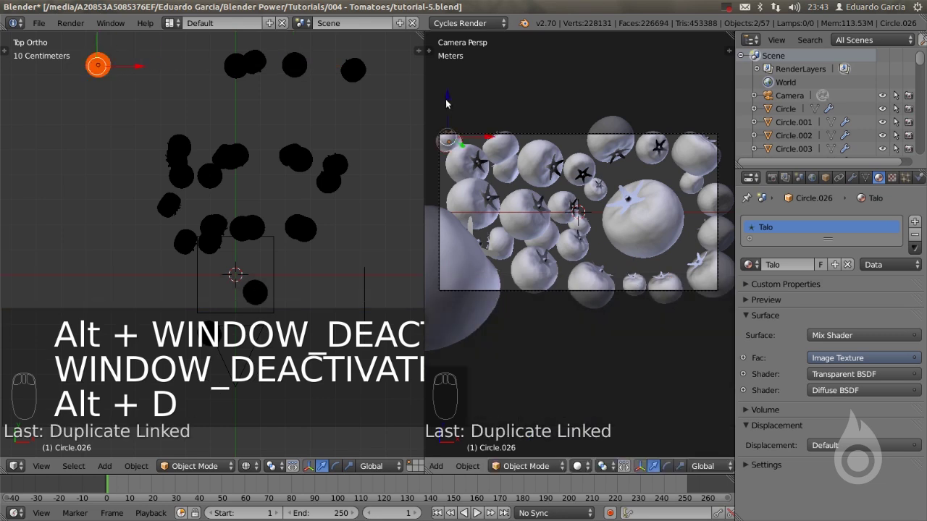
{"action": "key", "text": "r"}
{"action": "key", "text": "r"}
{"action": "left_click", "coordinate": [514, 151]}
{"action": "key", "text": "g"}
{"action": "left_click", "coordinate": [529, 157]}
{"action": "key", "text": "ctrl+s"}
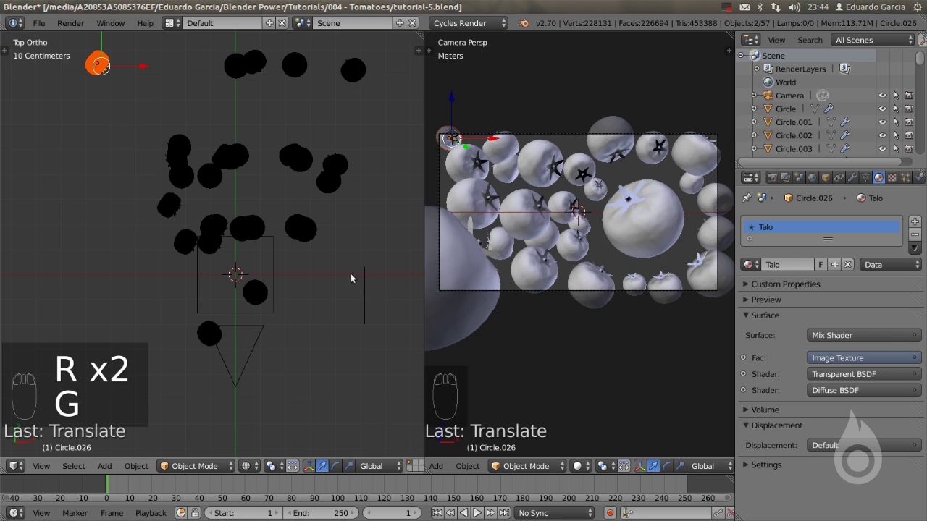
Set the camera's depth of field to focus on the main tomato, Sphere, and use the F/stop aperture type
{"action": "right_click", "coordinate": [647, 218]}
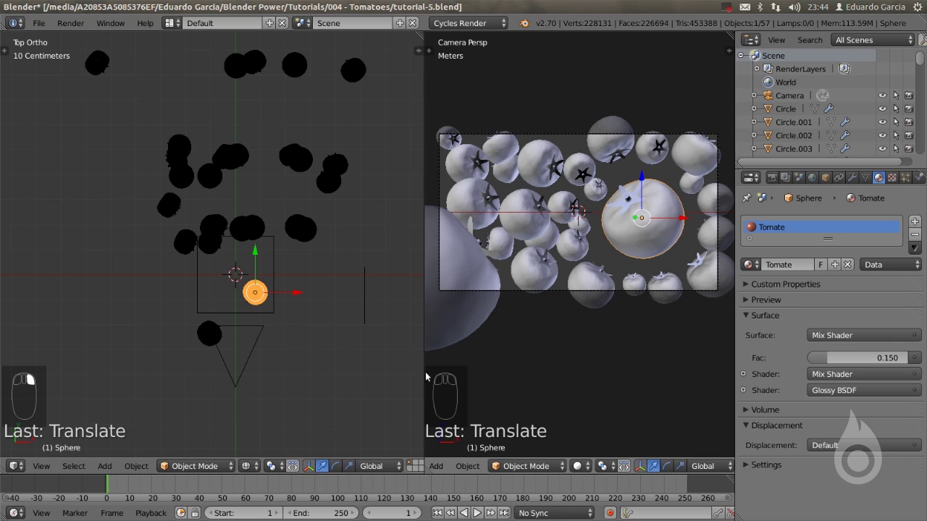
{"action": "right_click", "coordinate": [258, 334]}
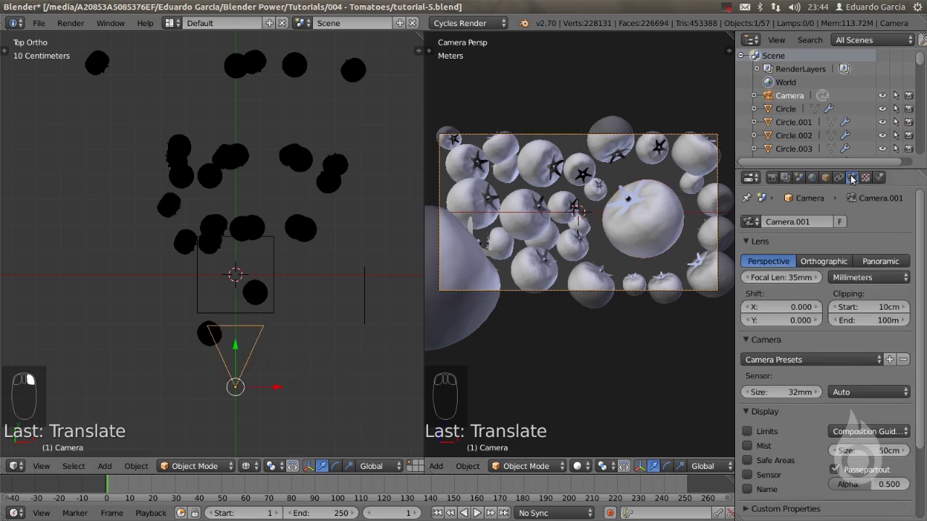
{"action": "left_click_drag", "start_coordinate": [921, 207], "coordinate": [920, 285]}
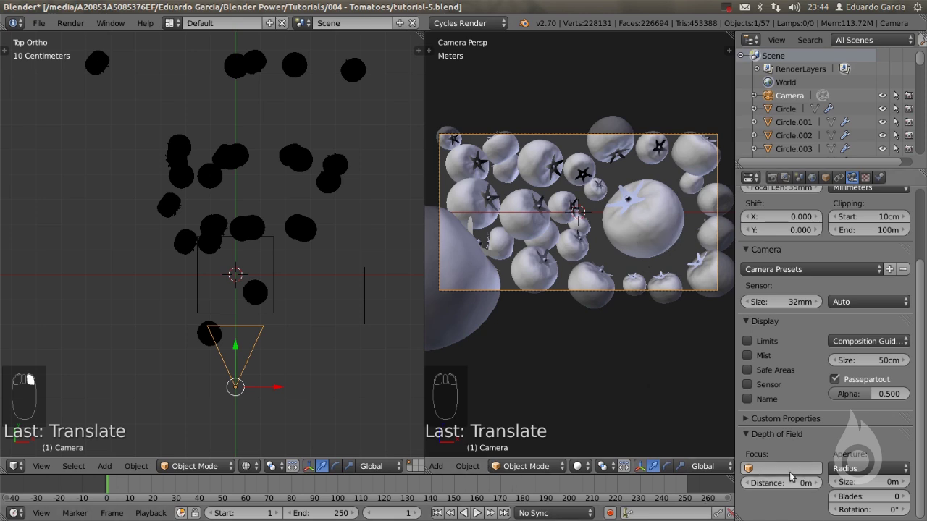
{"action": "left_click", "coordinate": [763, 469]}
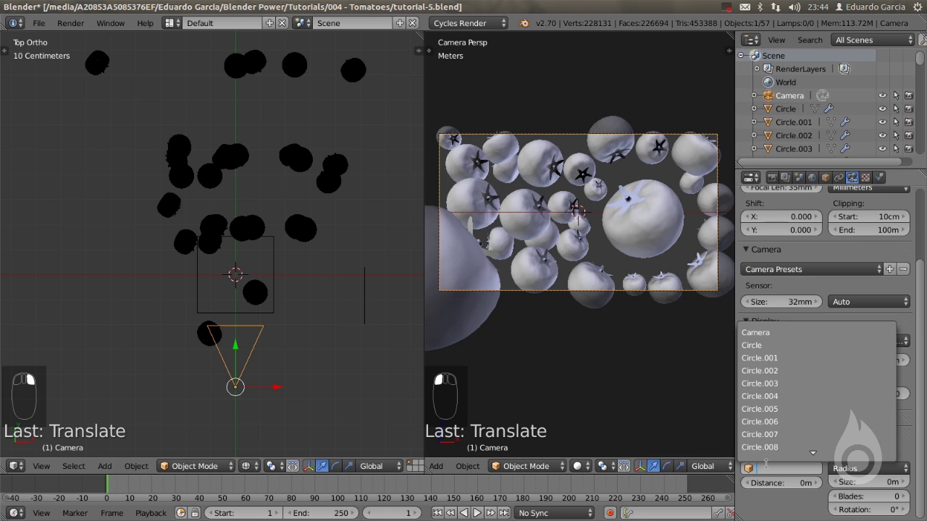
{"action": "type", "text": "sph"}
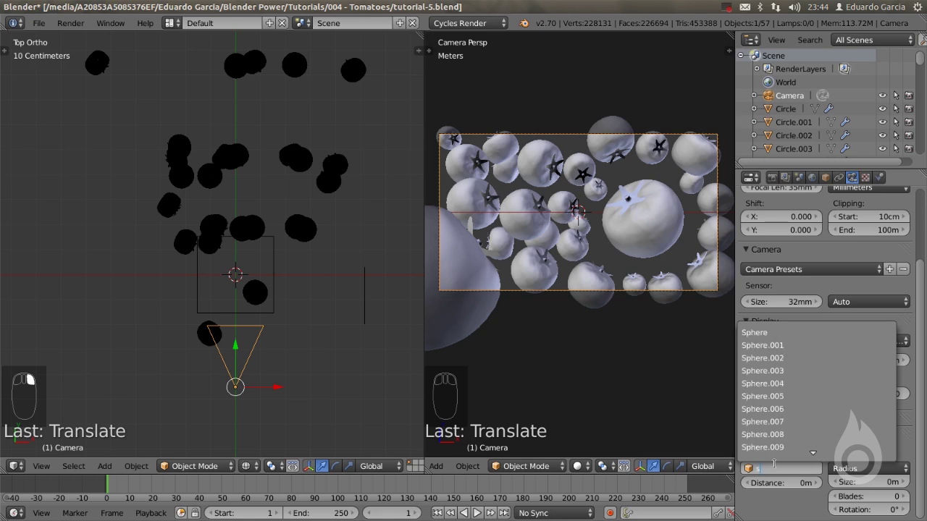
{"action": "key", "text": "Return"}
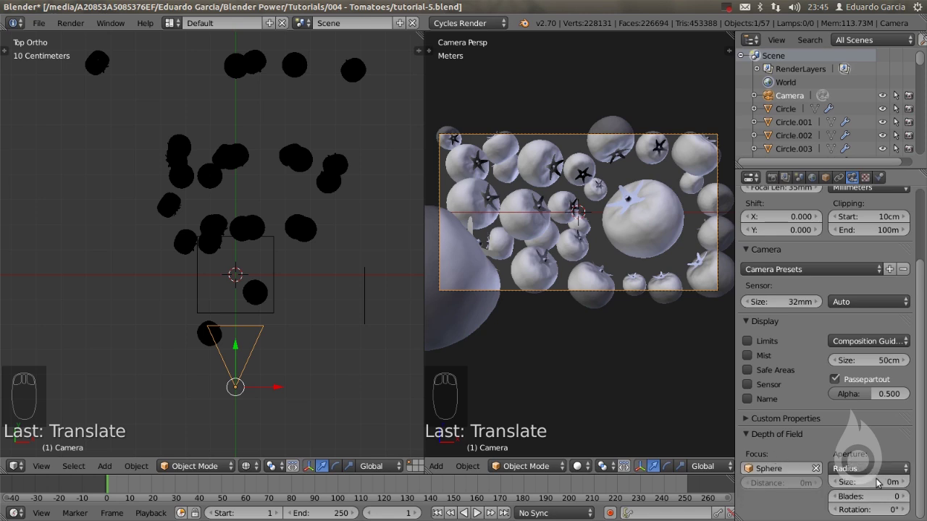
{"action": "left_click", "coordinate": [854, 472]}
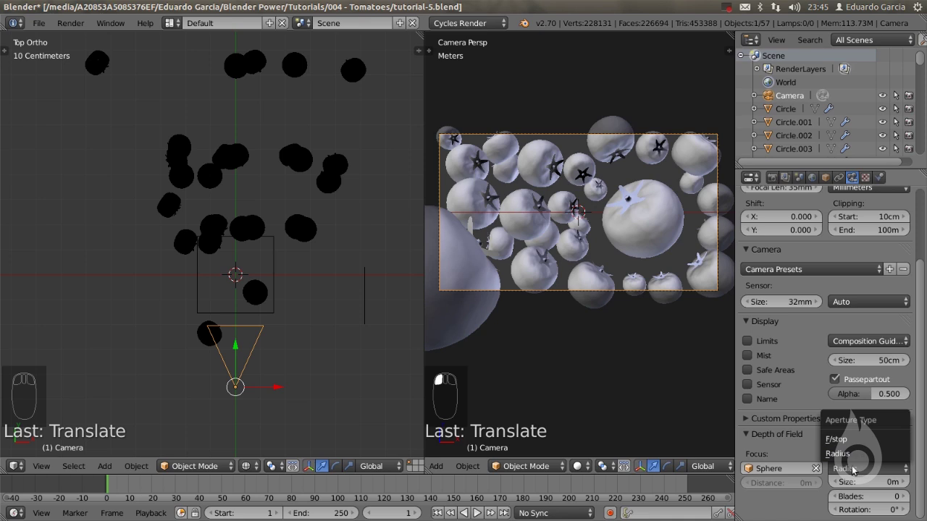
{"action": "left_click", "coordinate": [848, 443]}
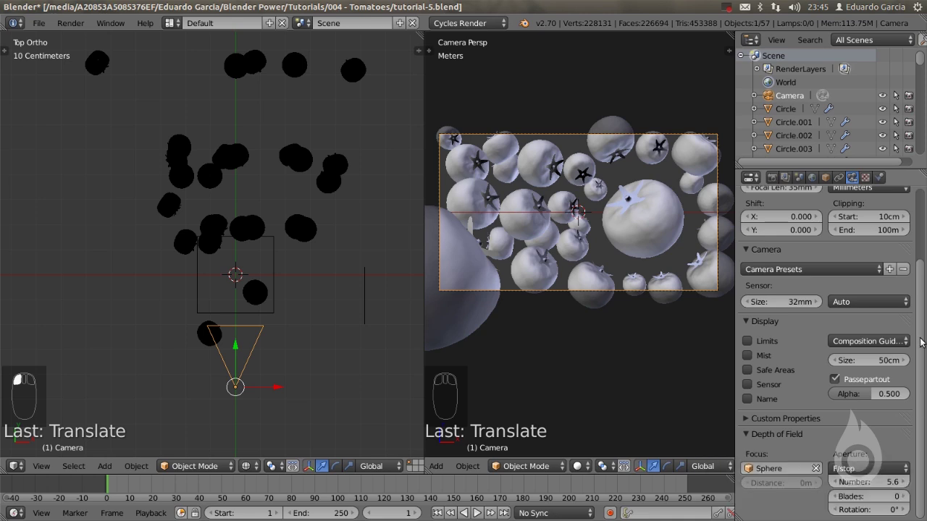
Set the scene's Cycles render samples to 30
{"action": "scroll", "coordinate": [921, 342], "scroll_direction": "up", "scroll_amount": 2}
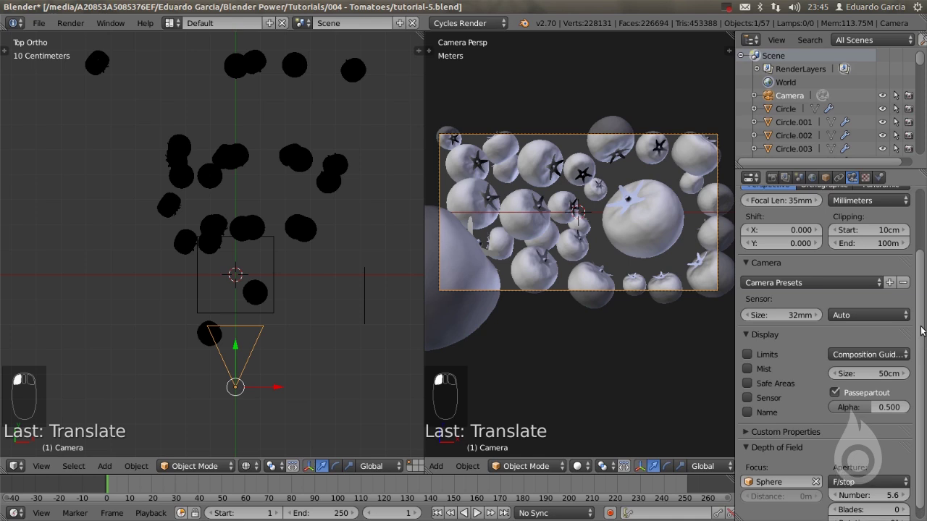
{"action": "left_click", "coordinate": [775, 179]}
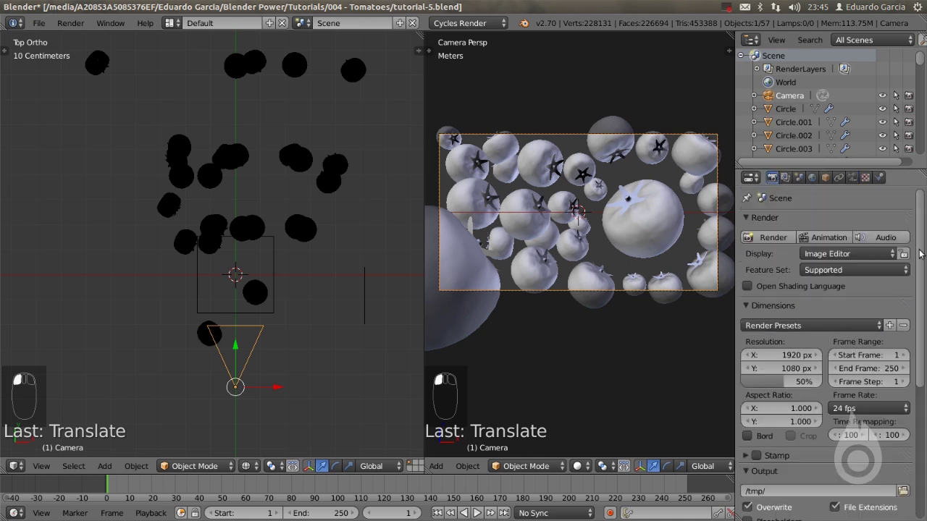
{"action": "scroll", "coordinate": [918, 252], "scroll_direction": "down", "scroll_amount": 2}
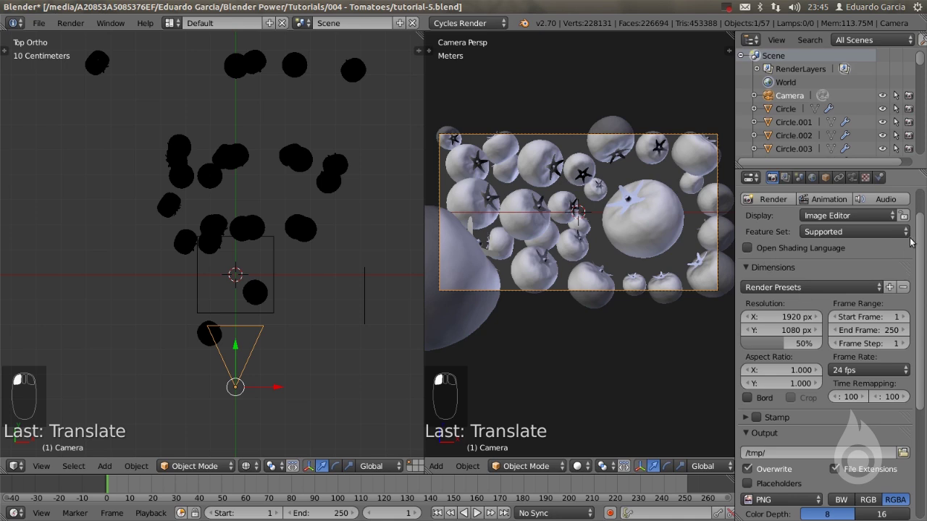
{"action": "scroll", "coordinate": [924, 231], "scroll_direction": "down", "scroll_amount": 8}
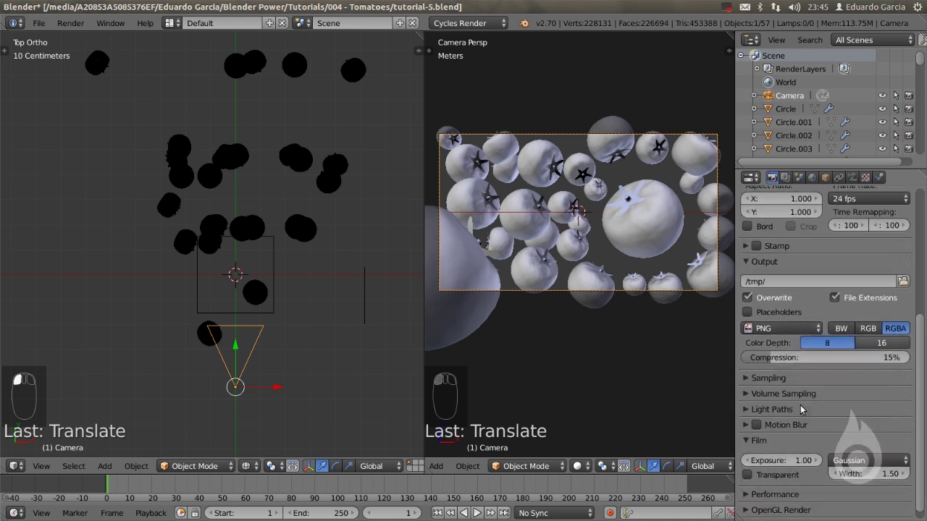
{"action": "left_click", "coordinate": [767, 378]}
{"action": "left_click", "coordinate": [891, 444]}
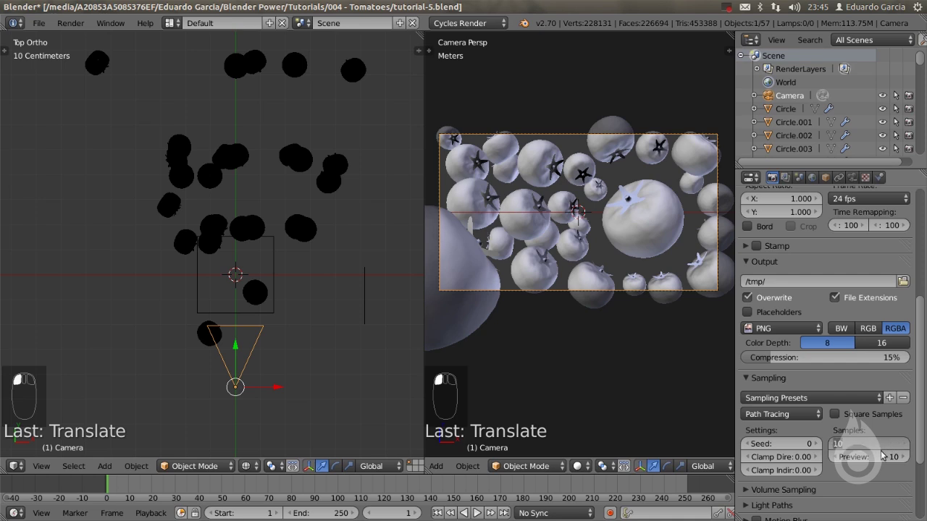
{"action": "key", "text": "Return"}
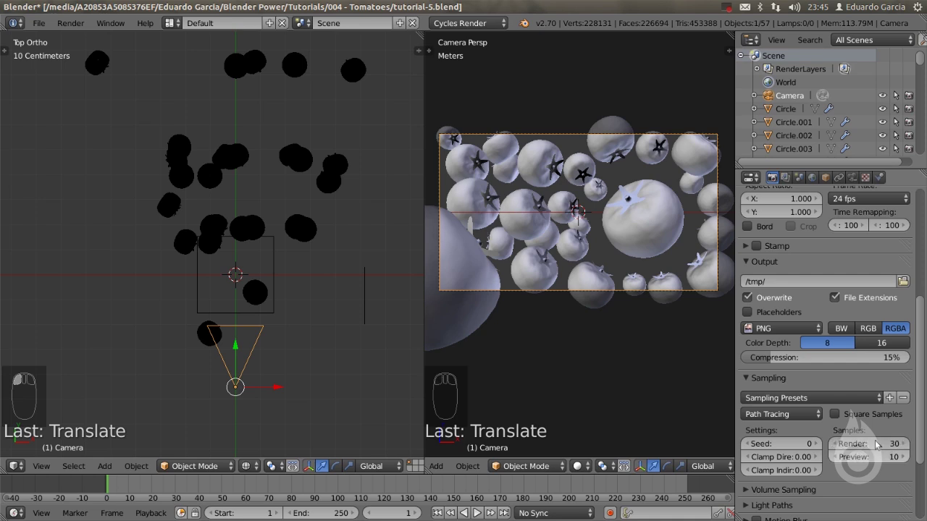
Save the file over the existing one and render the scene
{"action": "key", "text": "ctrl+s"}
{"action": "left_click", "coordinate": [287, 226]}
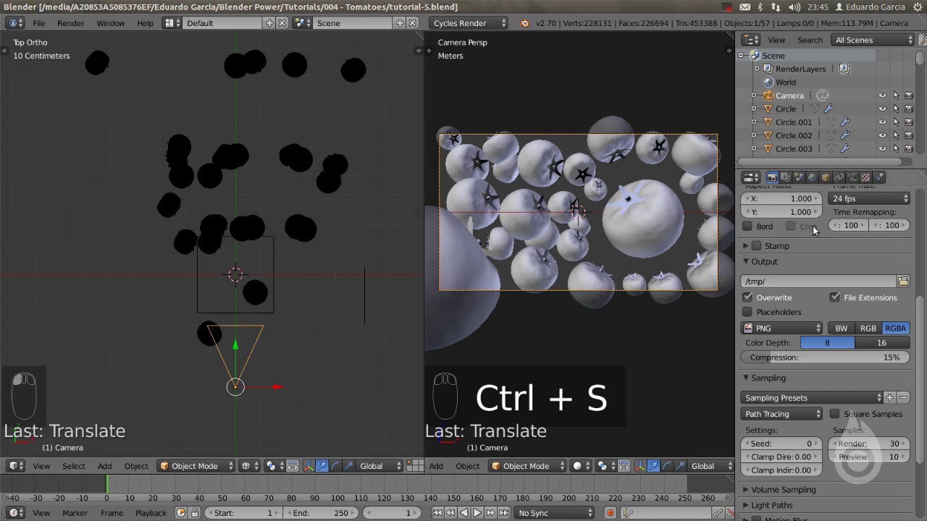
{"action": "scroll", "coordinate": [898, 338], "scroll_direction": "up", "scroll_amount": 7}
{"action": "left_click", "coordinate": [772, 237]}
Examine the rendered image up close, checking the main tomato and the depth-of-field blur on the surrounding ones
{"action": "middle_click_drag", "start_coordinate": [253, 366], "coordinate": [345, 296]}
{"action": "scroll", "coordinate": [254, 290], "scroll_direction": "up", "scroll_amount": 1}
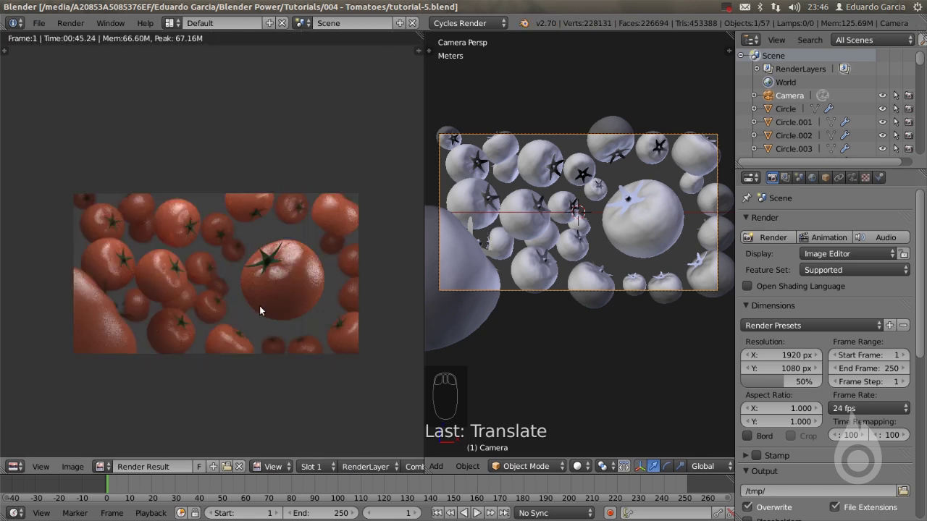
{"action": "scroll", "coordinate": [259, 309], "scroll_direction": "up", "scroll_amount": 2}
{"action": "middle_click_drag", "start_coordinate": [327, 307], "coordinate": [368, 281]}
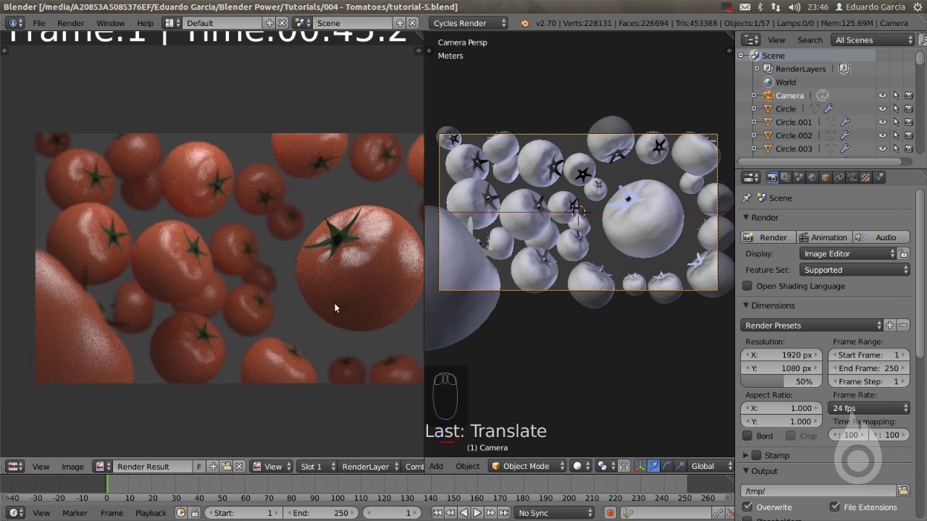
{"action": "middle_click_drag", "start_coordinate": [369, 292], "coordinate": [271, 273]}
{"action": "scroll", "coordinate": [338, 279], "scroll_direction": "up", "scroll_amount": 2}
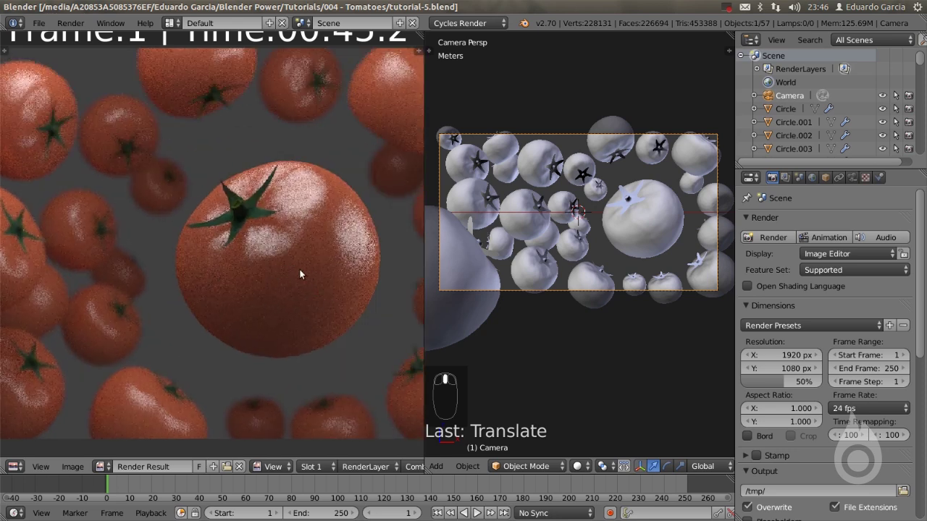
{"action": "scroll", "coordinate": [300, 274], "scroll_direction": "down", "scroll_amount": 2}
{"action": "middle_click_drag", "start_coordinate": [216, 276], "coordinate": [280, 258]}
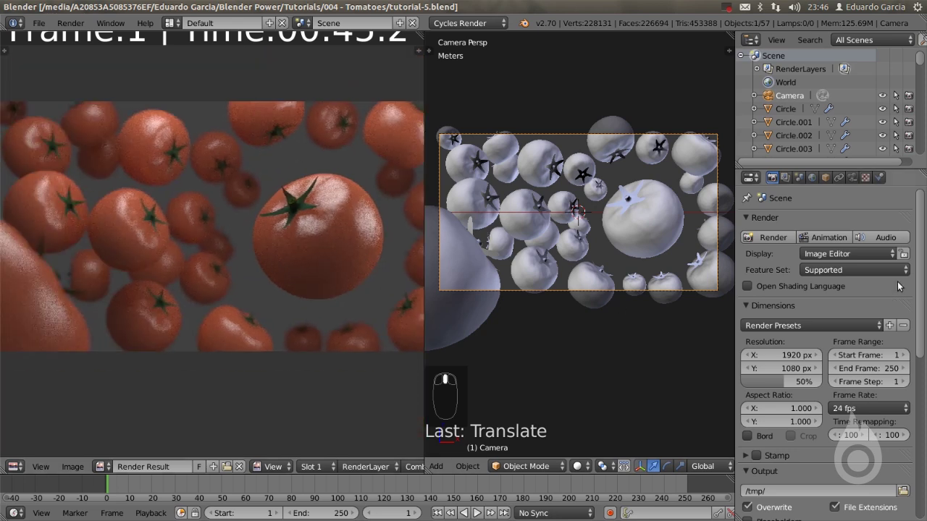
Make the render's world background transparent in the Film settings
{"action": "left_click_drag", "start_coordinate": [923, 291], "coordinate": [923, 404]}
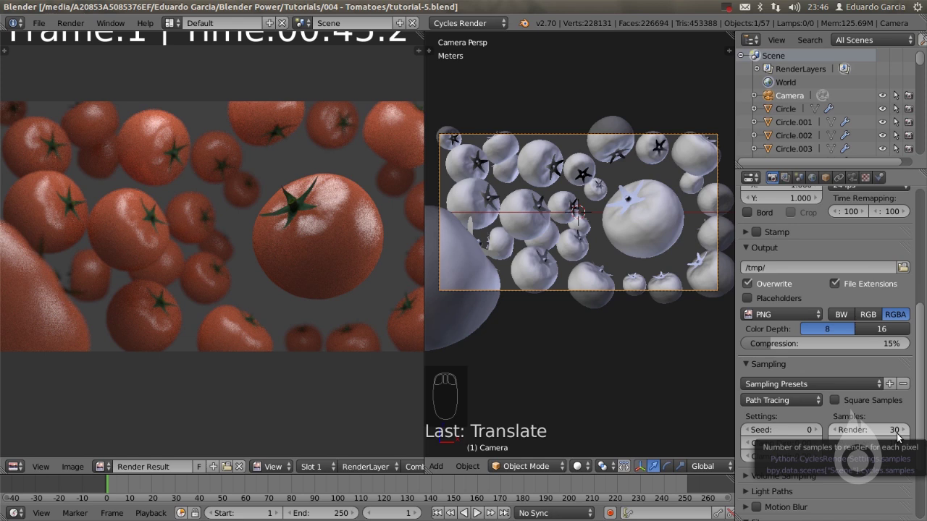
{"action": "scroll", "coordinate": [898, 436], "scroll_direction": "down", "scroll_amount": 3}
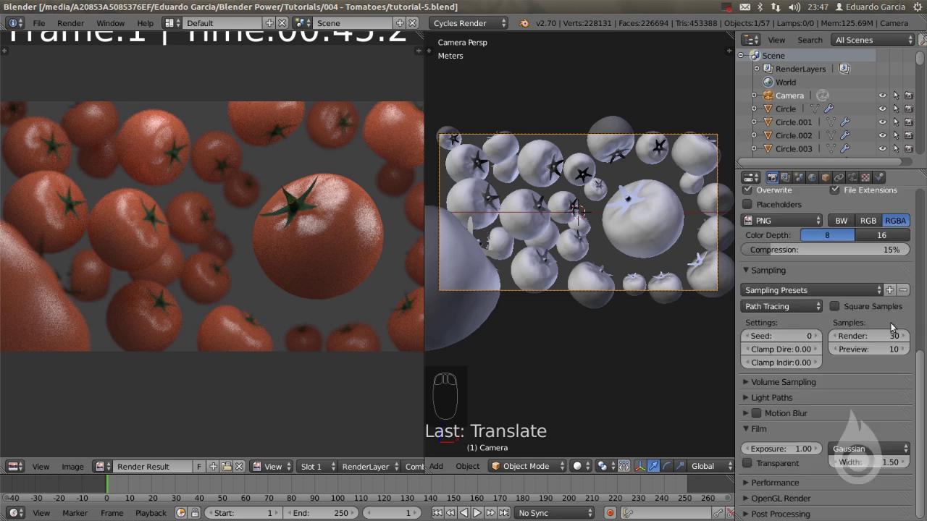
{"action": "left_click", "coordinate": [747, 463]}
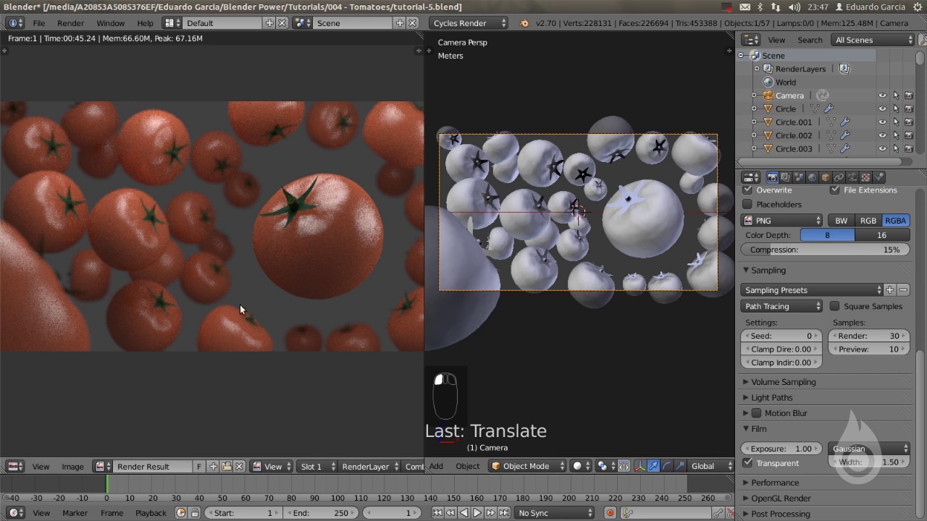
{"action": "left_click_drag", "start_coordinate": [266, 300], "coordinate": [280, 306]}
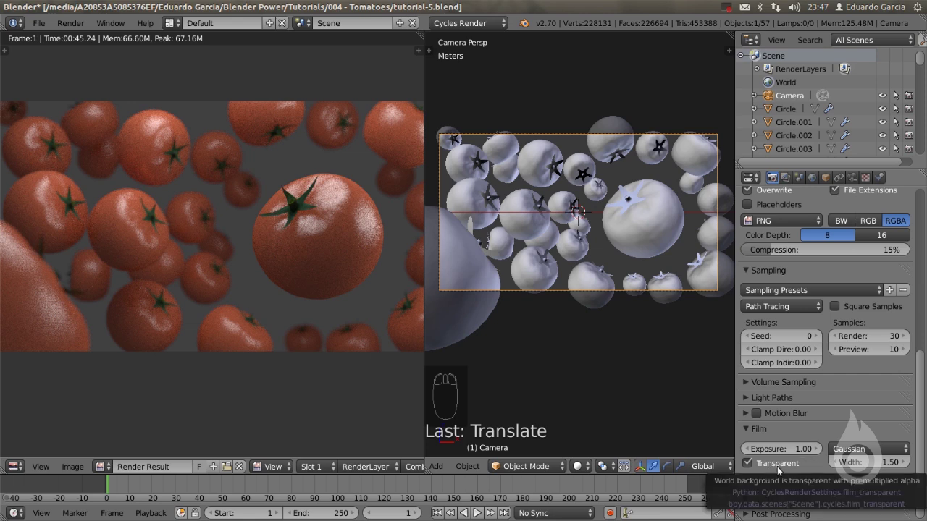
Widen the camera view area and switch it to the Node Editor
{"action": "left_click_drag", "start_coordinate": [425, 362], "coordinate": [289, 363]}
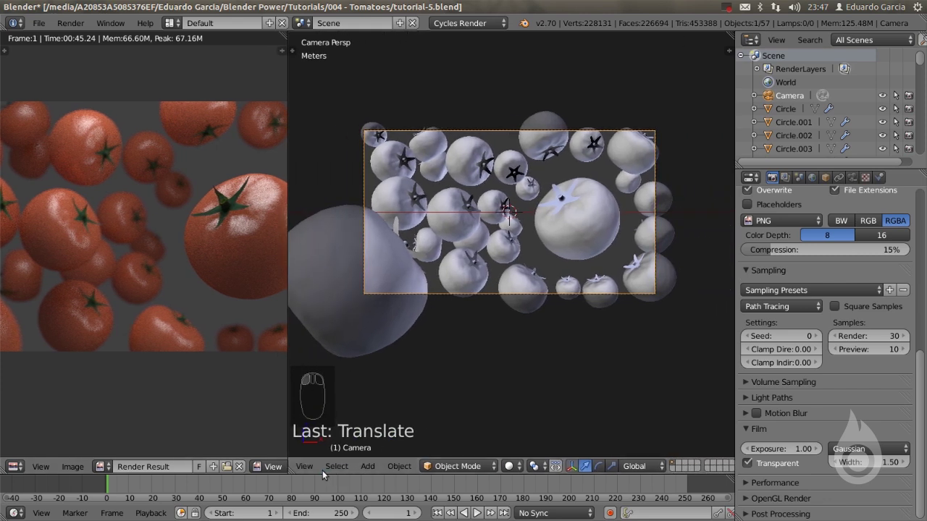
{"action": "middle_click_drag", "start_coordinate": [421, 475], "coordinate": [487, 474]}
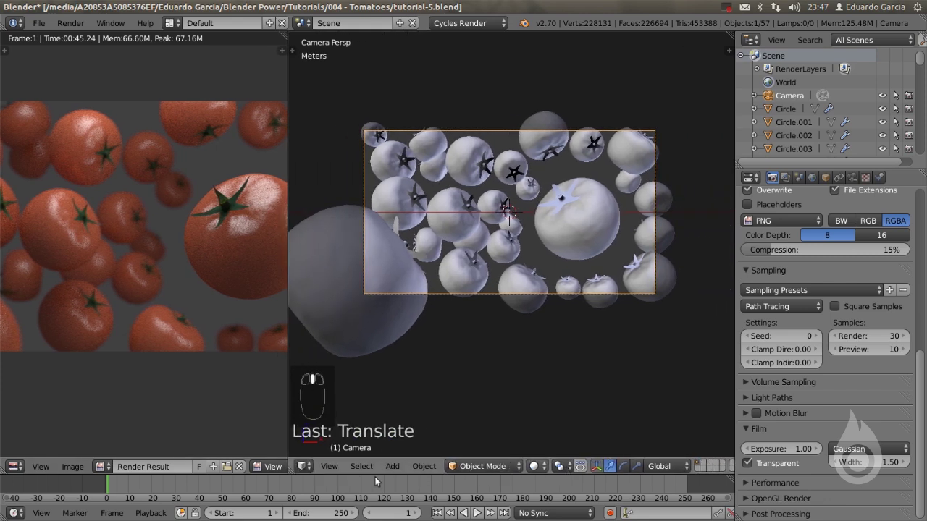
{"action": "left_click", "coordinate": [303, 466]}
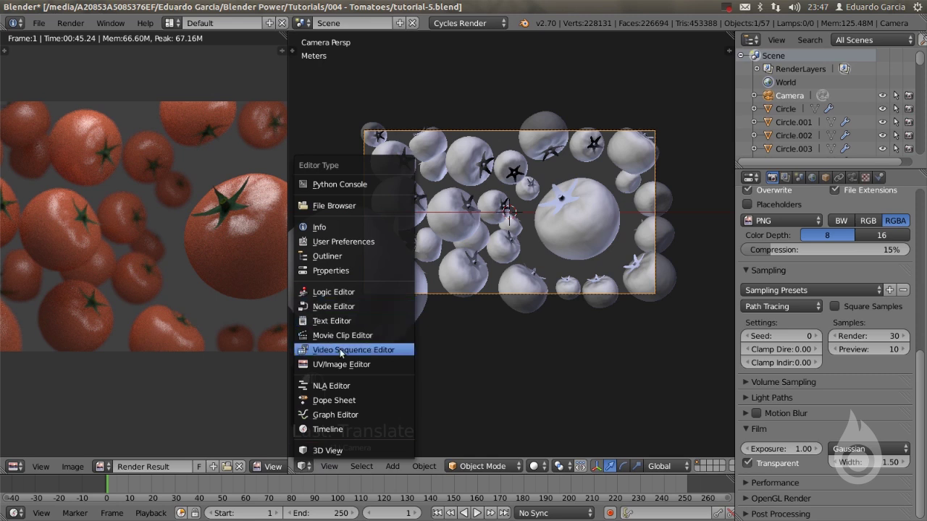
{"action": "left_click", "coordinate": [318, 307]}
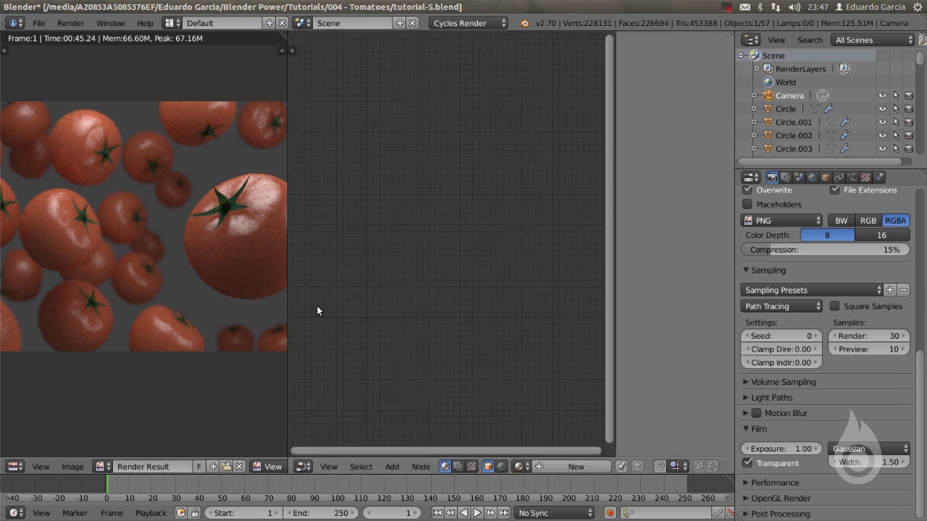
Show the compositing node tree and enable Use Nodes
{"action": "left_click", "coordinate": [471, 467]}
{"action": "left_click", "coordinate": [446, 467]}
{"action": "left_click", "coordinate": [458, 467]}
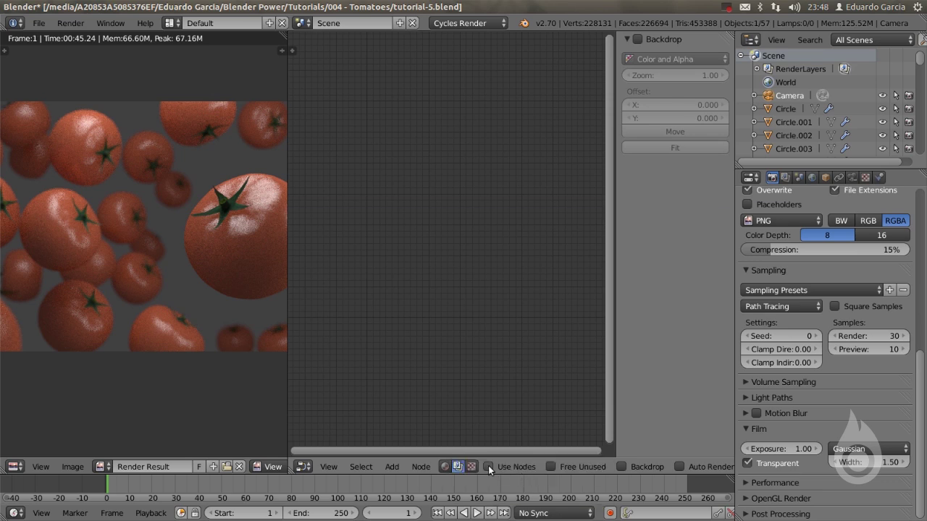
{"action": "left_click", "coordinate": [488, 467]}
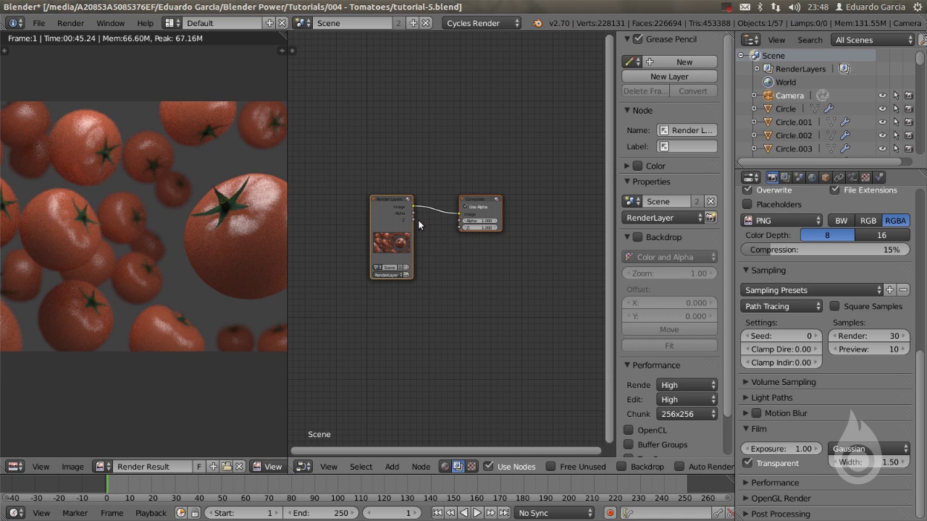
Hide the node editor's properties sidebar and enable the backdrop
{"action": "scroll", "coordinate": [425, 231], "scroll_direction": "up", "scroll_amount": 1}
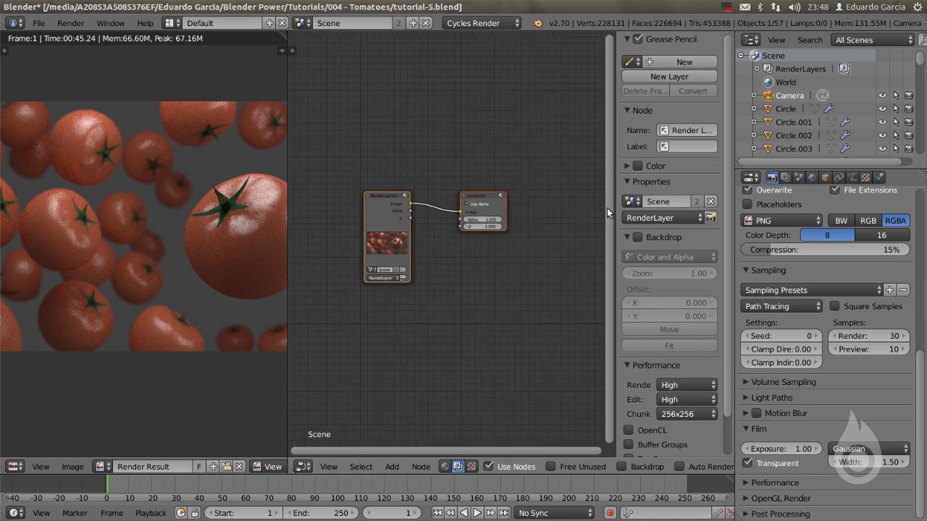
{"action": "left_click_drag", "start_coordinate": [614, 188], "coordinate": [724, 193]}
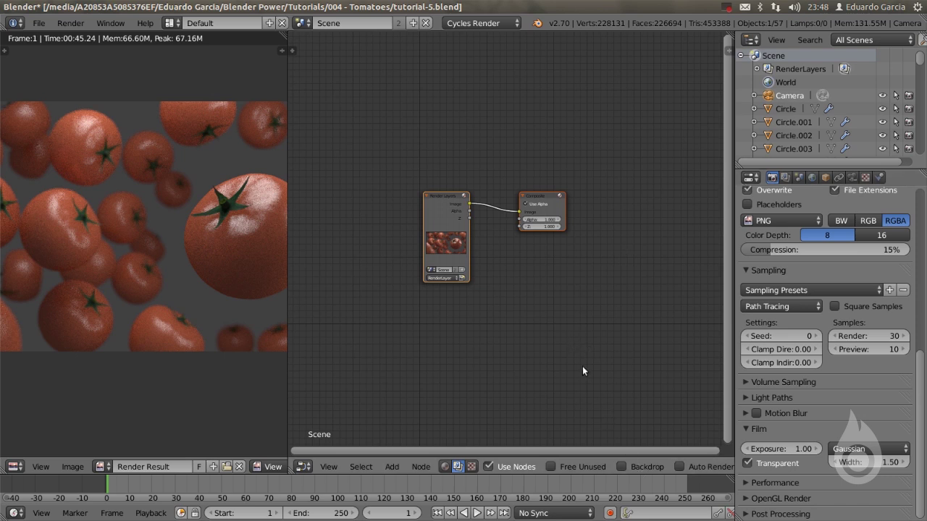
{"action": "left_click", "coordinate": [621, 468]}
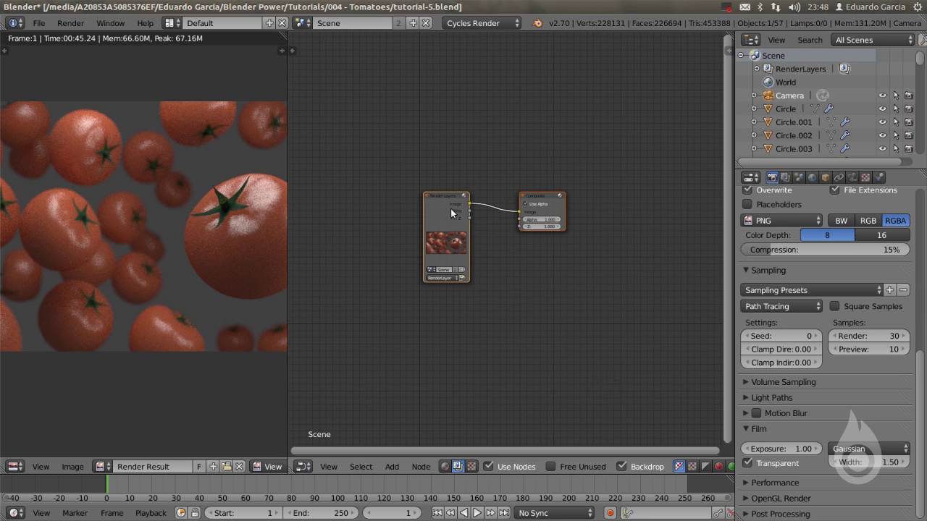
Spread the Render Layers and Composite nodes apart, and connect a Viewer node to Render Layers, placed below Composite
{"action": "left_click_drag", "start_coordinate": [440, 205], "coordinate": [412, 202]}
{"action": "left_click_drag", "start_coordinate": [536, 197], "coordinate": [560, 197]}
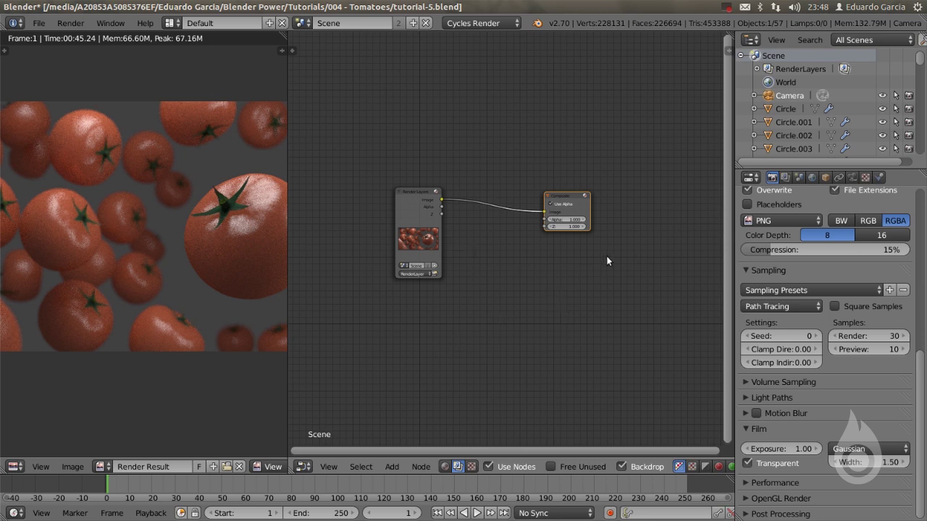
{"action": "left_click", "coordinate": [420, 204], "text": "ctrl+shift"}
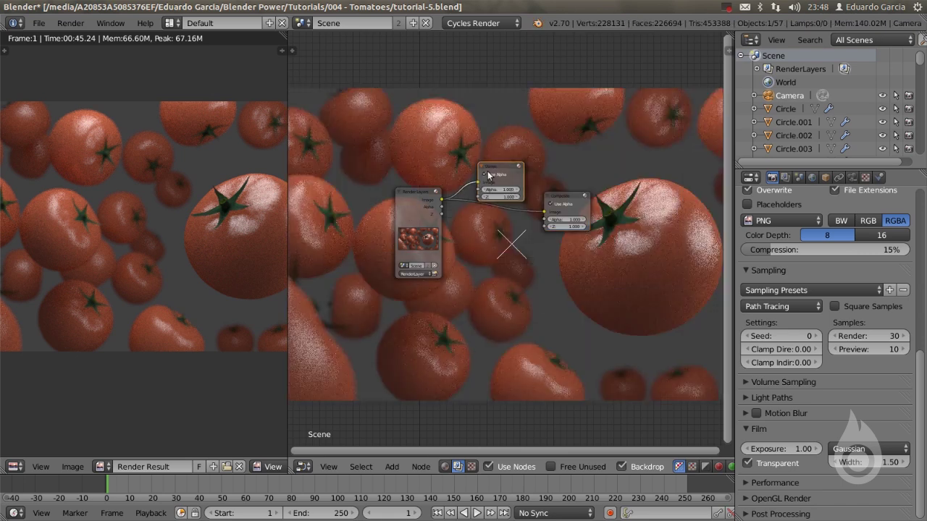
{"action": "left_click_drag", "start_coordinate": [493, 181], "coordinate": [665, 311]}
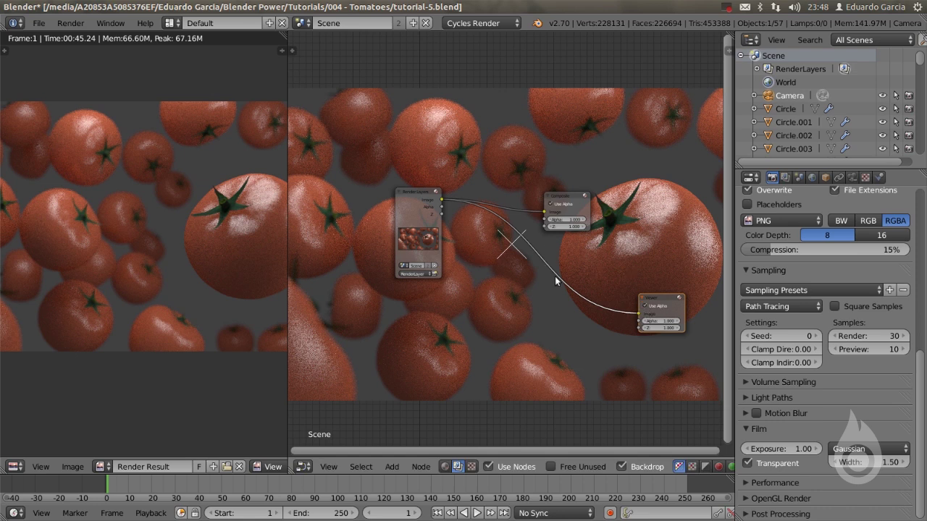
Reduce the backdrop zoom to 0.63 so the whole render fits in the node editor
{"action": "key", "text": "n"}
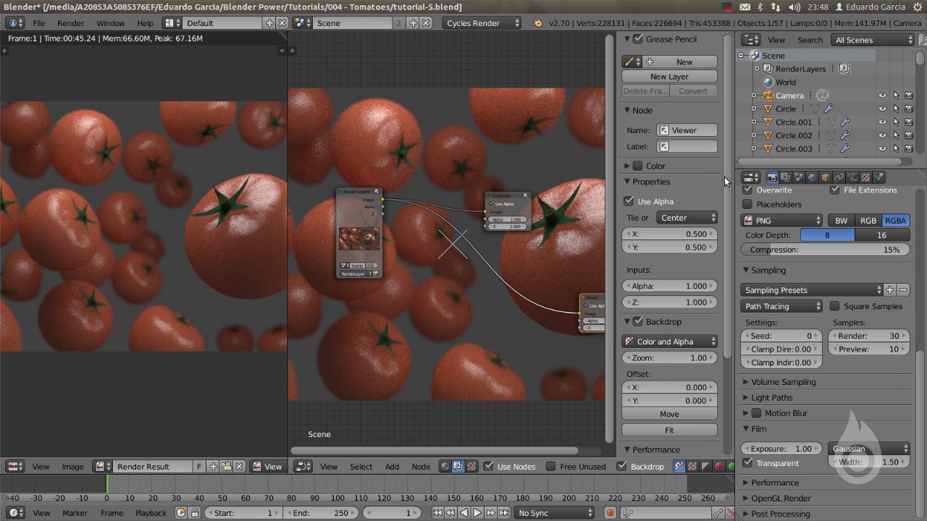
{"action": "left_click_drag", "start_coordinate": [668, 356], "coordinate": [614, 299]}
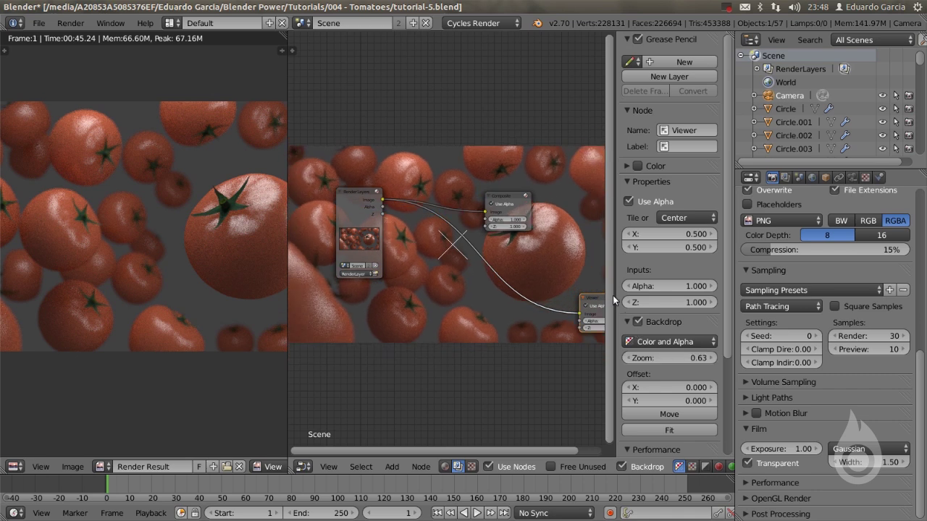
{"action": "key", "text": "n"}
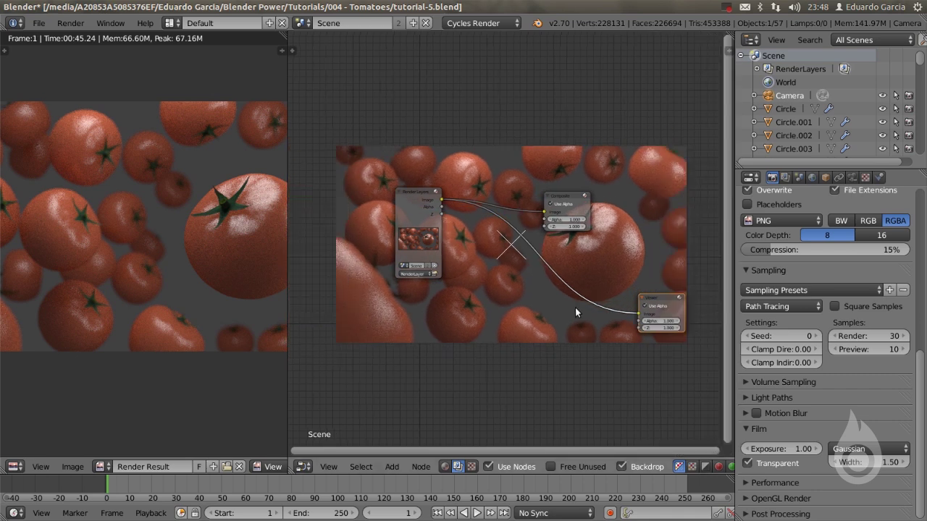
Move the Composite and Viewer nodes farther from Render Layers, one above the other, leaving room for more nodes
{"action": "left_click_drag", "start_coordinate": [575, 197], "coordinate": [710, 171]}
{"action": "middle_click_drag", "start_coordinate": [645, 288], "coordinate": [471, 248]}
{"action": "left_click_drag", "start_coordinate": [478, 257], "coordinate": [695, 226]}
{"action": "scroll", "coordinate": [523, 131], "scroll_direction": "up", "scroll_amount": 2}
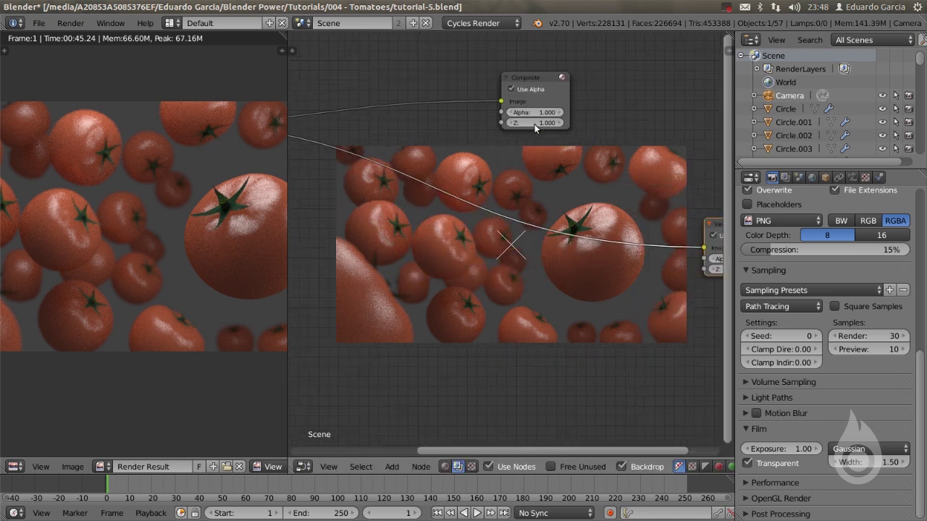
{"action": "middle_click_drag", "start_coordinate": [534, 126], "coordinate": [471, 231]}
{"action": "scroll", "coordinate": [508, 246], "scroll_direction": "down", "scroll_amount": 1}
{"action": "scroll", "coordinate": [508, 246], "scroll_direction": "down", "scroll_amount": 1}
{"action": "left_click_drag", "start_coordinate": [494, 210], "coordinate": [641, 224]}
{"action": "left_click_drag", "start_coordinate": [604, 292], "coordinate": [643, 270]}
{"action": "middle_click_drag", "start_coordinate": [578, 274], "coordinate": [658, 275]}
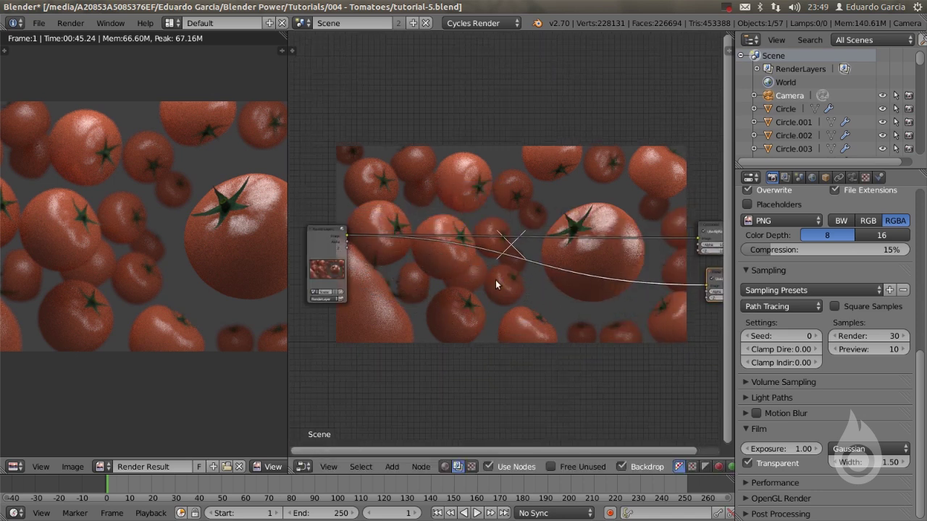
{"action": "middle_click_drag", "start_coordinate": [458, 275], "coordinate": [488, 271]}
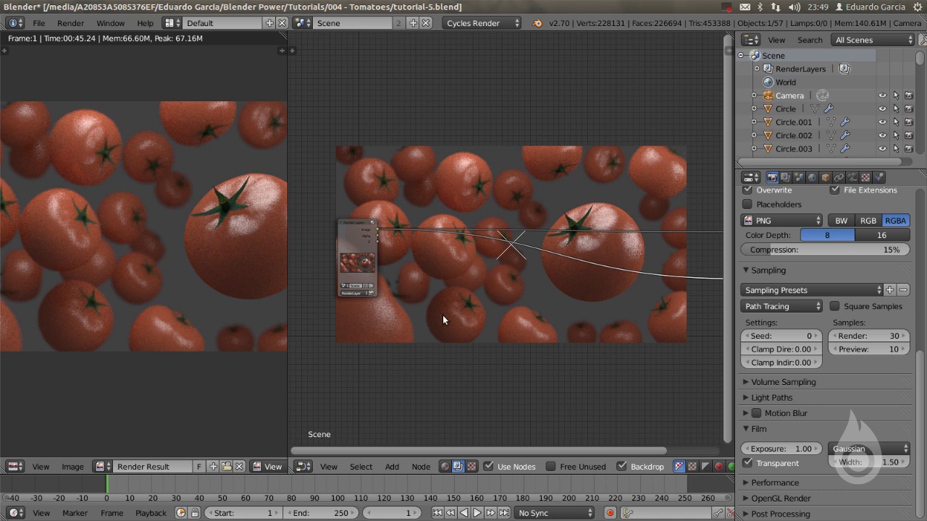
Add an Ellipse Mask node and place it below the node links, beside Render Layers
{"action": "key", "text": "shift+a"}
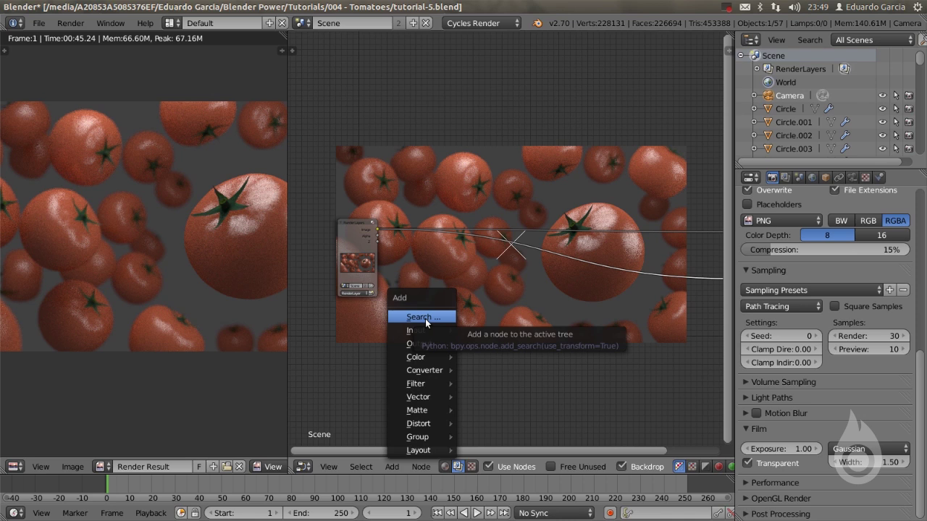
{"action": "mouse_move", "coordinate": [425, 389]}
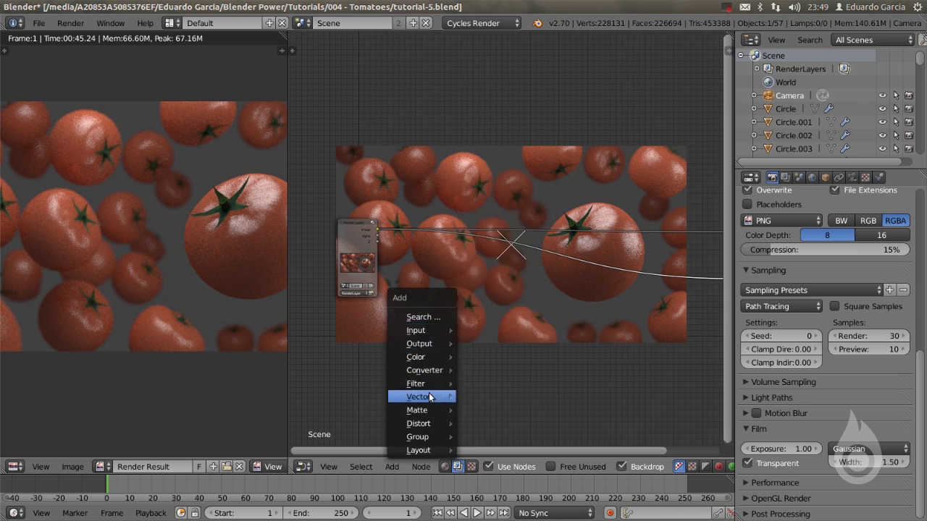
{"action": "mouse_move", "coordinate": [431, 410]}
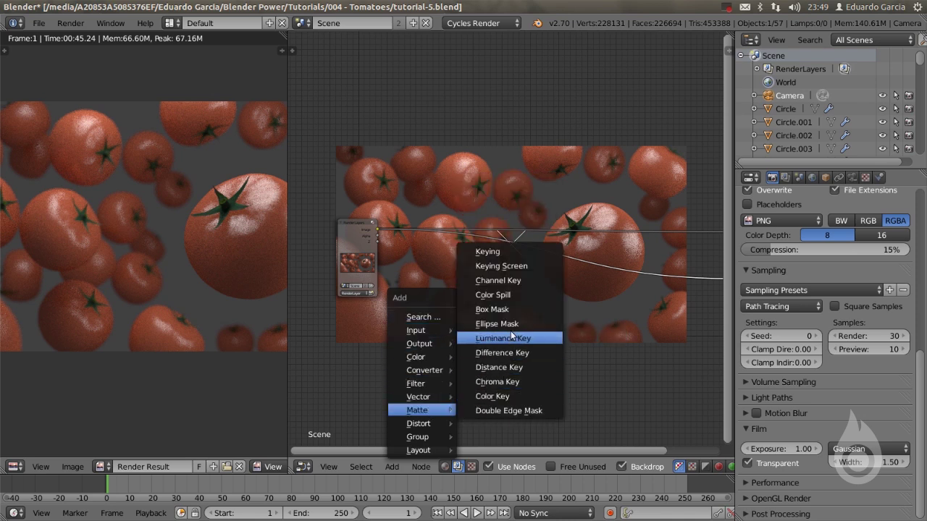
{"action": "left_click", "coordinate": [499, 322]}
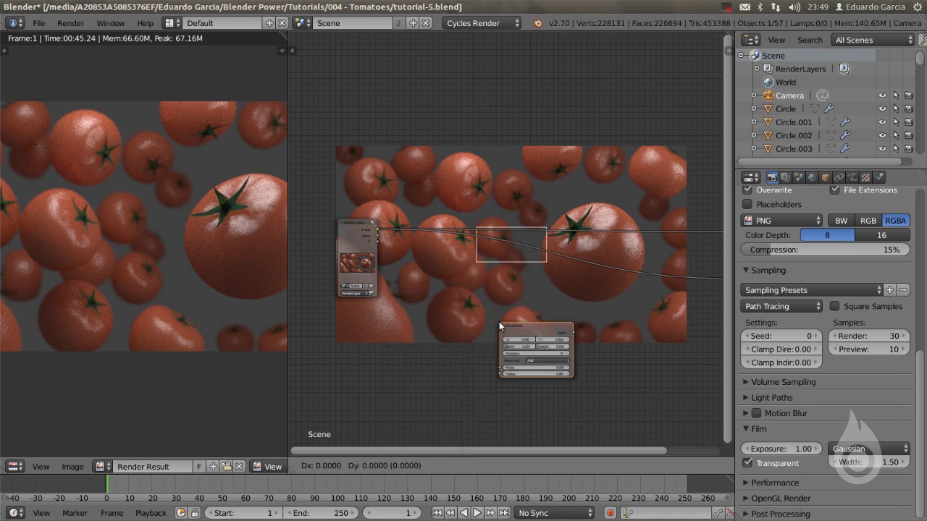
{"action": "left_click", "coordinate": [421, 312]}
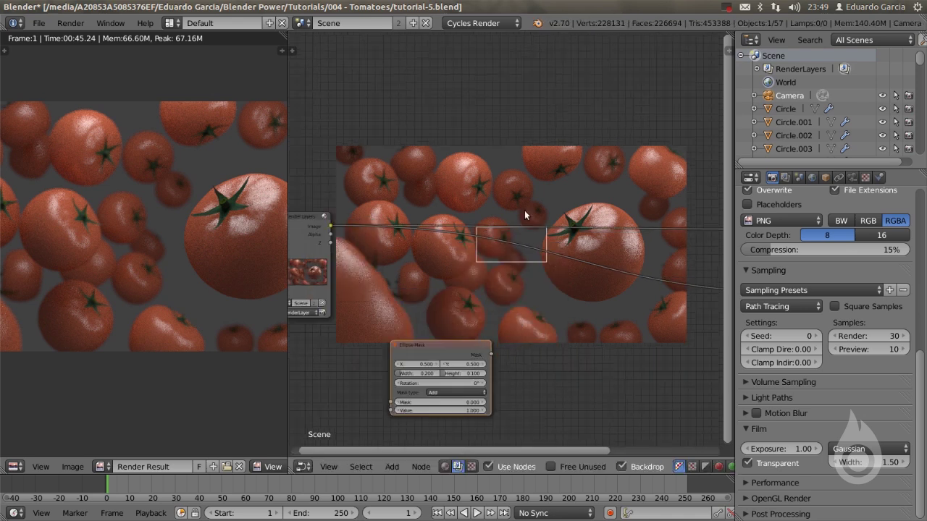
{"action": "middle_click_drag", "start_coordinate": [491, 370], "coordinate": [498, 311]}
{"action": "scroll", "coordinate": [485, 345], "scroll_direction": "up", "scroll_amount": 2}
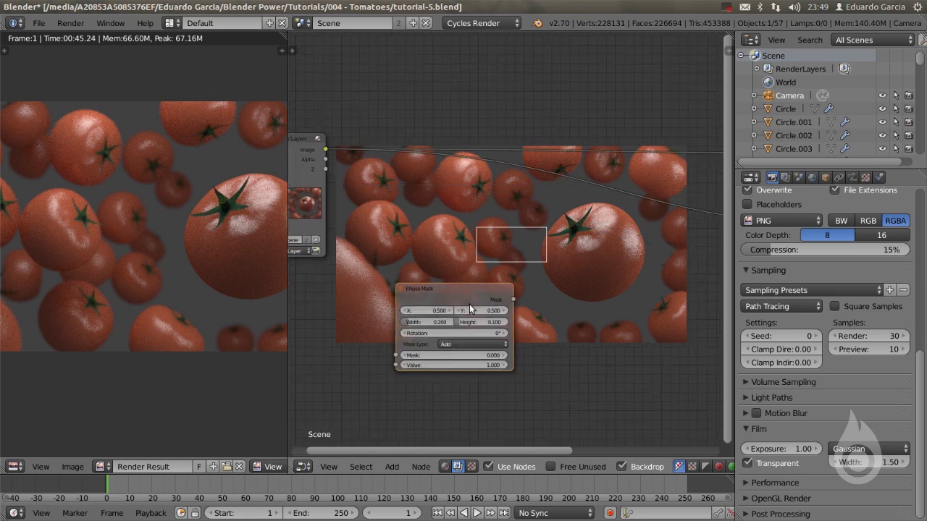
{"action": "left_click_drag", "start_coordinate": [475, 288], "coordinate": [493, 283]}
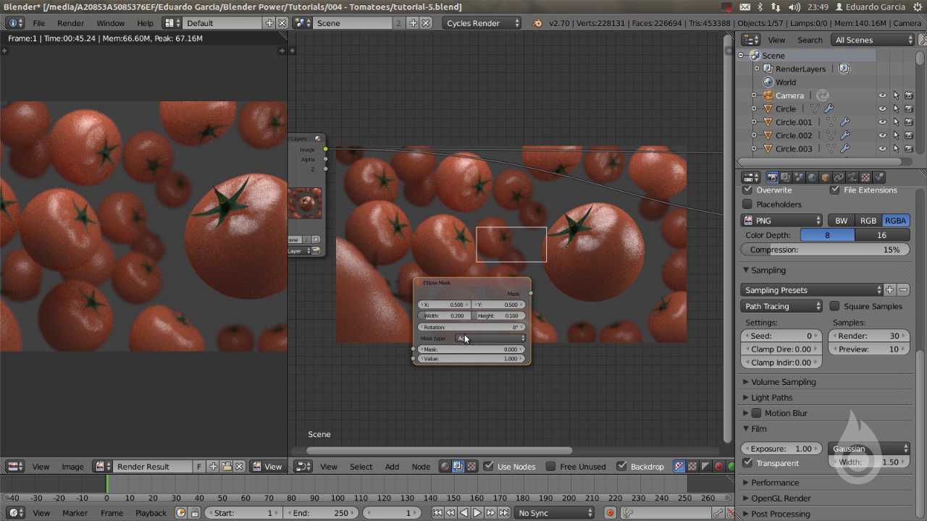
Fit the ellipse mask around the main tomato with X 0.730, Y 0.460, width 0.303 and height 0.288
{"action": "scroll", "coordinate": [427, 333], "scroll_direction": "up", "scroll_amount": 2}
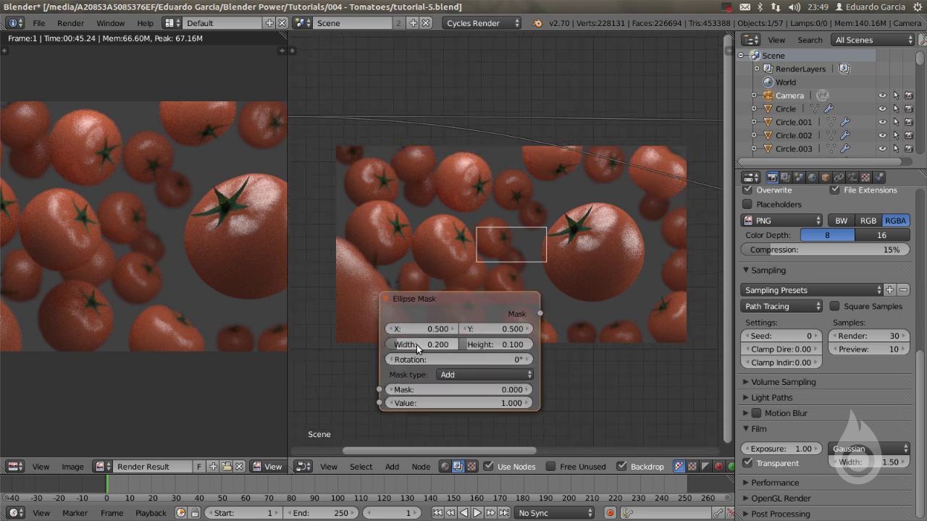
{"action": "left_click_drag", "start_coordinate": [410, 345], "coordinate": [417, 346]}
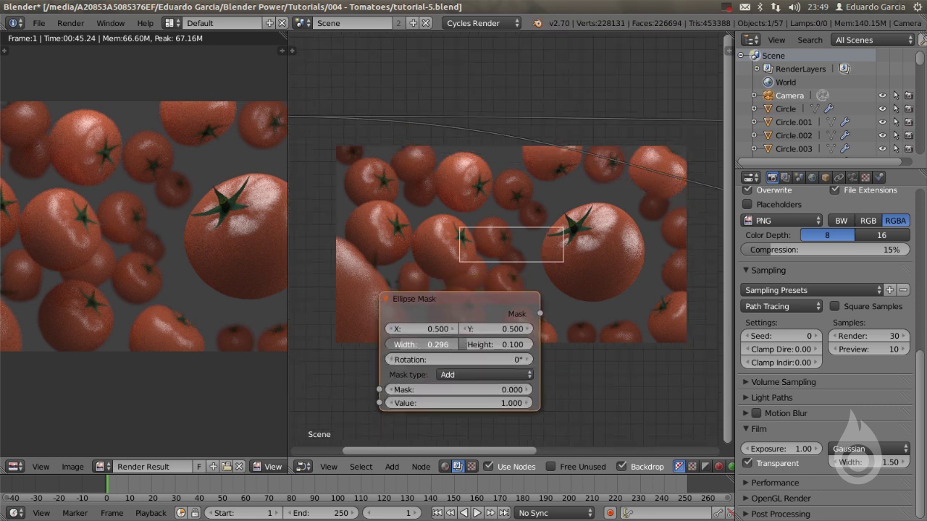
{"action": "left_click_drag", "start_coordinate": [485, 345], "coordinate": [498, 345]}
{"action": "mouse_move", "coordinate": [420, 328]}
{"action": "left_mouse_down"}
{"action": "mouse_move", "coordinate": [442, 328]}
{"action": "mouse_move", "coordinate": [413, 332]}
{"action": "left_mouse_up"}
{"action": "left_click_drag", "start_coordinate": [484, 329], "coordinate": [475, 348]}
{"action": "scroll", "coordinate": [539, 331], "scroll_direction": "down", "scroll_amount": 1}
{"action": "scroll", "coordinate": [540, 331], "scroll_direction": "down", "scroll_amount": 2}
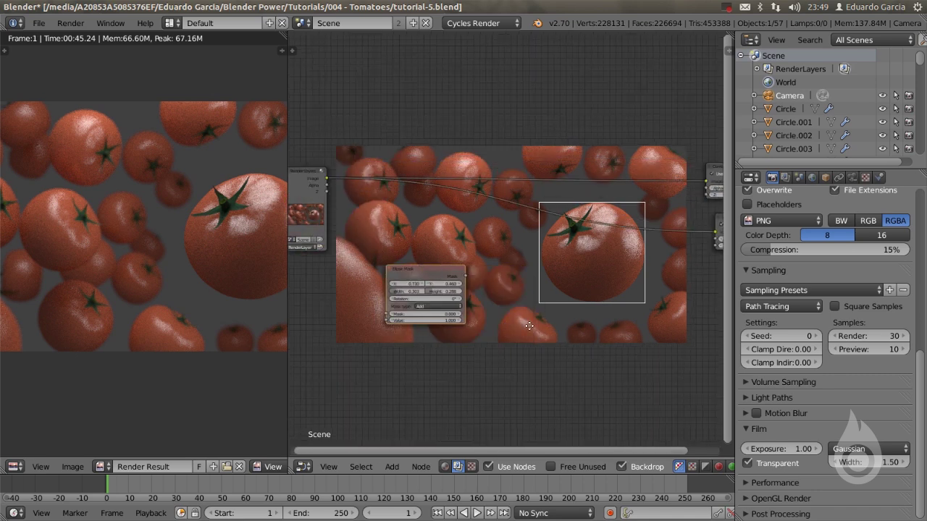
Connect the Ellipse Mask to the Viewer and insert a Blur node on the link between them
{"action": "middle_click_drag", "start_coordinate": [540, 331], "coordinate": [486, 333]}
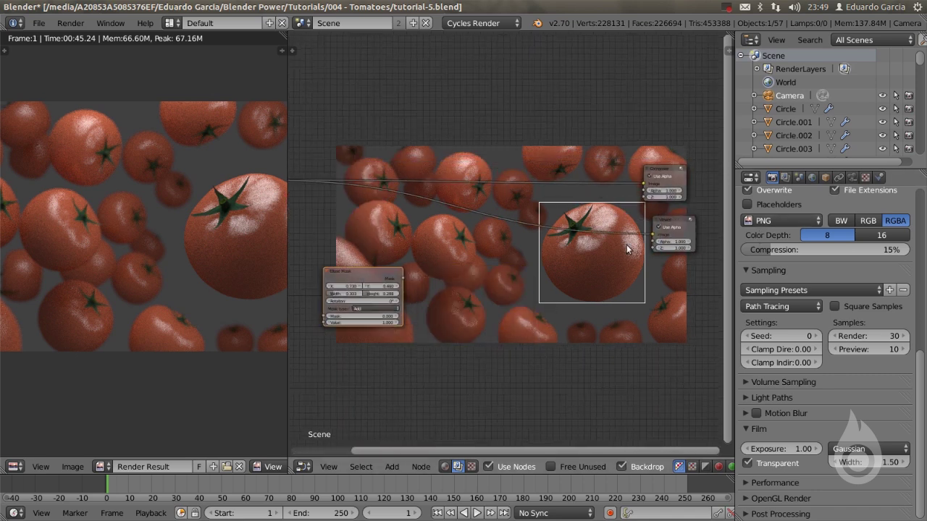
{"action": "left_click", "coordinate": [372, 273], "text": "ctrl+shift"}
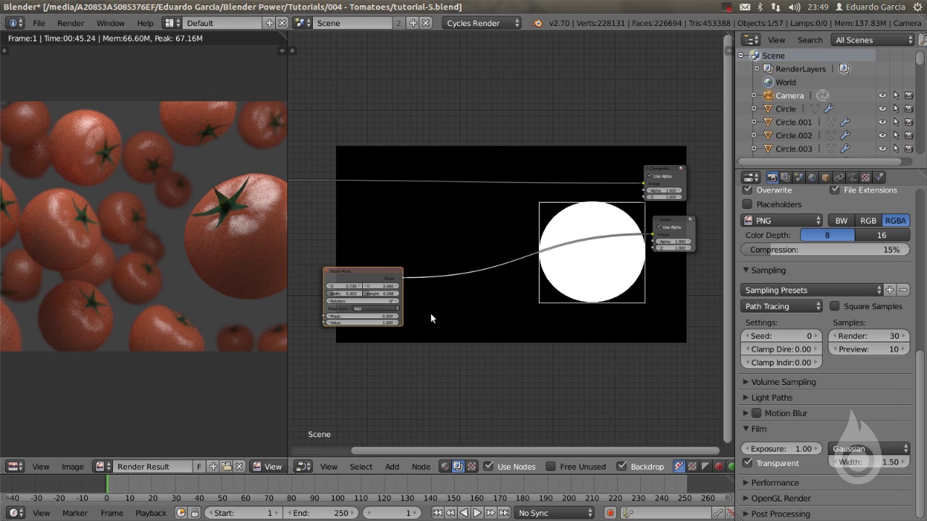
{"action": "key", "text": "shift+a"}
{"action": "mouse_move", "coordinate": [434, 320]}
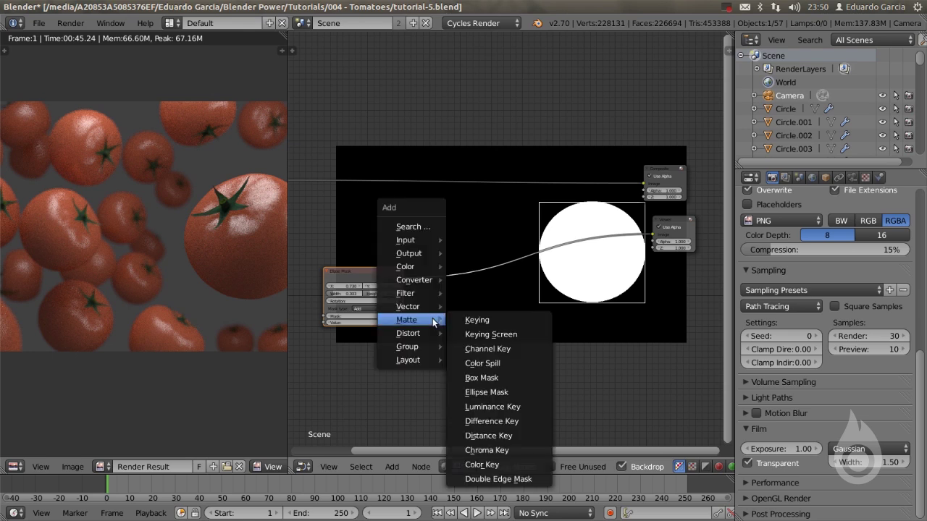
{"action": "mouse_move", "coordinate": [404, 297]}
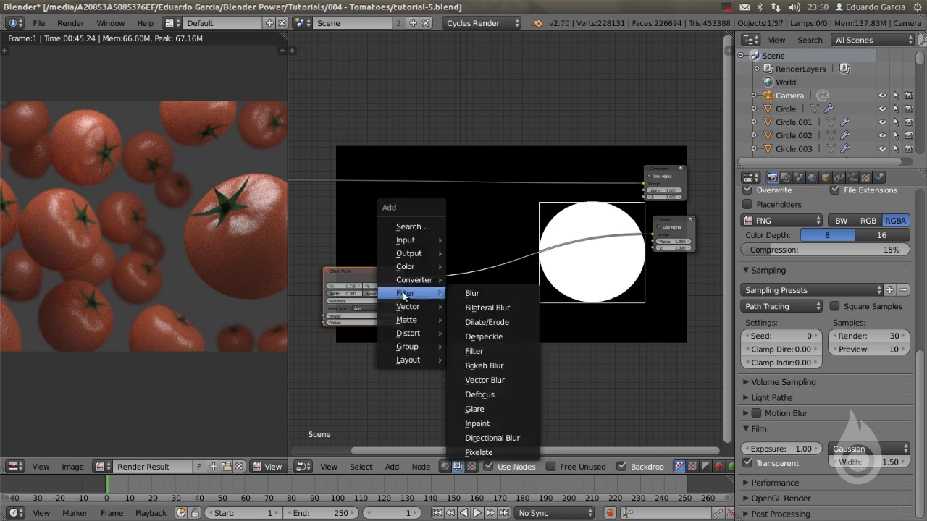
{"action": "left_click", "coordinate": [489, 293]}
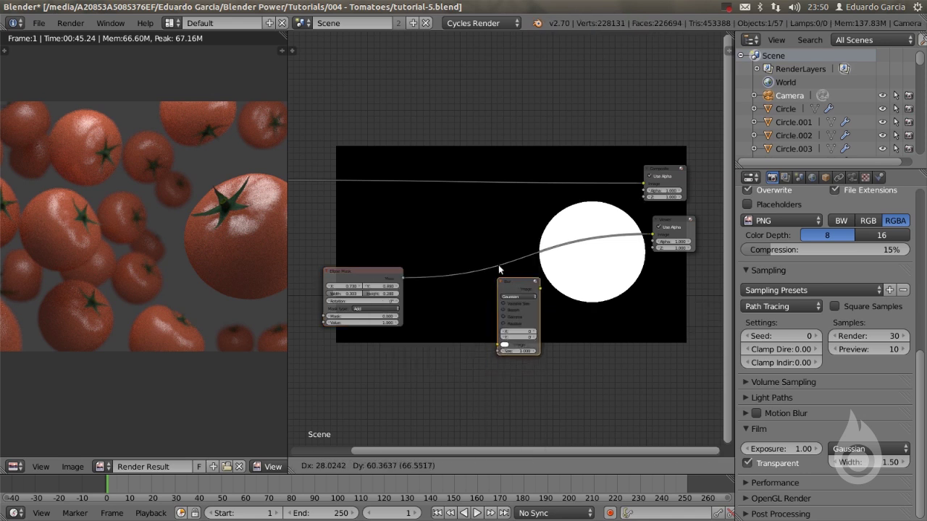
{"action": "left_click", "coordinate": [478, 237]}
Set the Blur node's filter type to Fast Gaussian and enable Relative
{"action": "scroll", "coordinate": [476, 259], "scroll_direction": "up", "scroll_amount": 2}
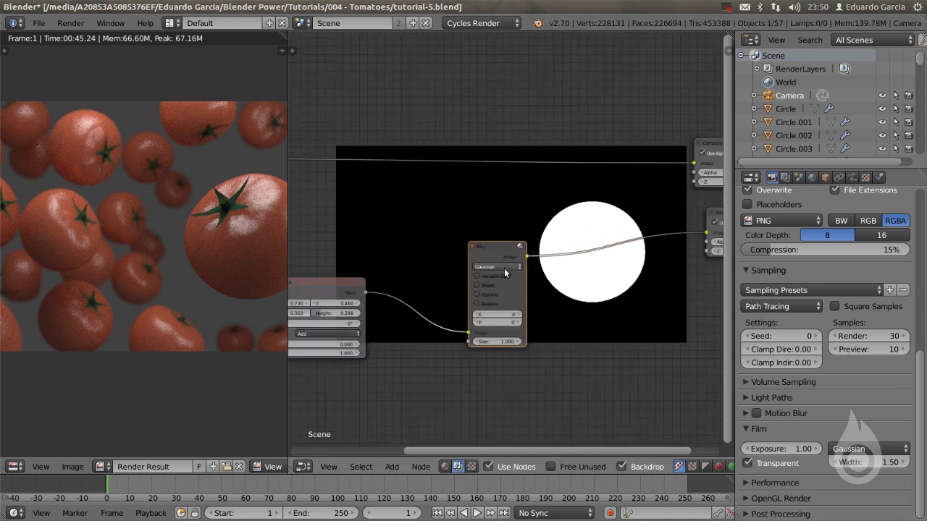
{"action": "scroll", "coordinate": [500, 275], "scroll_direction": "up", "scroll_amount": 4}
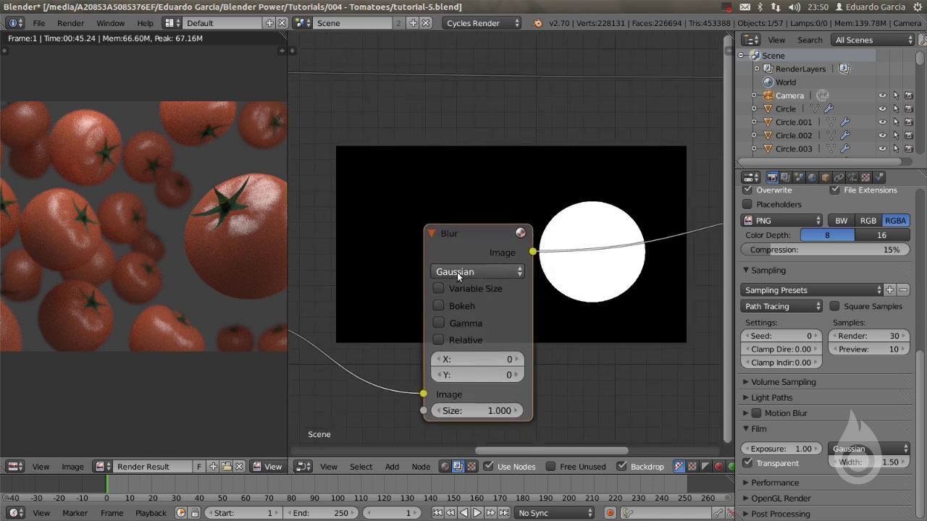
{"action": "left_click", "coordinate": [457, 272]}
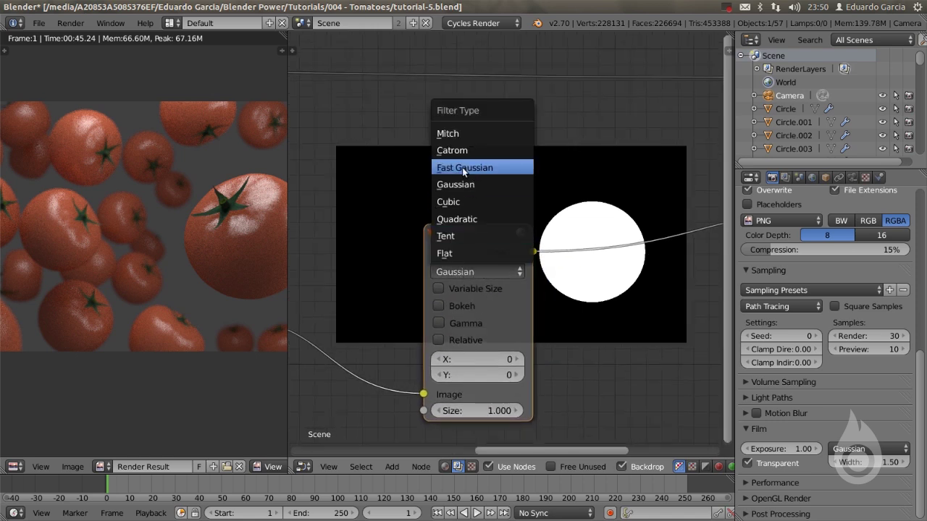
{"action": "left_click", "coordinate": [462, 167]}
{"action": "left_click", "coordinate": [438, 289]}
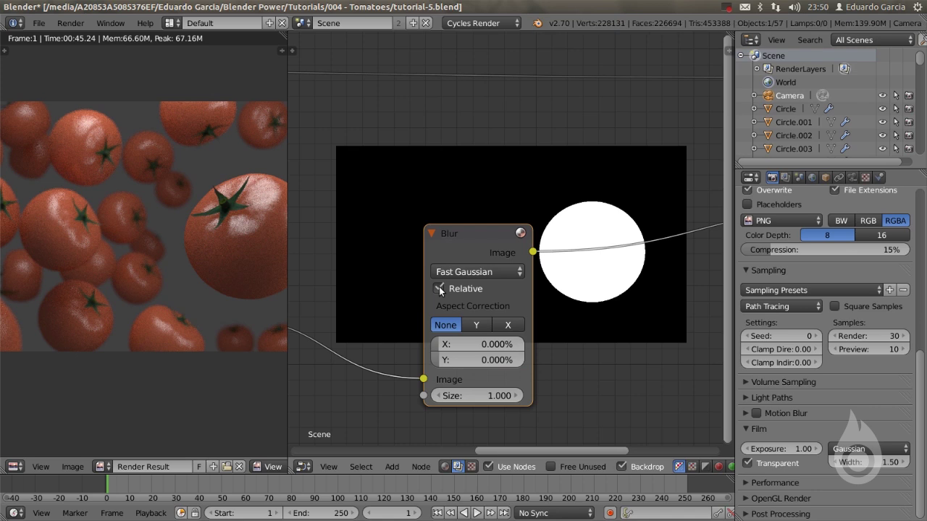
Set the Blur node's X and Y amounts to 8% each to soften the mask
{"action": "left_click", "coordinate": [486, 350]}
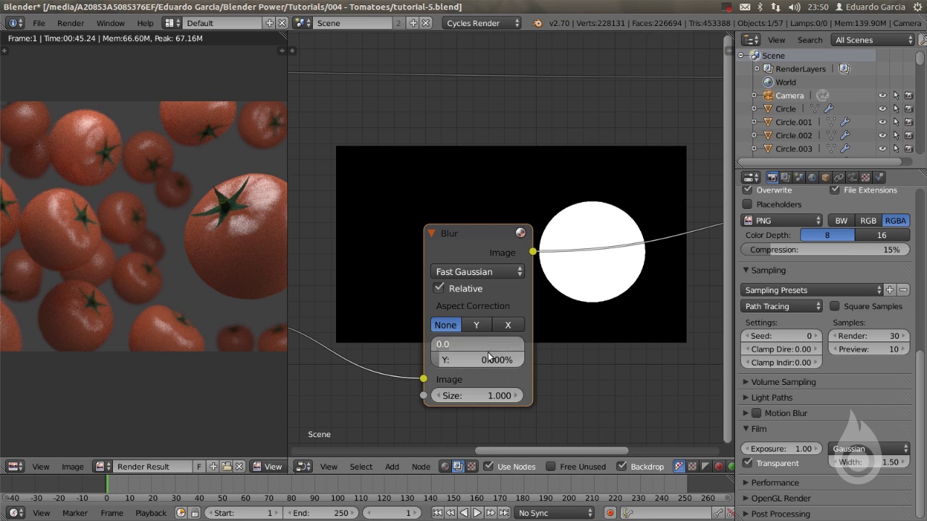
{"action": "type", "text": "8"}
{"action": "key", "text": "Tab"}
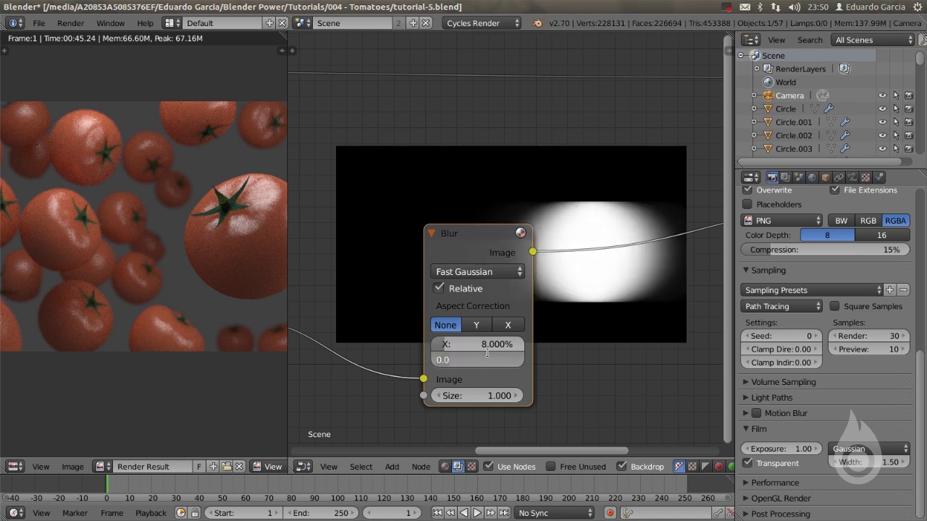
{"action": "type", "text": "8"}
{"action": "key", "text": "Tab"}
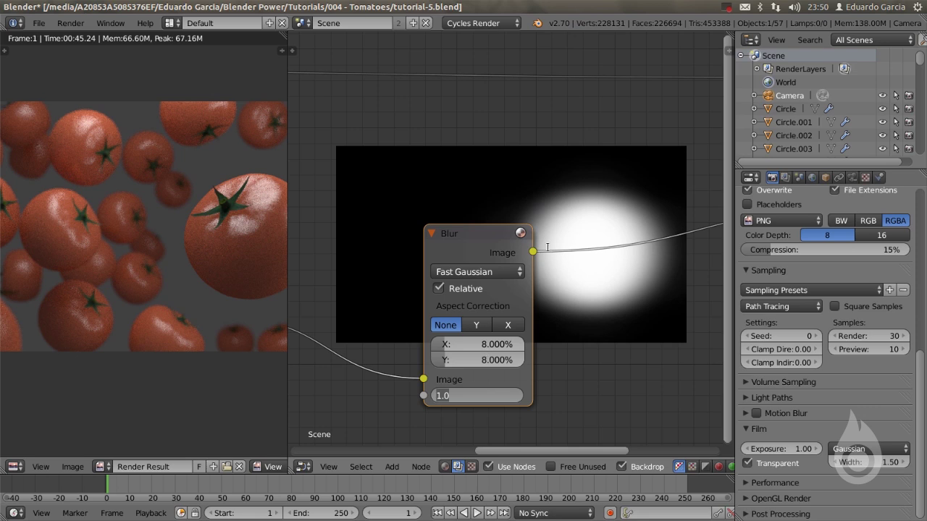
{"action": "left_click", "coordinate": [483, 238]}
{"action": "scroll", "coordinate": [609, 323], "scroll_direction": "down", "scroll_amount": 3}
{"action": "middle_click_drag", "start_coordinate": [622, 321], "coordinate": [537, 306]}
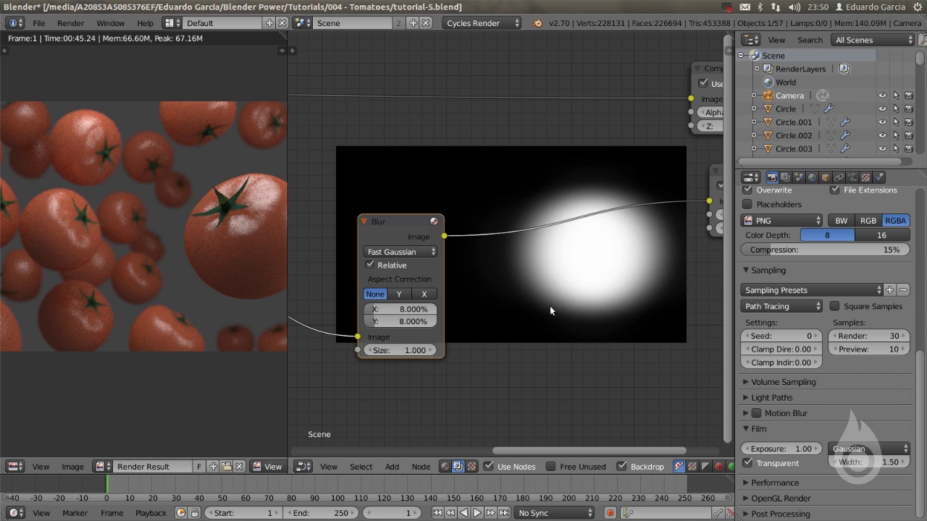
Add a ColorRamp node on the link between the Blur node and the Viewer
{"action": "key", "text": "shift+a"}
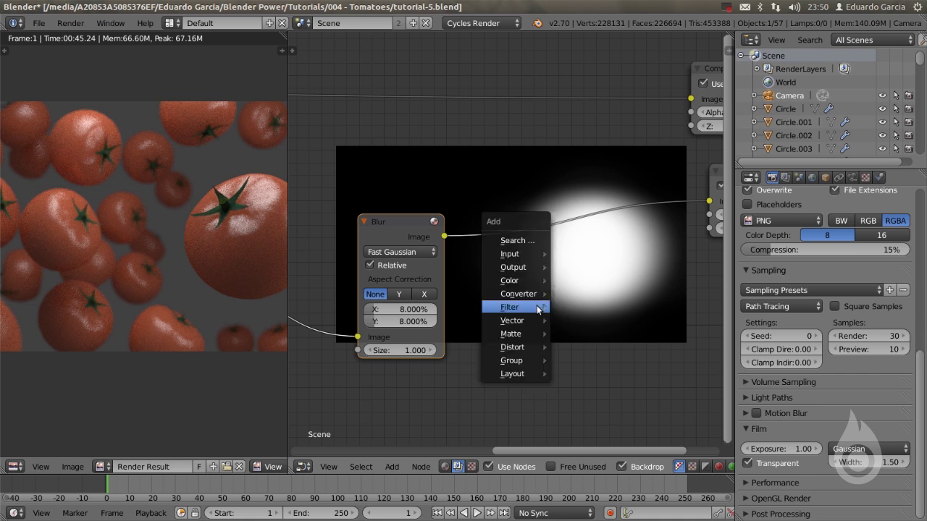
{"action": "mouse_move", "coordinate": [537, 307]}
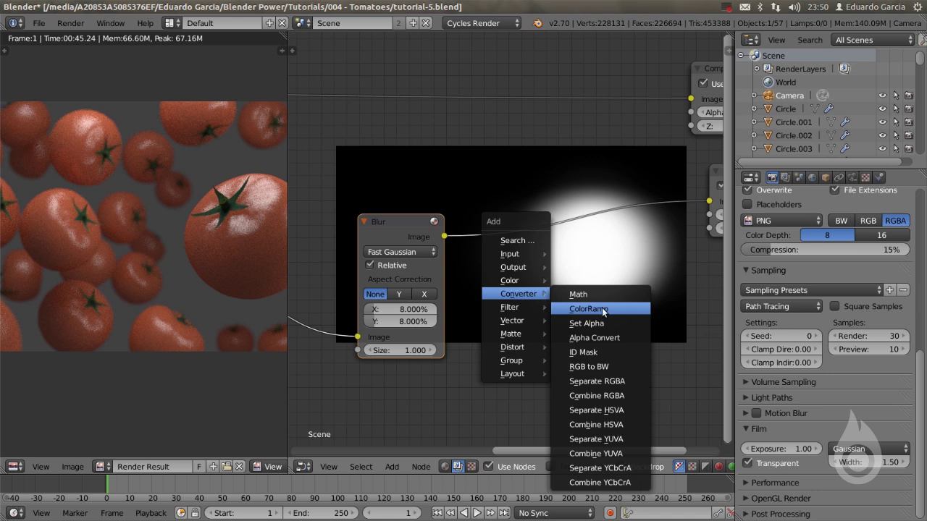
{"action": "left_click", "coordinate": [599, 309]}
{"action": "left_click", "coordinate": [500, 315]}
{"action": "middle_click_drag", "start_coordinate": [500, 316], "coordinate": [348, 309]}
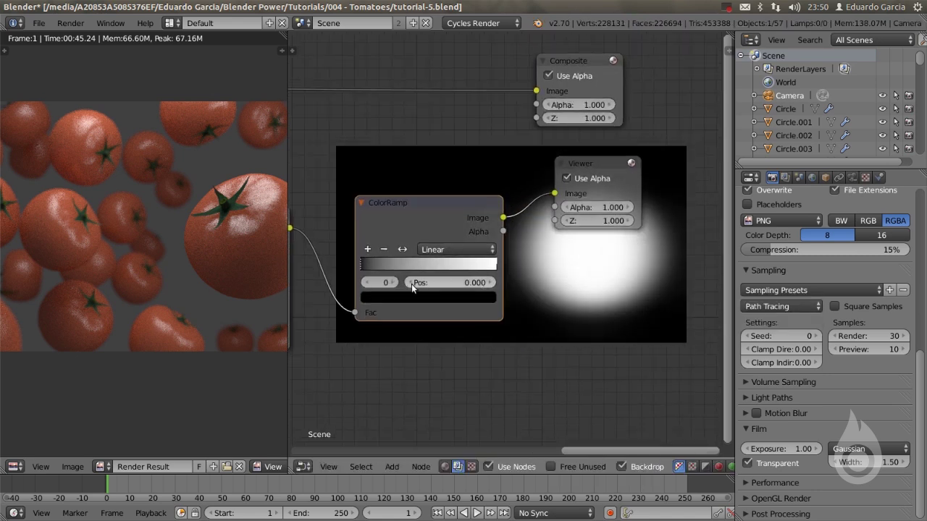
{"action": "scroll", "coordinate": [478, 339], "scroll_direction": "up", "scroll_amount": 1}
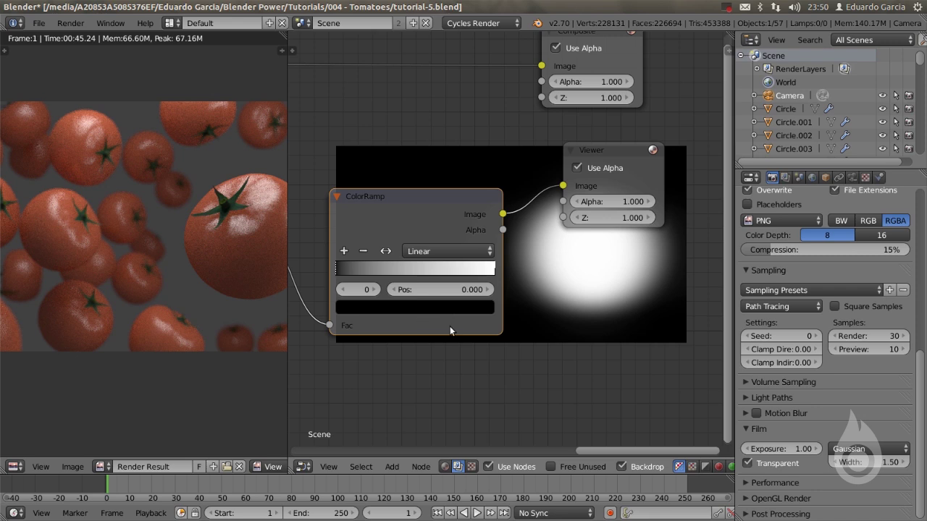
Set the ColorRamp's black stop to dark brownish red and its white stop to orange (R 1.000, G 0.191, B 0.090)
{"action": "left_click", "coordinate": [412, 307]}
{"action": "left_click_drag", "start_coordinate": [460, 187], "coordinate": [461, 156]}
{"action": "left_click_drag", "start_coordinate": [397, 151], "coordinate": [392, 200]}
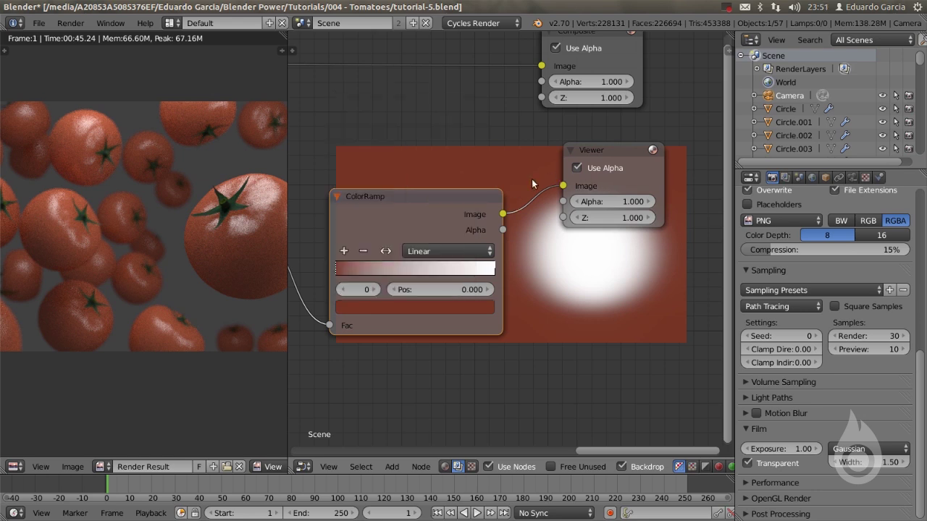
{"action": "left_click", "coordinate": [494, 269]}
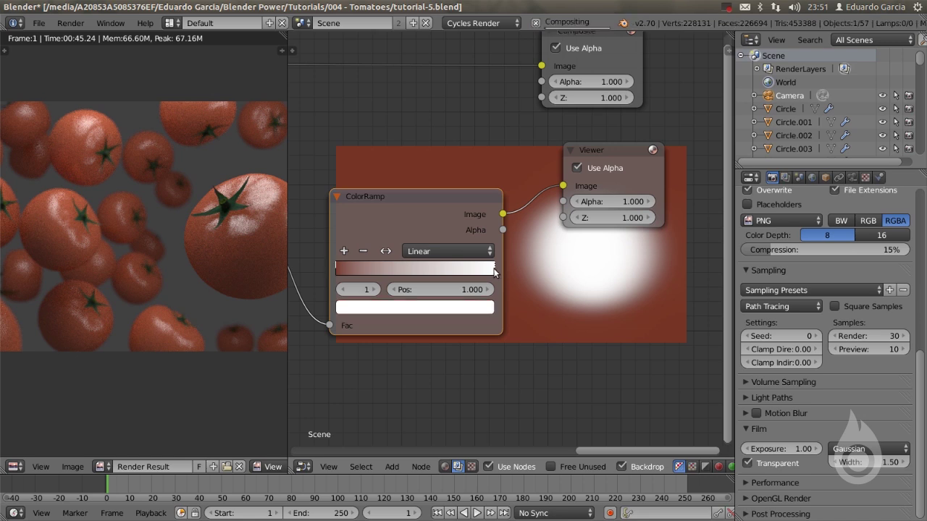
{"action": "left_click", "coordinate": [405, 306]}
{"action": "left_click_drag", "start_coordinate": [403, 149], "coordinate": [391, 200]}
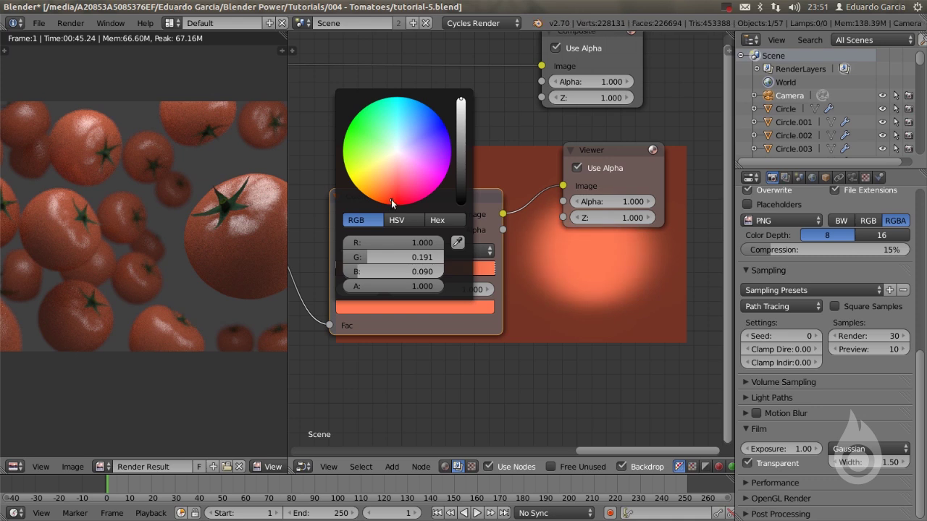
Move the Composite node farther right and line up the Ellipse Mask, Blur and ColorRamp nodes below the Render Layers node
{"action": "scroll", "coordinate": [587, 243], "scroll_direction": "down", "scroll_amount": 3}
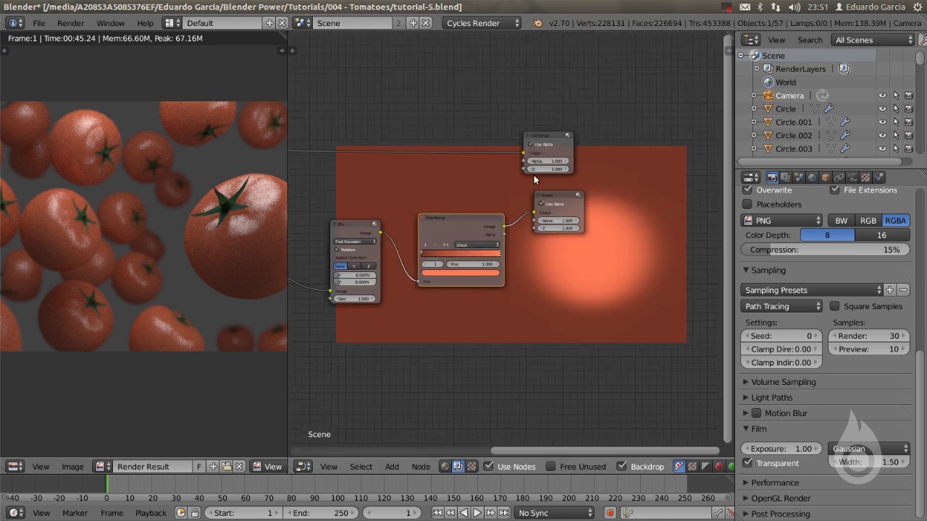
{"action": "middle_click_drag", "start_coordinate": [621, 185], "coordinate": [505, 179]}
{"action": "left_click_drag", "start_coordinate": [475, 148], "coordinate": [710, 146]}
{"action": "key", "text": "Home"}
{"action": "scroll", "coordinate": [527, 218], "scroll_direction": "down", "scroll_amount": 1}
{"action": "middle_click_drag", "start_coordinate": [515, 215], "coordinate": [467, 205]}
{"action": "middle_click_drag", "start_coordinate": [394, 244], "coordinate": [551, 250]}
{"action": "middle_click_drag", "start_coordinate": [368, 260], "coordinate": [531, 266]}
{"action": "left_click_drag", "start_coordinate": [478, 257], "coordinate": [372, 262]}
{"action": "left_click_drag", "start_coordinate": [621, 235], "coordinate": [477, 259]}
{"action": "left_click_drag", "start_coordinate": [706, 228], "coordinate": [548, 261]}
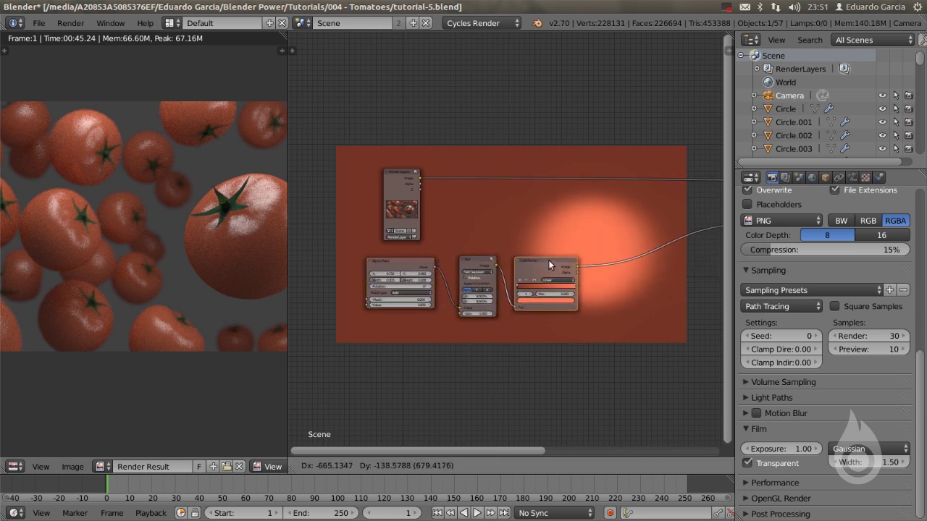
Place the Viewer node directly below the Composite node
{"action": "middle_click_drag", "start_coordinate": [556, 263], "coordinate": [402, 269]}
{"action": "left_click", "coordinate": [619, 218]}
{"action": "left_click_drag", "start_coordinate": [618, 221], "coordinate": [543, 253]}
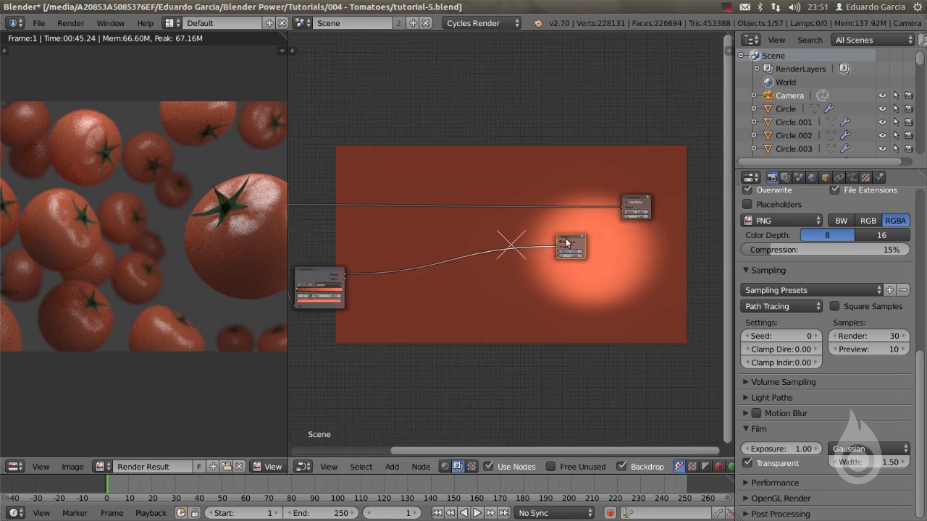
{"action": "left_click_drag", "start_coordinate": [569, 241], "coordinate": [637, 243]}
{"action": "middle_click_drag", "start_coordinate": [453, 266], "coordinate": [604, 246]}
Insert an Alpha Over node on the link between Render Layers and Composite
{"action": "key", "text": "shift+a"}
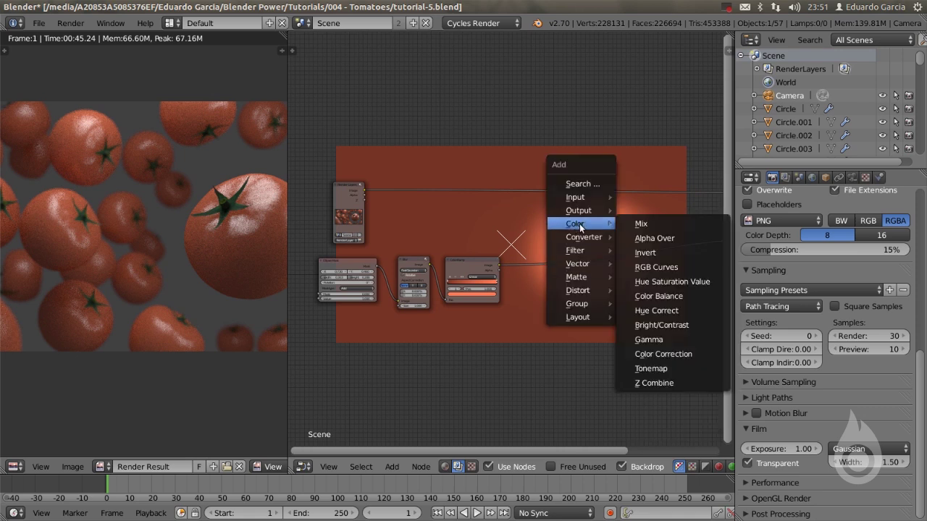
{"action": "left_click", "coordinate": [656, 239]}
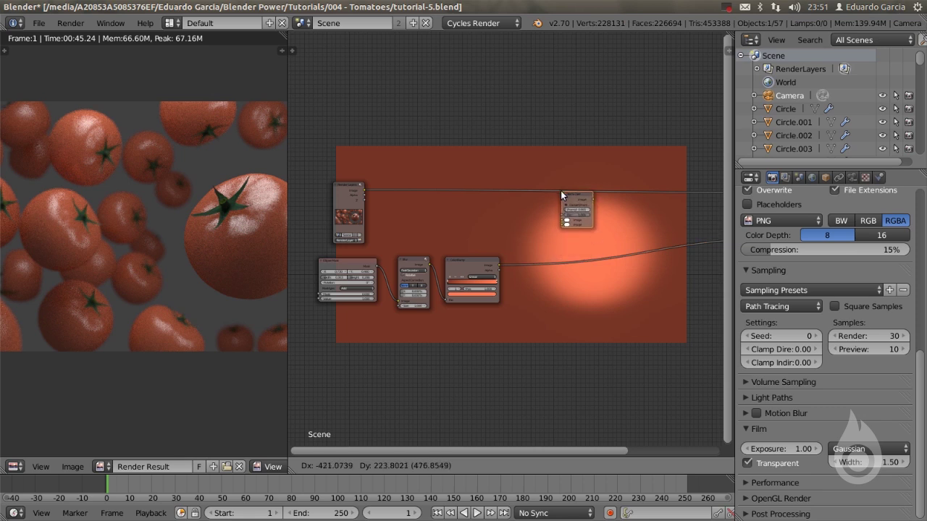
{"action": "left_click", "coordinate": [562, 191]}
{"action": "scroll", "coordinate": [562, 259], "scroll_direction": "up", "scroll_amount": 2}
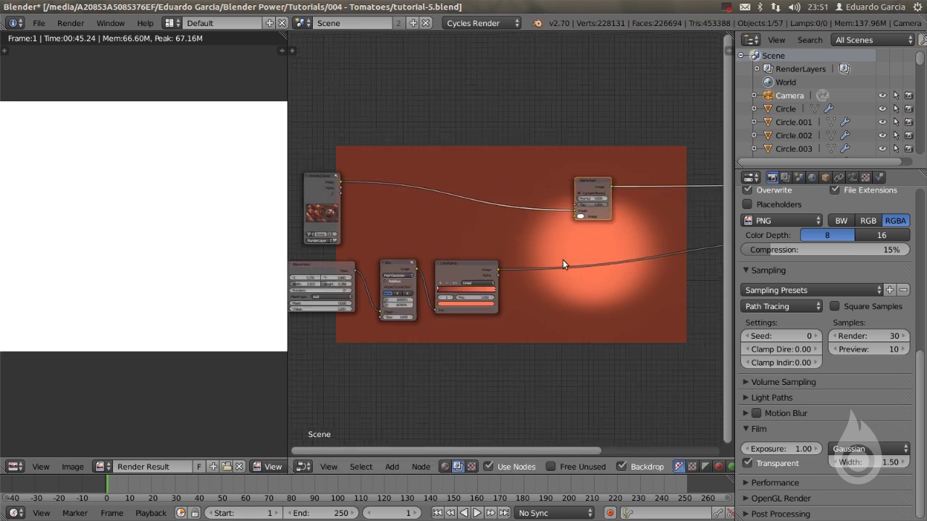
Connect the ColorRamp's Image output to the Alpha Over's second Image input and render the frame again
{"action": "middle_click_drag", "start_coordinate": [542, 281], "coordinate": [514, 279]}
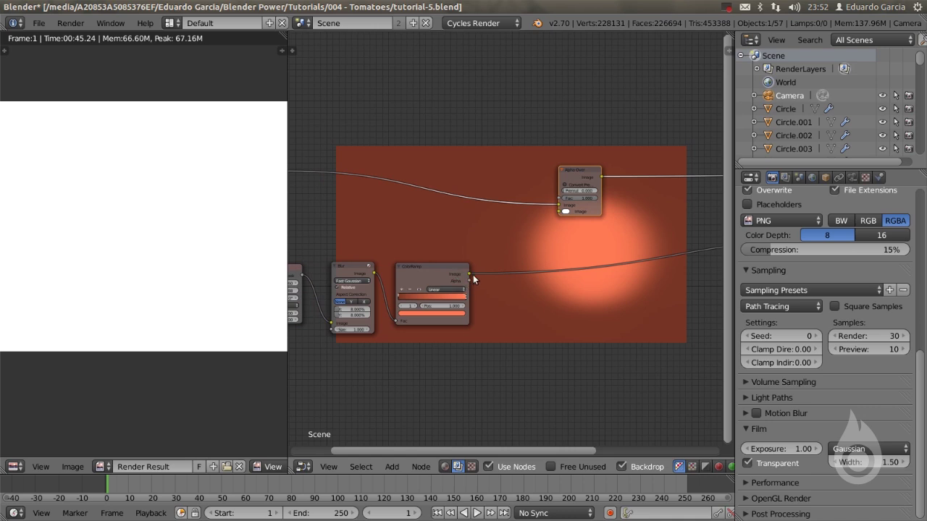
{"action": "scroll", "coordinate": [474, 276], "scroll_direction": "up", "scroll_amount": 2}
{"action": "left_click_drag", "start_coordinate": [456, 286], "coordinate": [578, 201]}
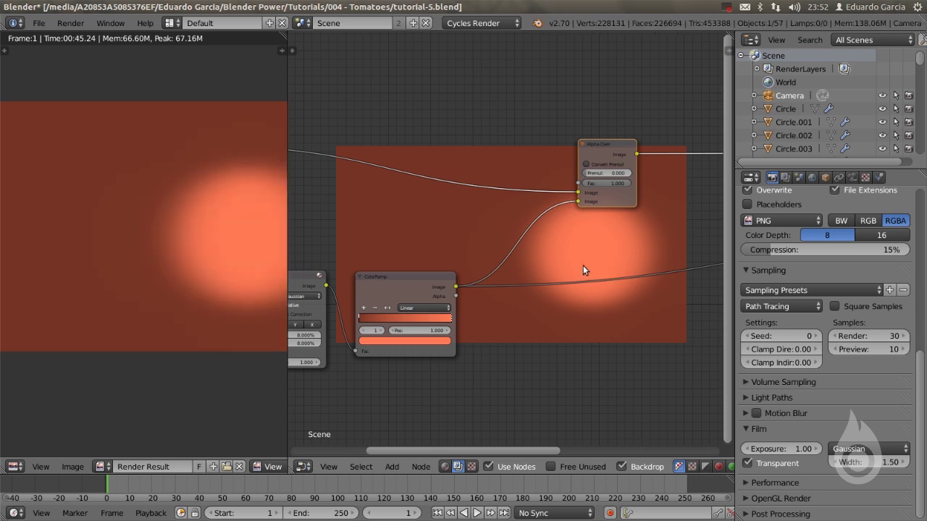
{"action": "scroll", "coordinate": [592, 221], "scroll_direction": "down", "scroll_amount": 3}
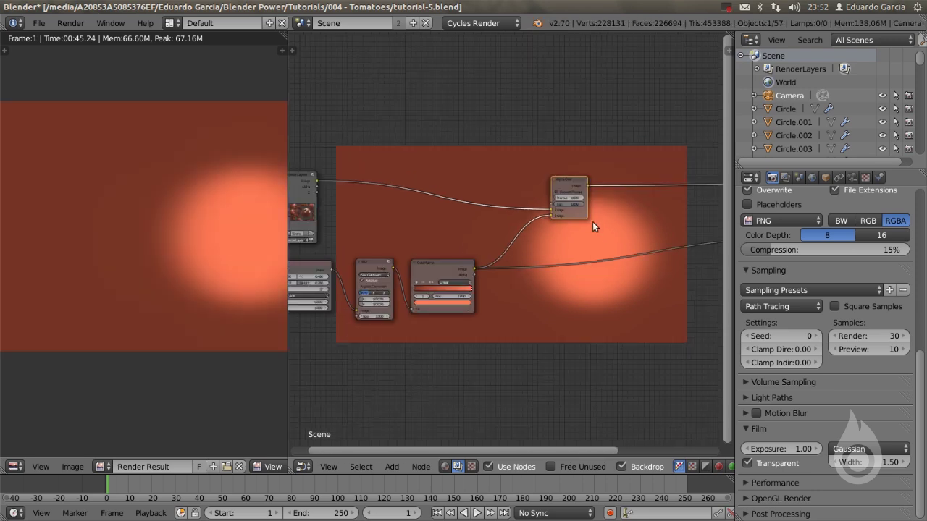
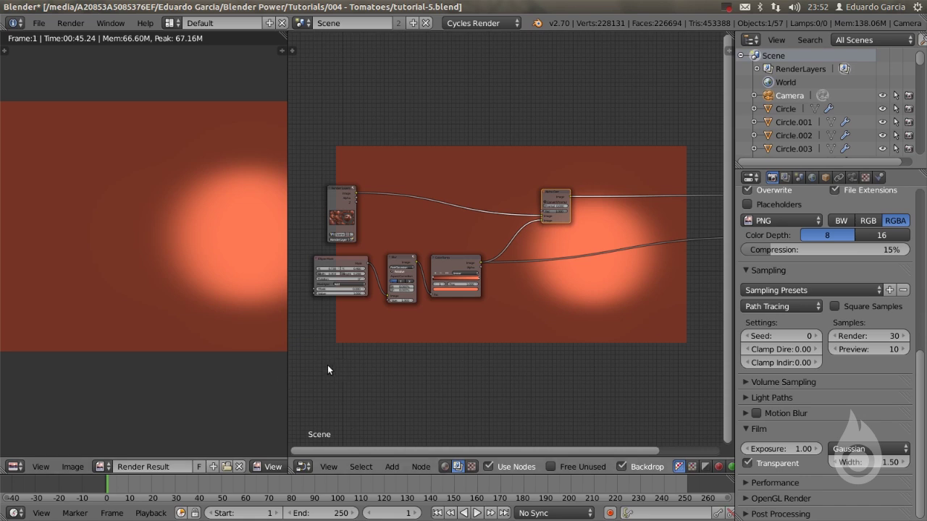
{"action": "key", "text": "F12"}
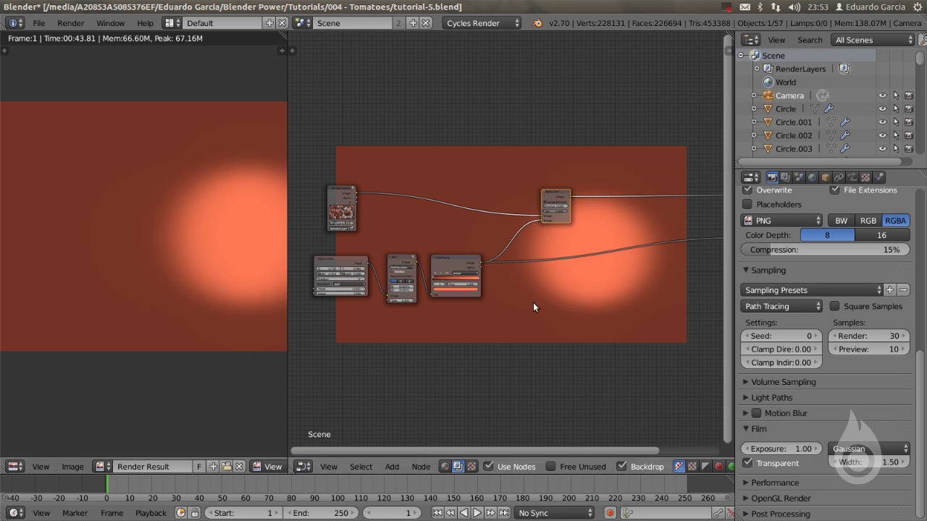
Swap the Alpha Over inputs, feeding the ColorRamp into the first Image input and Render Layers into the second
{"action": "middle_click_drag", "start_coordinate": [533, 302], "coordinate": [404, 290]}
{"action": "middle_click_drag", "start_coordinate": [467, 298], "coordinate": [527, 323]}
{"action": "scroll", "coordinate": [442, 252], "scroll_direction": "up", "scroll_amount": 6}
{"action": "middle_click_drag", "start_coordinate": [452, 265], "coordinate": [555, 302]}
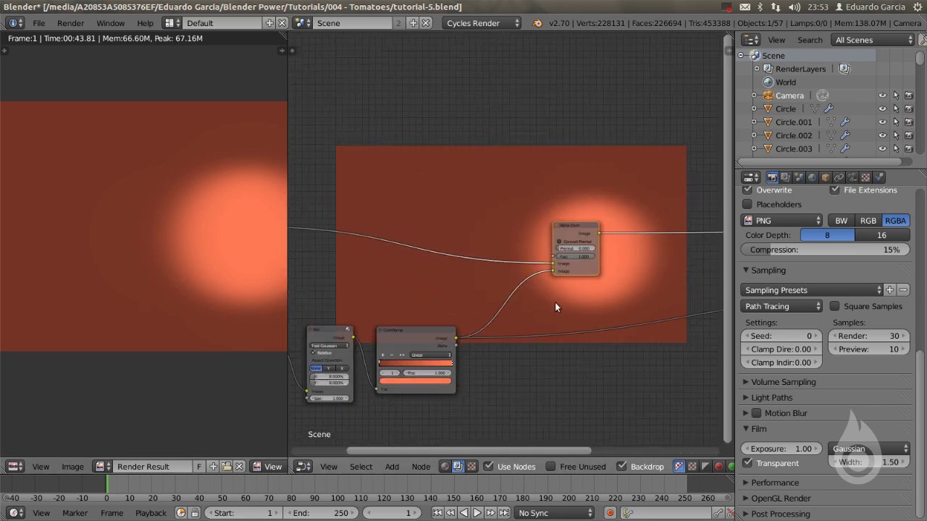
{"action": "scroll", "coordinate": [552, 300], "scroll_direction": "up", "scroll_amount": 2}
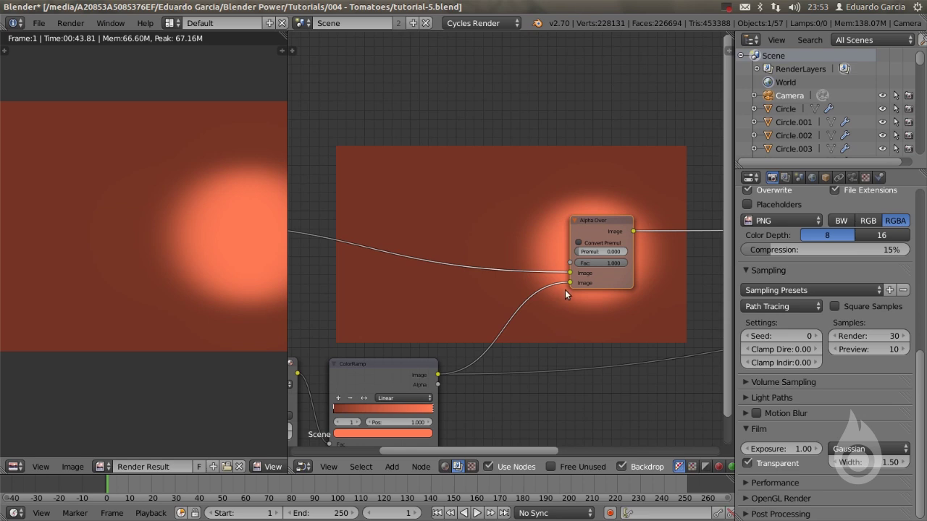
{"action": "left_click_drag", "start_coordinate": [569, 281], "coordinate": [570, 272]}
{"action": "scroll", "coordinate": [528, 297], "scroll_direction": "down", "scroll_amount": 2}
{"action": "middle_click_drag", "start_coordinate": [556, 300], "coordinate": [624, 295]}
{"action": "scroll", "coordinate": [353, 235], "scroll_direction": "up", "scroll_amount": 2}
{"action": "mouse_move", "coordinate": [345, 234]}
{"action": "middle_mouse_down"}
{"action": "mouse_move", "coordinate": [414, 247]}
{"action": "mouse_move", "coordinate": [346, 250]}
{"action": "middle_mouse_up"}
{"action": "scroll", "coordinate": [480, 281], "scroll_direction": "down", "scroll_amount": 1}
{"action": "left_click_drag", "start_coordinate": [314, 217], "coordinate": [612, 260]}
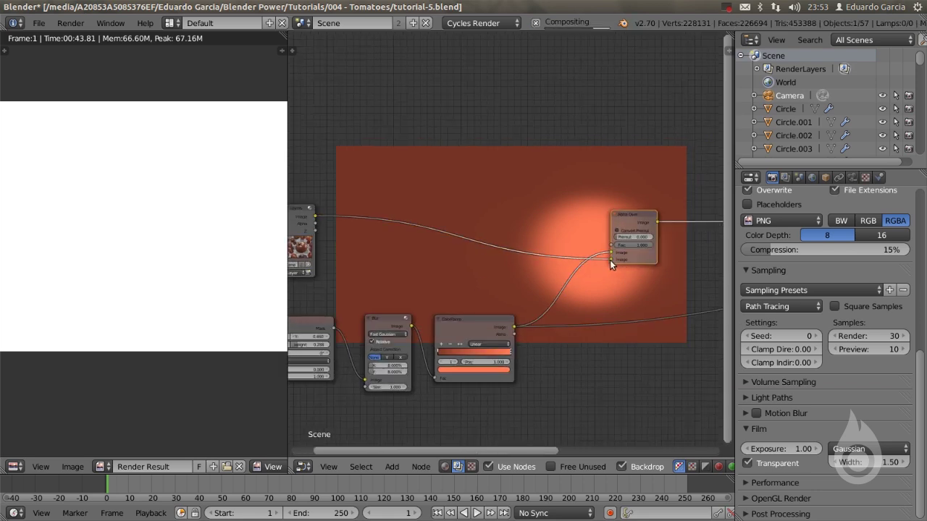
Examine the composited render against the ellipse mask and color ramp nodes, especially the background around the main tomato
{"action": "scroll", "coordinate": [145, 237], "scroll_direction": "down", "scroll_amount": 3}
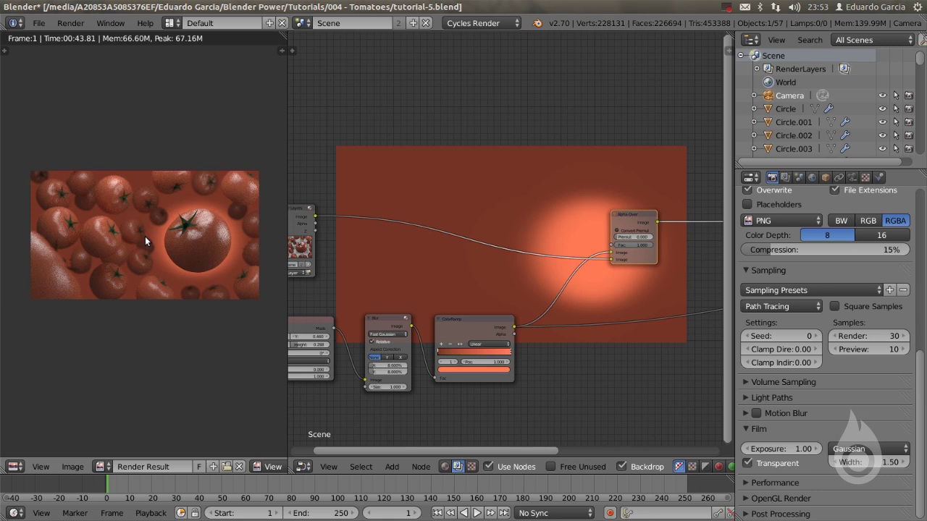
{"action": "scroll", "coordinate": [169, 224], "scroll_direction": "up", "scroll_amount": 1}
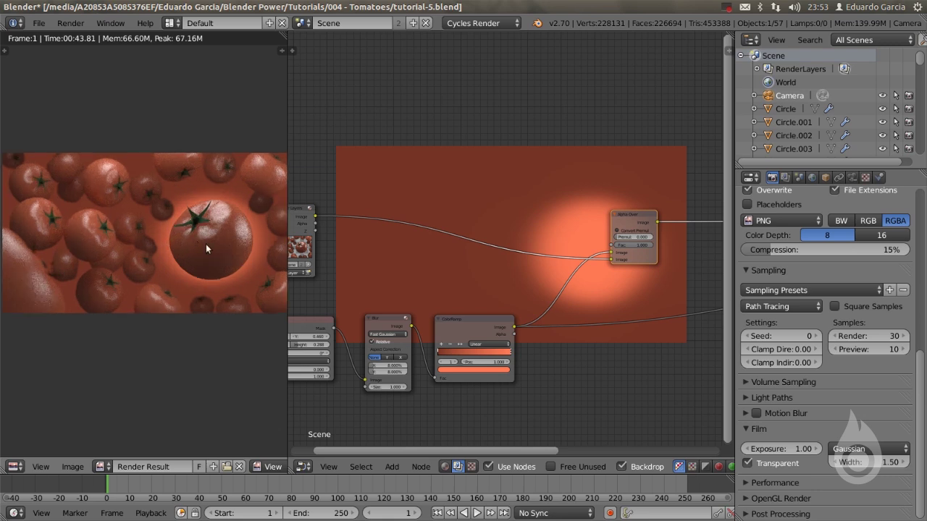
{"action": "middle_click_drag", "start_coordinate": [405, 312], "coordinate": [417, 308]}
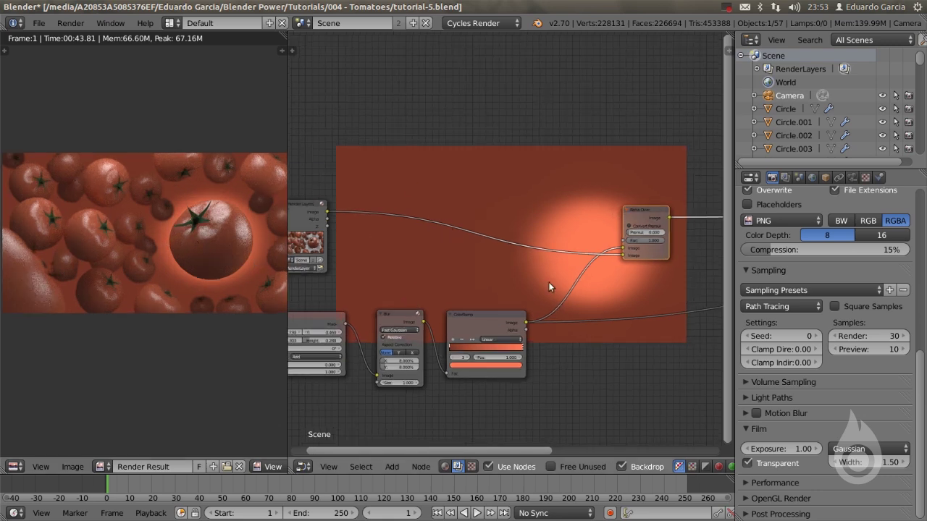
{"action": "middle_click_drag", "start_coordinate": [414, 322], "coordinate": [447, 326]}
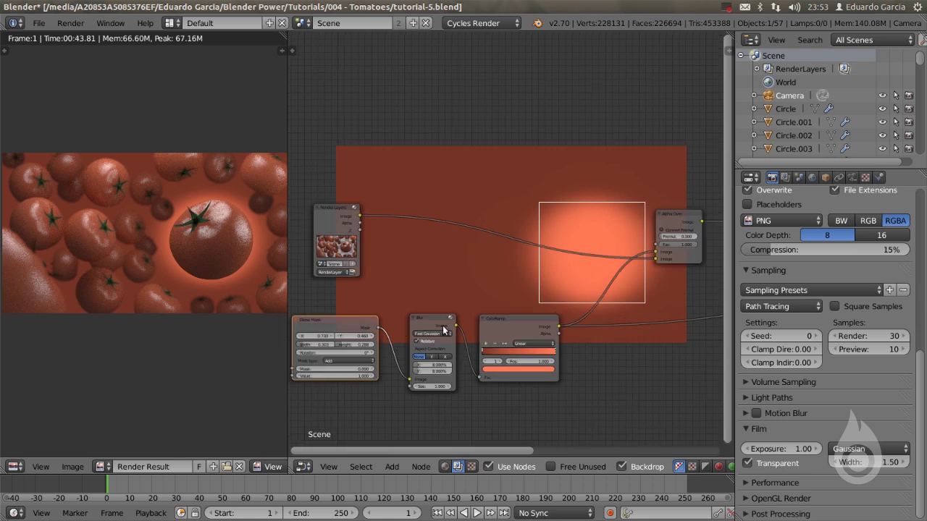
{"action": "left_click", "coordinate": [544, 326]}
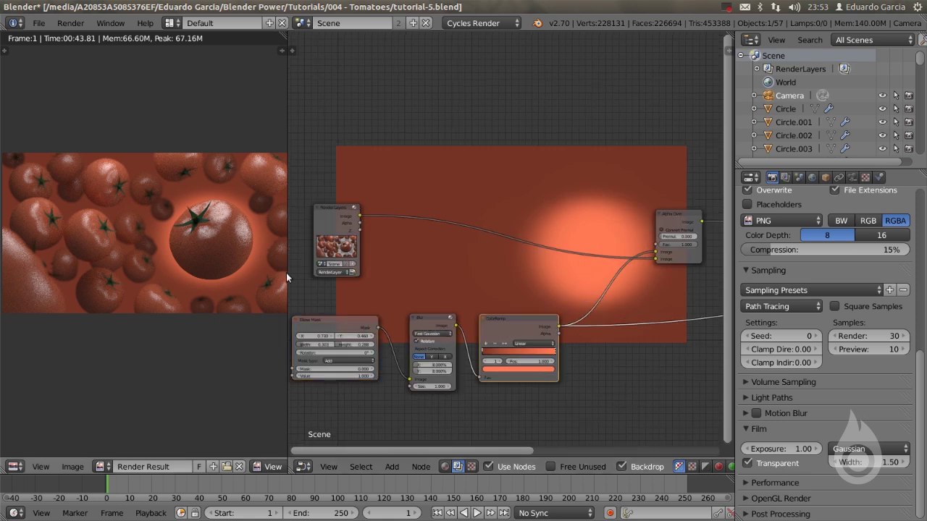
{"action": "mouse_move", "coordinate": [186, 228]}
{"action": "middle_mouse_down"}
{"action": "mouse_move", "coordinate": [162, 244]}
{"action": "mouse_move", "coordinate": [178, 234]}
{"action": "middle_mouse_up"}
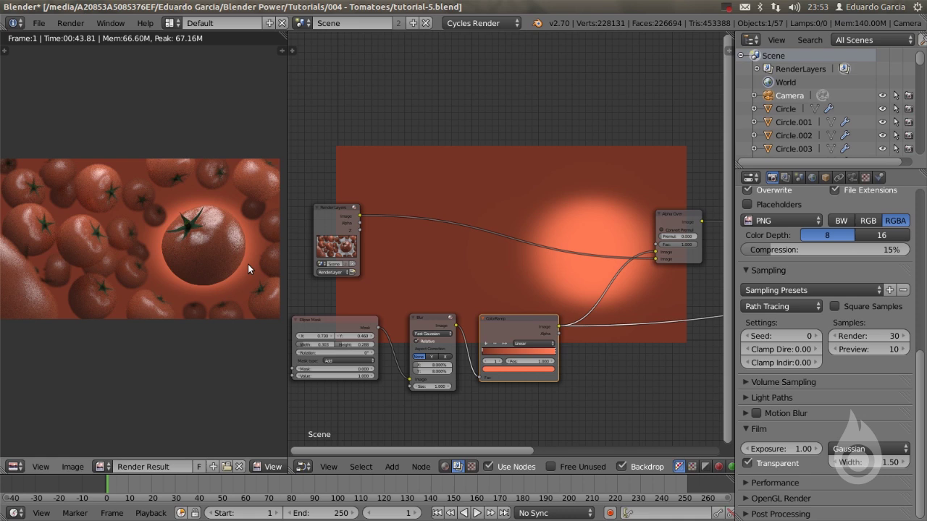
Move the Composite node farther right to make room for more nodes after Alpha Over
{"action": "scroll", "coordinate": [392, 312], "scroll_direction": "down", "scroll_amount": 3}
{"action": "middle_click_drag", "start_coordinate": [532, 333], "coordinate": [417, 333]}
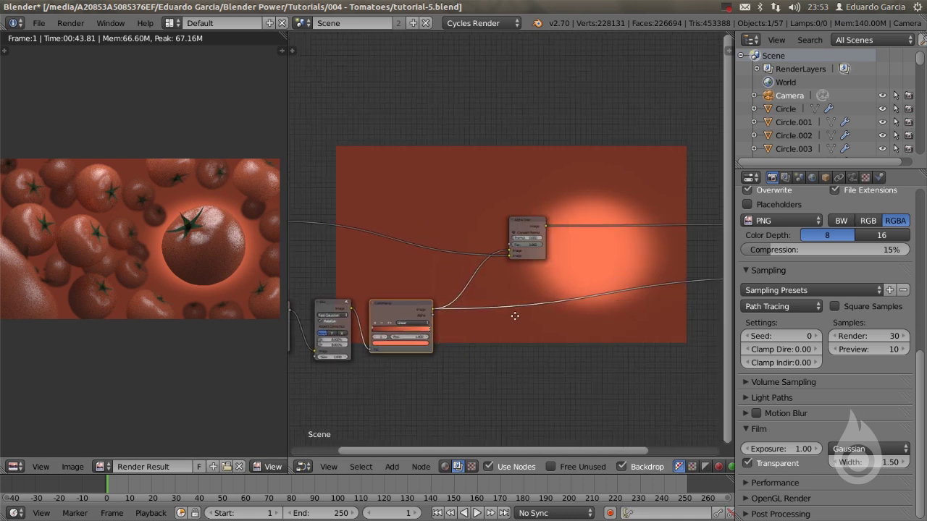
{"action": "middle_click_drag", "start_coordinate": [515, 316], "coordinate": [424, 317]}
{"action": "middle_click_drag", "start_coordinate": [484, 316], "coordinate": [456, 316]}
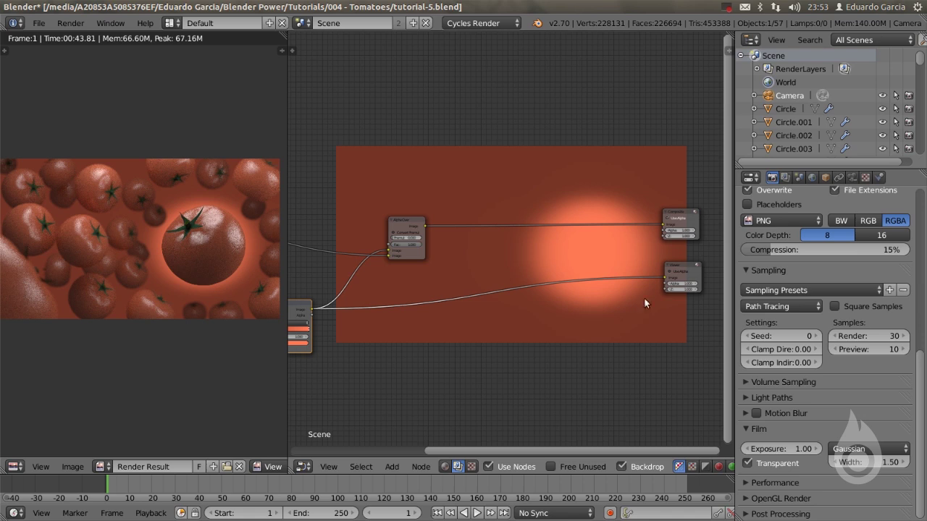
{"action": "left_click_drag", "start_coordinate": [678, 215], "coordinate": [711, 210]}
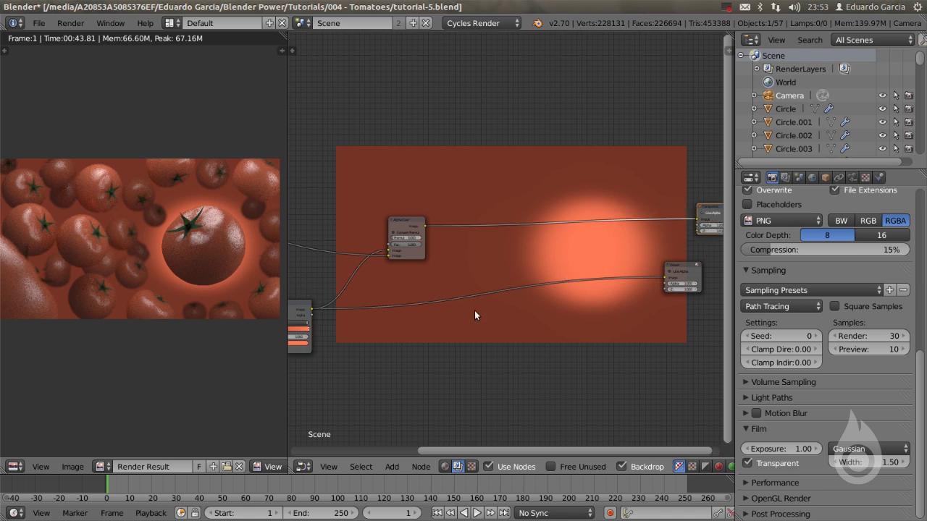
Add a second Ellipse Mask node below the link between the ColorRamp and the Viewer
{"action": "key", "text": "shift+a"}
{"action": "mouse_move", "coordinate": [472, 313]}
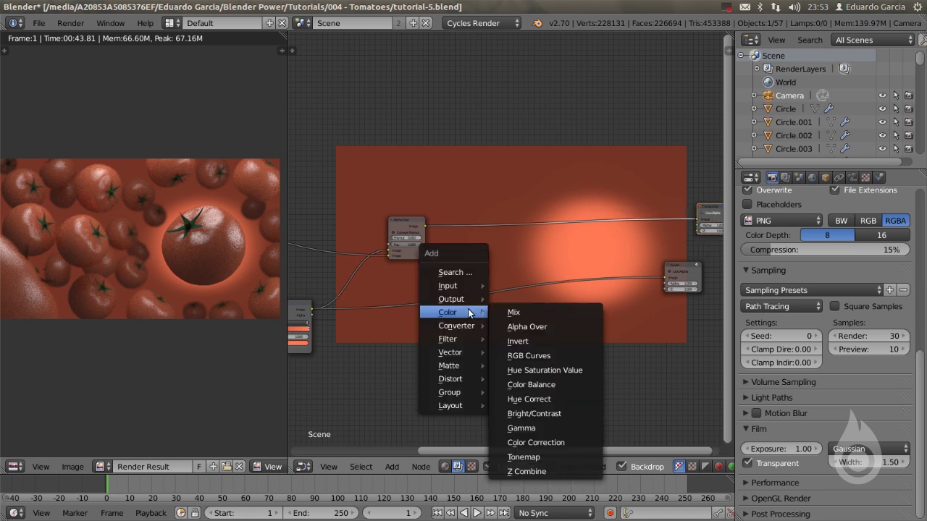
{"action": "mouse_move", "coordinate": [457, 366]}
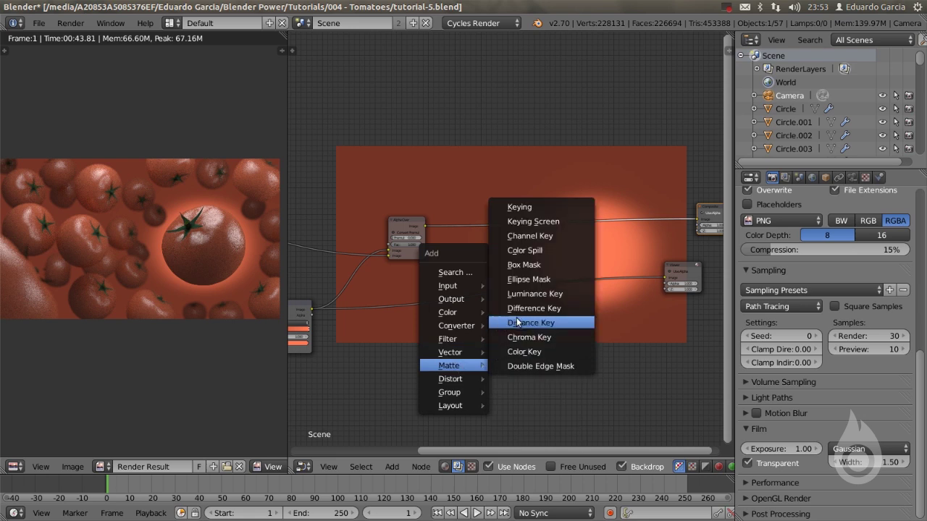
{"action": "left_click", "coordinate": [529, 279]}
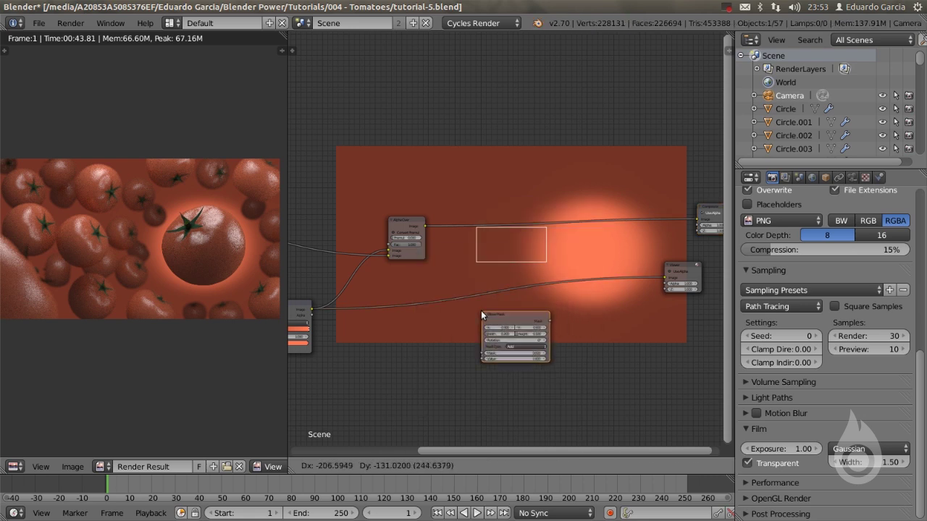
{"action": "left_click", "coordinate": [487, 312]}
{"action": "scroll", "coordinate": [521, 354], "scroll_direction": "up", "scroll_amount": 1}
{"action": "middle_click_drag", "start_coordinate": [526, 393], "coordinate": [509, 355]}
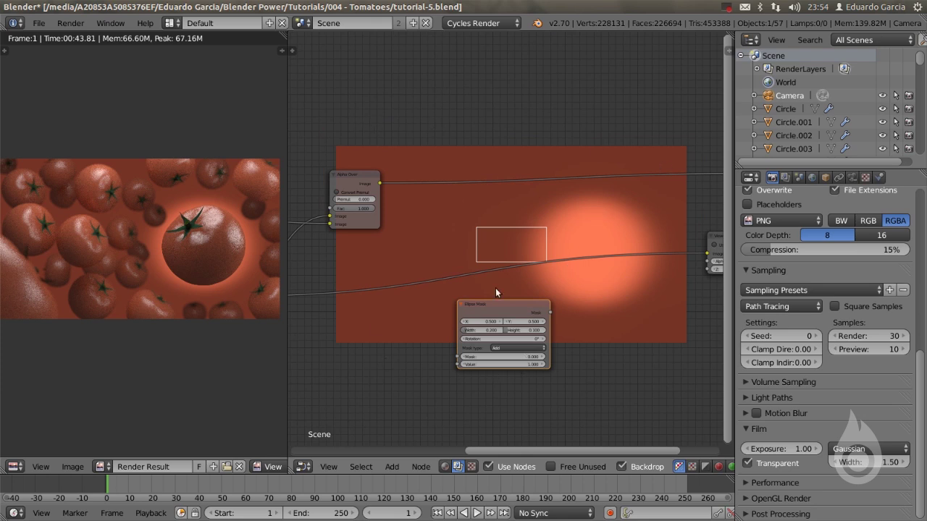
{"action": "scroll", "coordinate": [497, 297], "scroll_direction": "up", "scroll_amount": 2}
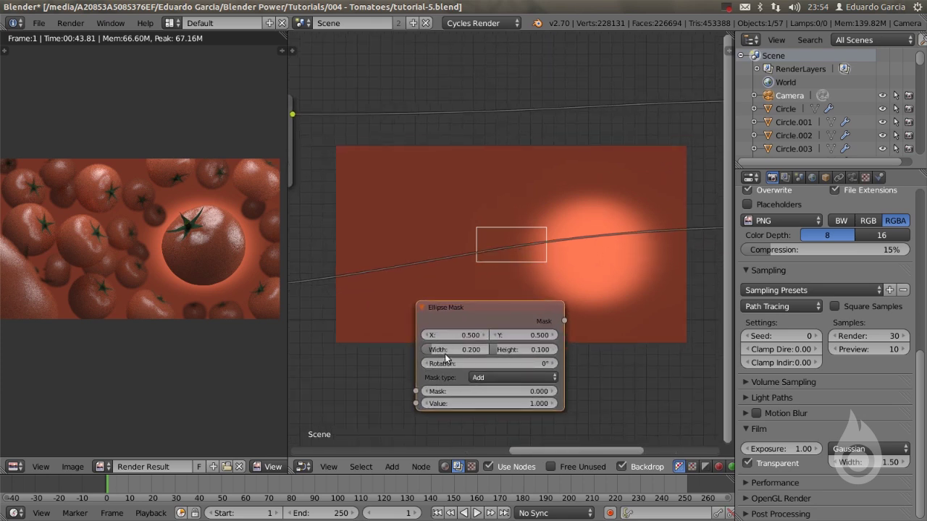
Enlarge the new ellipse mask to width 0.981 and height 0.546, and preview it through the Viewer
{"action": "scroll", "coordinate": [447, 358], "scroll_direction": "up", "scroll_amount": 1}
{"action": "left_click_drag", "start_coordinate": [445, 350], "coordinate": [555, 368]}
{"action": "scroll", "coordinate": [556, 370], "scroll_direction": "down", "scroll_amount": 2}
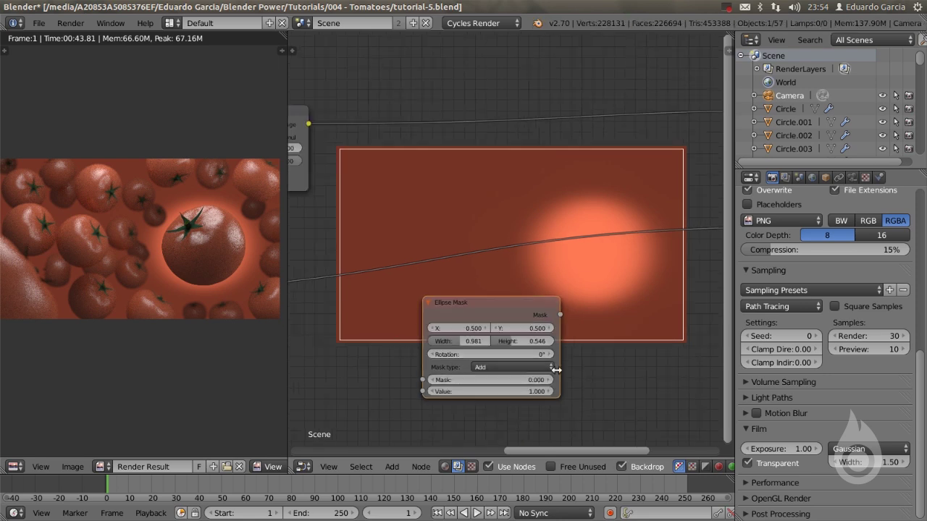
{"action": "left_click", "coordinate": [523, 310], "text": "ctrl+shift"}
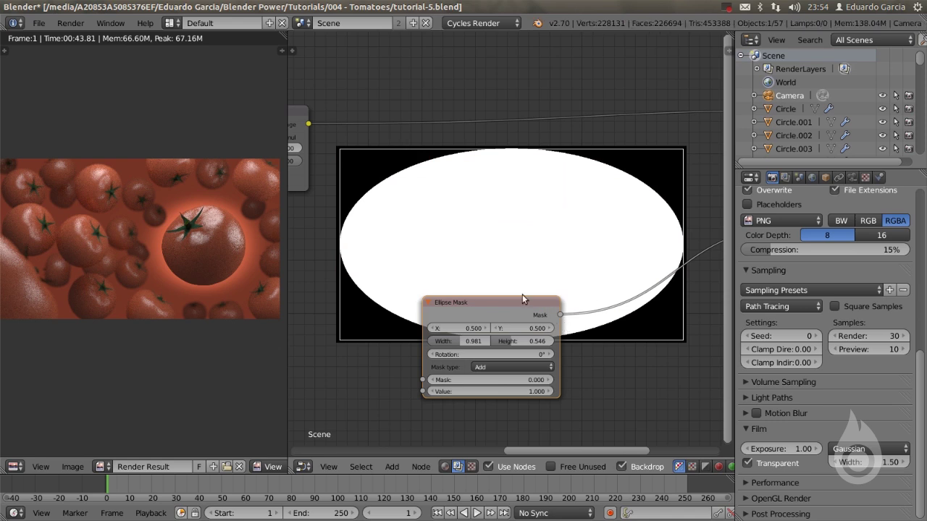
{"action": "scroll", "coordinate": [525, 318], "scroll_direction": "down", "scroll_amount": 2}
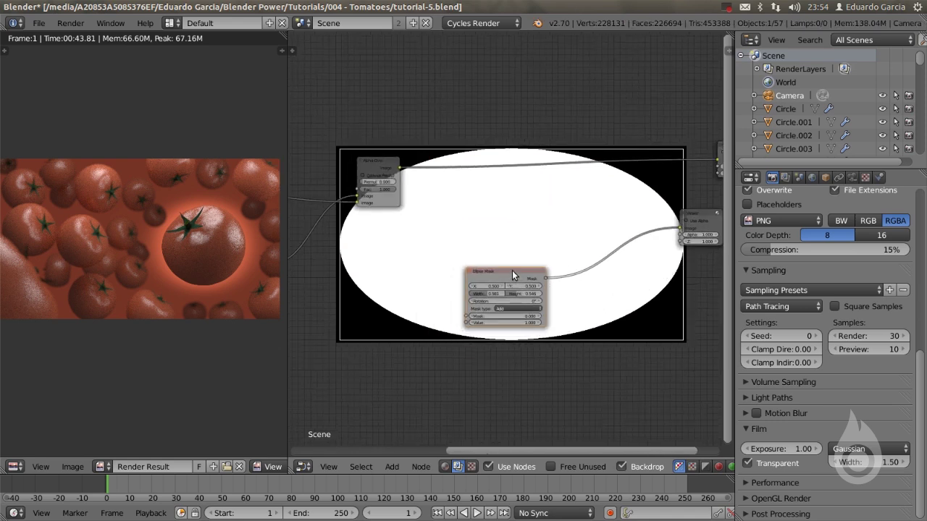
Move the new Ellipse Mask below Alpha Over and insert a Blur node between it and the Viewer
{"action": "left_click_drag", "start_coordinate": [526, 296], "coordinate": [363, 266]}
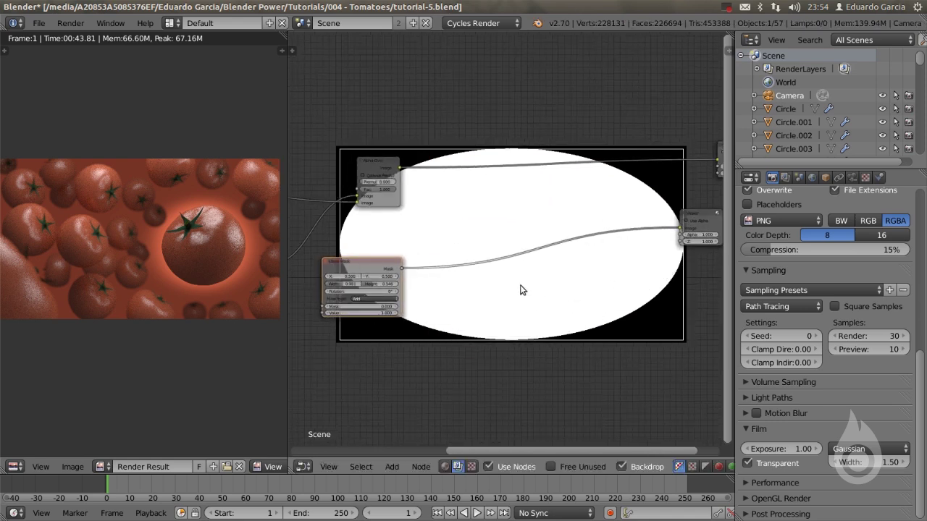
{"action": "scroll", "coordinate": [495, 296], "scroll_direction": "up", "scroll_amount": 1}
{"action": "scroll", "coordinate": [435, 372], "scroll_direction": "down", "scroll_amount": 5}
{"action": "middle_click_drag", "start_coordinate": [397, 320], "coordinate": [474, 313]}
{"action": "middle_click_drag", "start_coordinate": [418, 293], "coordinate": [320, 312]}
{"action": "scroll", "coordinate": [505, 303], "scroll_direction": "up", "scroll_amount": 3}
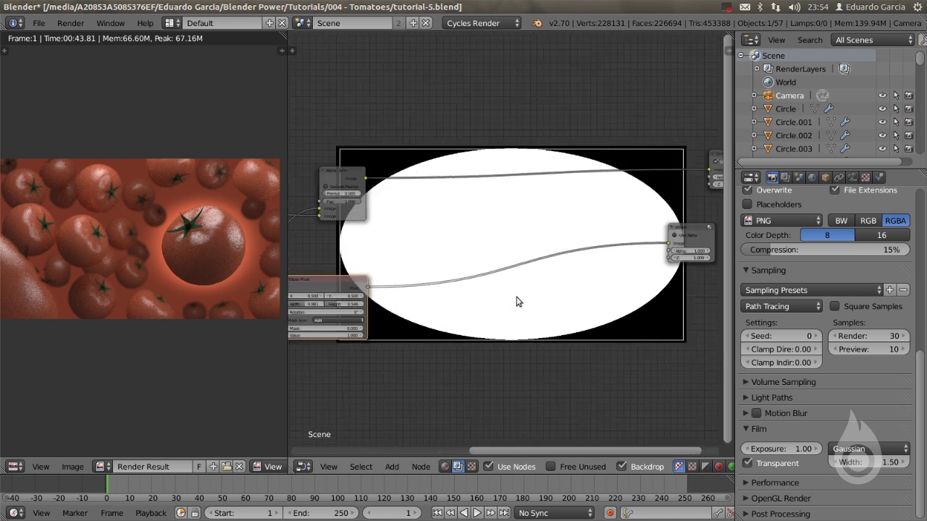
{"action": "key", "text": "shift+a"}
{"action": "mouse_move", "coordinate": [495, 278]}
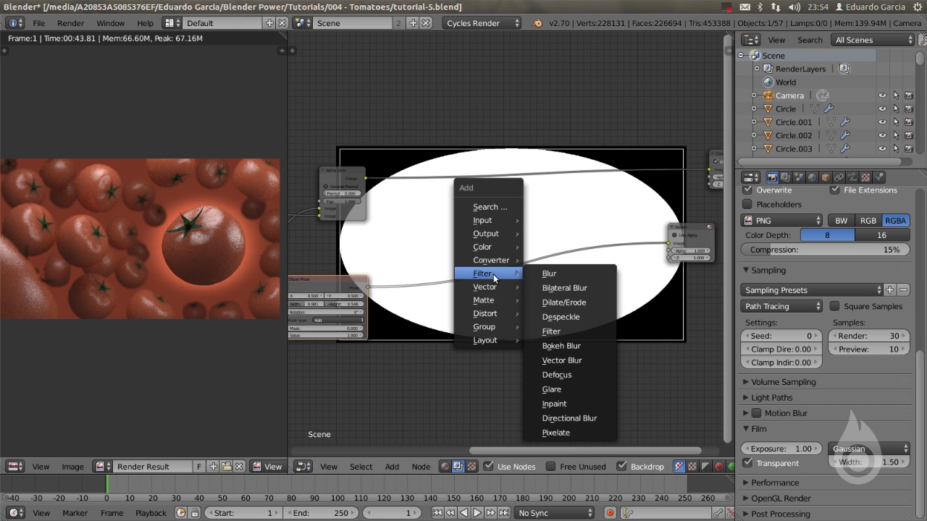
{"action": "left_click", "coordinate": [549, 274]}
{"action": "left_click", "coordinate": [424, 348]}
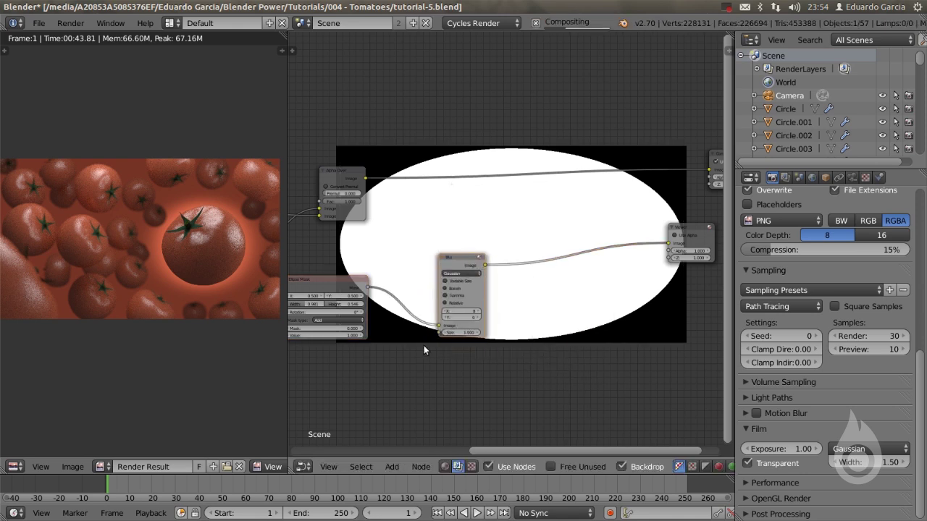
Set the new Blur node to Fast Gaussian with Relative enabled and X and Y at 10%
{"action": "scroll", "coordinate": [424, 350], "scroll_direction": "up", "scroll_amount": 3}
{"action": "left_click", "coordinate": [418, 309]}
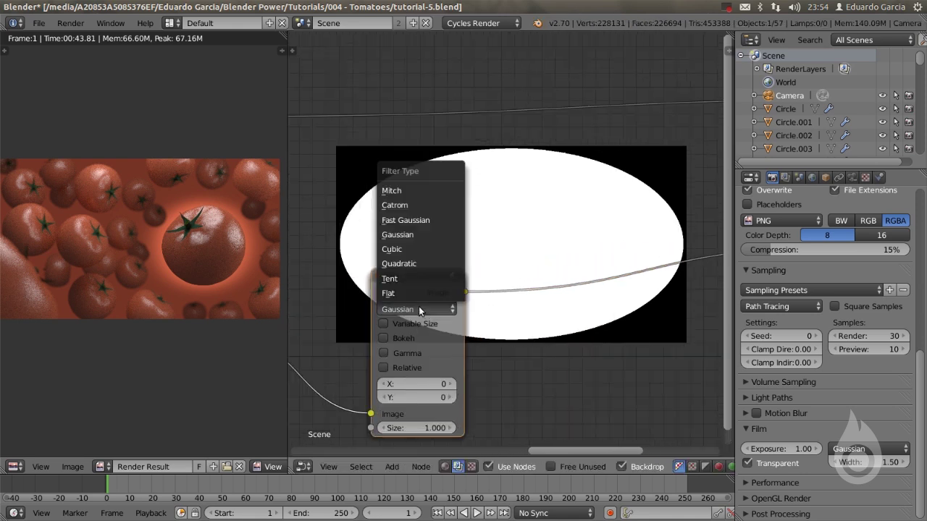
{"action": "left_click", "coordinate": [423, 220]}
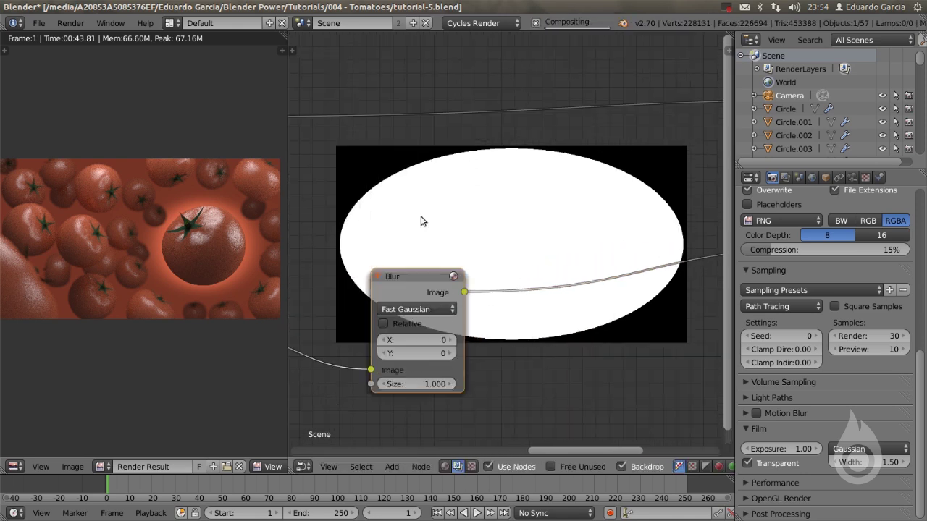
{"action": "left_click", "coordinate": [391, 323]}
{"action": "left_click", "coordinate": [421, 372]}
{"action": "type", "text": "10"}
{"action": "key", "text": "Tab"}
{"action": "type", "text": "10"}
{"action": "key", "text": "Return"}
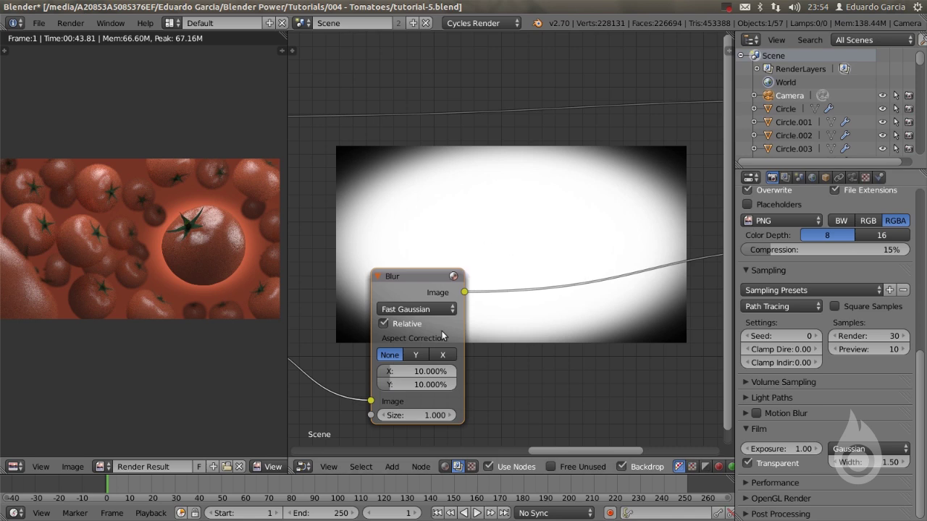
Place the new Blur node right beside its Ellipse Mask, below the Alpha Over node
{"action": "scroll", "coordinate": [443, 335], "scroll_direction": "down", "scroll_amount": 3}
{"action": "left_click_drag", "start_coordinate": [400, 295], "coordinate": [417, 268]}
{"action": "left_click_drag", "start_coordinate": [560, 262], "coordinate": [496, 256]}
{"action": "middle_click_drag", "start_coordinate": [570, 207], "coordinate": [550, 216]}
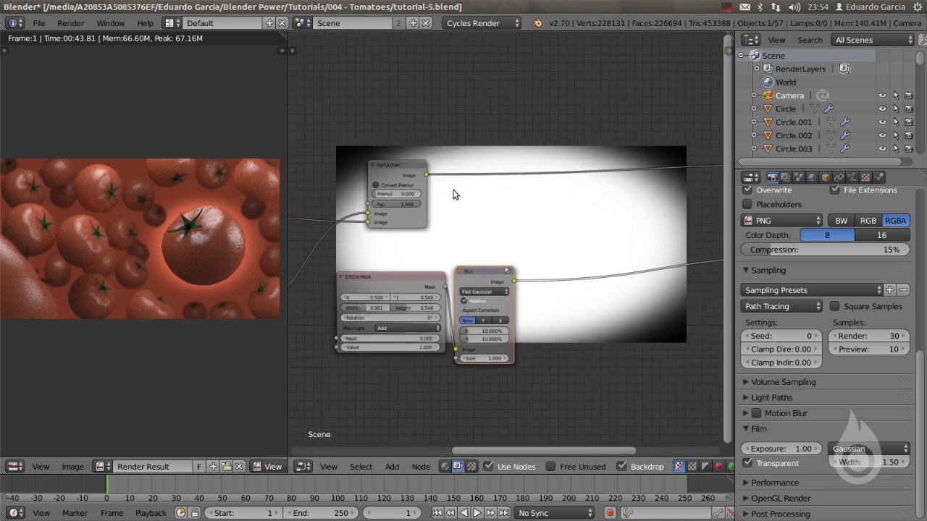
Insert a Mix color node into the link between Alpha Over and Composite
{"action": "key", "text": "shift+a"}
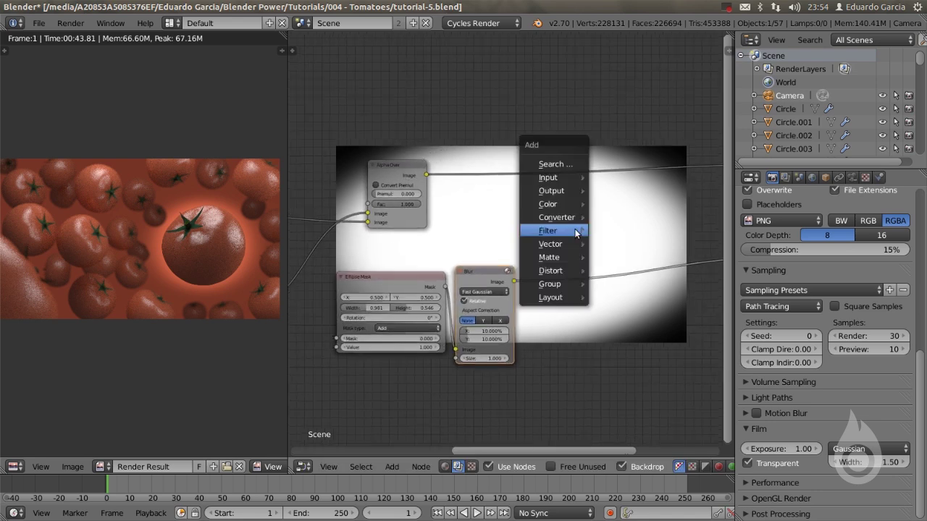
{"action": "mouse_move", "coordinate": [577, 233]}
{"action": "mouse_move", "coordinate": [562, 204]}
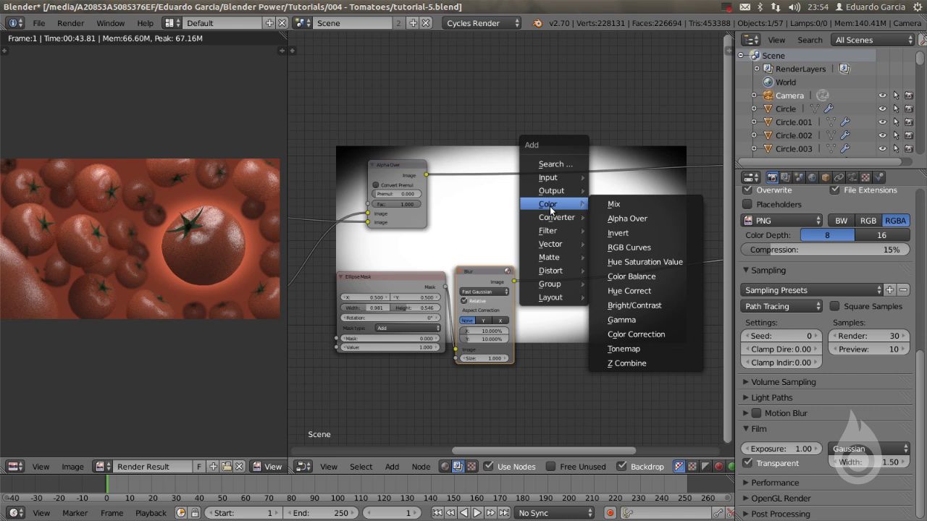
{"action": "left_click", "coordinate": [641, 208]}
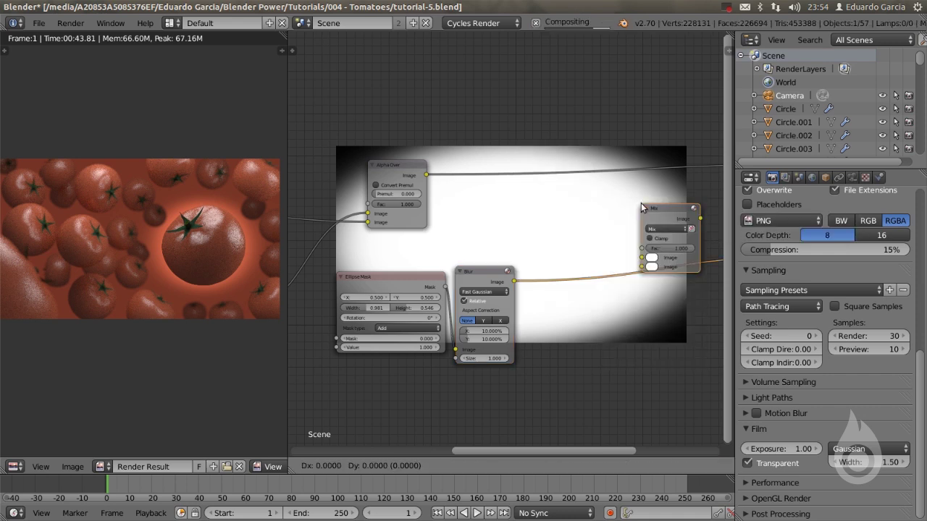
{"action": "left_click", "coordinate": [644, 145]}
{"action": "middle_click_drag", "start_coordinate": [556, 251], "coordinate": [454, 271]}
{"action": "middle_click_drag", "start_coordinate": [391, 304], "coordinate": [454, 293]}
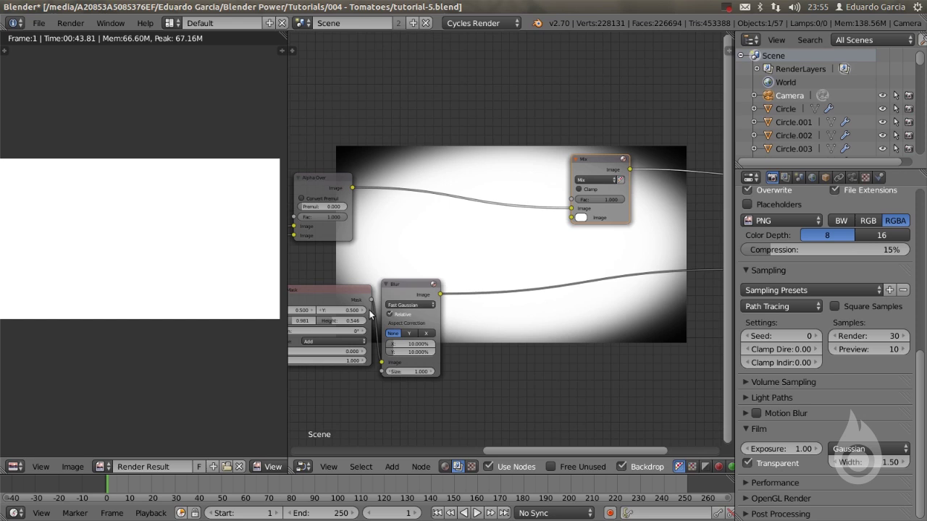
Connect the Blur output to the Mix node's second Image input and reposition the Mix node
{"action": "key", "text": "g"}
{"action": "left_click", "coordinate": [446, 298]}
{"action": "left_click_drag", "start_coordinate": [441, 295], "coordinate": [579, 218]}
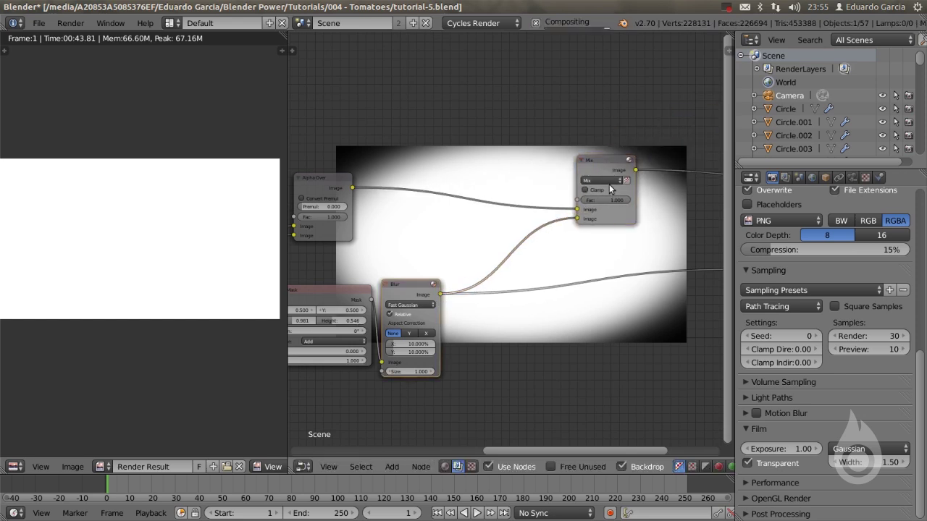
{"action": "left_click_drag", "start_coordinate": [602, 161], "coordinate": [581, 173]}
Change the Mix node's blend type to Multiply
{"action": "scroll", "coordinate": [570, 214], "scroll_direction": "up", "scroll_amount": 4}
{"action": "middle_click_drag", "start_coordinate": [569, 220], "coordinate": [485, 249]}
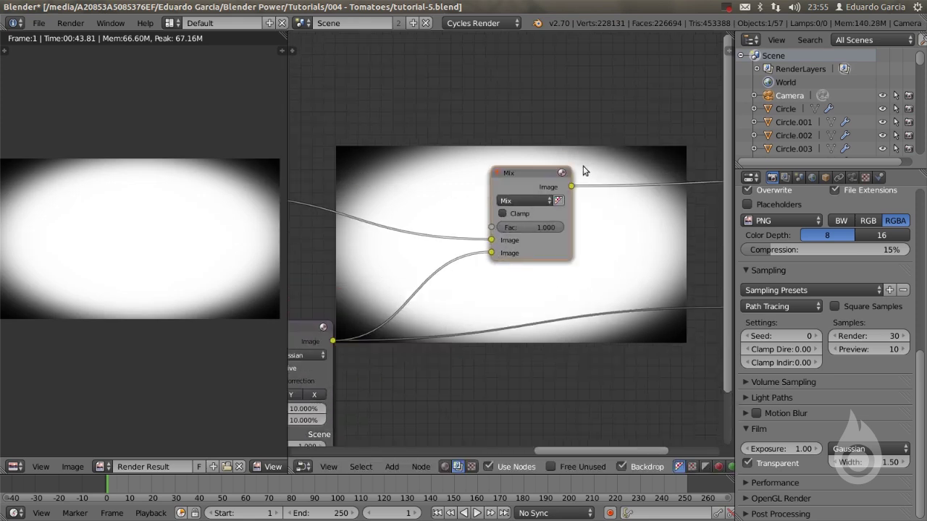
{"action": "scroll", "coordinate": [526, 206], "scroll_direction": "up", "scroll_amount": 1}
{"action": "left_click", "coordinate": [526, 197]}
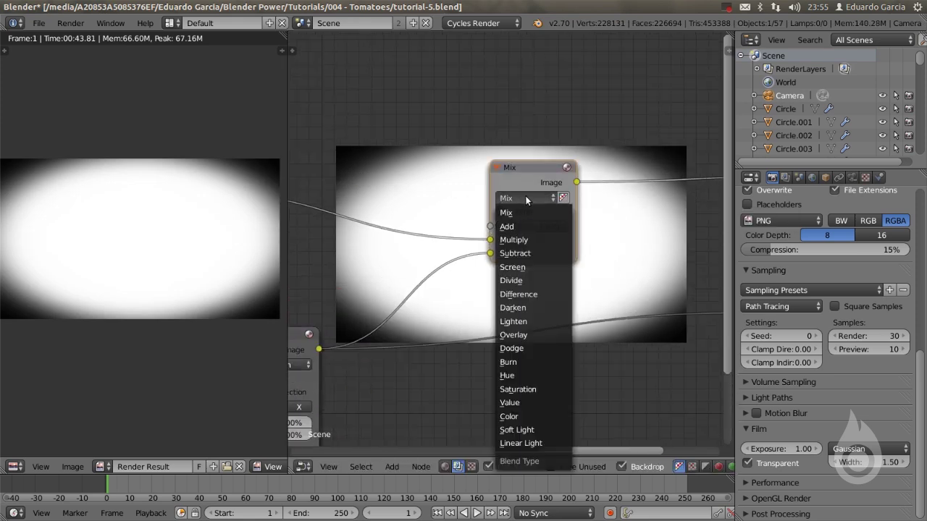
{"action": "left_click", "coordinate": [526, 239]}
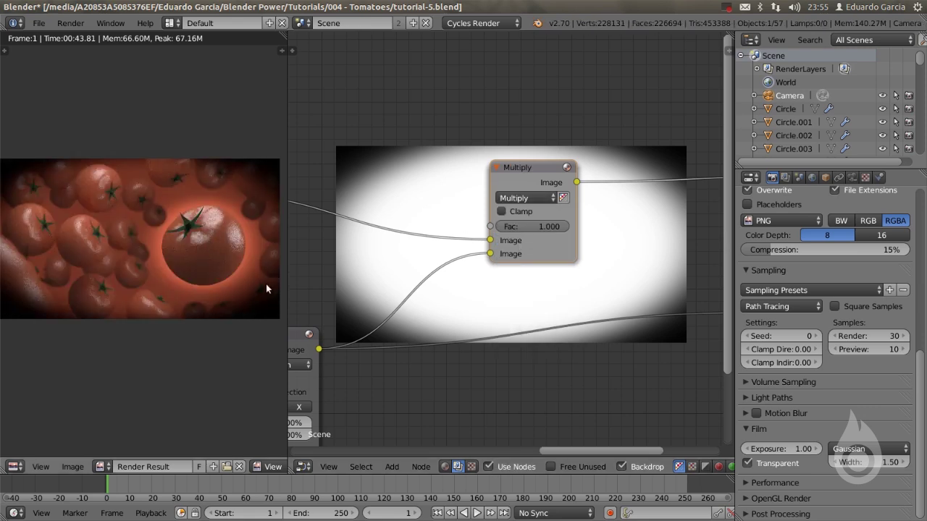
Check the darkened corners of the render and lower the Multiply node's factor to 0.566
{"action": "middle_click_drag", "start_coordinate": [333, 160], "coordinate": [337, 156]}
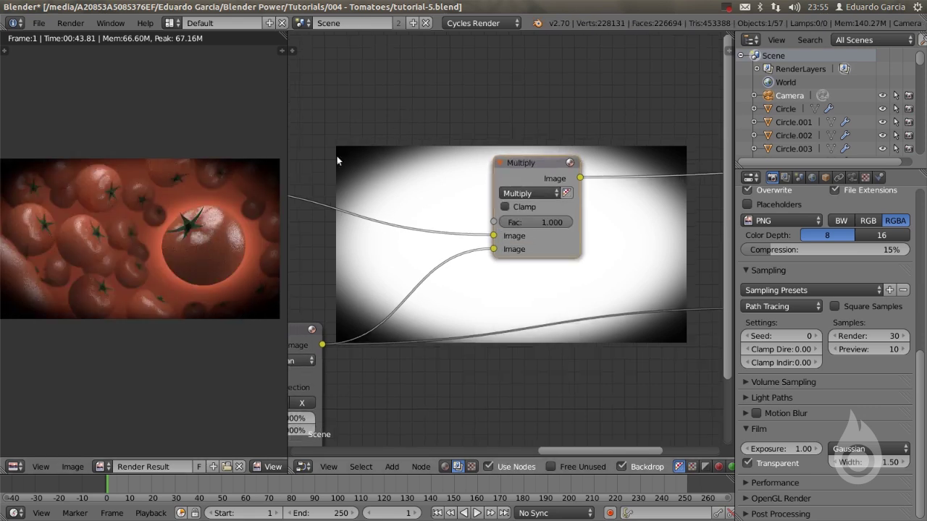
{"action": "middle_click_drag", "start_coordinate": [75, 310], "coordinate": [38, 291]}
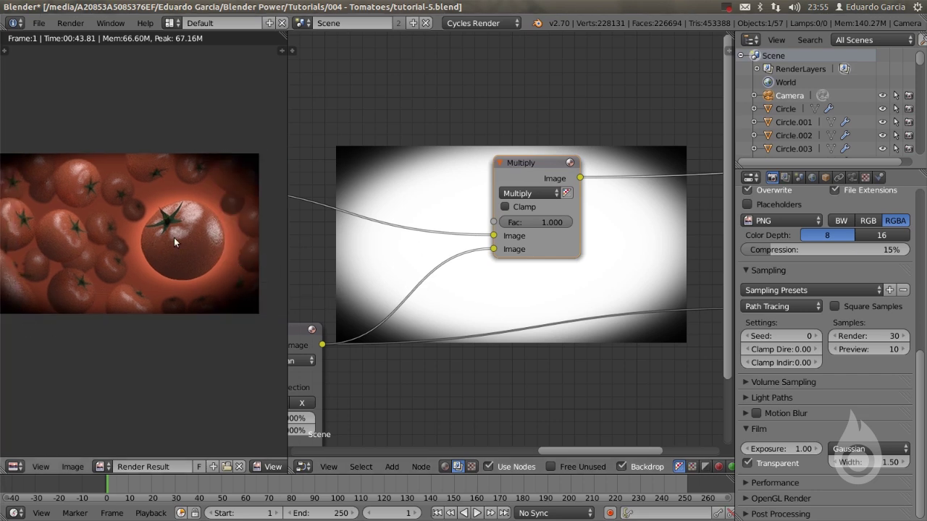
{"action": "scroll", "coordinate": [228, 225], "scroll_direction": "down", "scroll_amount": 2}
{"action": "scroll", "coordinate": [224, 232], "scroll_direction": "up", "scroll_amount": 2}
{"action": "scroll", "coordinate": [235, 311], "scroll_direction": "up", "scroll_amount": 3}
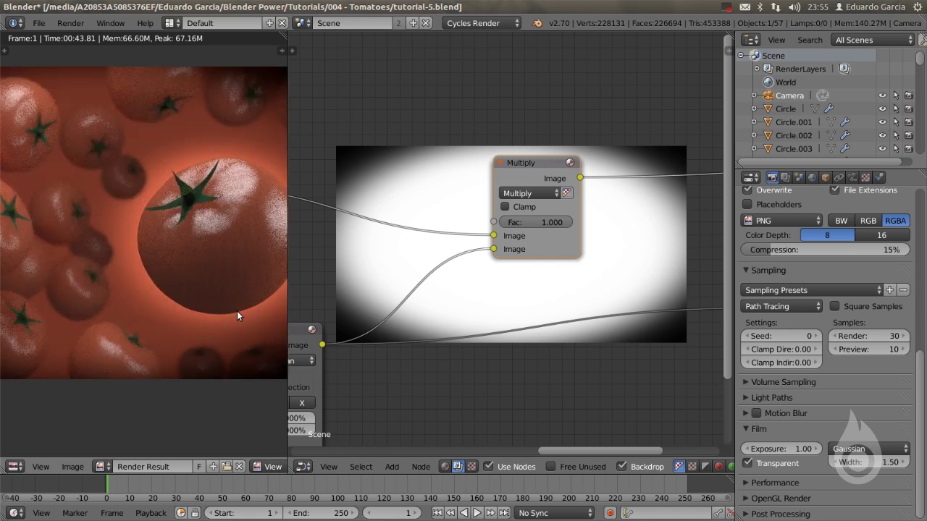
{"action": "scroll", "coordinate": [187, 277], "scroll_direction": "up", "scroll_amount": 4}
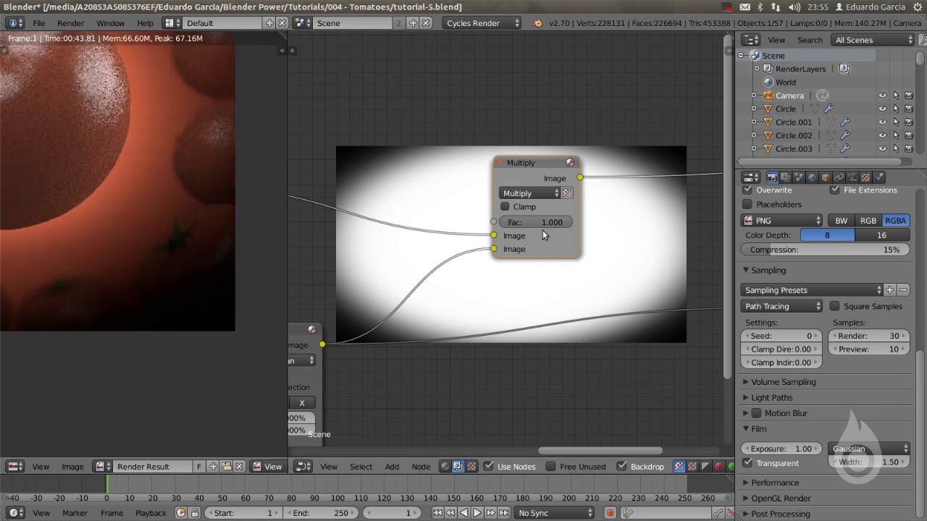
{"action": "mouse_move", "coordinate": [554, 223]}
{"action": "left_mouse_down"}
{"action": "mouse_move", "coordinate": [536, 223]}
{"action": "mouse_move", "coordinate": [551, 223]}
{"action": "left_mouse_up"}
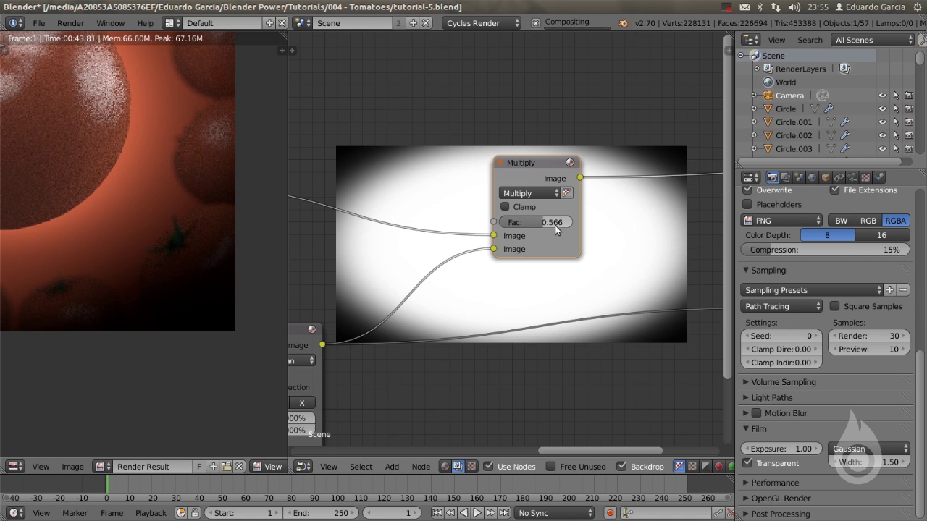
Widen the image editor area and examine the vignette across the whole rendered image
{"action": "scroll", "coordinate": [223, 256], "scroll_direction": "down", "scroll_amount": 4}
{"action": "middle_click_drag", "start_coordinate": [241, 278], "coordinate": [273, 288]}
{"action": "scroll", "coordinate": [148, 259], "scroll_direction": "down", "scroll_amount": 2}
{"action": "middle_click_drag", "start_coordinate": [148, 260], "coordinate": [176, 253]}
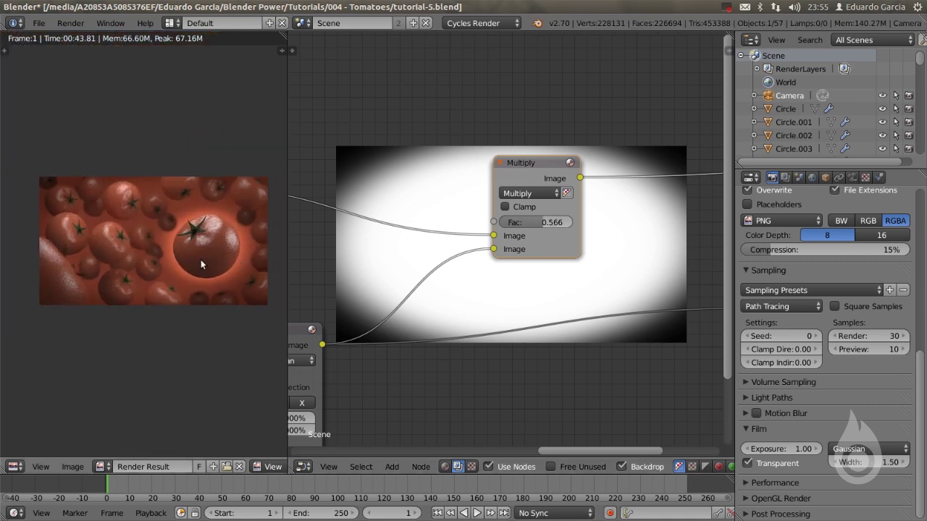
{"action": "left_click_drag", "start_coordinate": [287, 248], "coordinate": [577, 253]}
{"action": "scroll", "coordinate": [293, 279], "scroll_direction": "up", "scroll_amount": 5}
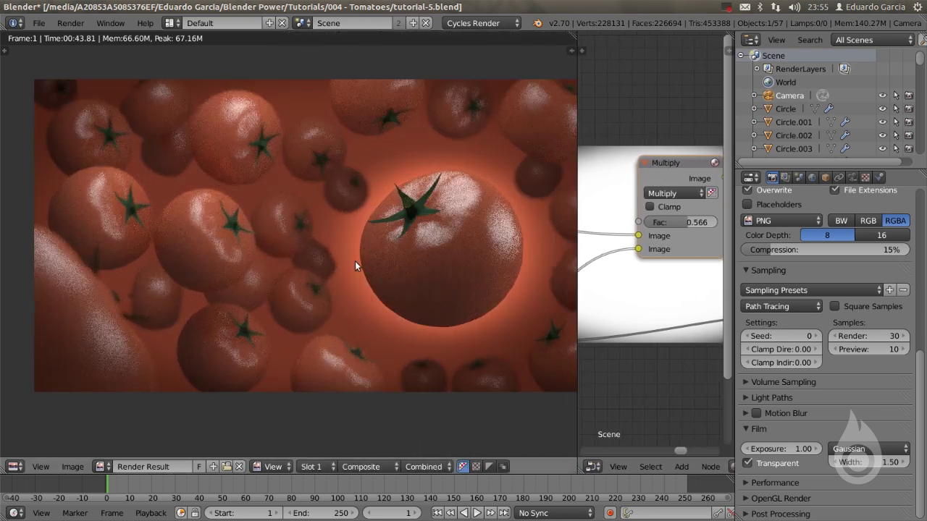
{"action": "scroll", "coordinate": [355, 262], "scroll_direction": "down", "scroll_amount": 2}
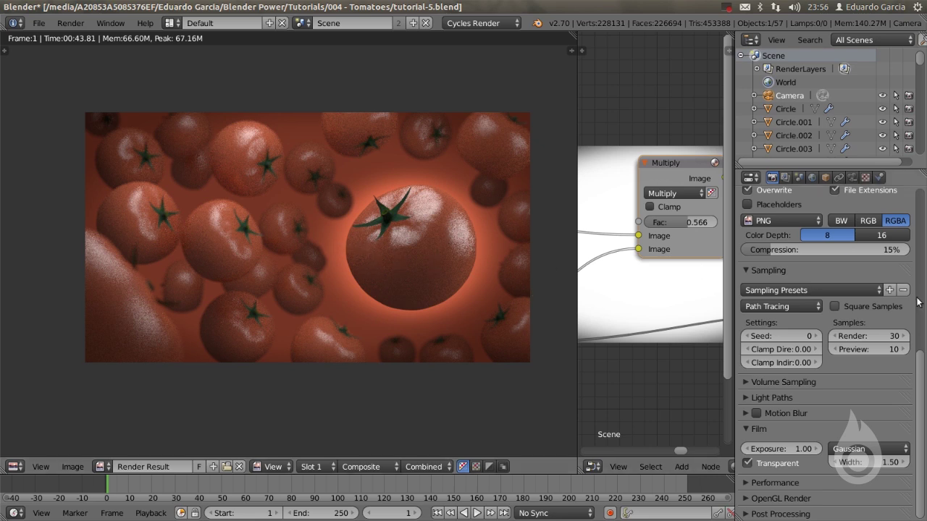
Set the render samples to 800
{"action": "left_click", "coordinate": [867, 337]}
{"action": "type", "text": "800"}
{"action": "key", "text": "Return"}
{"action": "scroll", "coordinate": [503, 290], "scroll_direction": "up", "scroll_amount": 3}
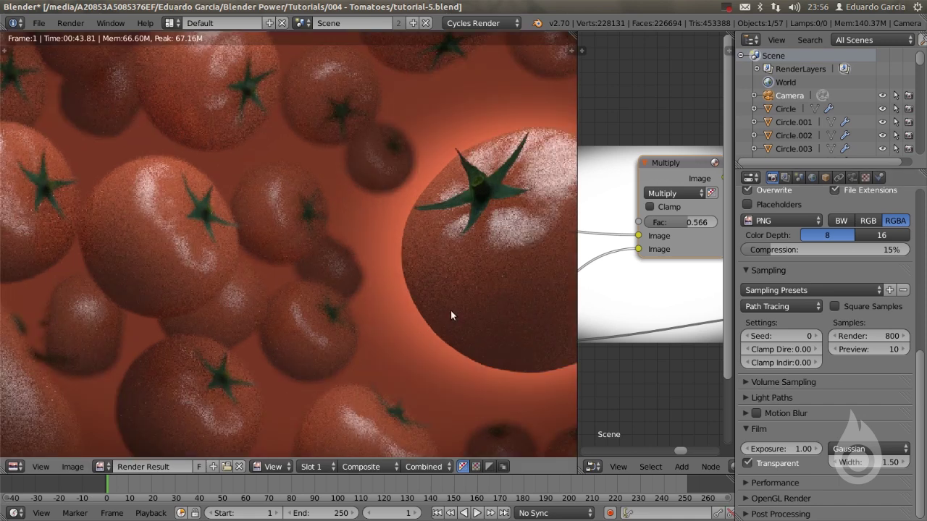
Set the render resolution percentage to 100% in the Dimensions settings
{"action": "scroll", "coordinate": [924, 435], "scroll_direction": "up", "scroll_amount": 2}
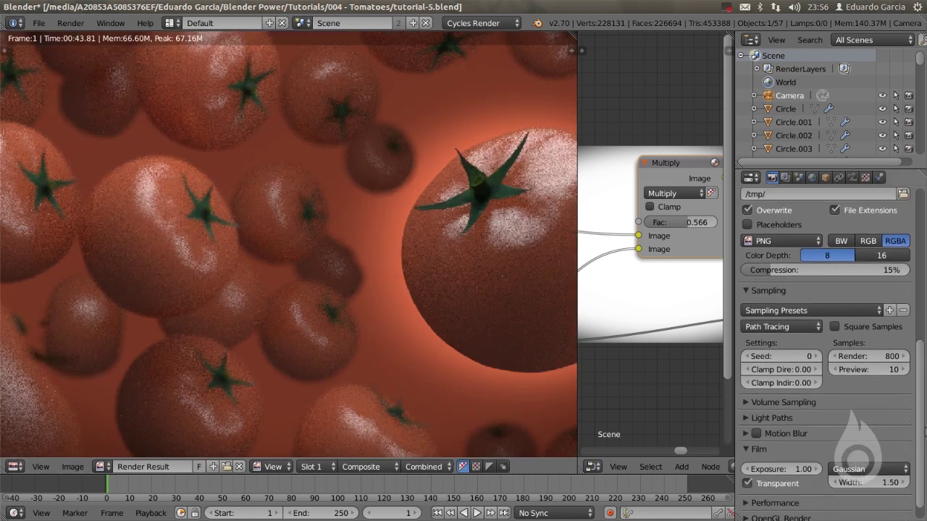
{"action": "left_click_drag", "start_coordinate": [924, 434], "coordinate": [922, 310]}
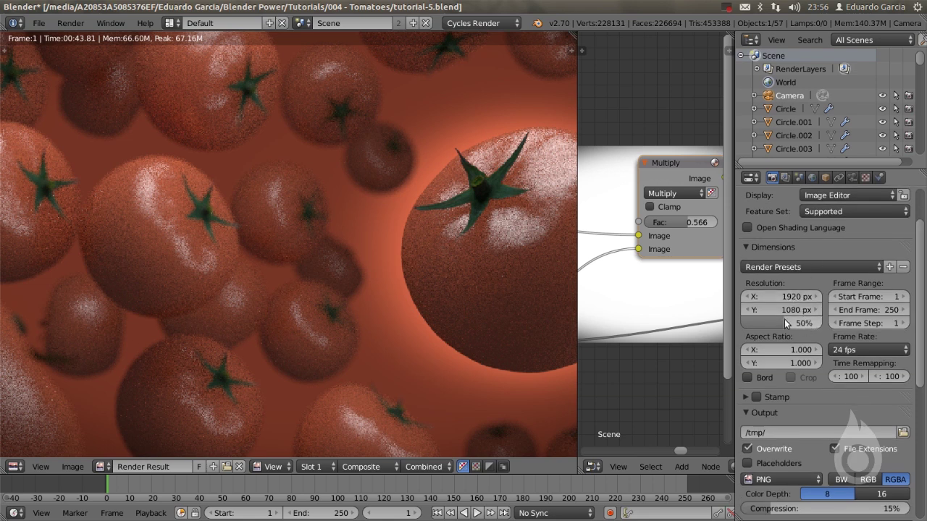
{"action": "left_click_drag", "start_coordinate": [781, 323], "coordinate": [823, 323]}
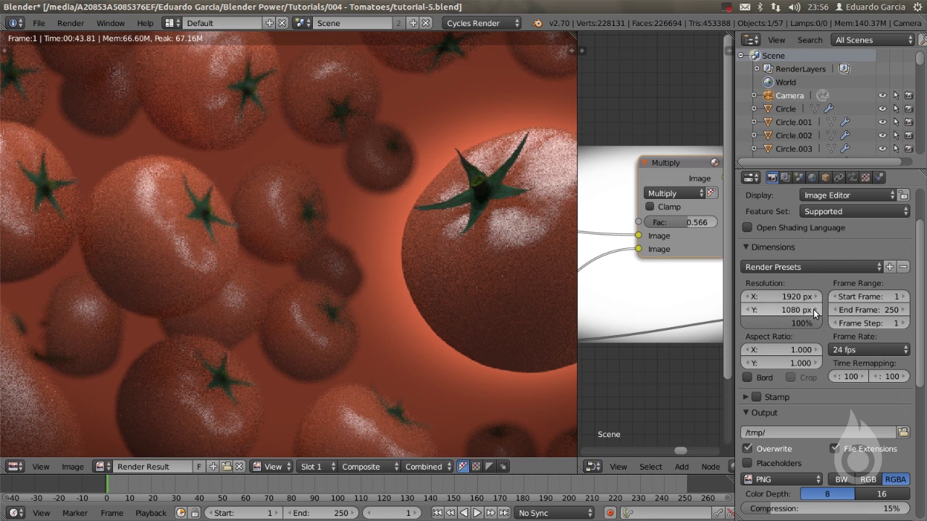